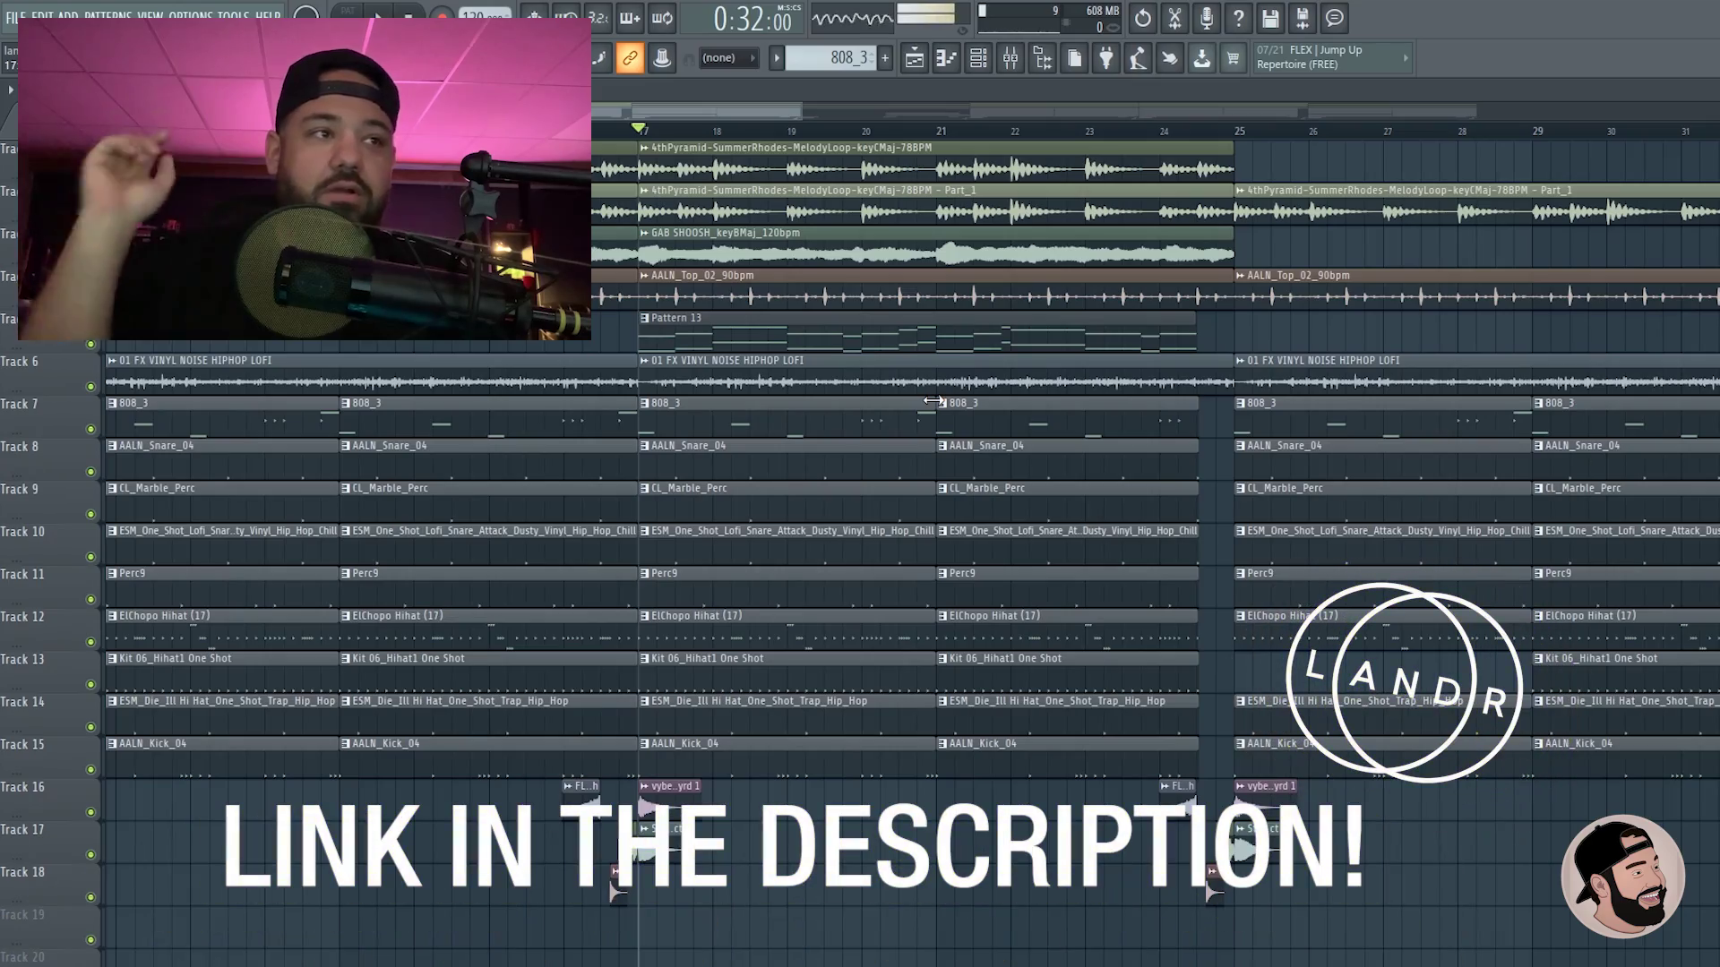
Step: Play back the arrangement with the channel rack and playlist in view, listening to the melody loop on Track 1
scroll(1118, 857, up, 2)
key(space)
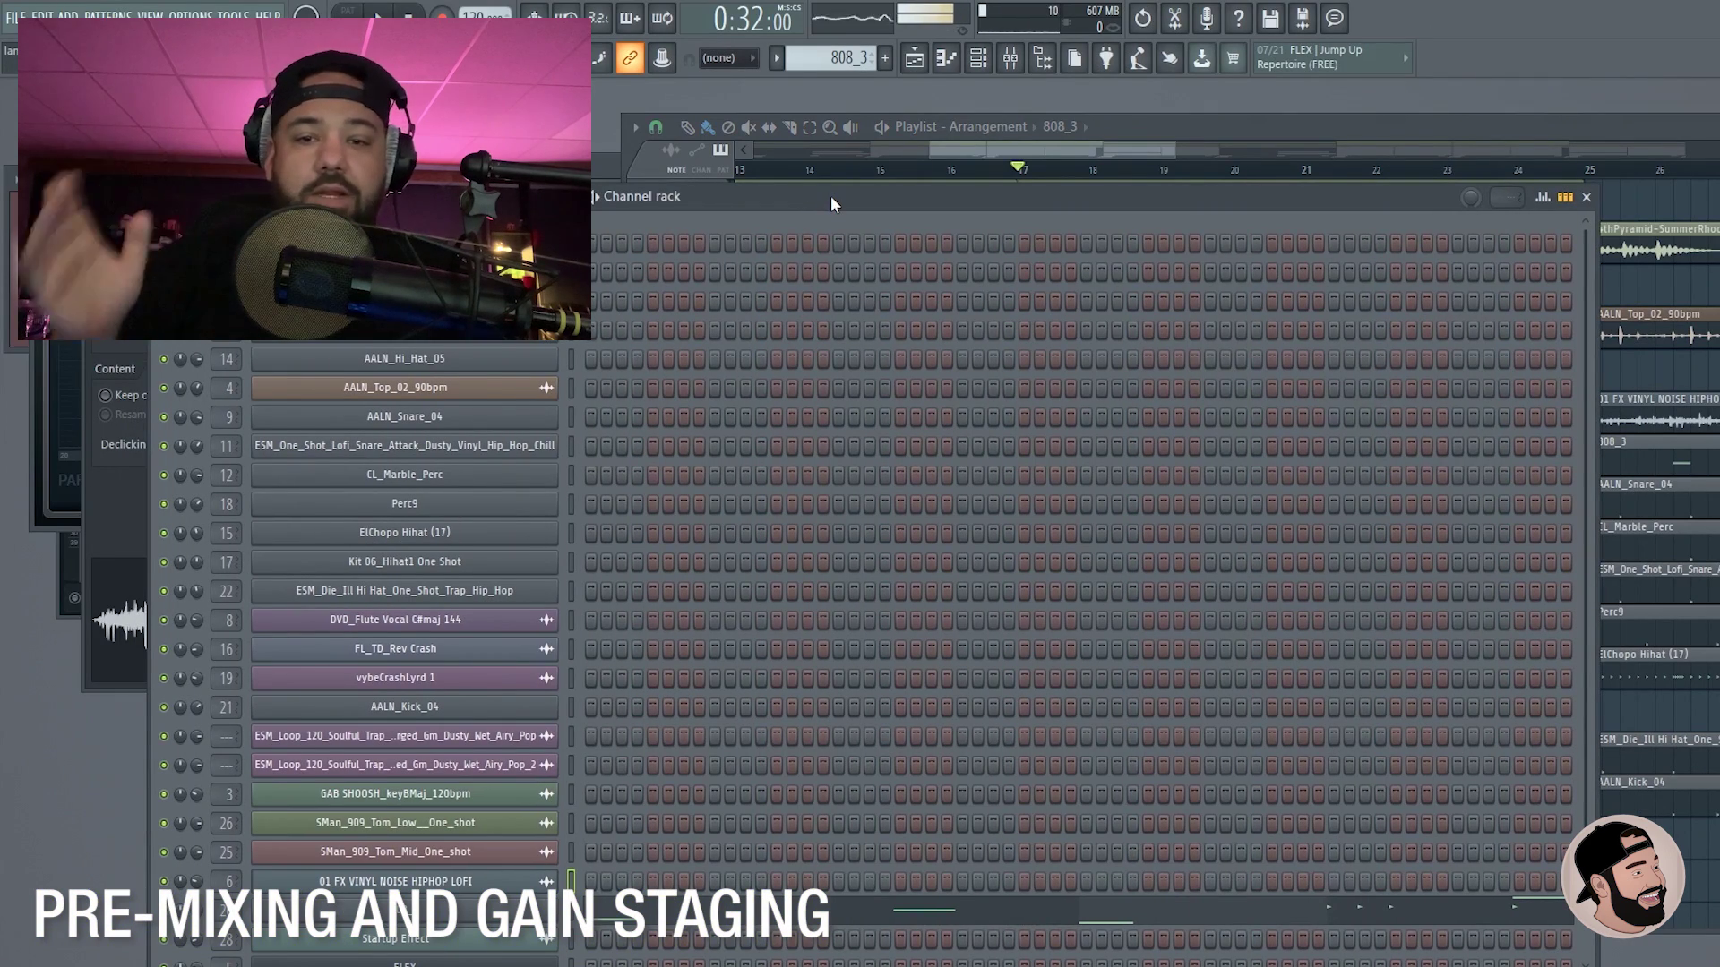
drag(818, 193, 872, 171)
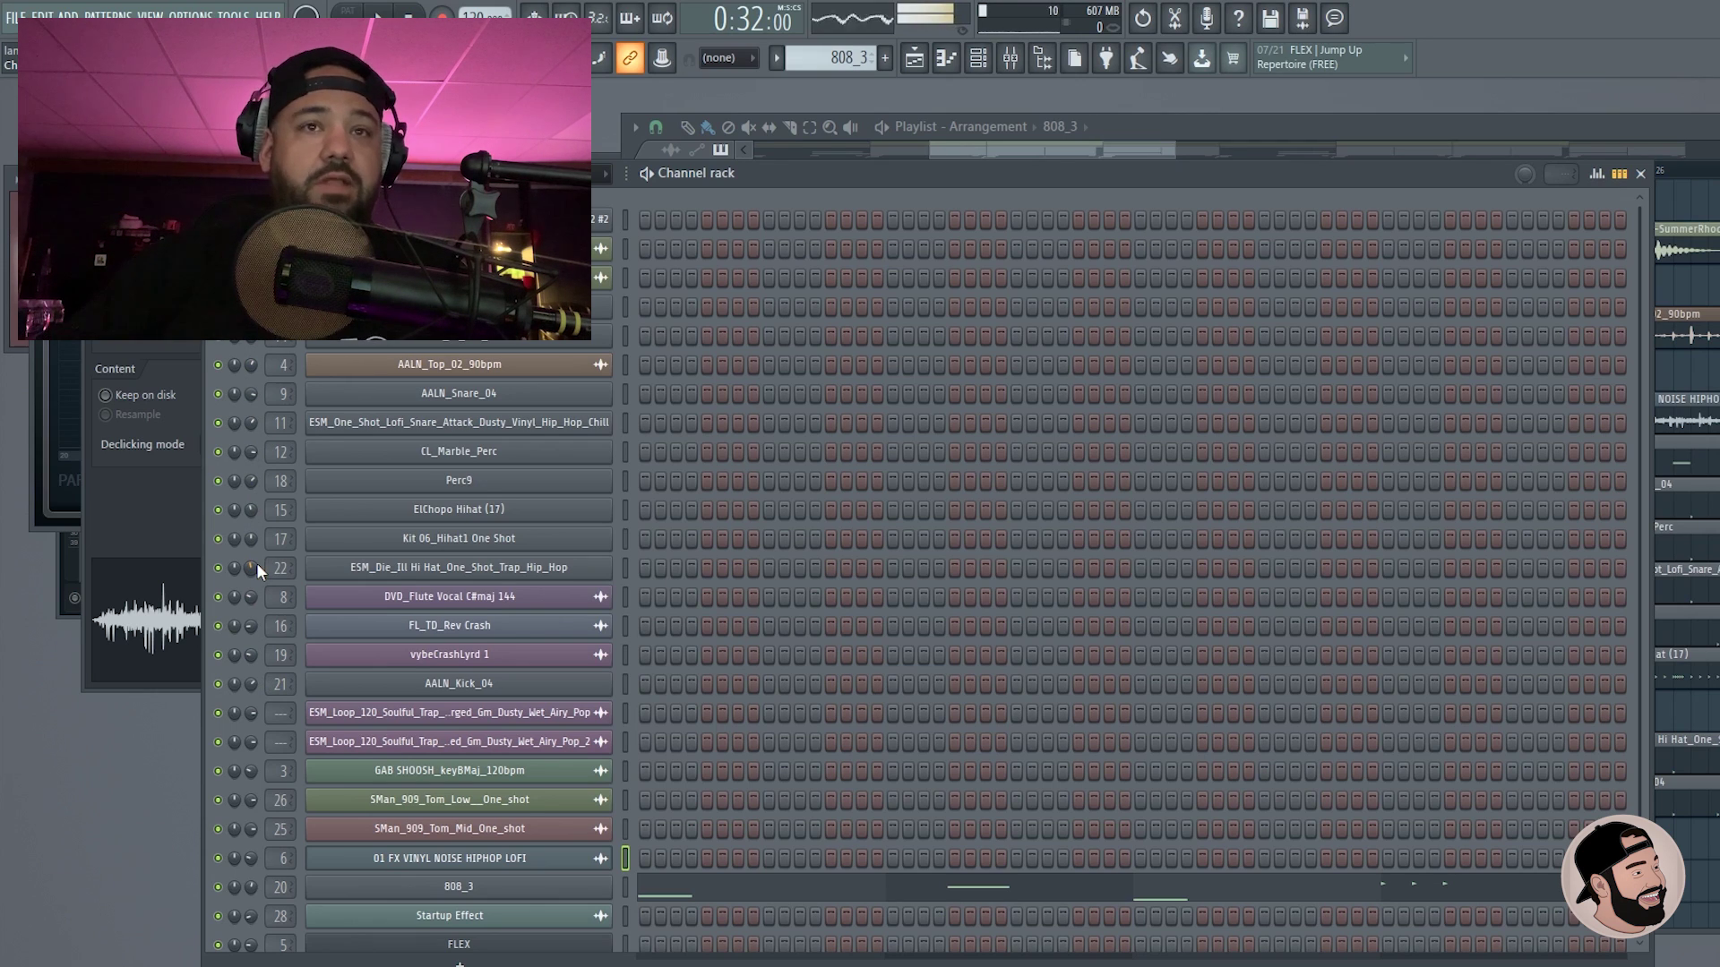
click(1511, 137)
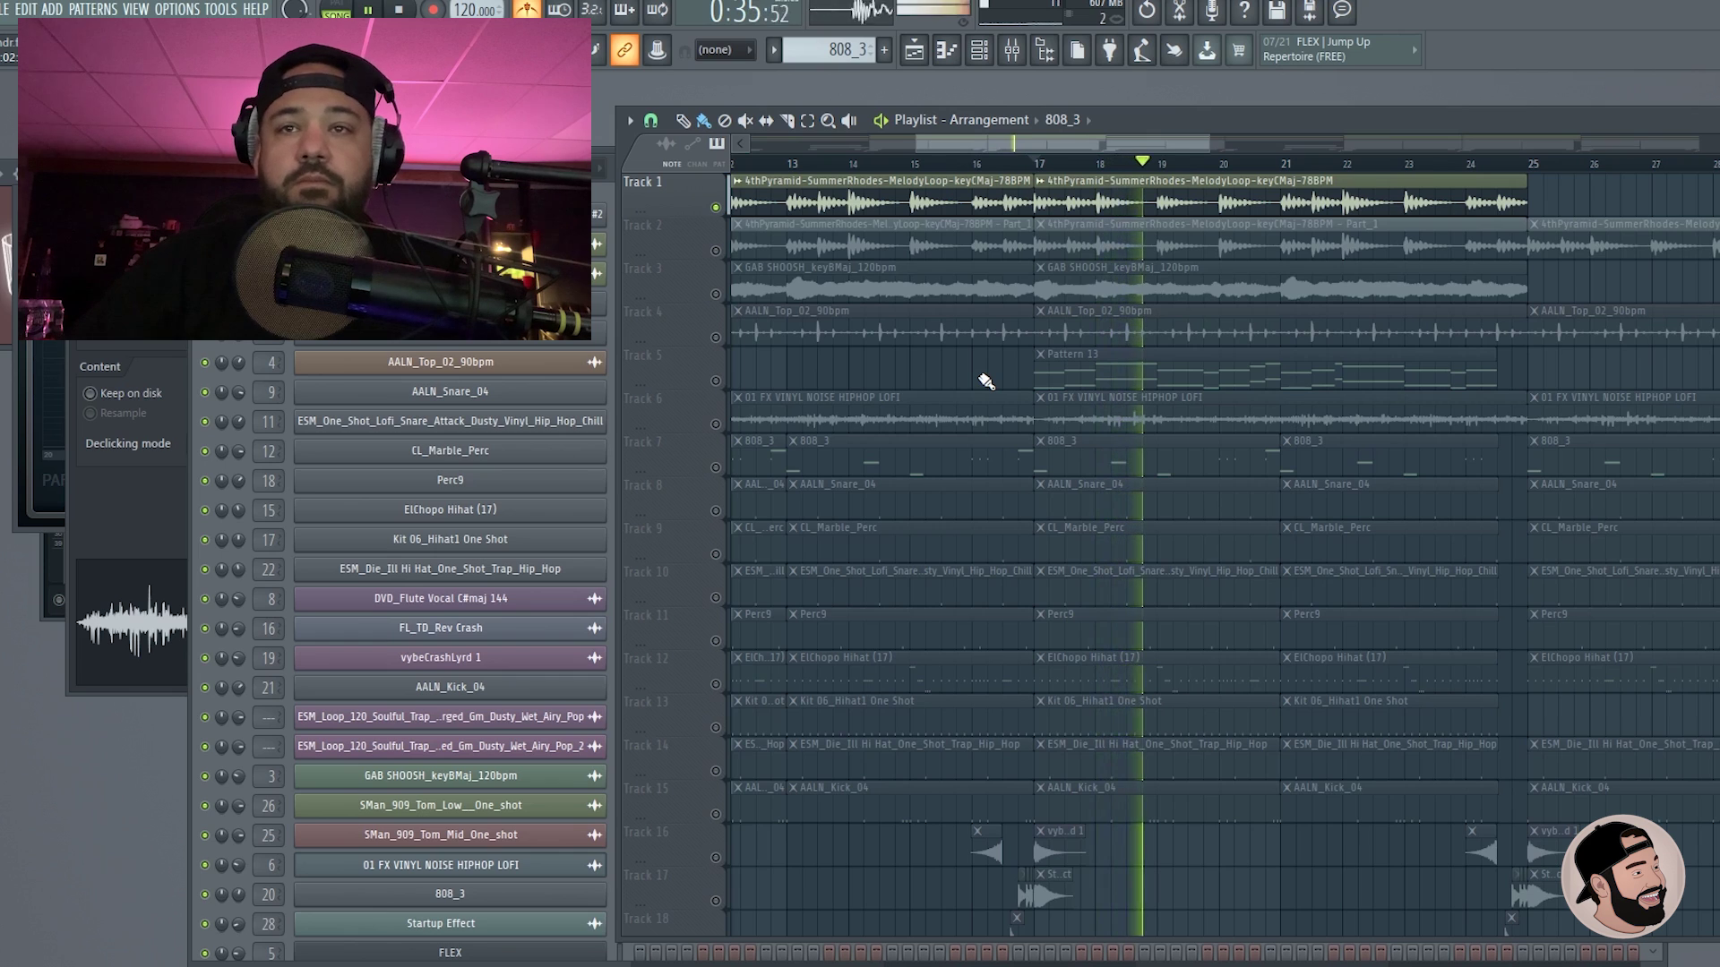
key(space)
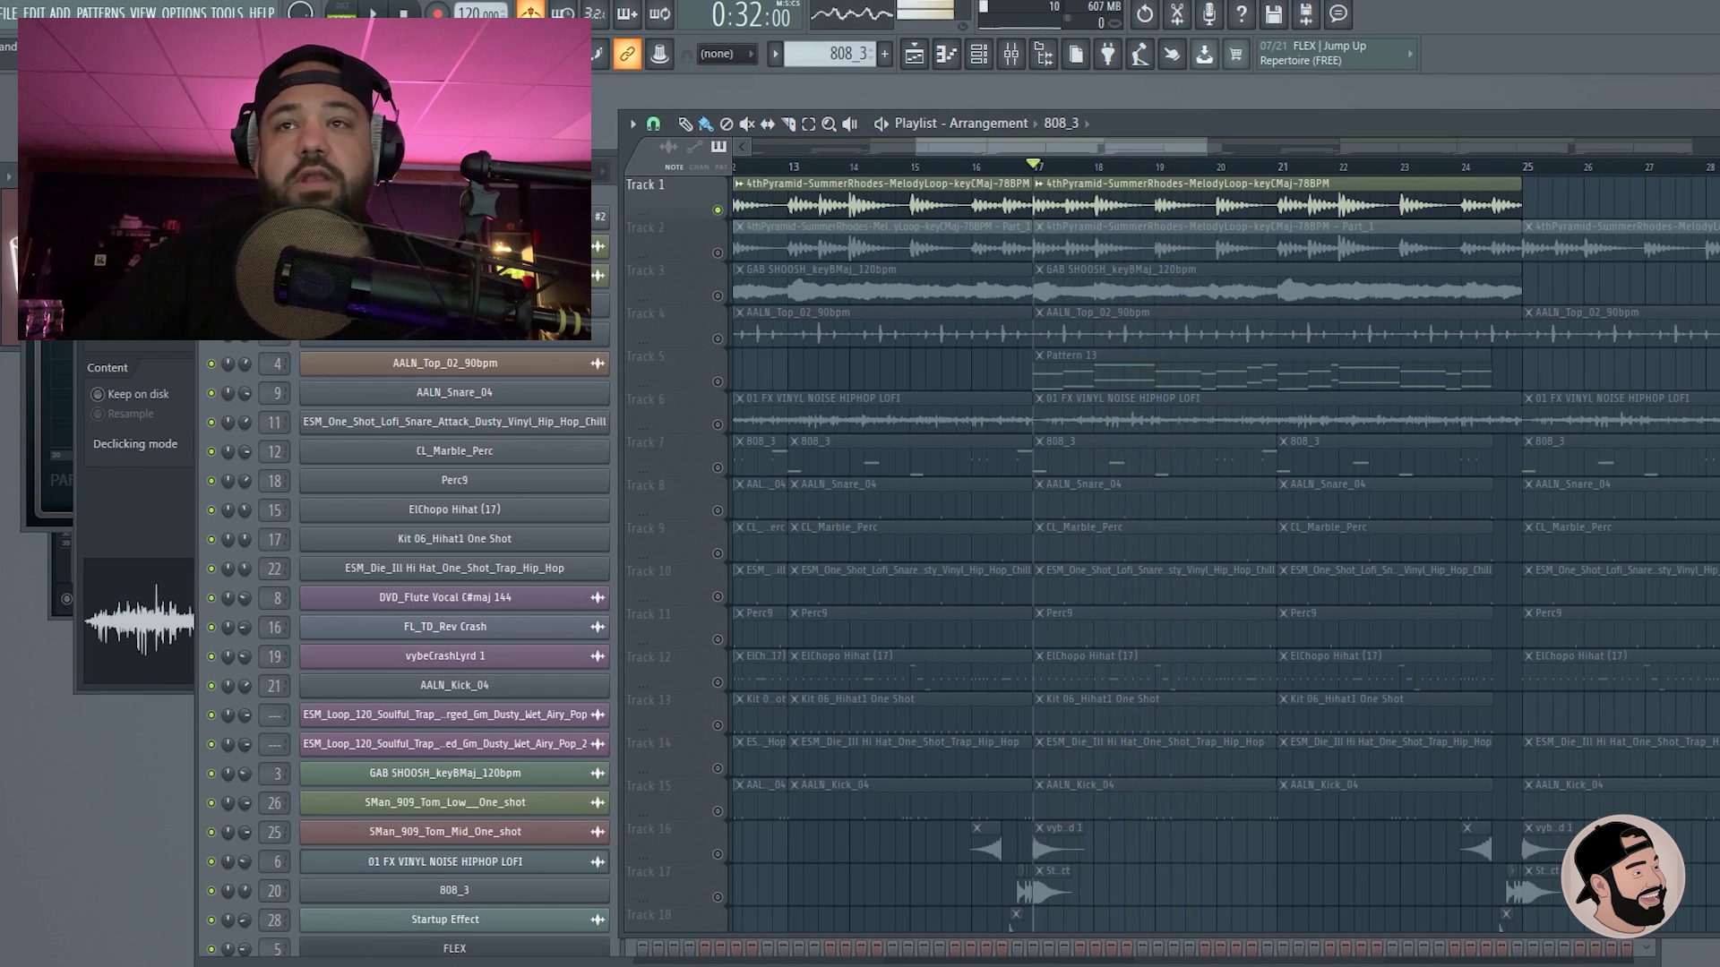
Step: Open the mixer over the lower part of the playlist and select the SummerRhodes melody loop's mixer track
key(F9)
drag(907, 434, 872, 456)
click(791, 487)
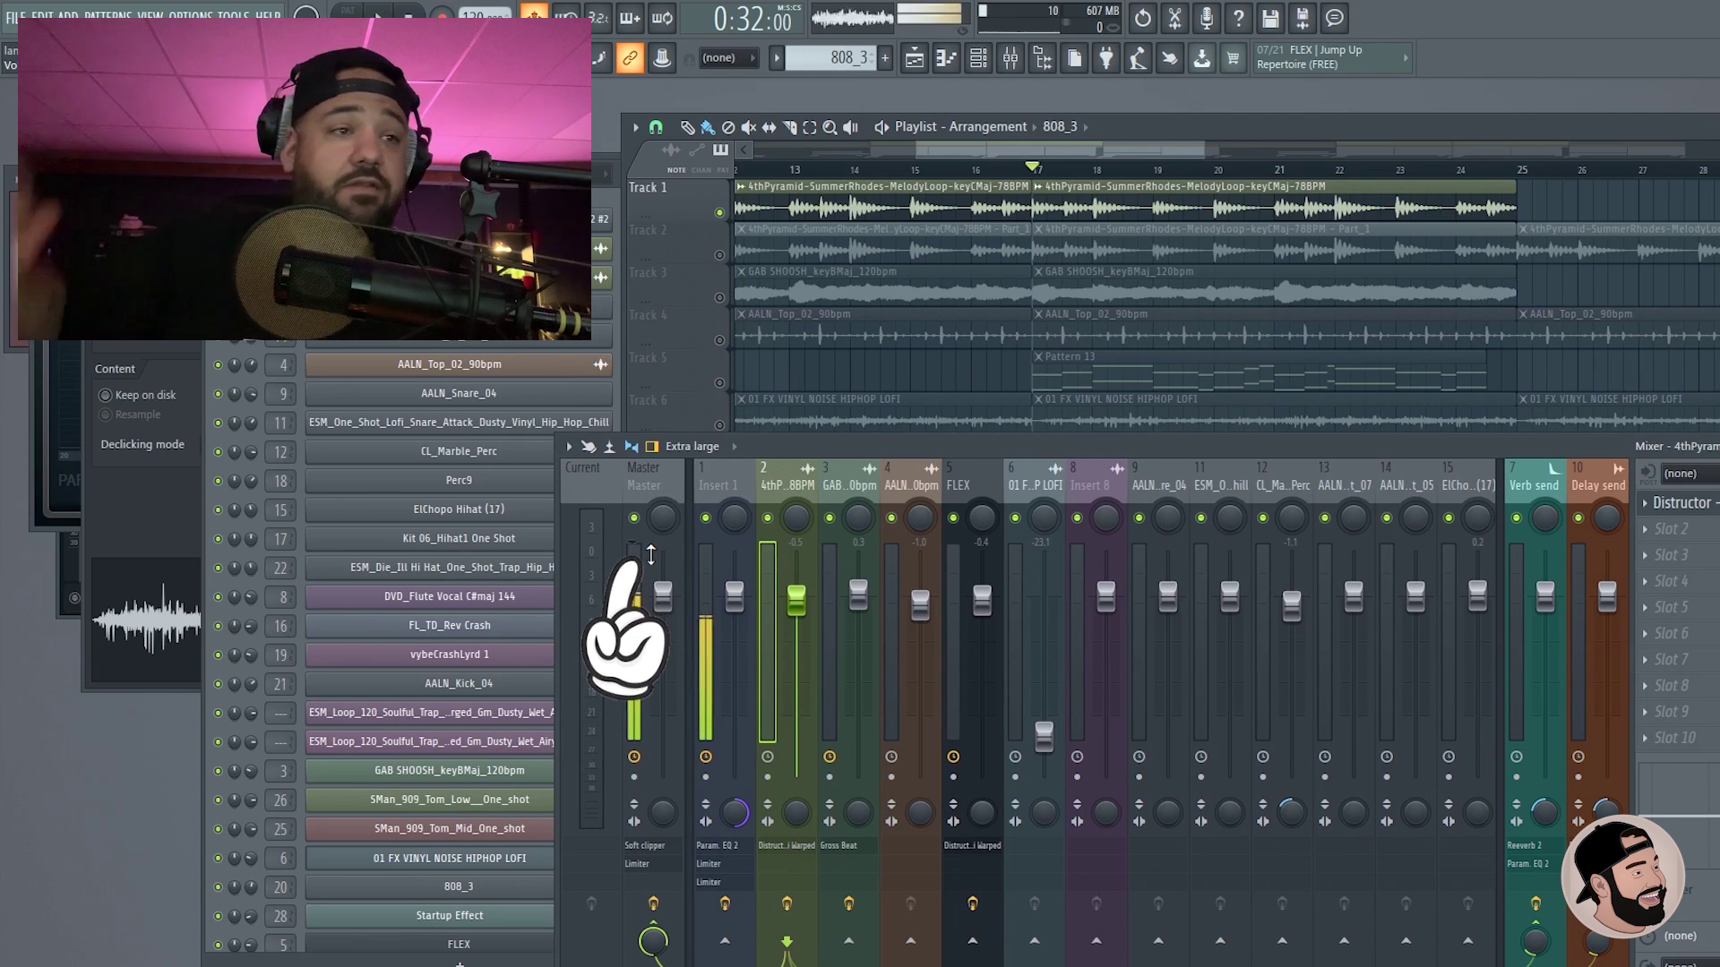
drag(845, 446, 833, 437)
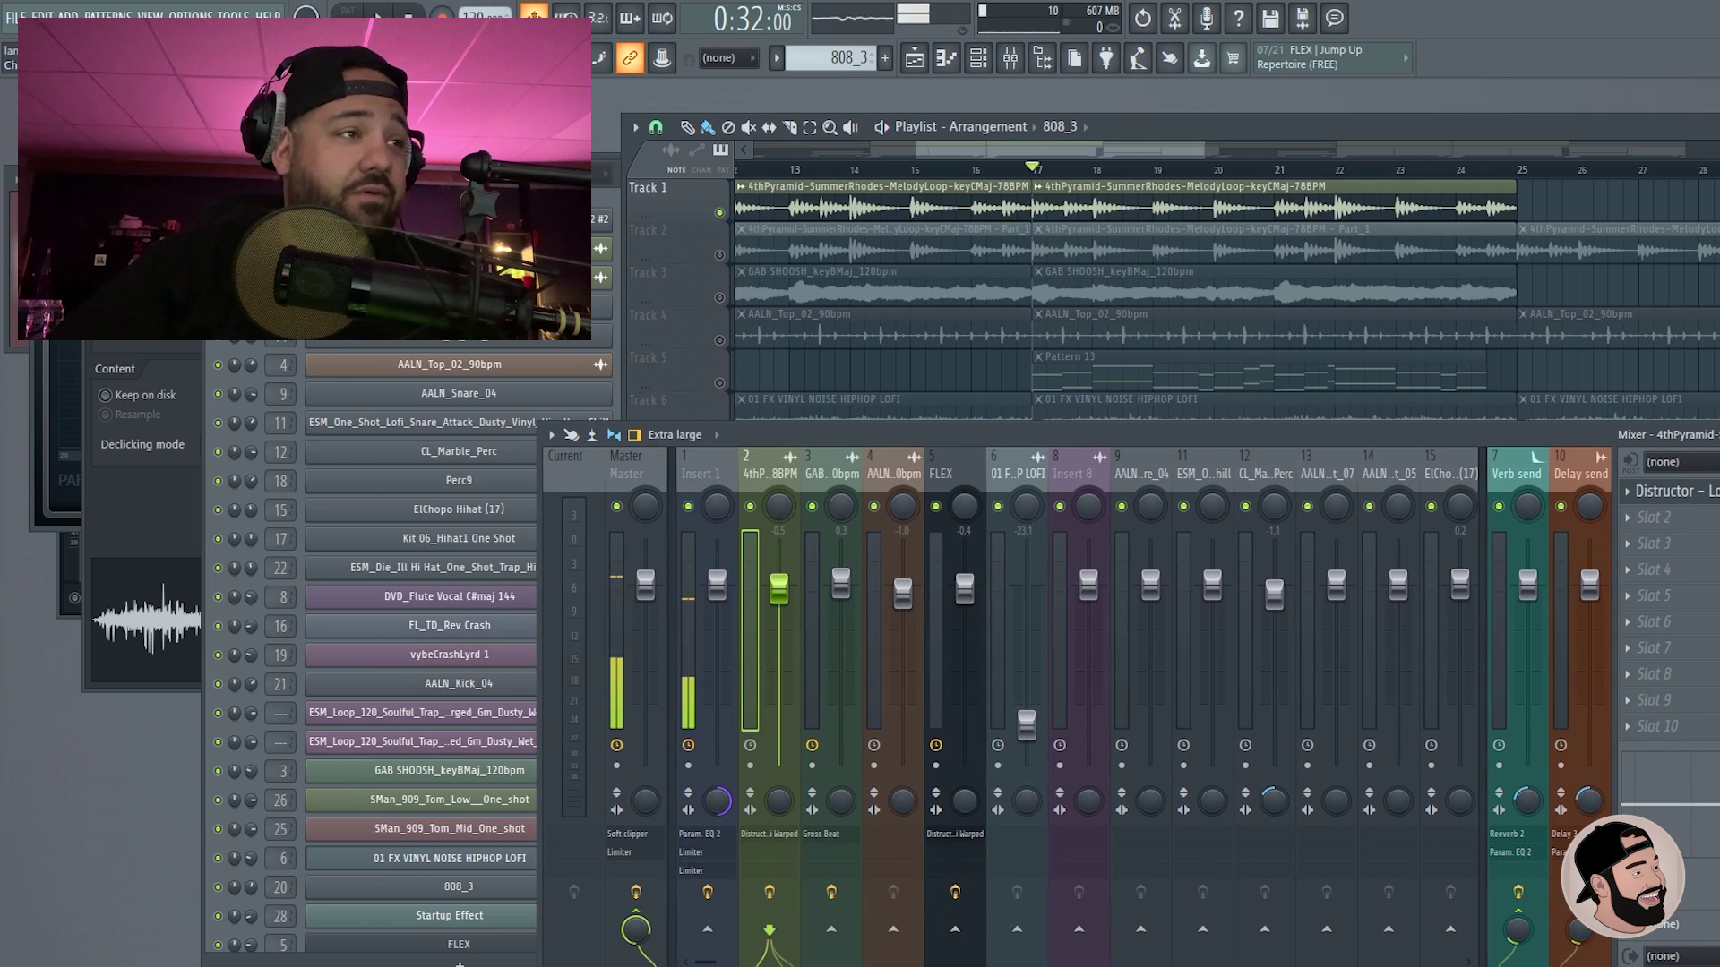
key(F6)
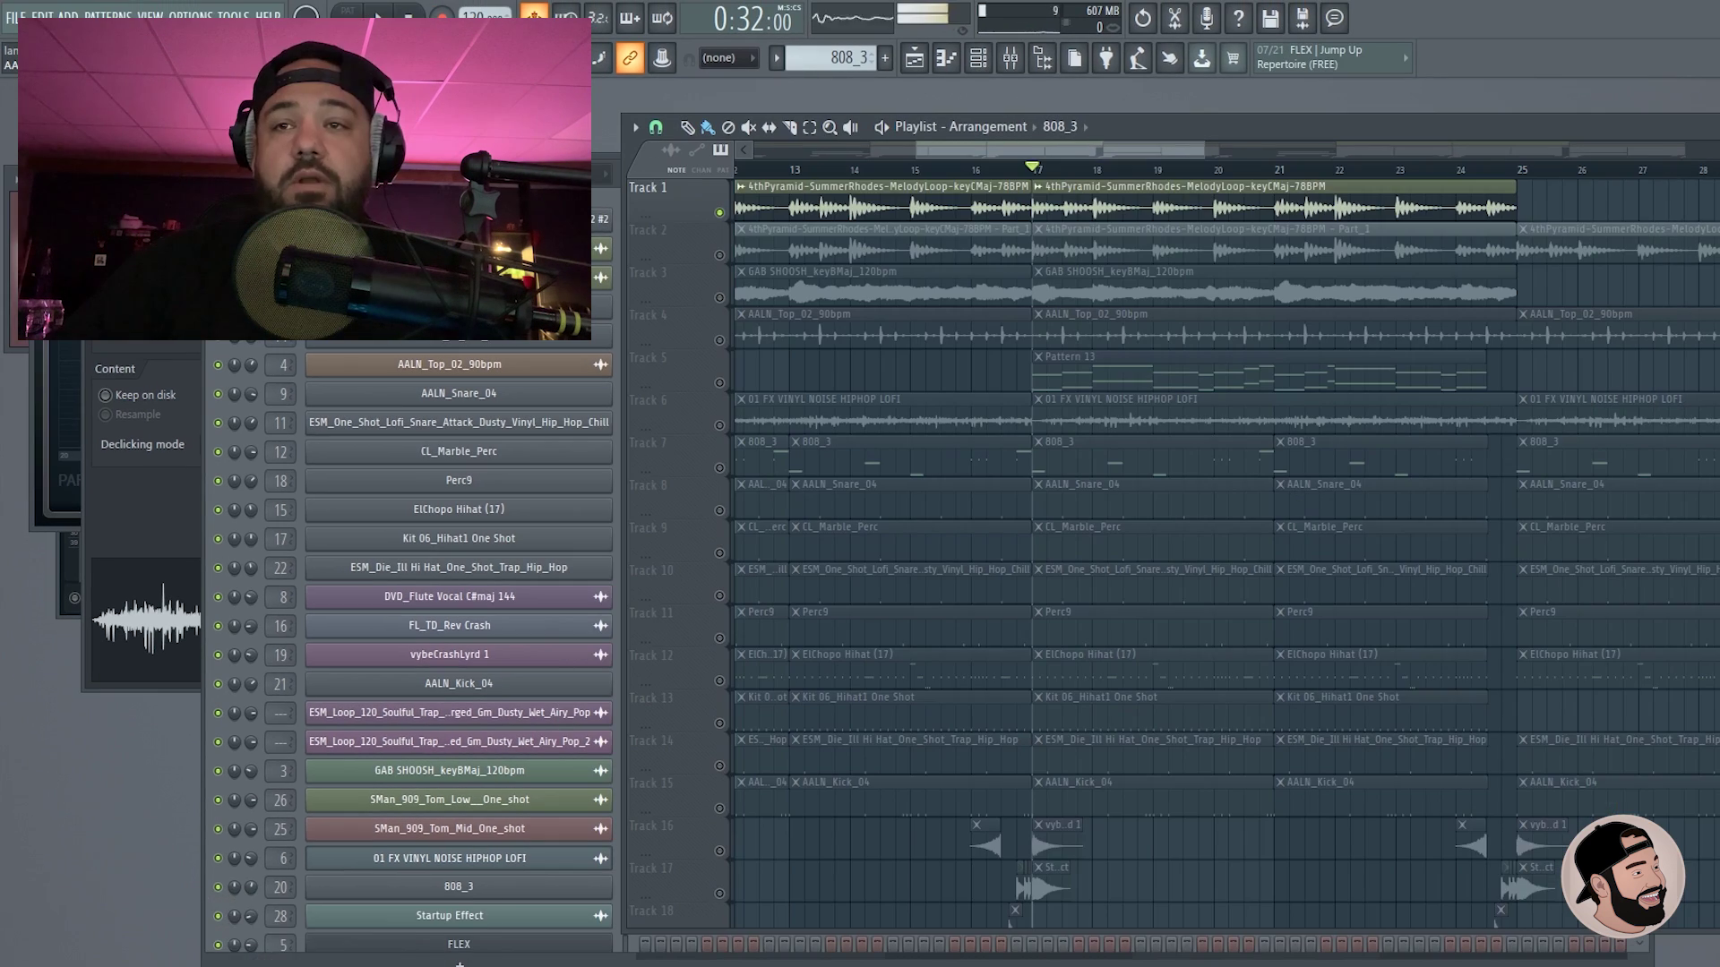
key(F9)
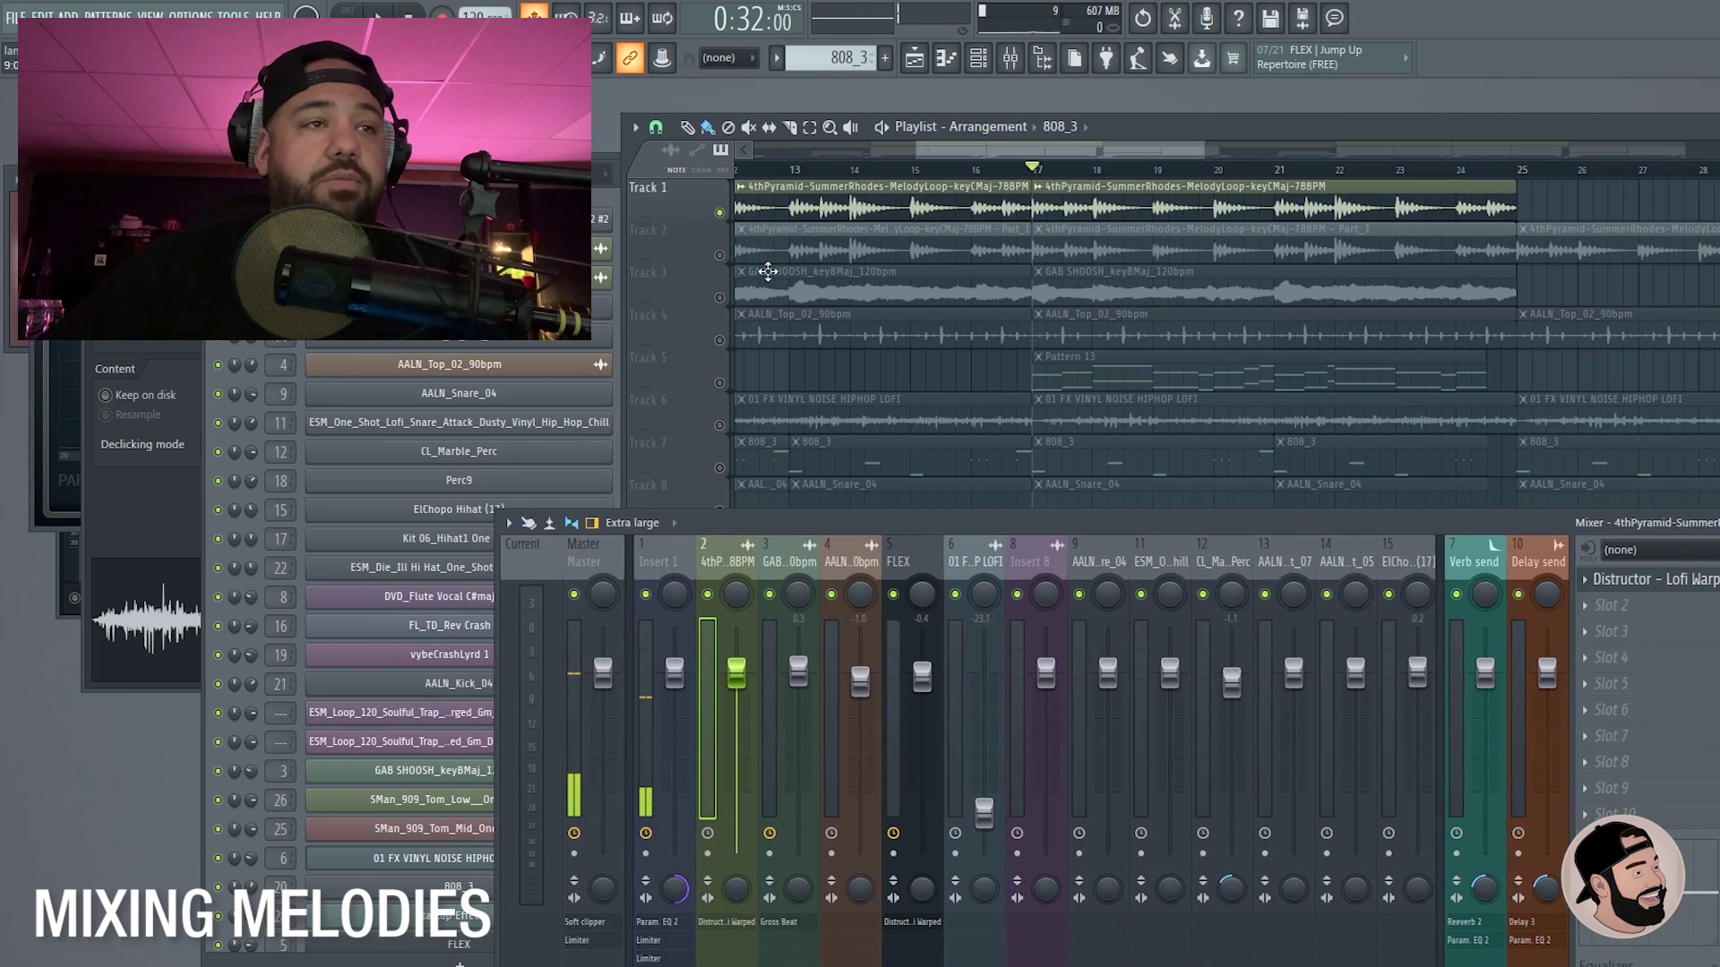
Step: Unmute Tracks 2 and 3 and the Pattern 13 track, move Pattern 13 up to Track 4, and play the melodies
click(727, 300)
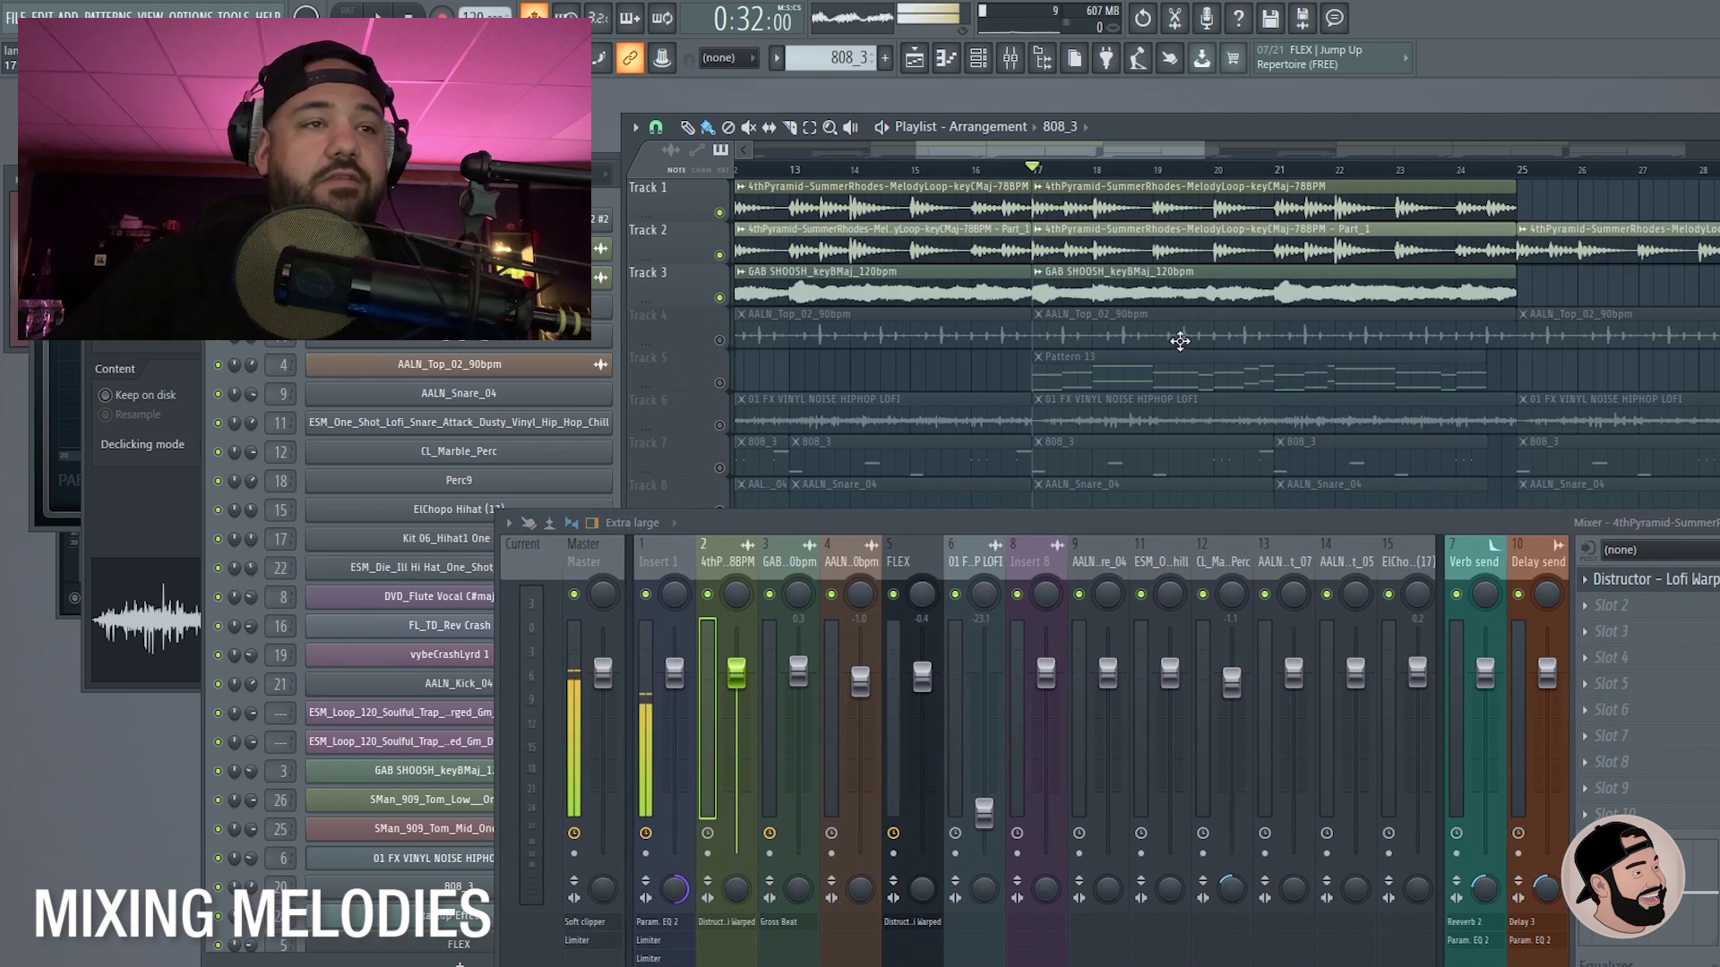
scroll(1221, 357, right, 1)
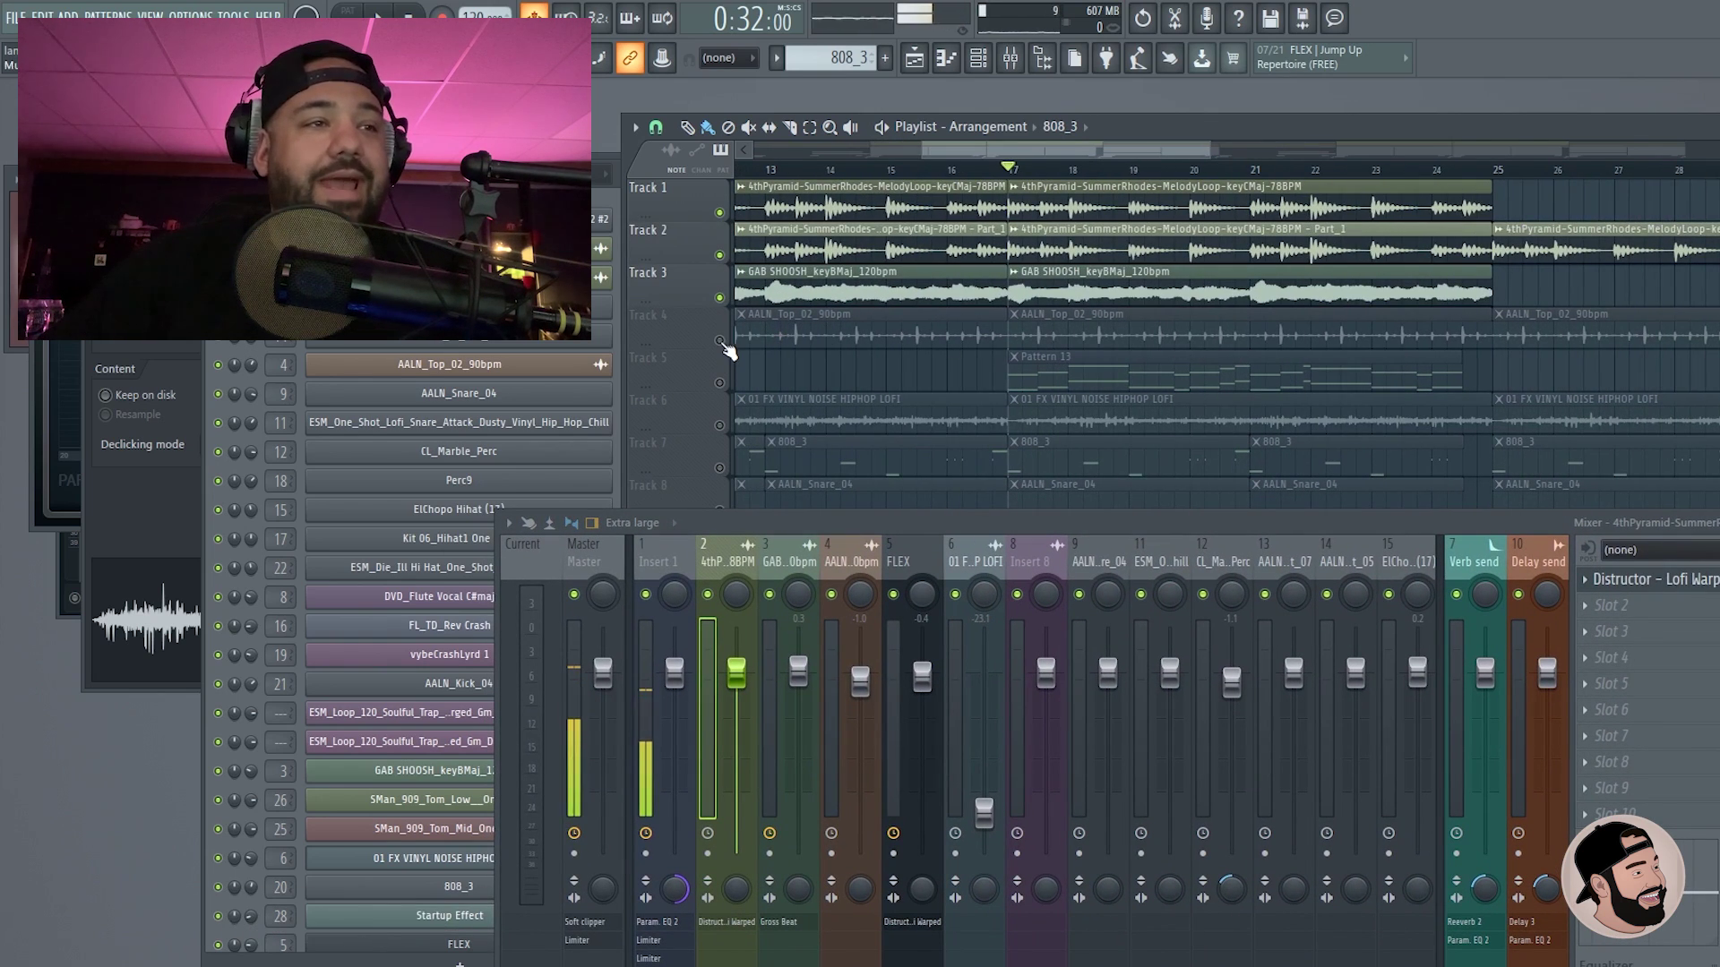
click(719, 384)
drag(694, 372, 694, 329)
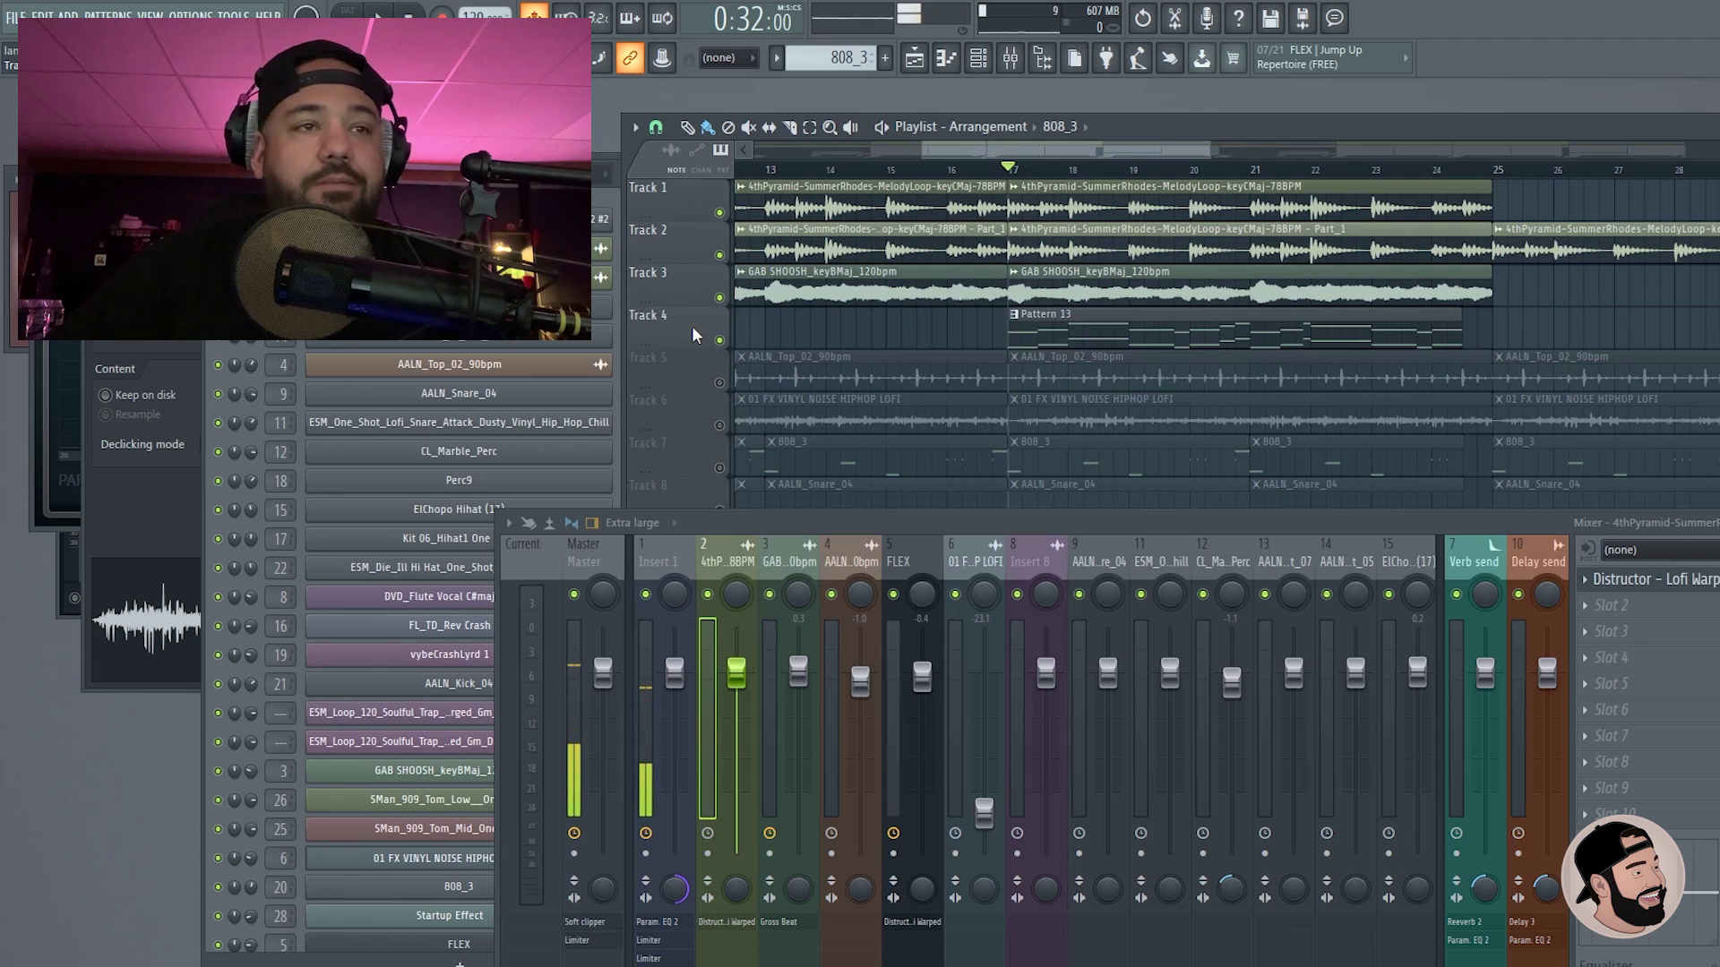
scroll(1460, 338, up, 2)
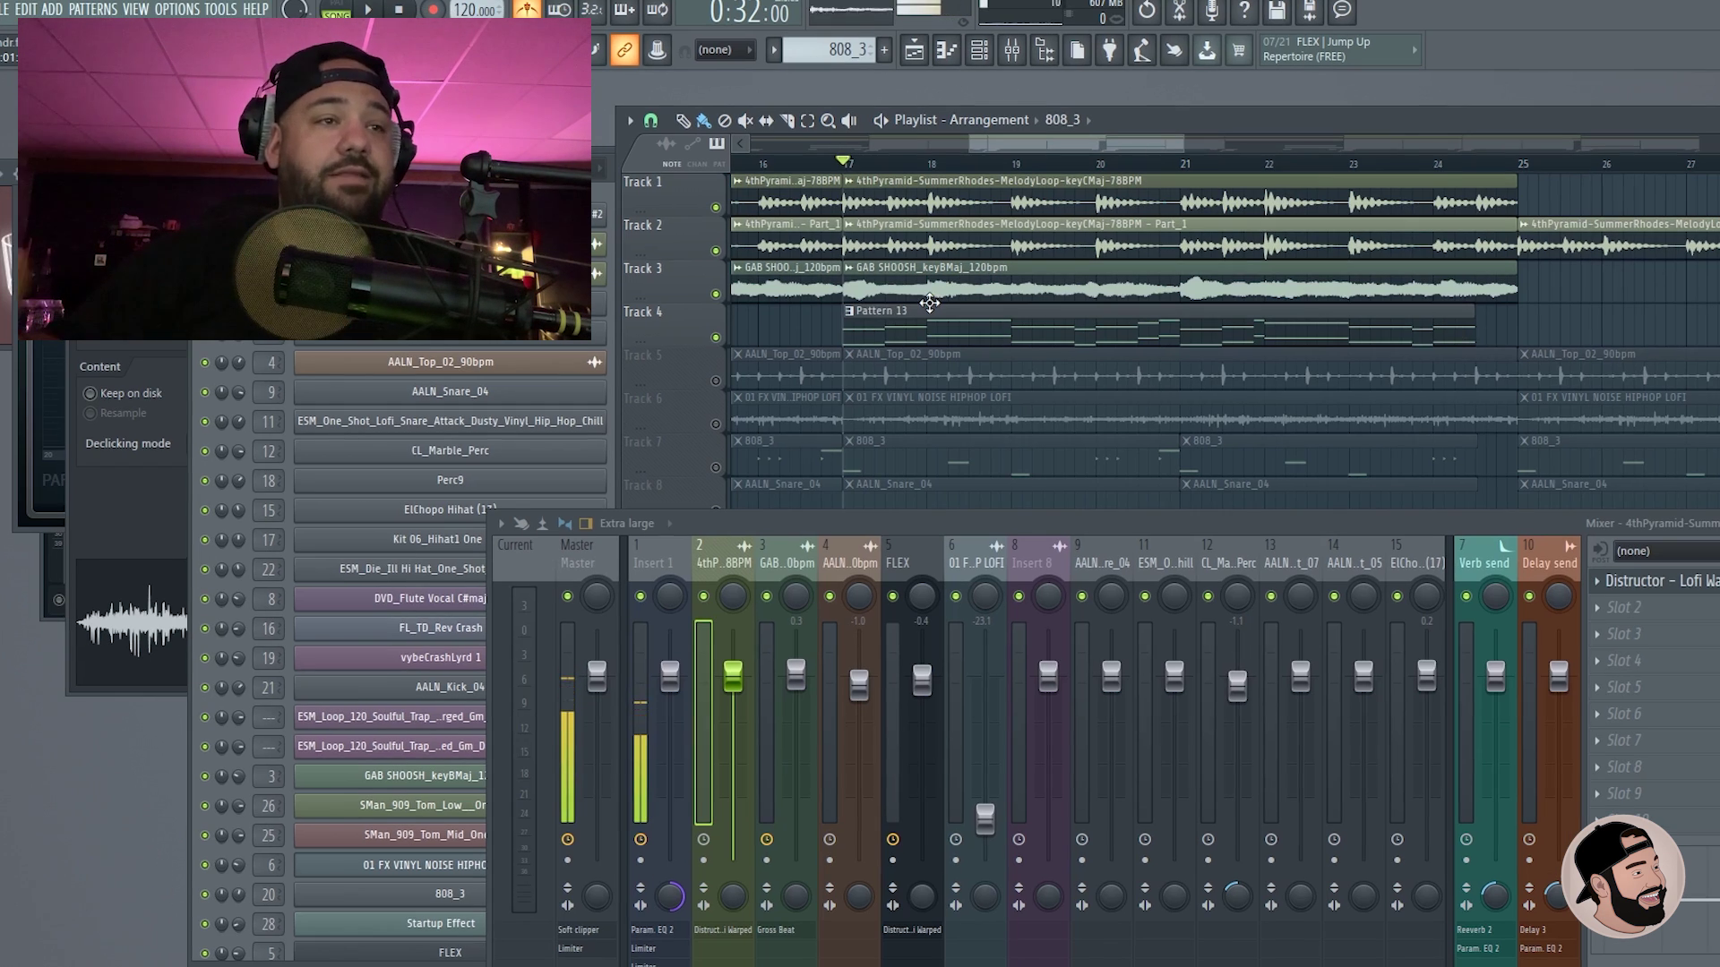
key(space)
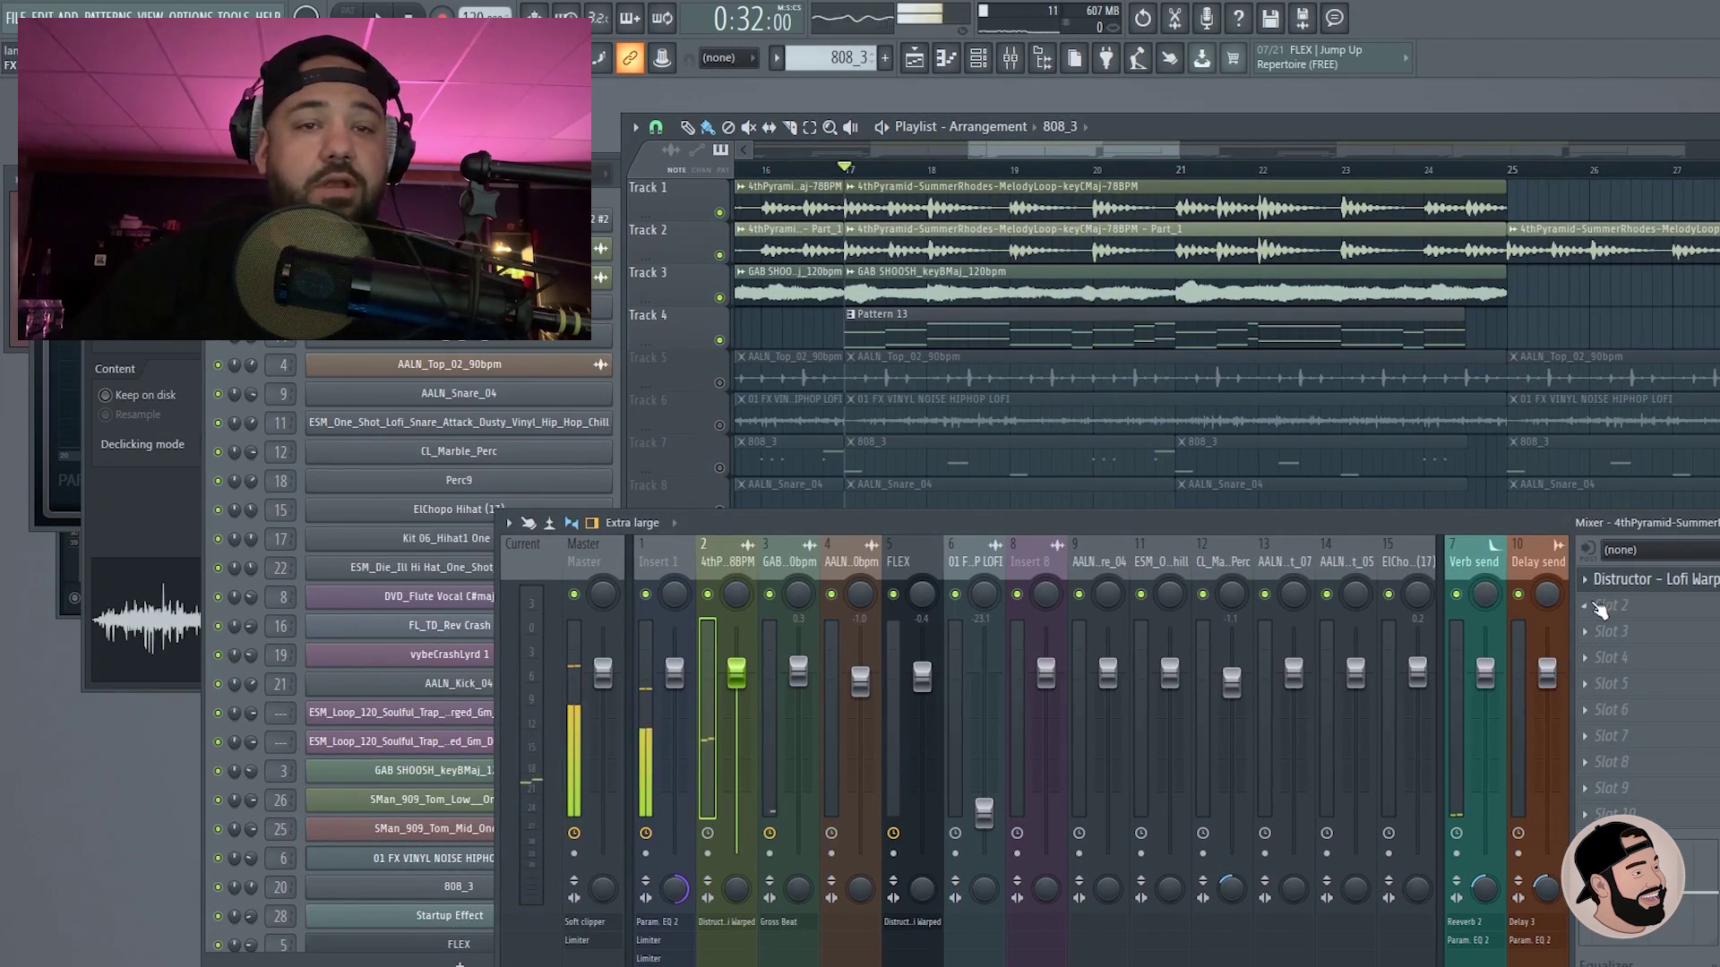
Step: Add Fruity Parametric EQ 2 to slot 2 of the SummerRhodes melody loop's mixer track and place its window over the playlist
click(1598, 609)
click(692, 537)
drag(554, 362, 1030, 182)
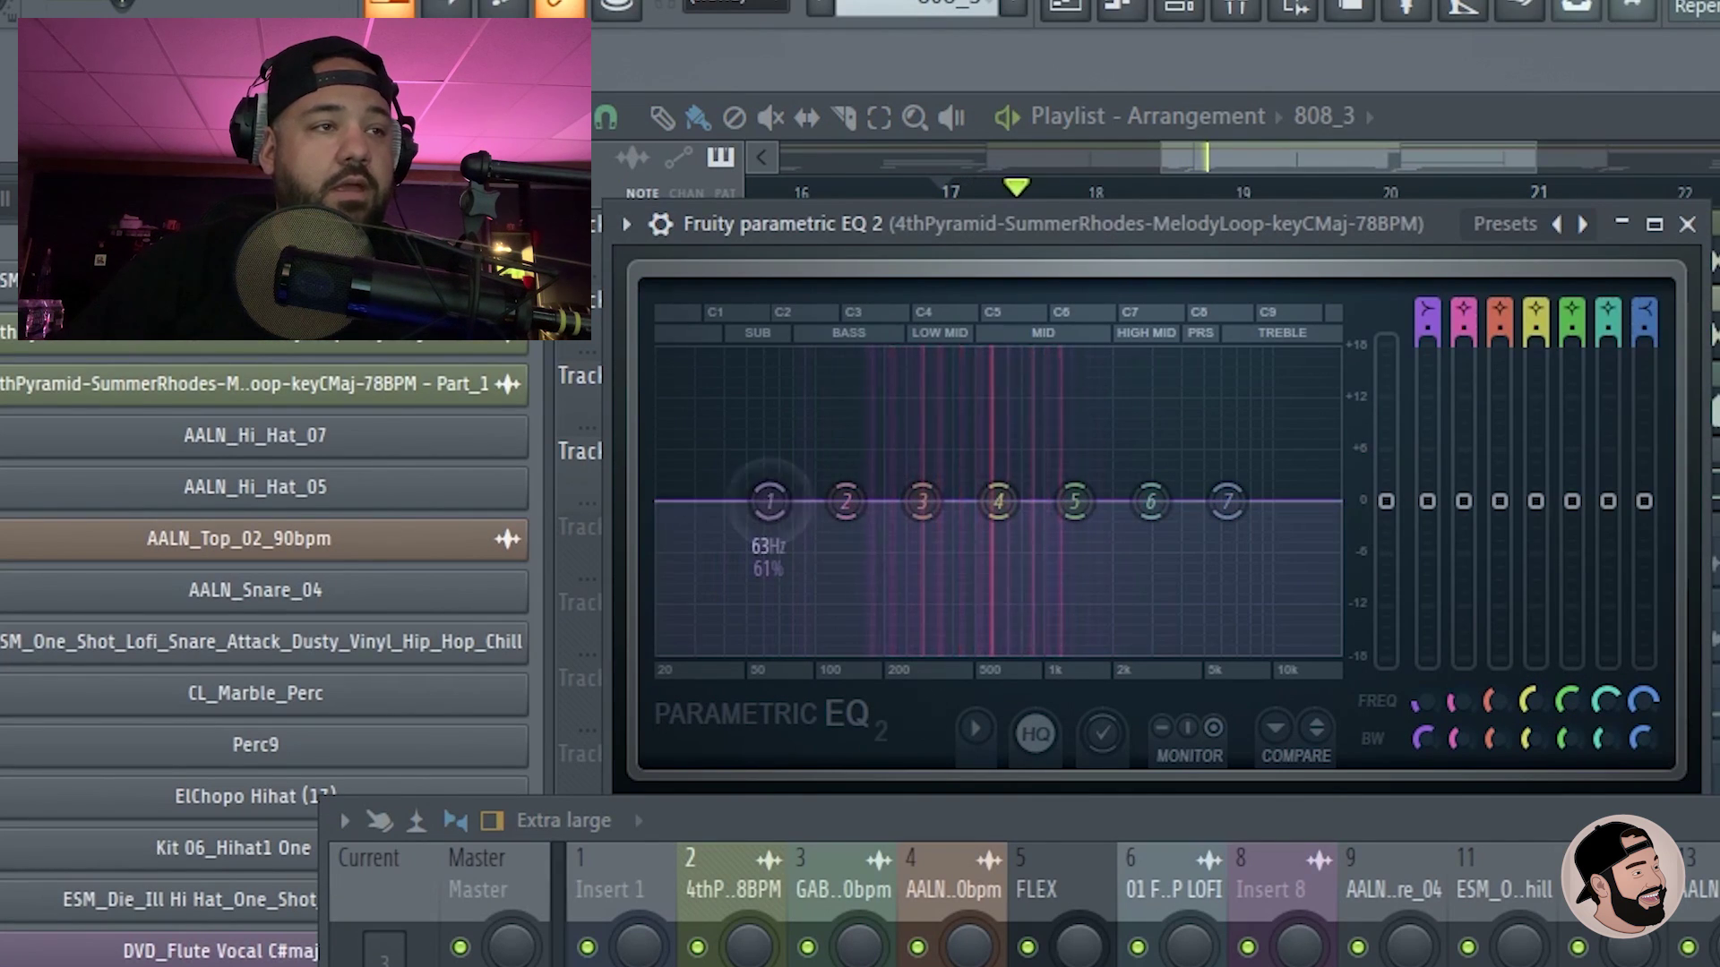
Step: Roll off the melody loop's lows with EQ band 1 at about 109 Hz and pull band 2 down slightly
drag(769, 502, 849, 658)
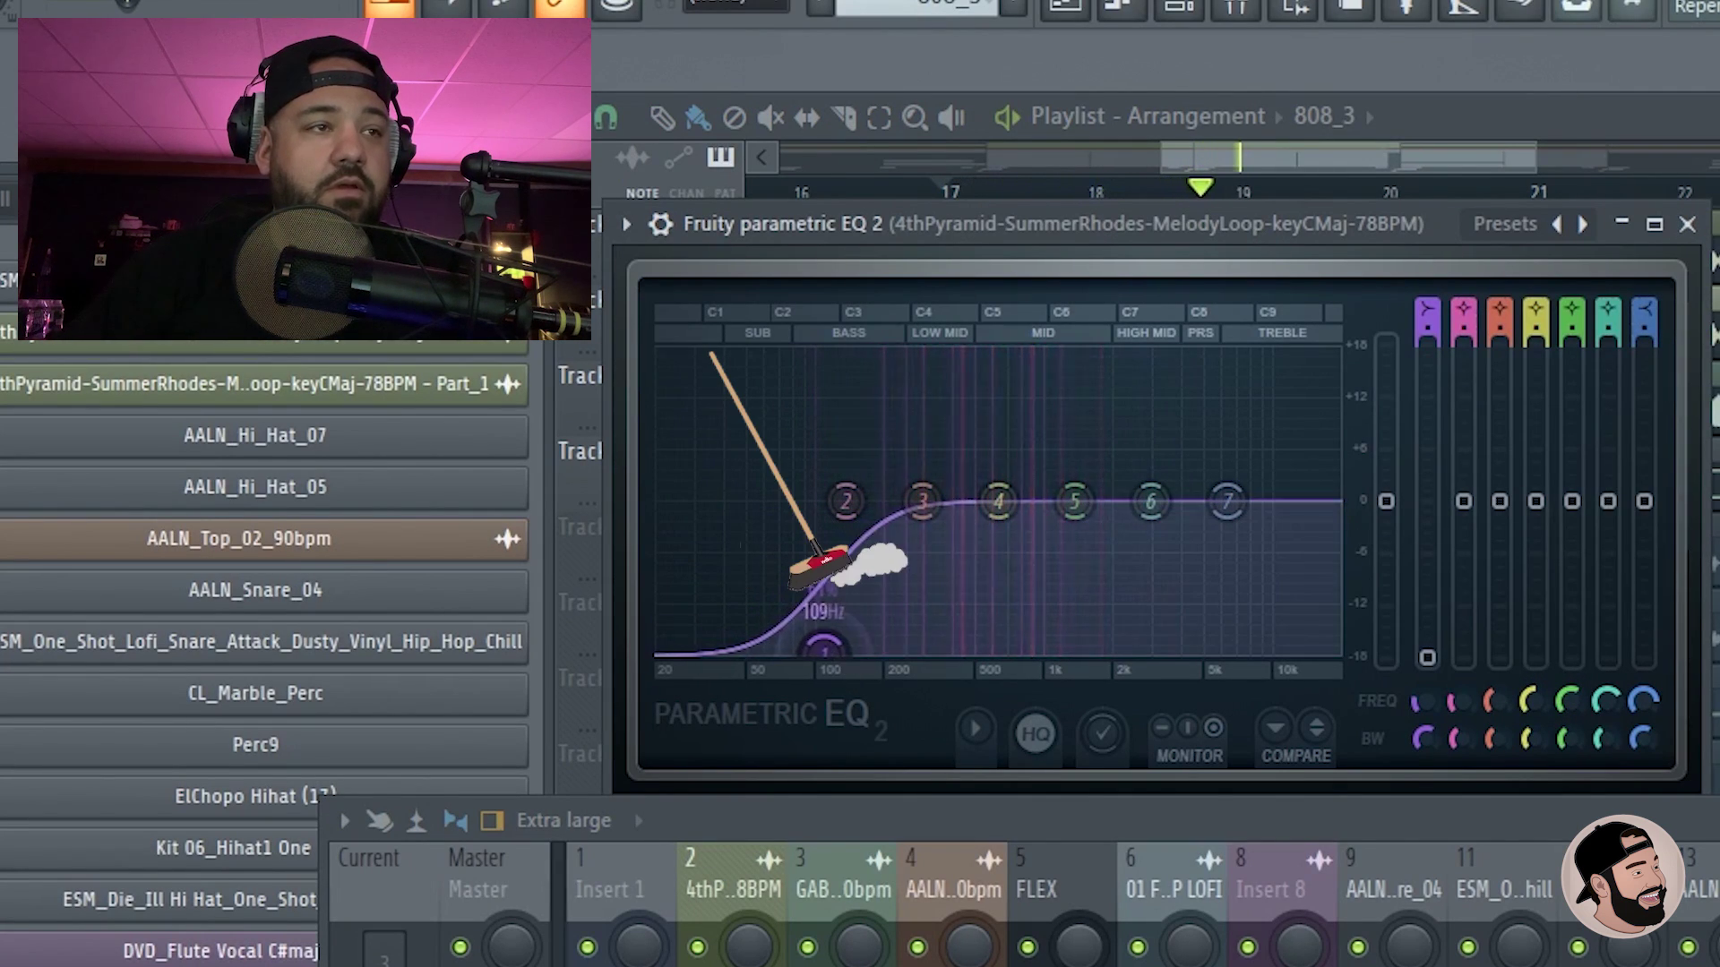
drag(846, 501, 835, 524)
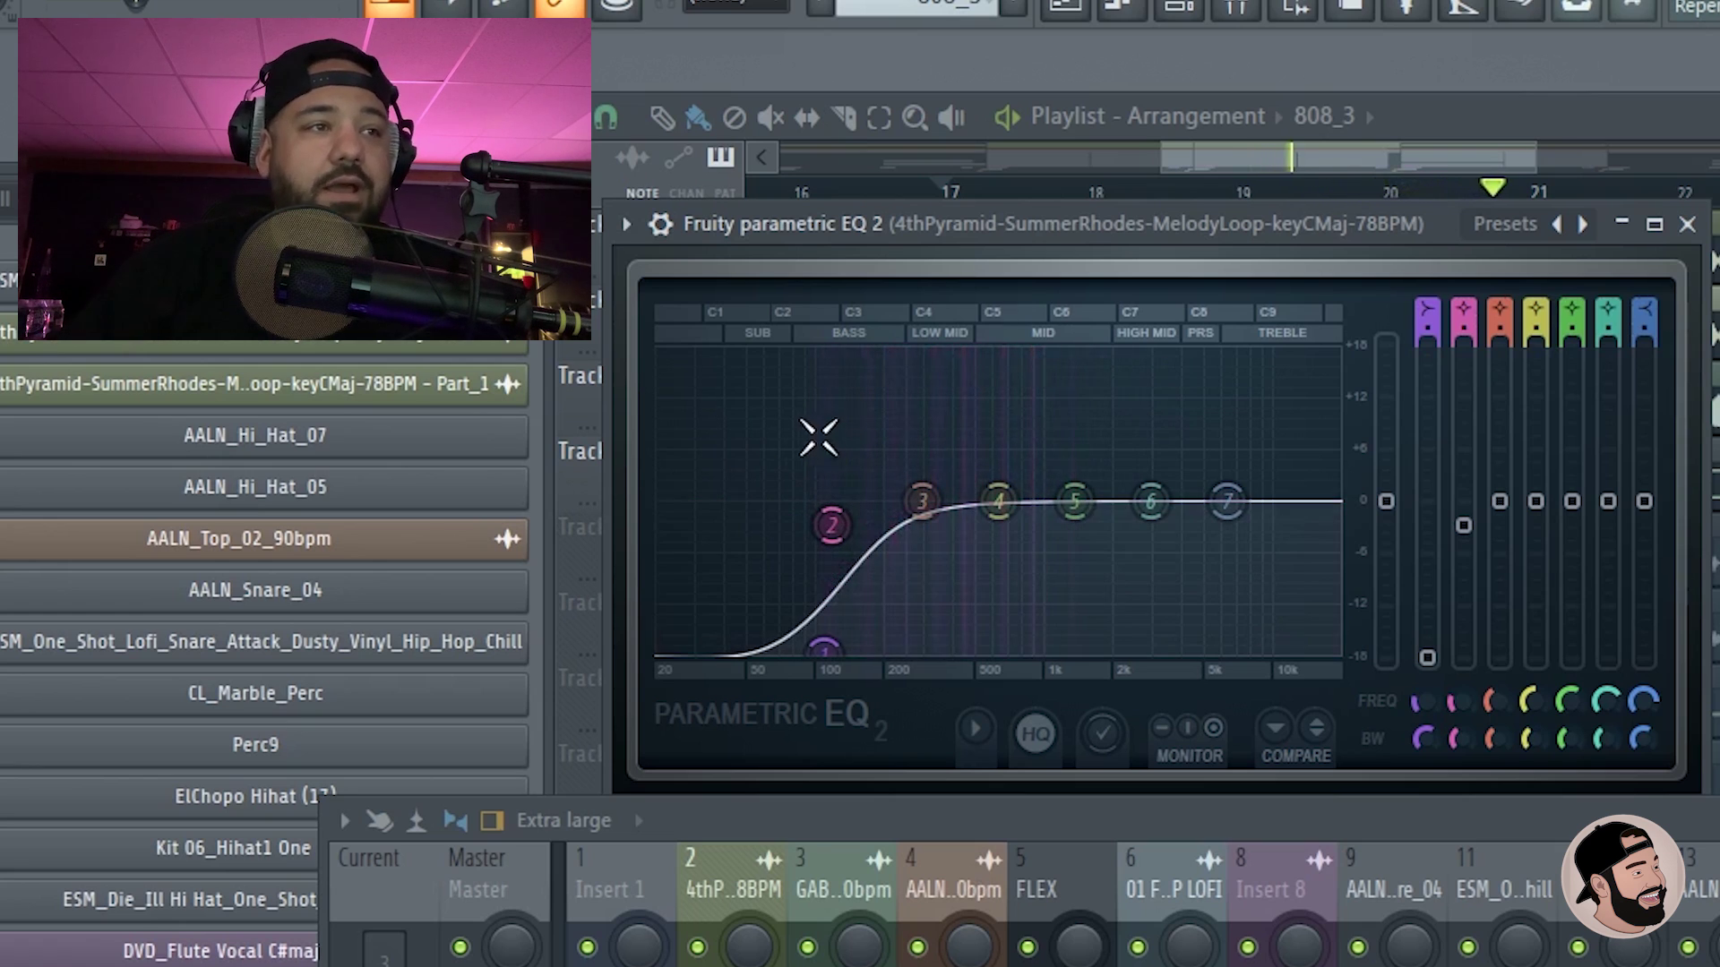
drag(831, 526, 842, 518)
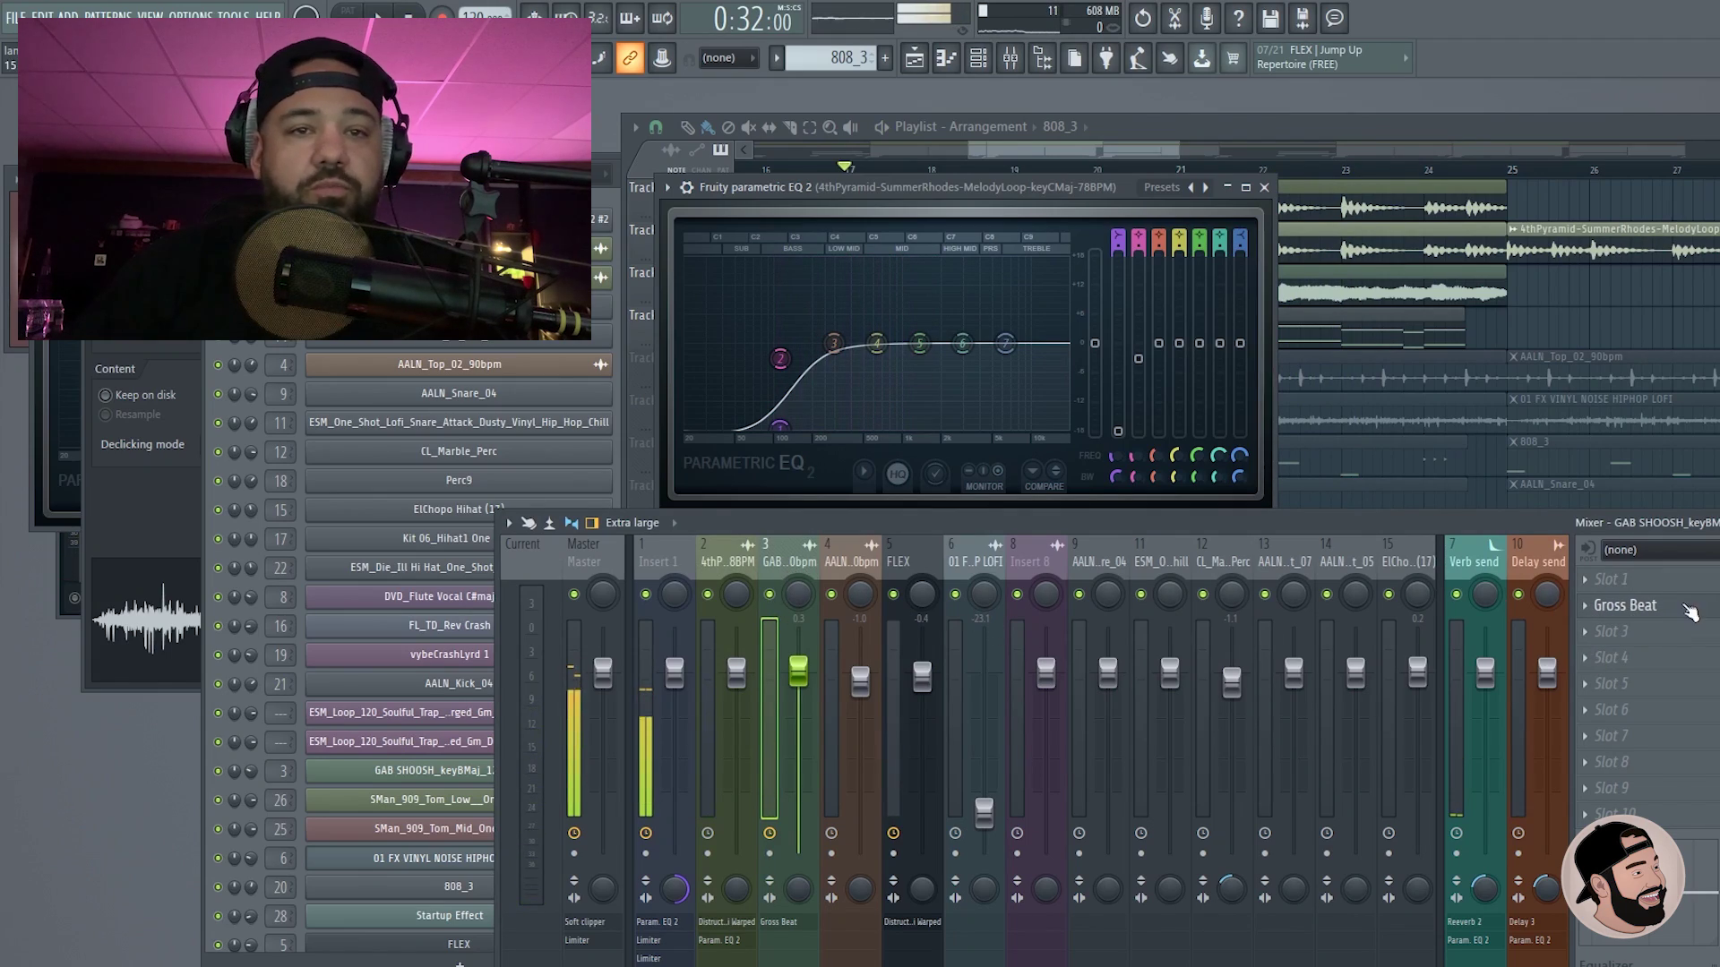
Step: Add Fruity Parametric EQ 2 to slot 3 of the GAB SHOOSH mixer track and roll off its lows with band 1
click(1597, 638)
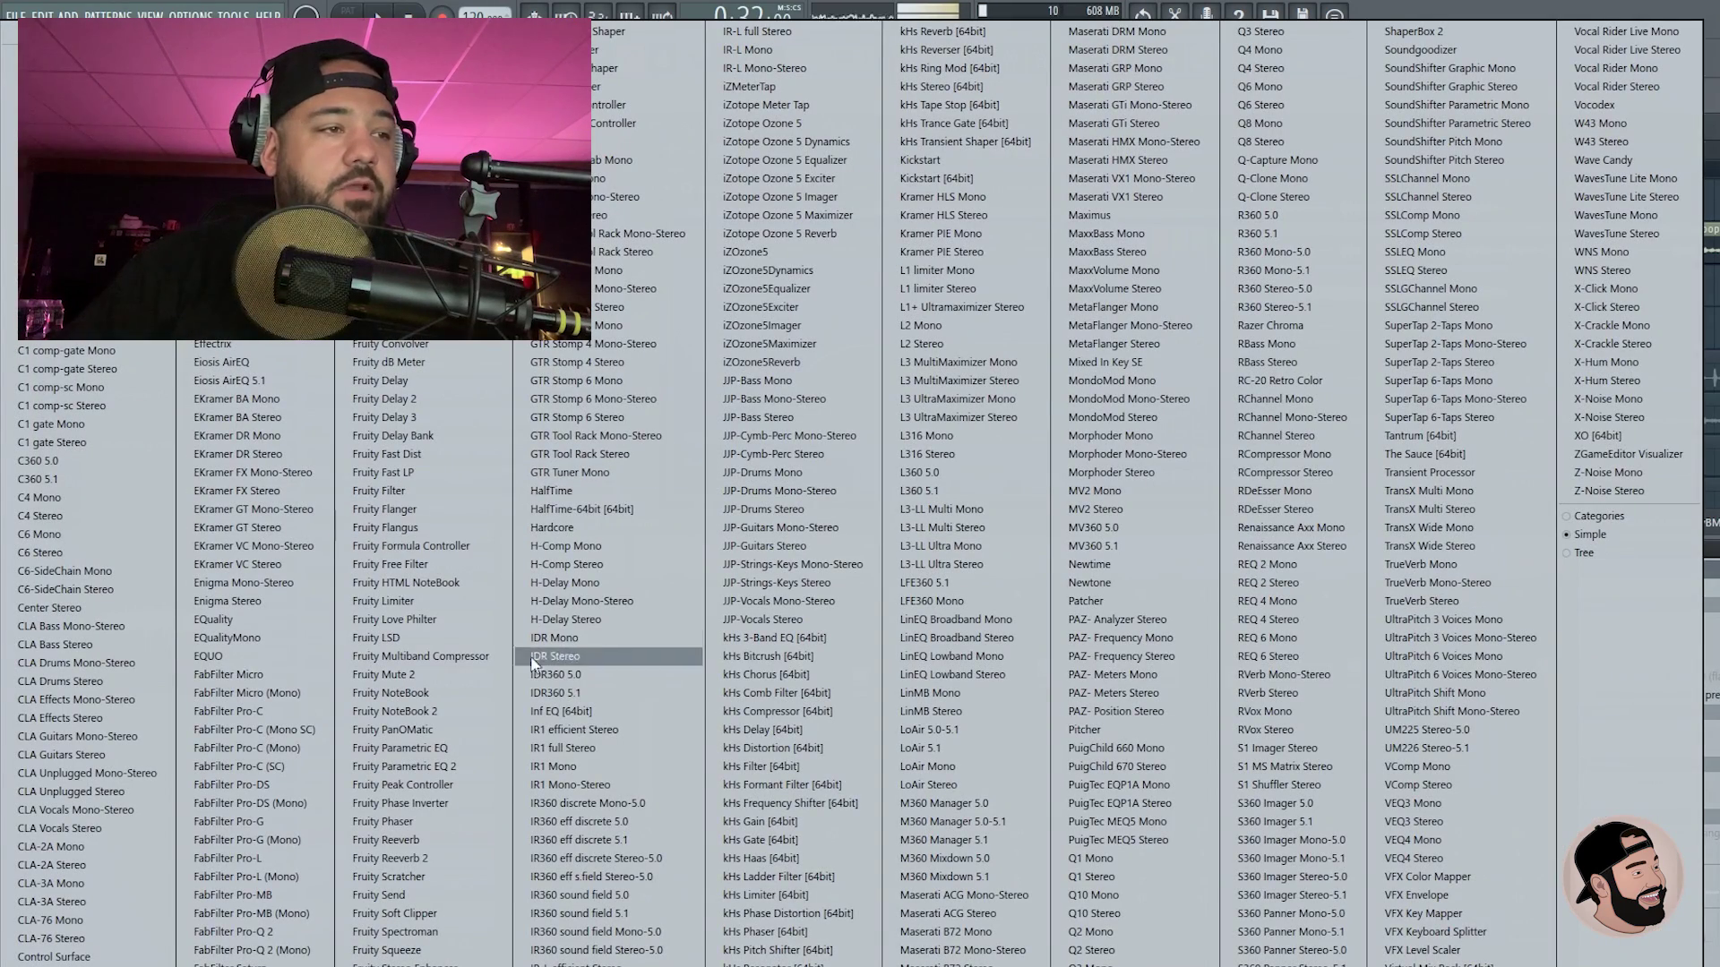
click(404, 766)
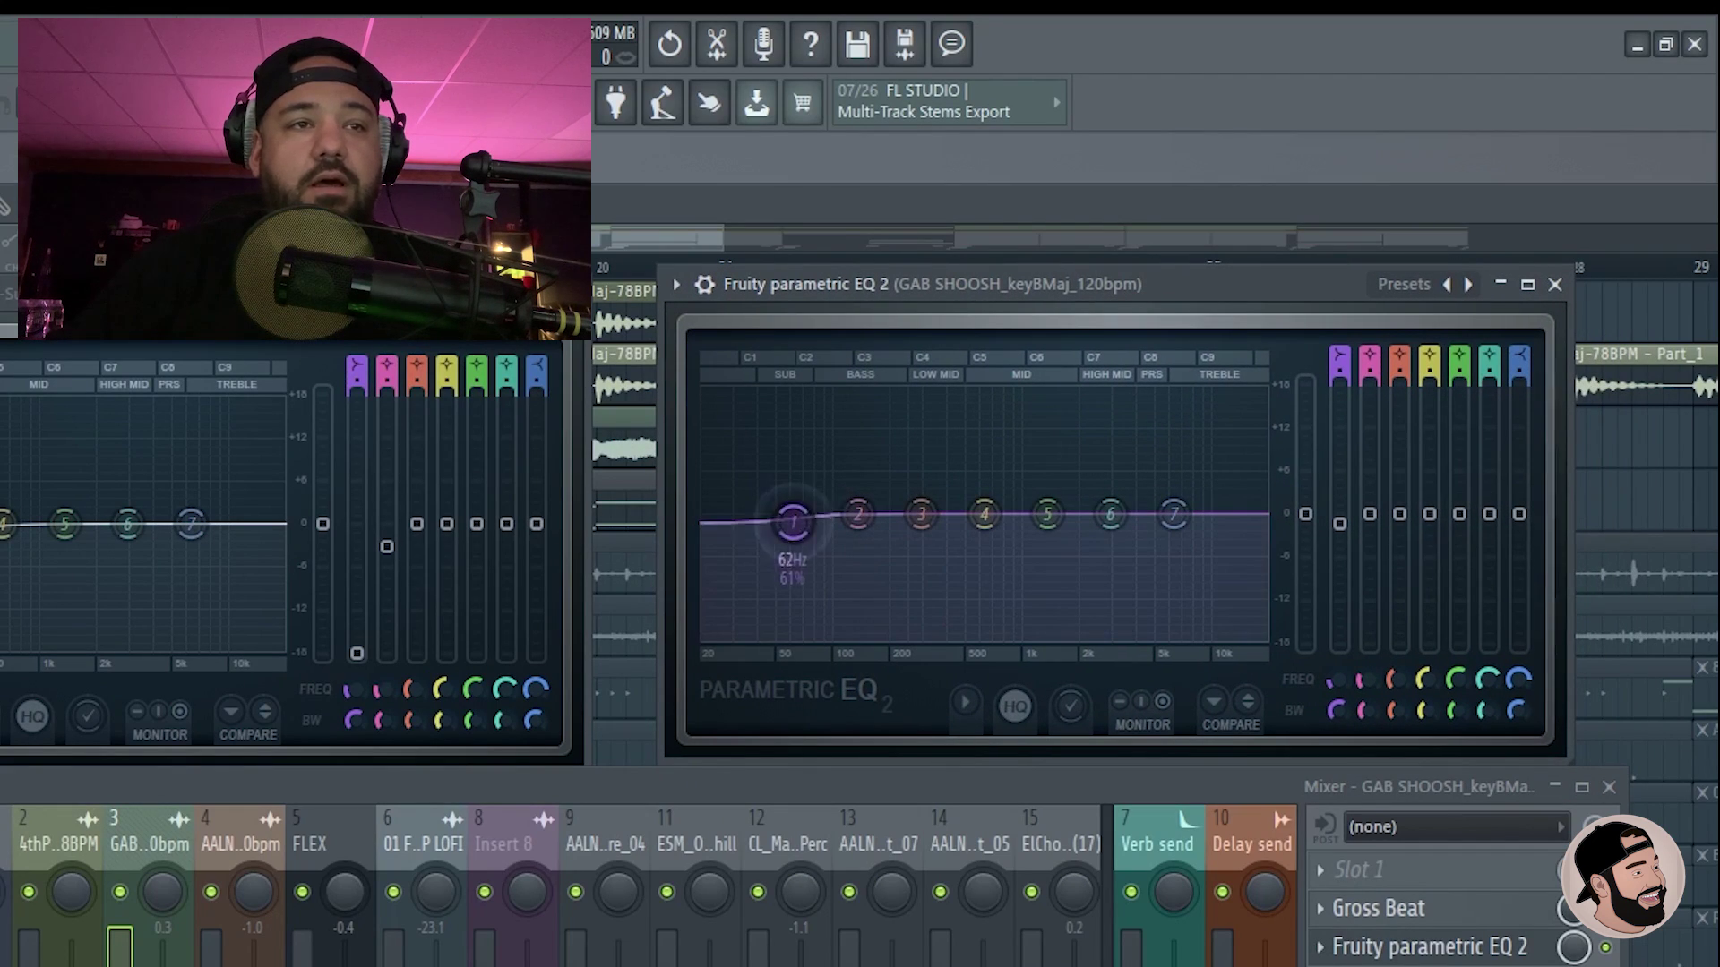
drag(792, 519, 833, 566)
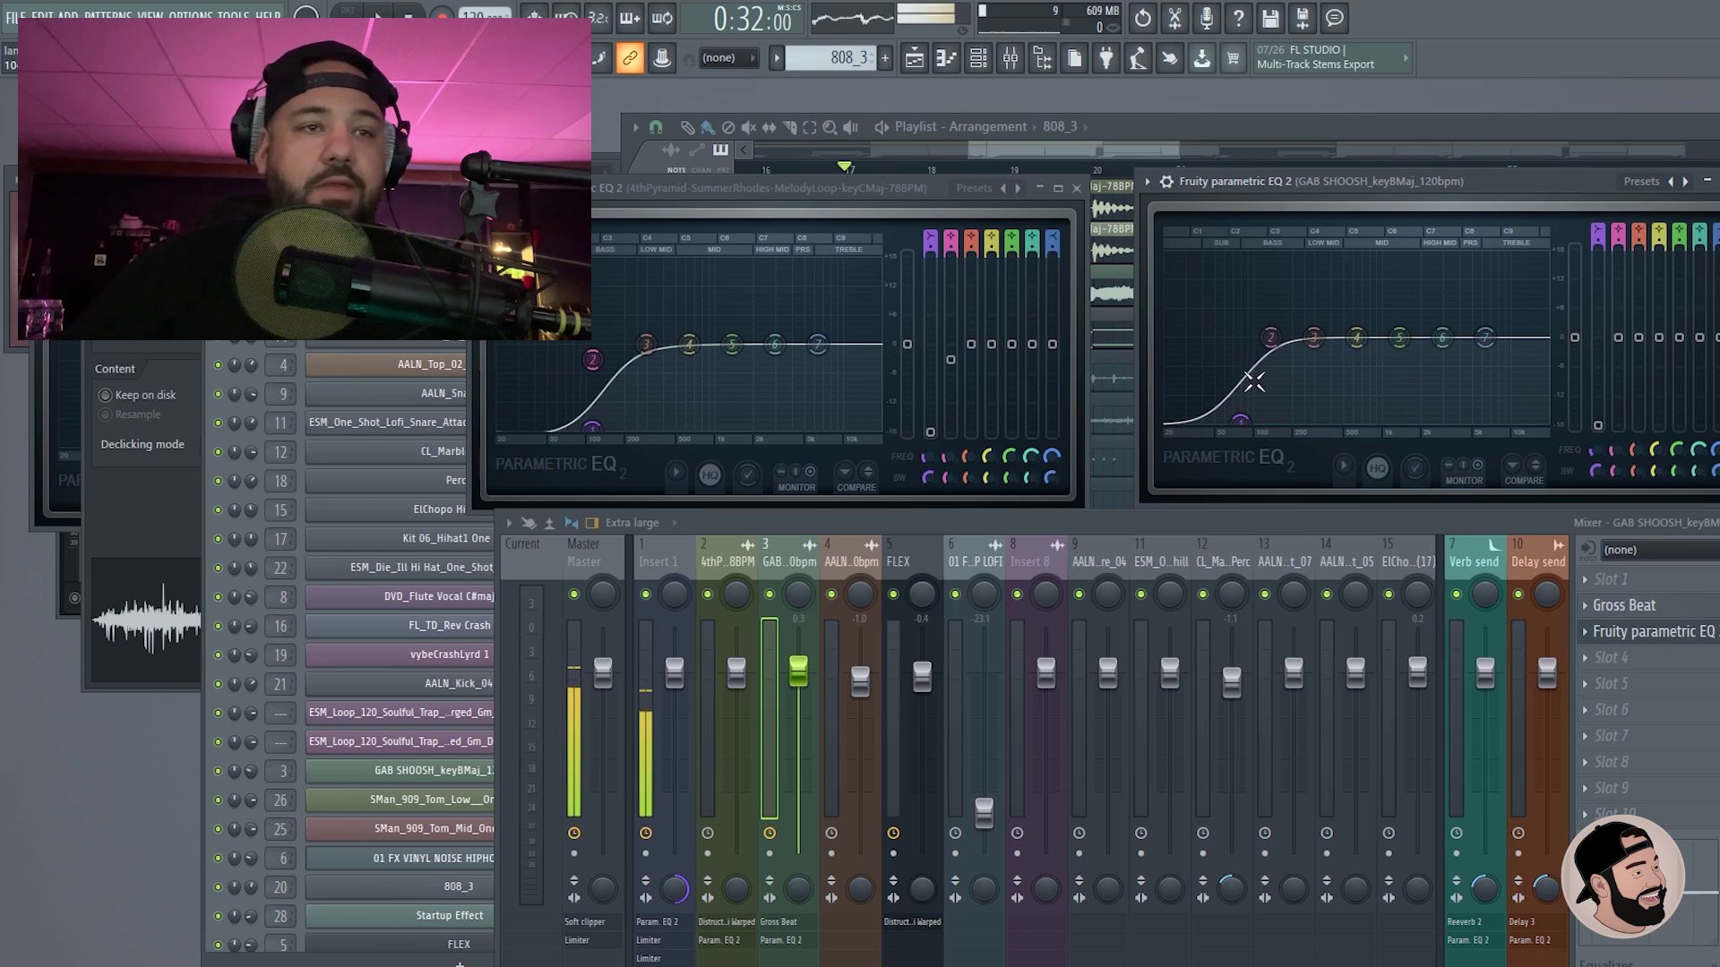
drag(1240, 418, 1284, 421)
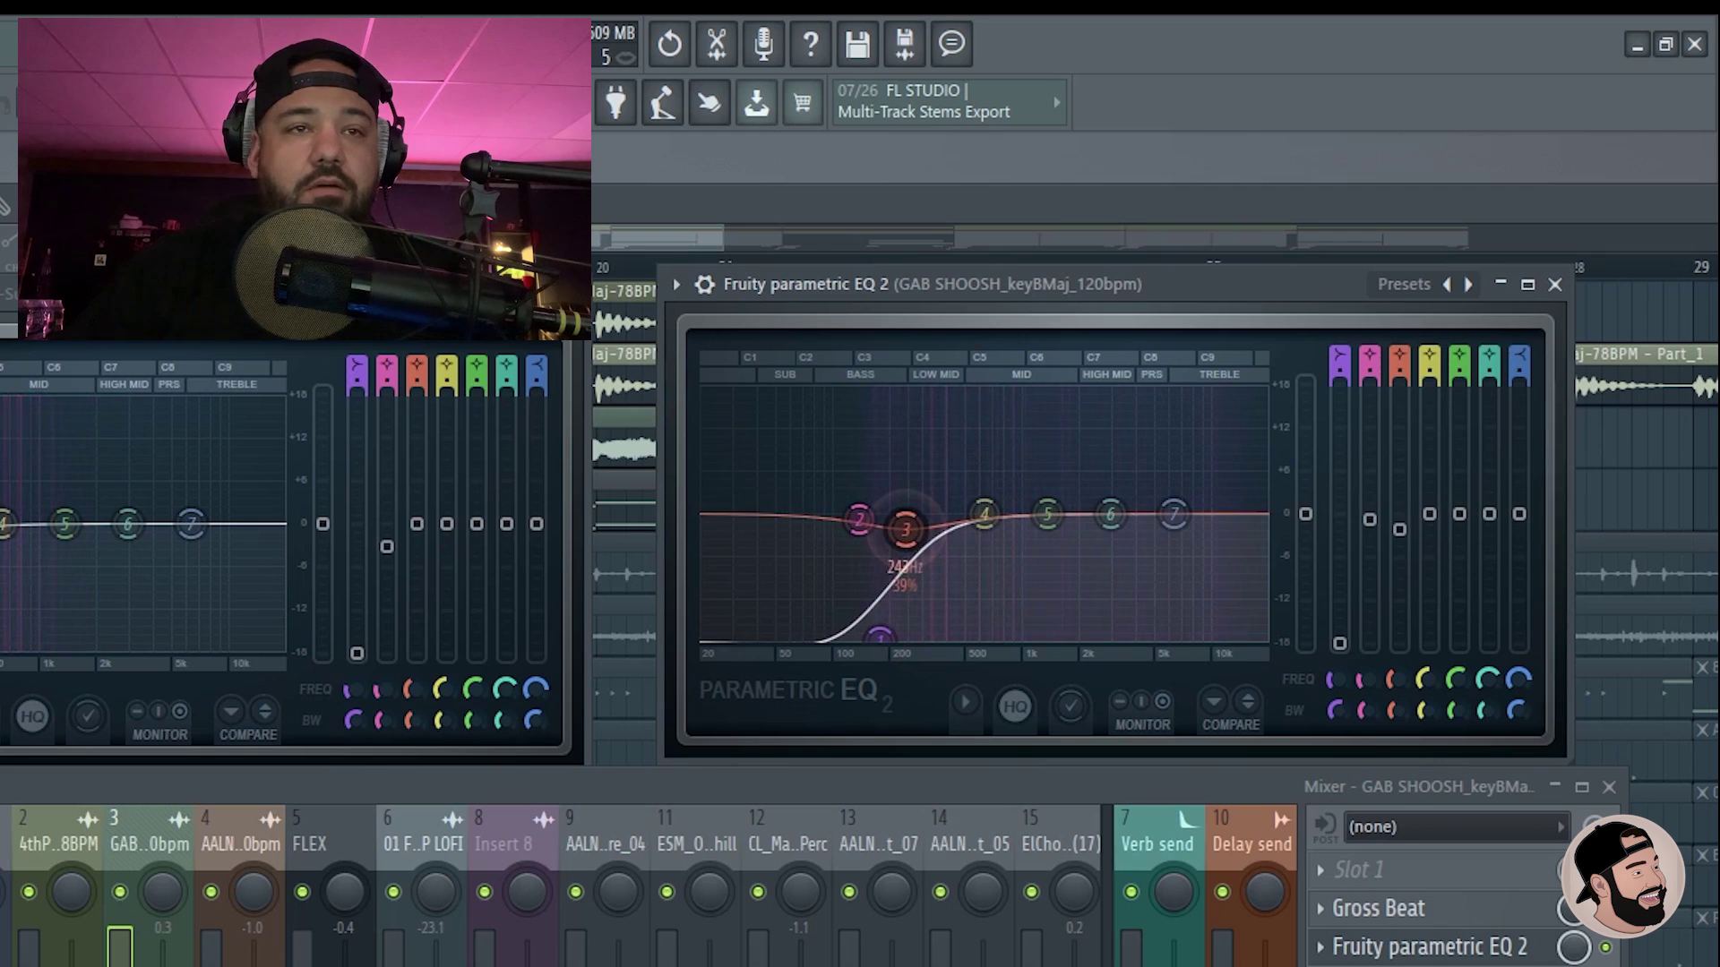
Step: On the GAB SHOOSH EQ, cut the highs with bands 6 and 7 and move the band 1 low cut up in frequency
drag(1173, 513, 1131, 638)
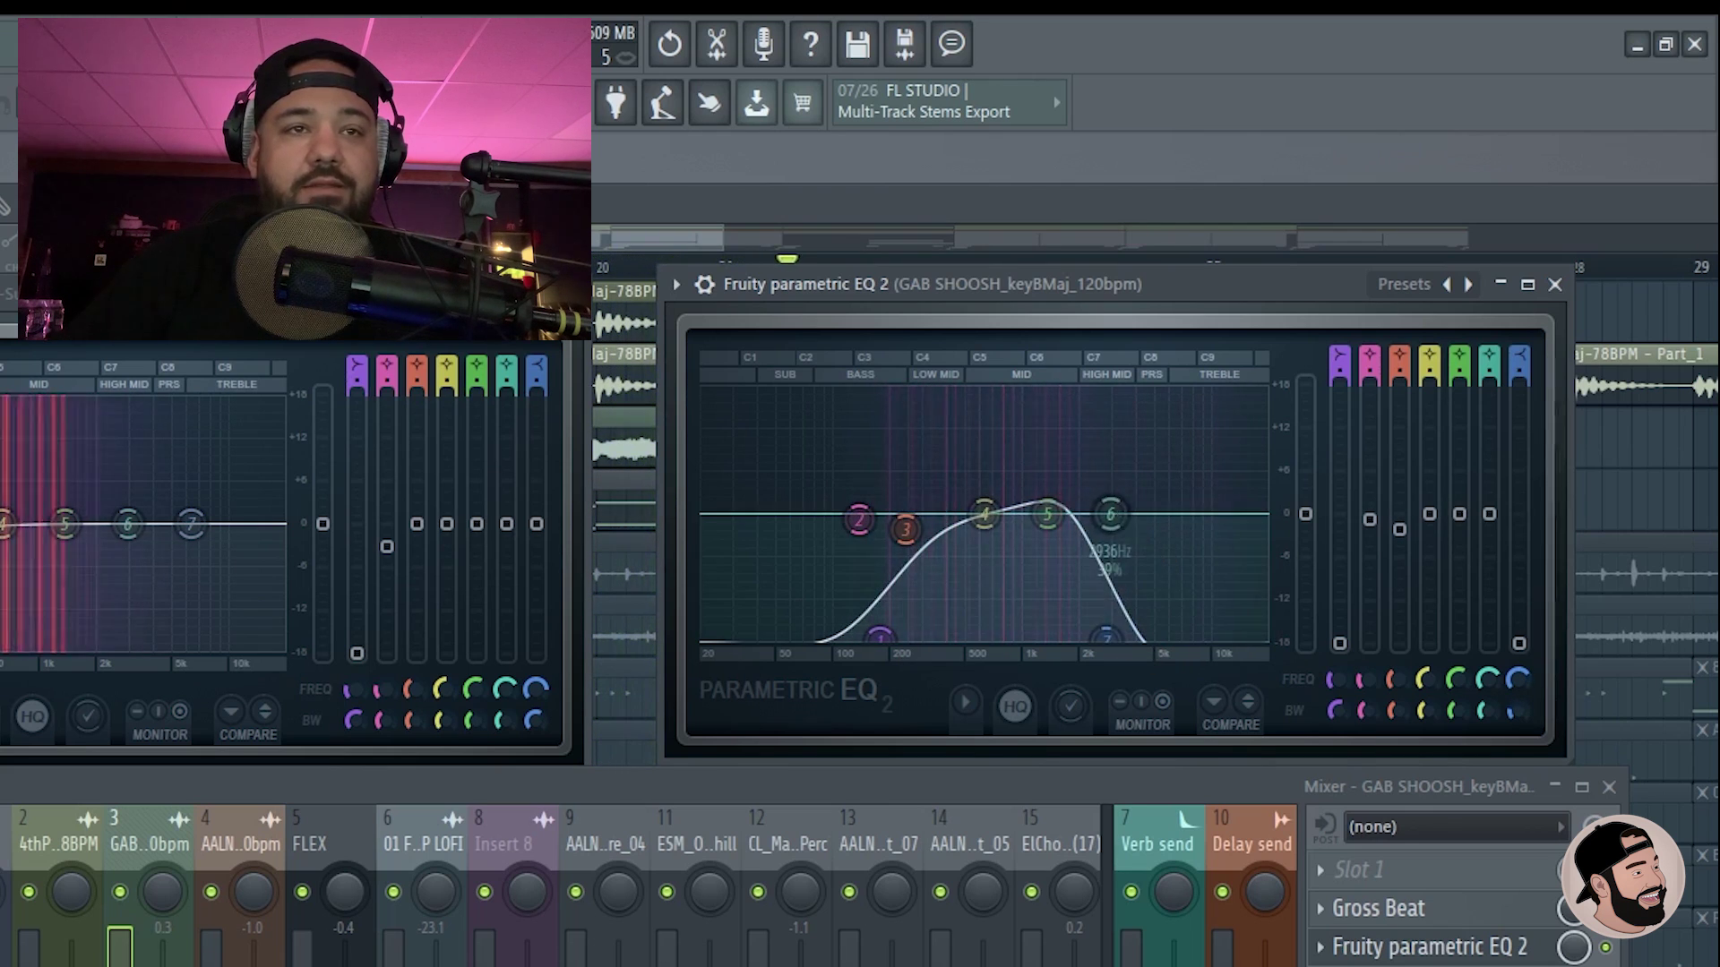
drag(1111, 513, 1145, 545)
drag(1131, 638, 1098, 644)
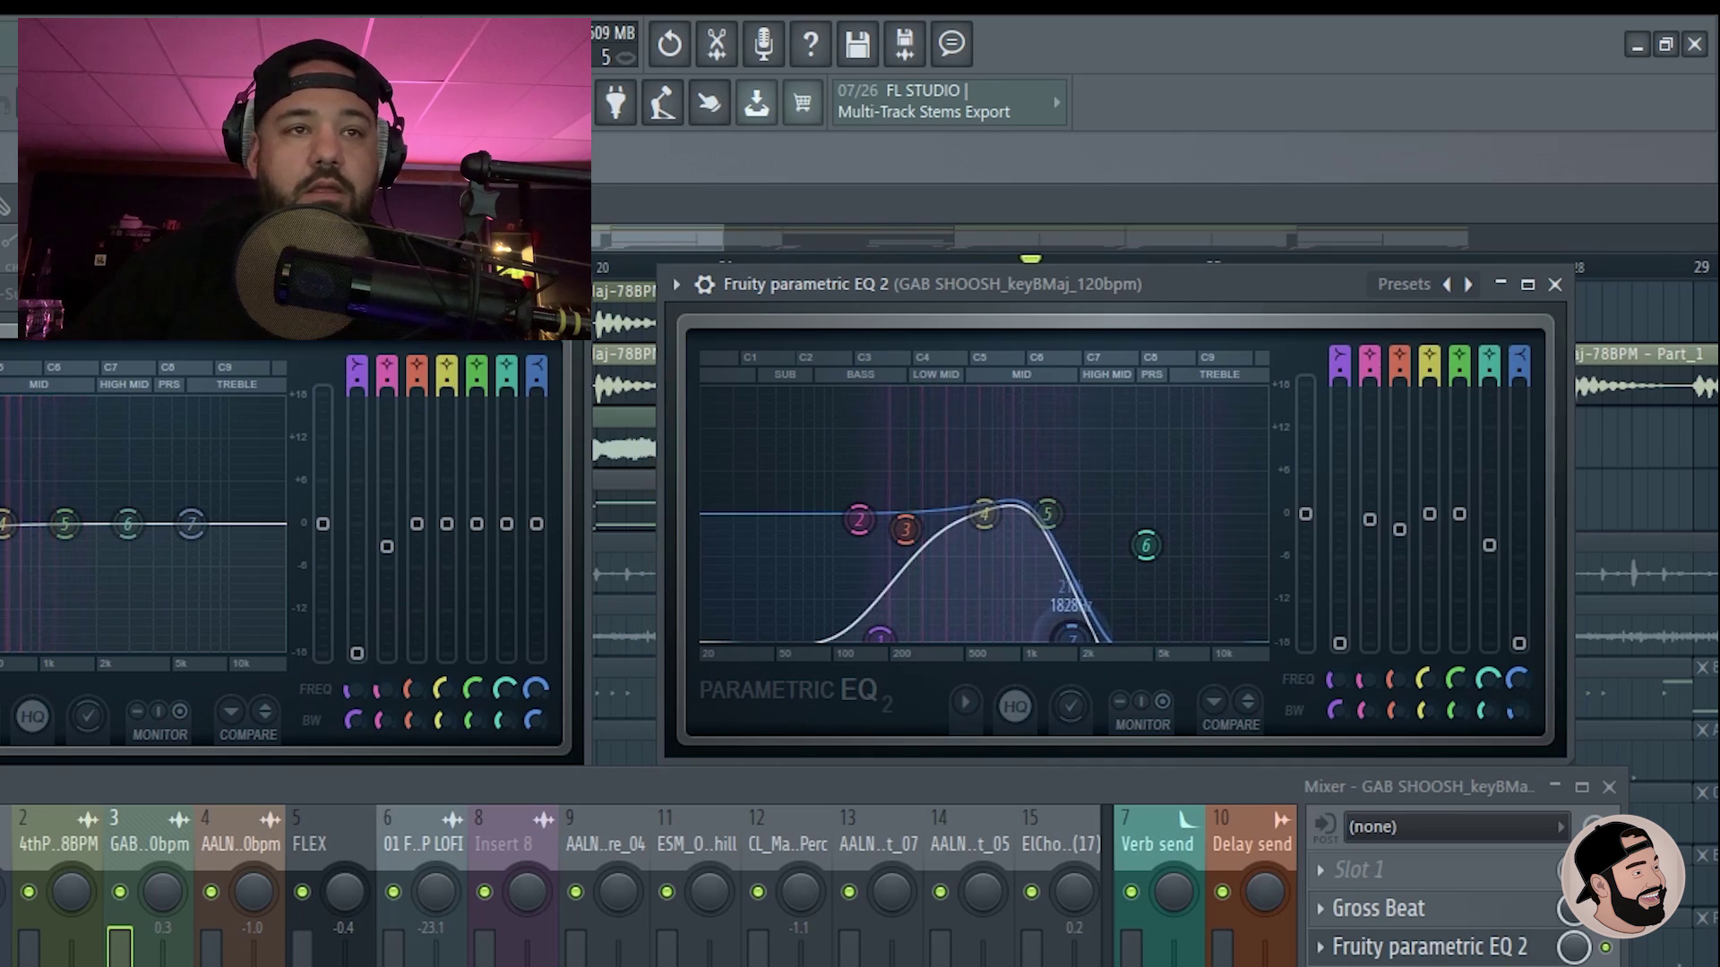
drag(1085, 637, 1117, 638)
drag(880, 638, 902, 638)
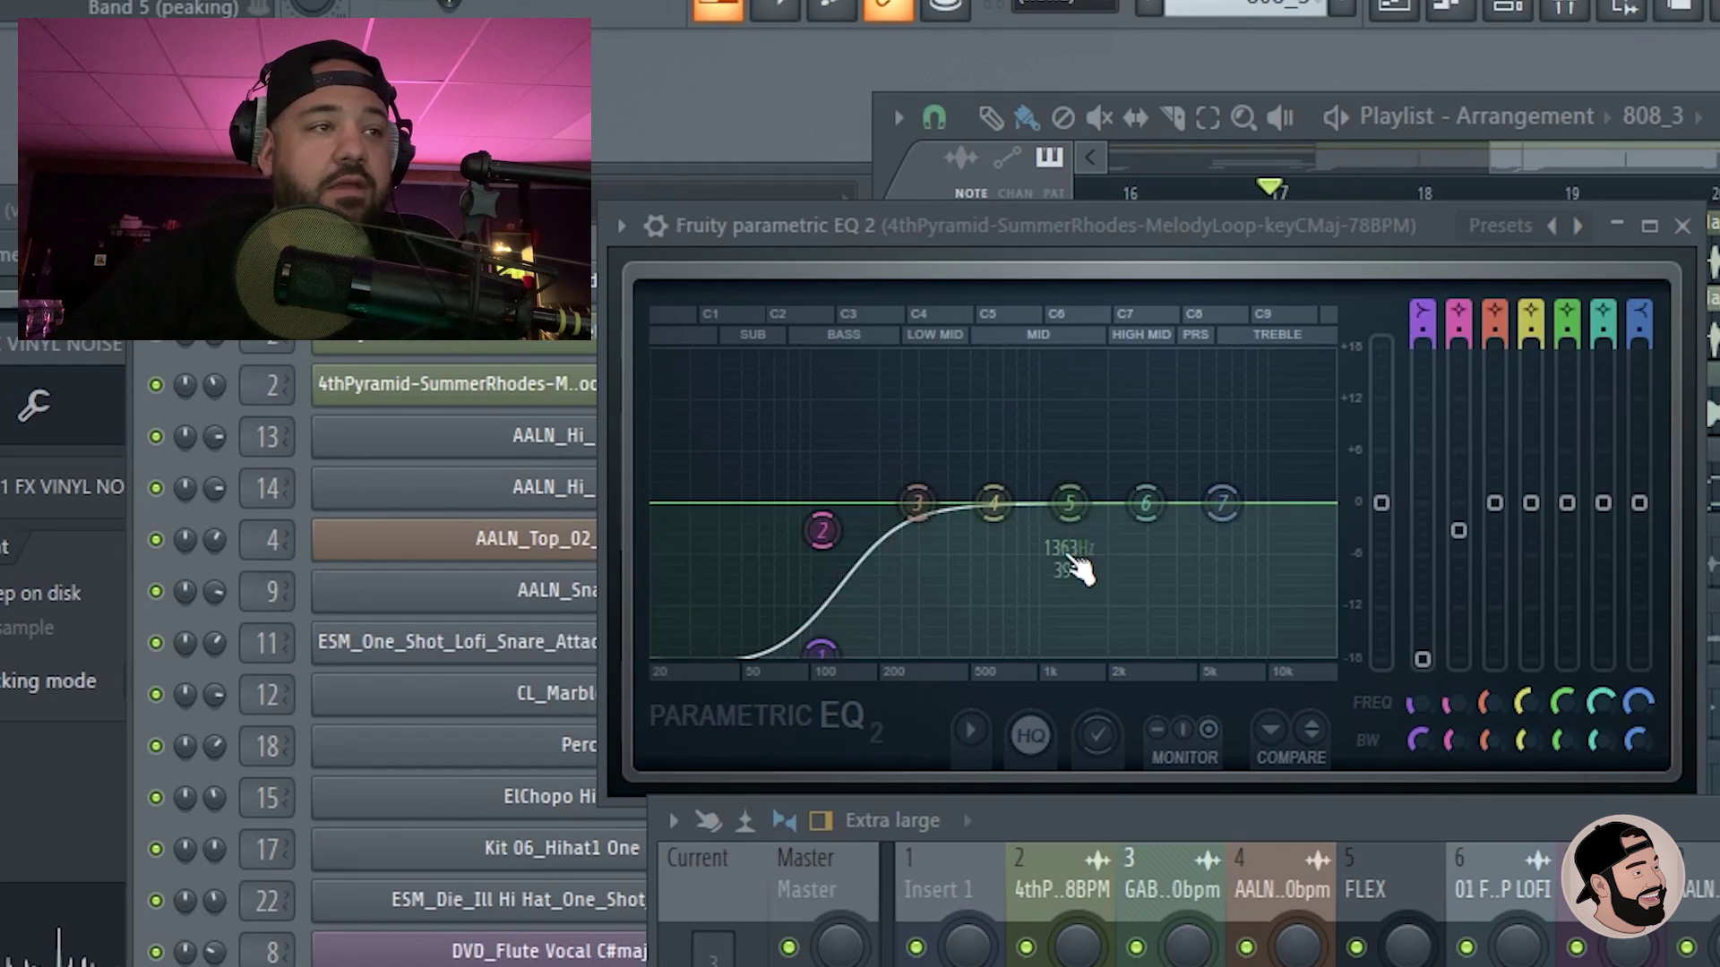
Step: On the melody loop's EQ, boost band 5 slightly at about 1207 Hz and pull band 7 down to reduce the highs
key(space)
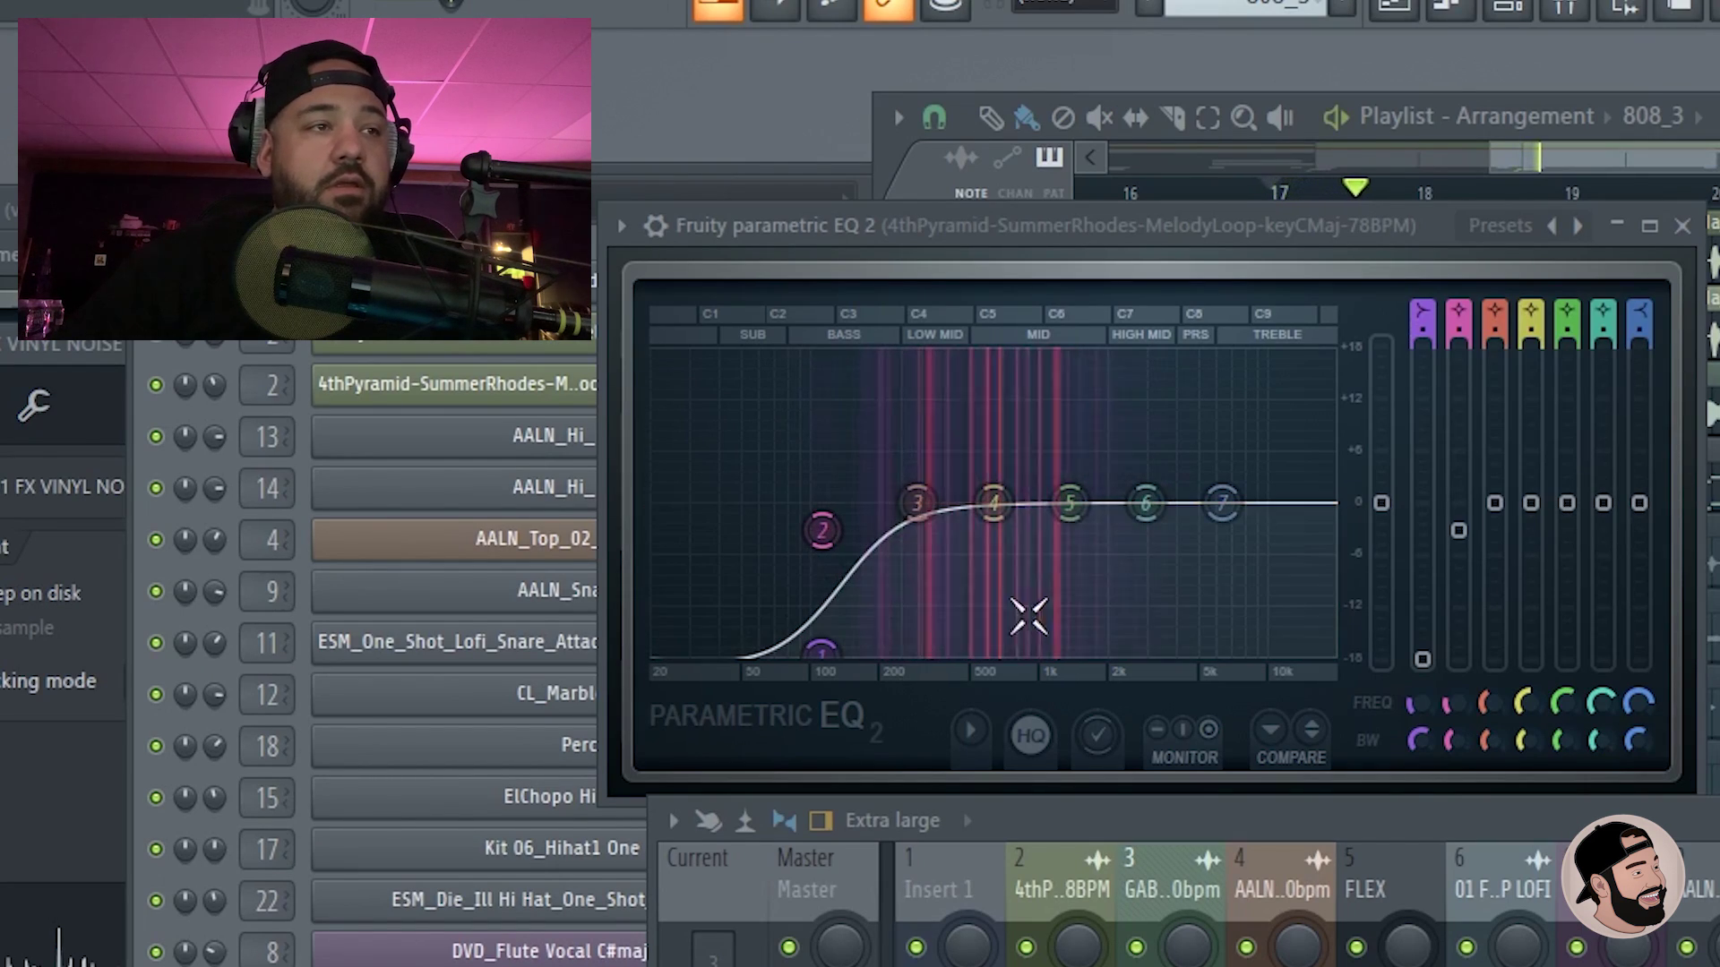
drag(1070, 502, 1057, 491)
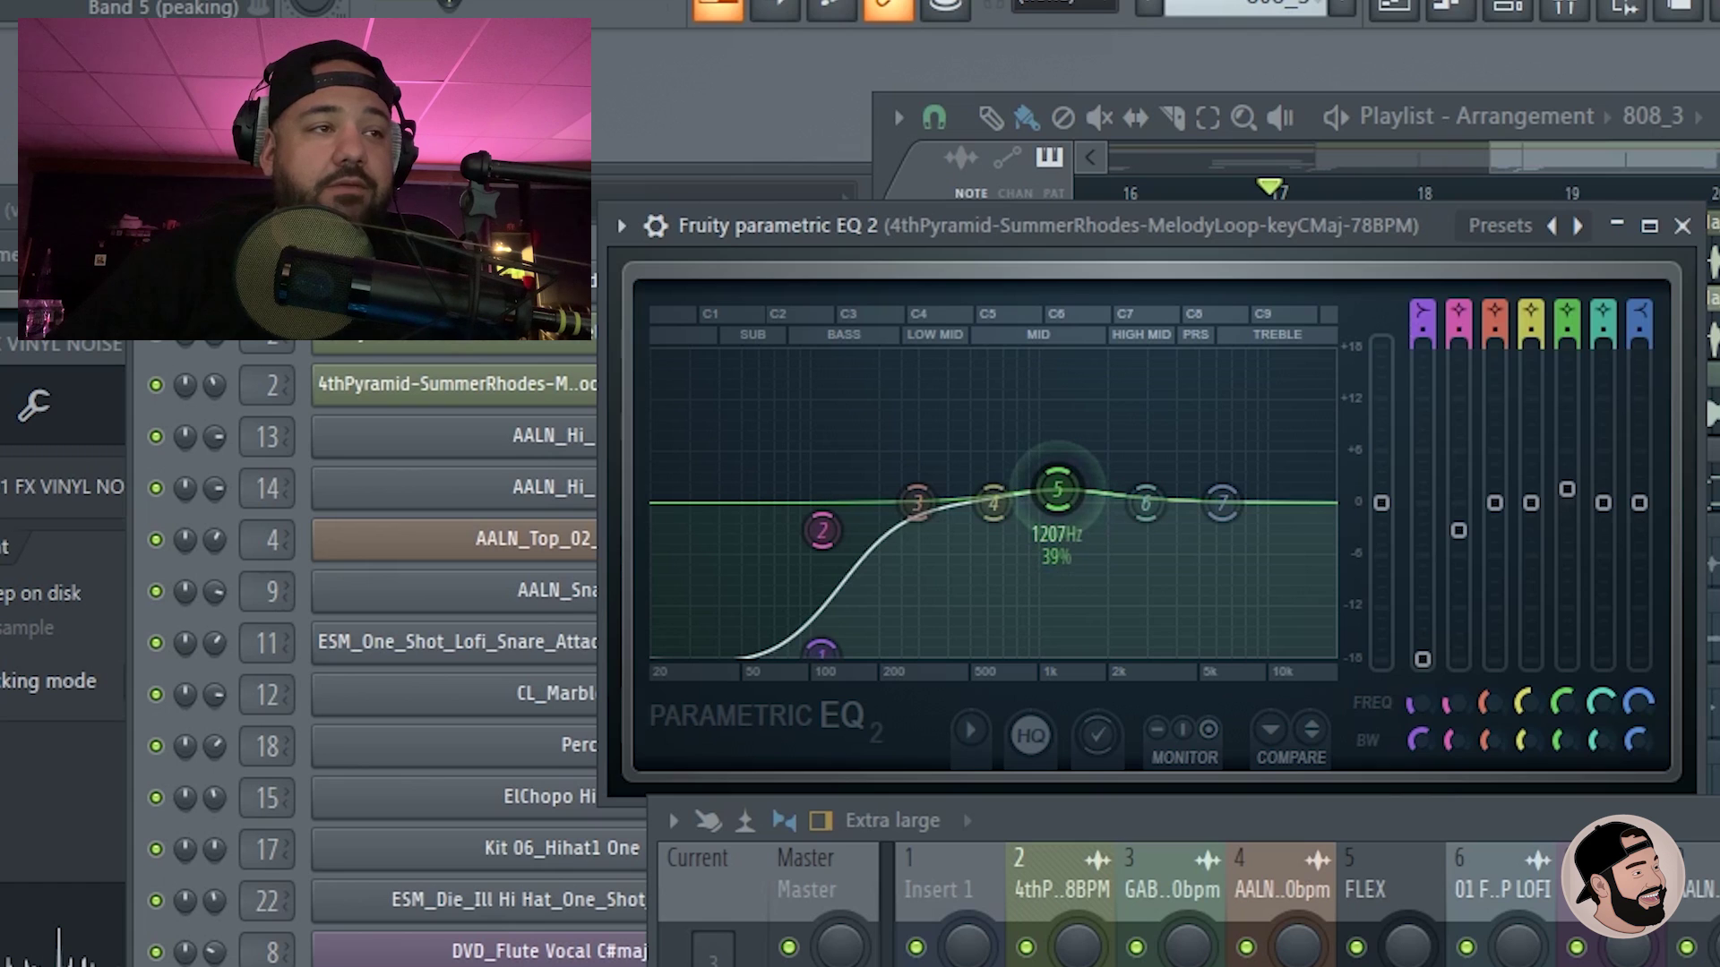
drag(1222, 502, 1189, 620)
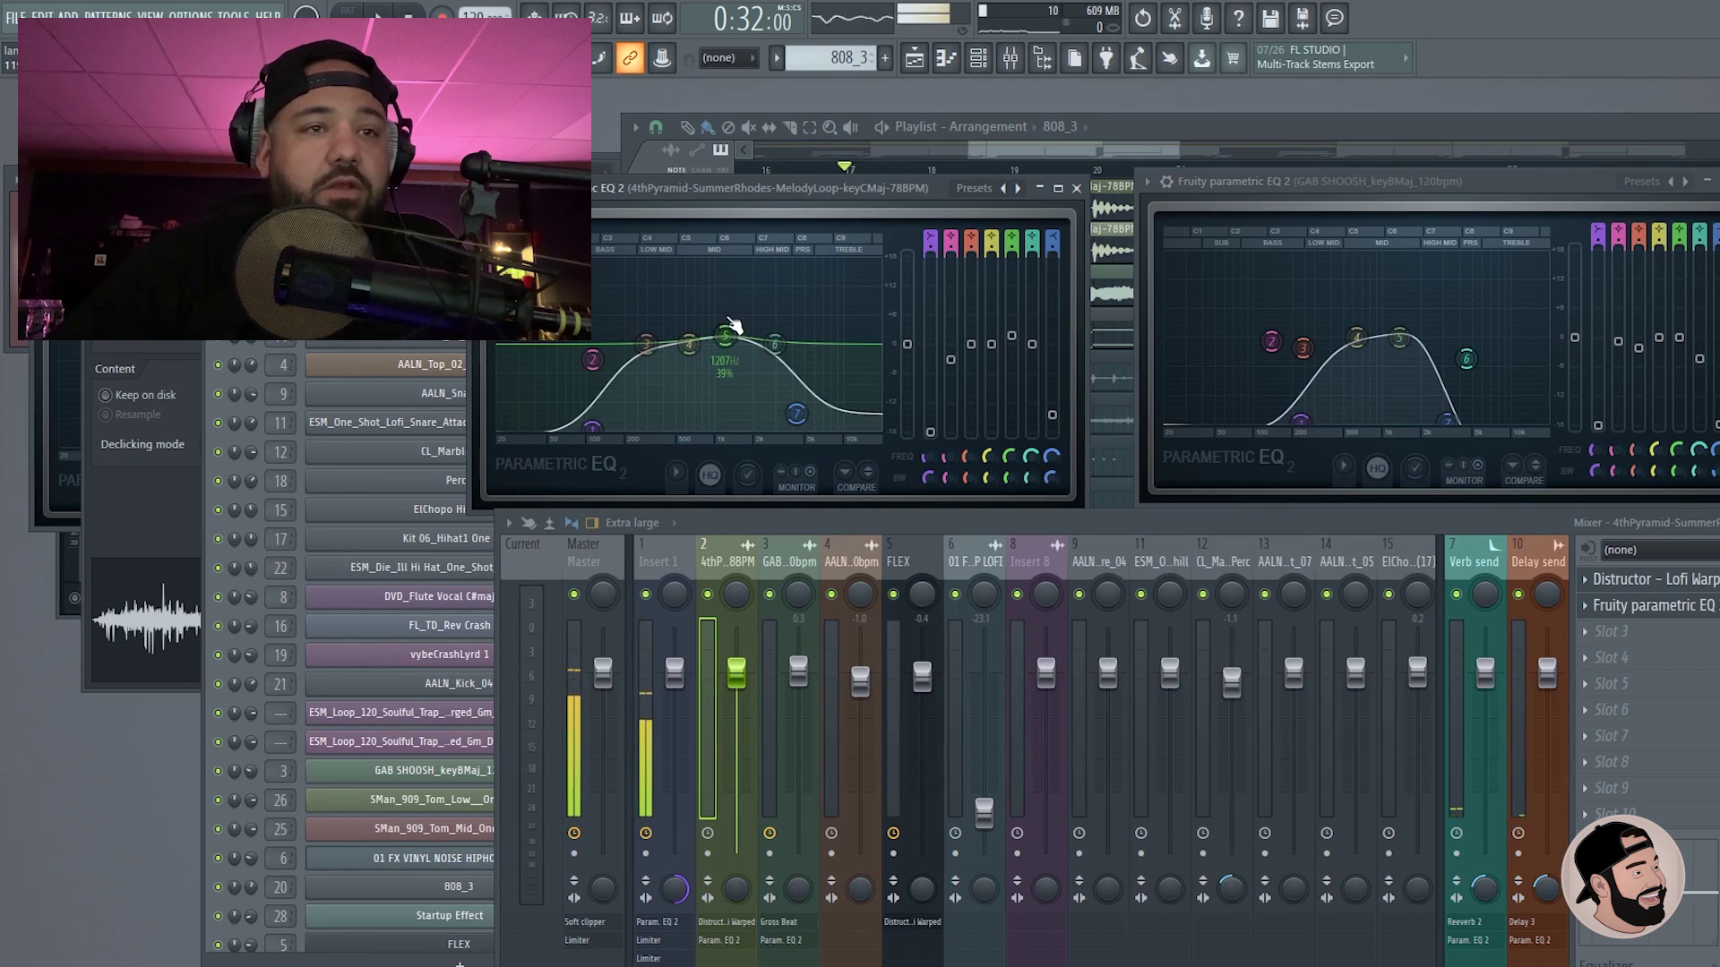
Step: Refine the GAB SHOOSH EQ with a slight band 4 dip, a band 5 boost, a higher band 7 cutoff and more output level
click(1303, 412)
drag(1356, 338, 1354, 346)
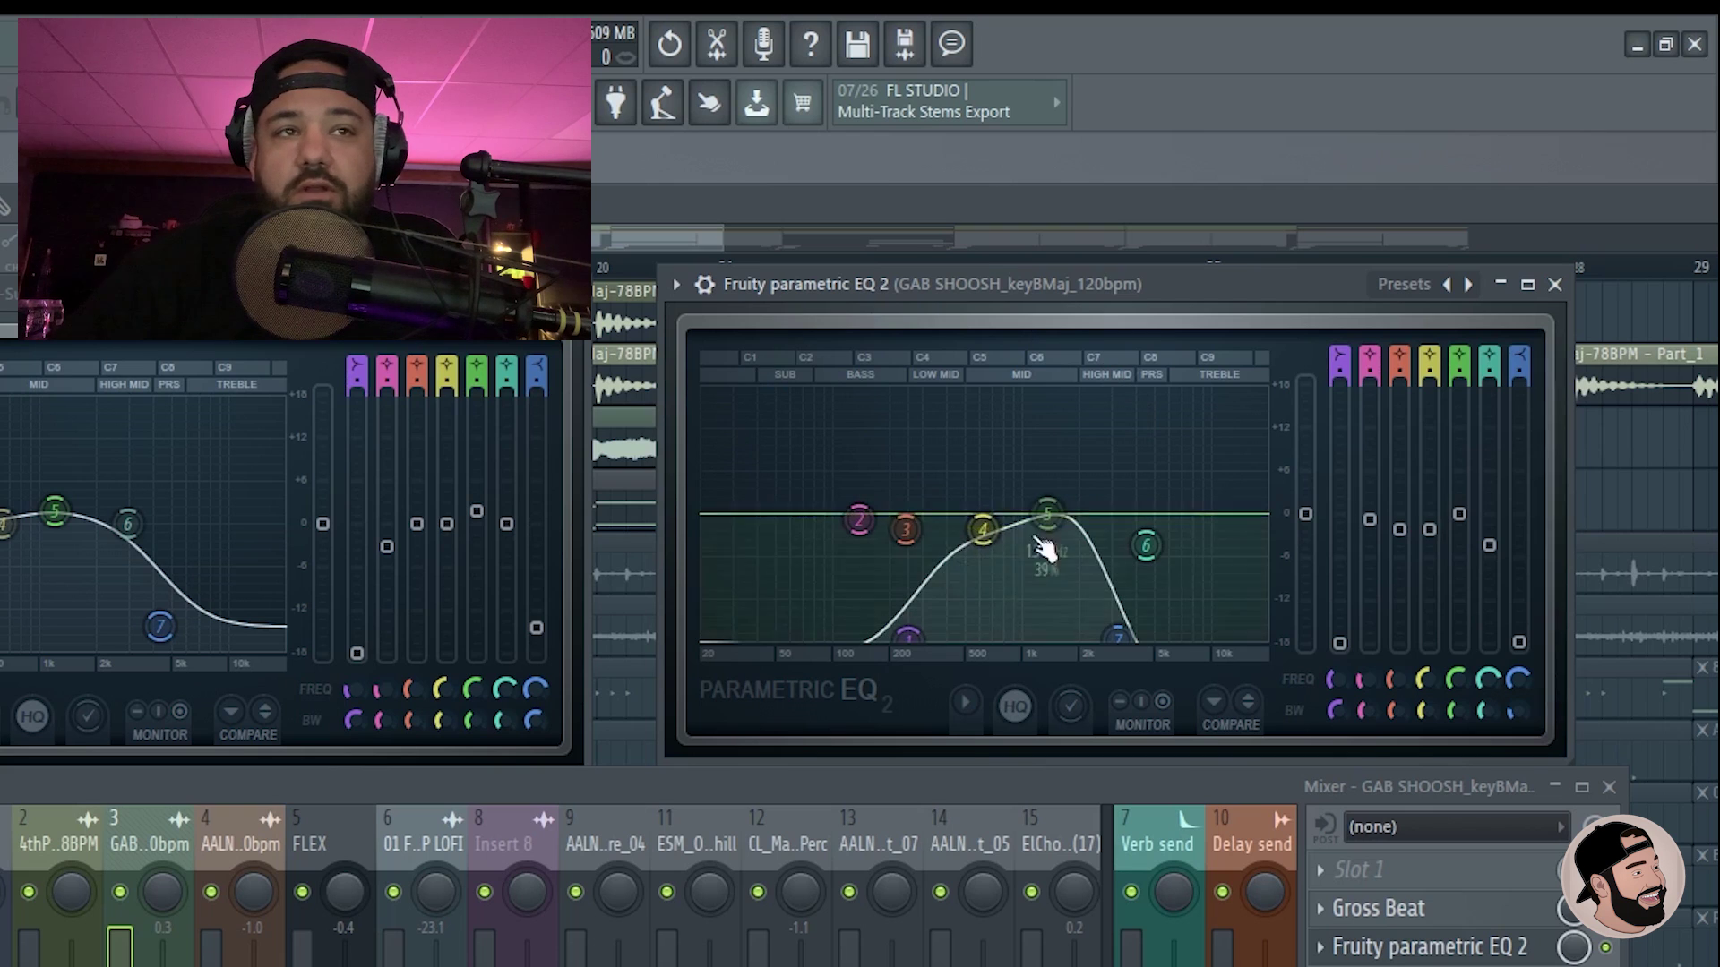
drag(905, 529, 958, 539)
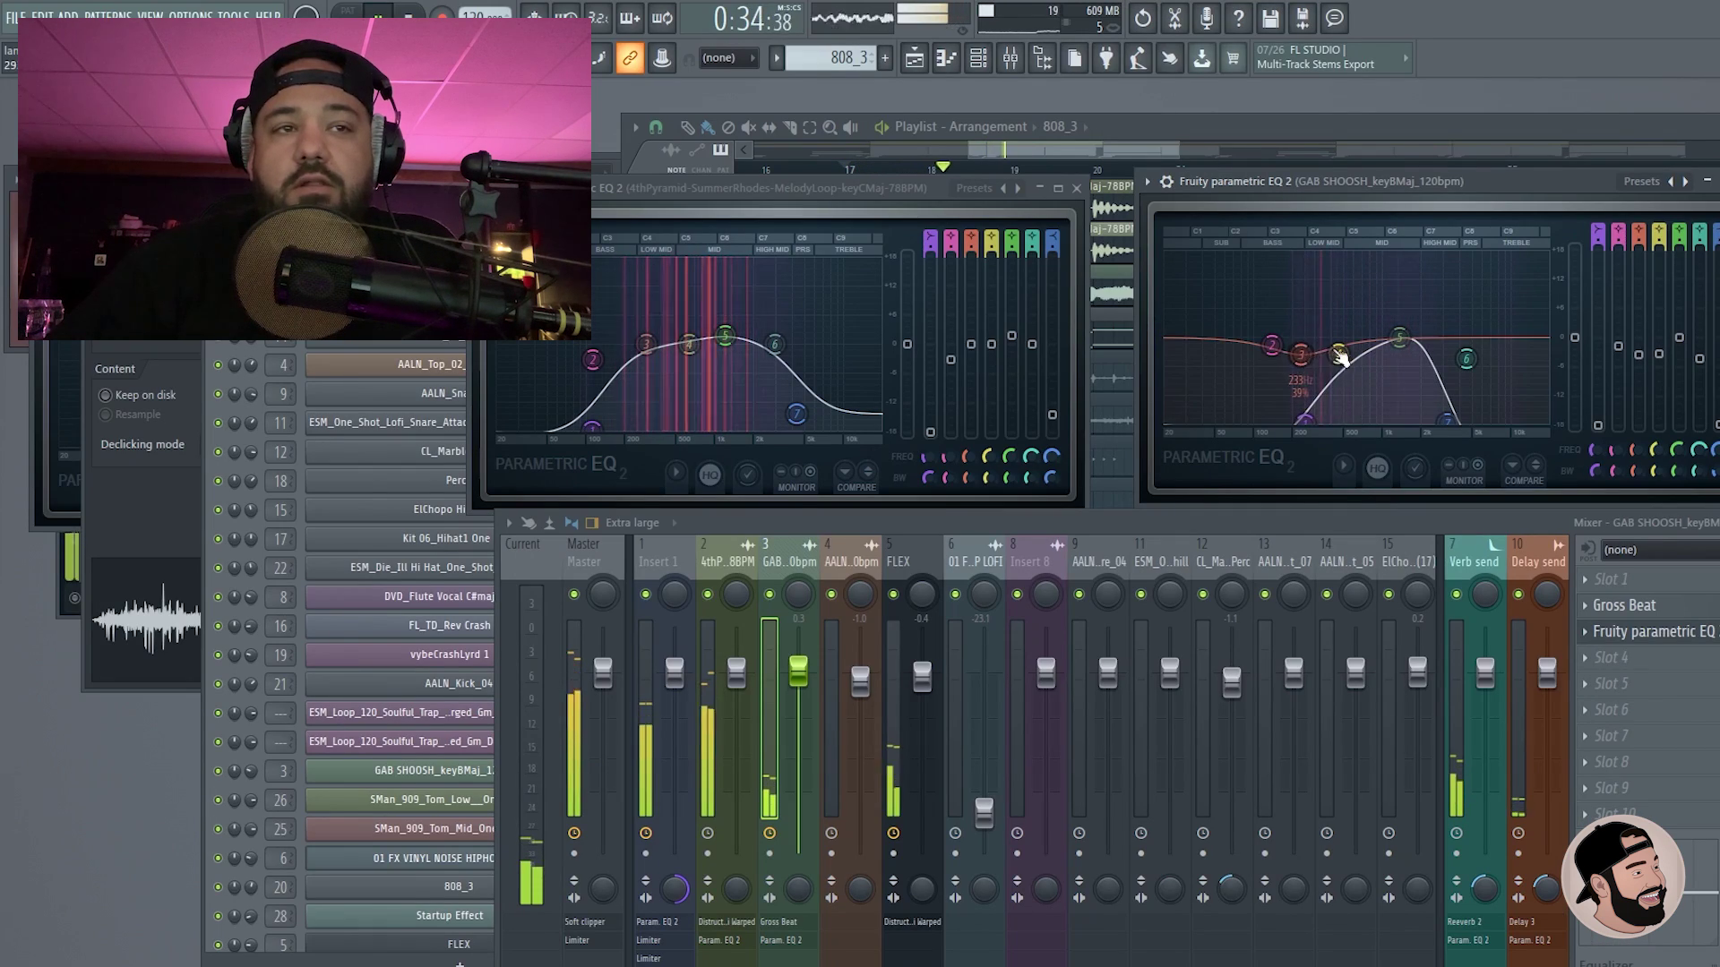
drag(1399, 338, 1403, 335)
drag(1451, 428, 1476, 419)
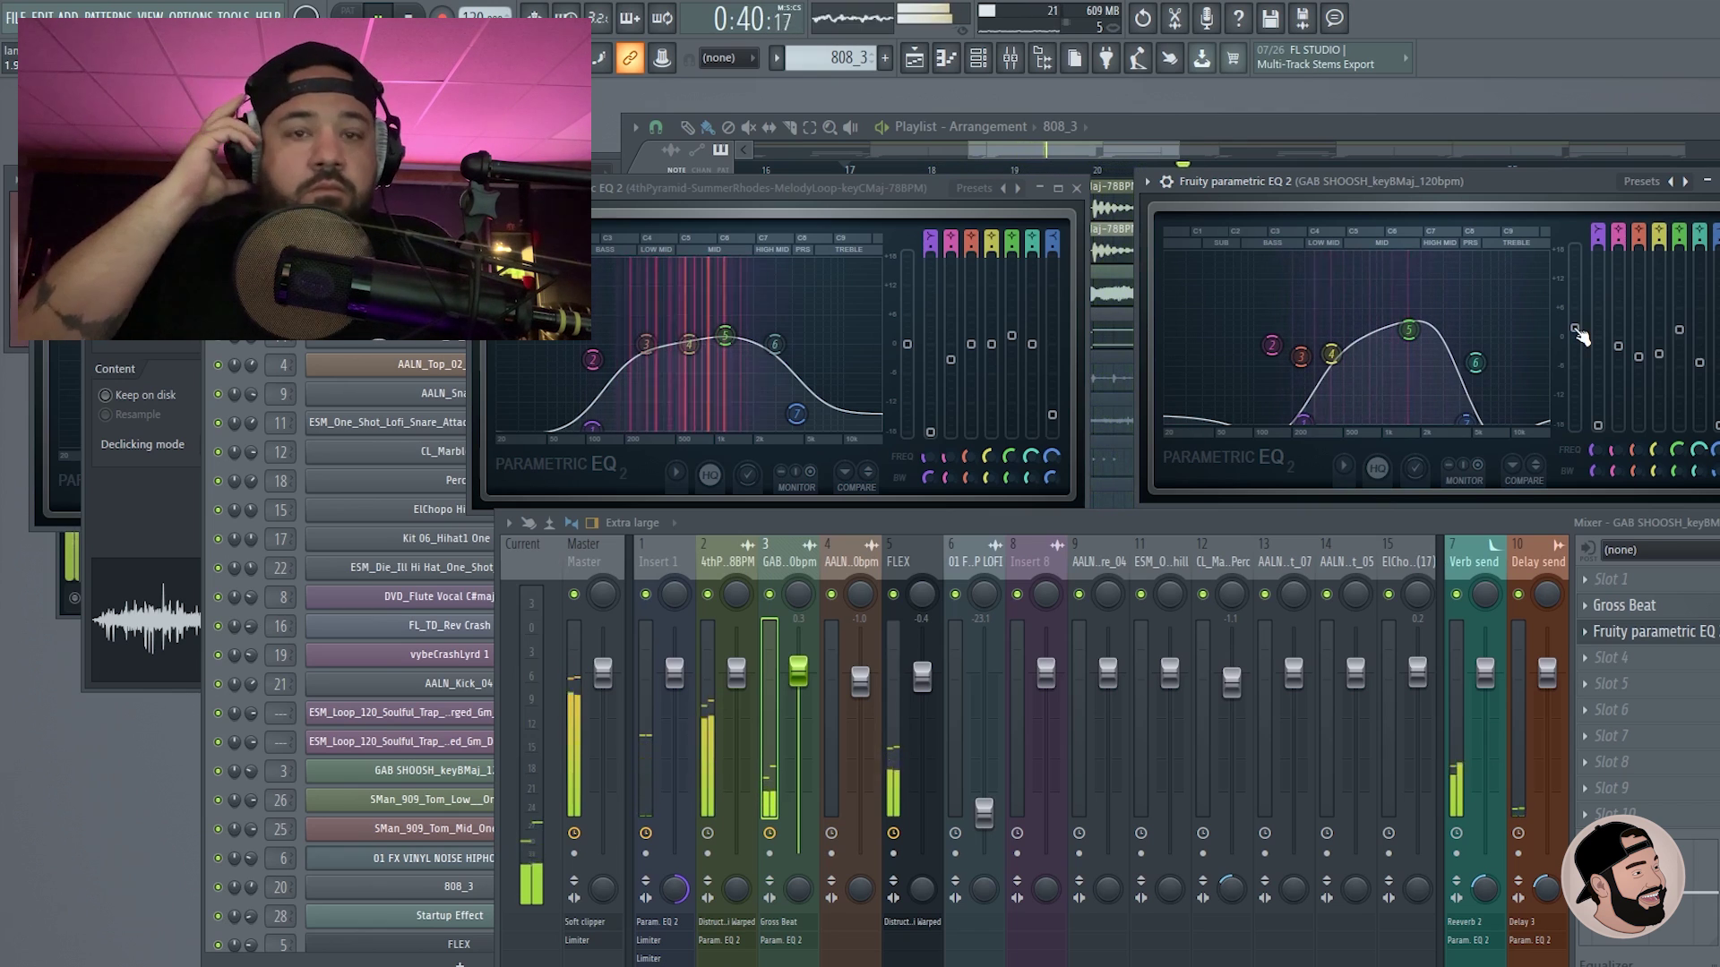
key(space)
Step: Solo the FLEX mixer track during playback and add Fruity Parametric EQ 2 to its slot 2
click(907, 569)
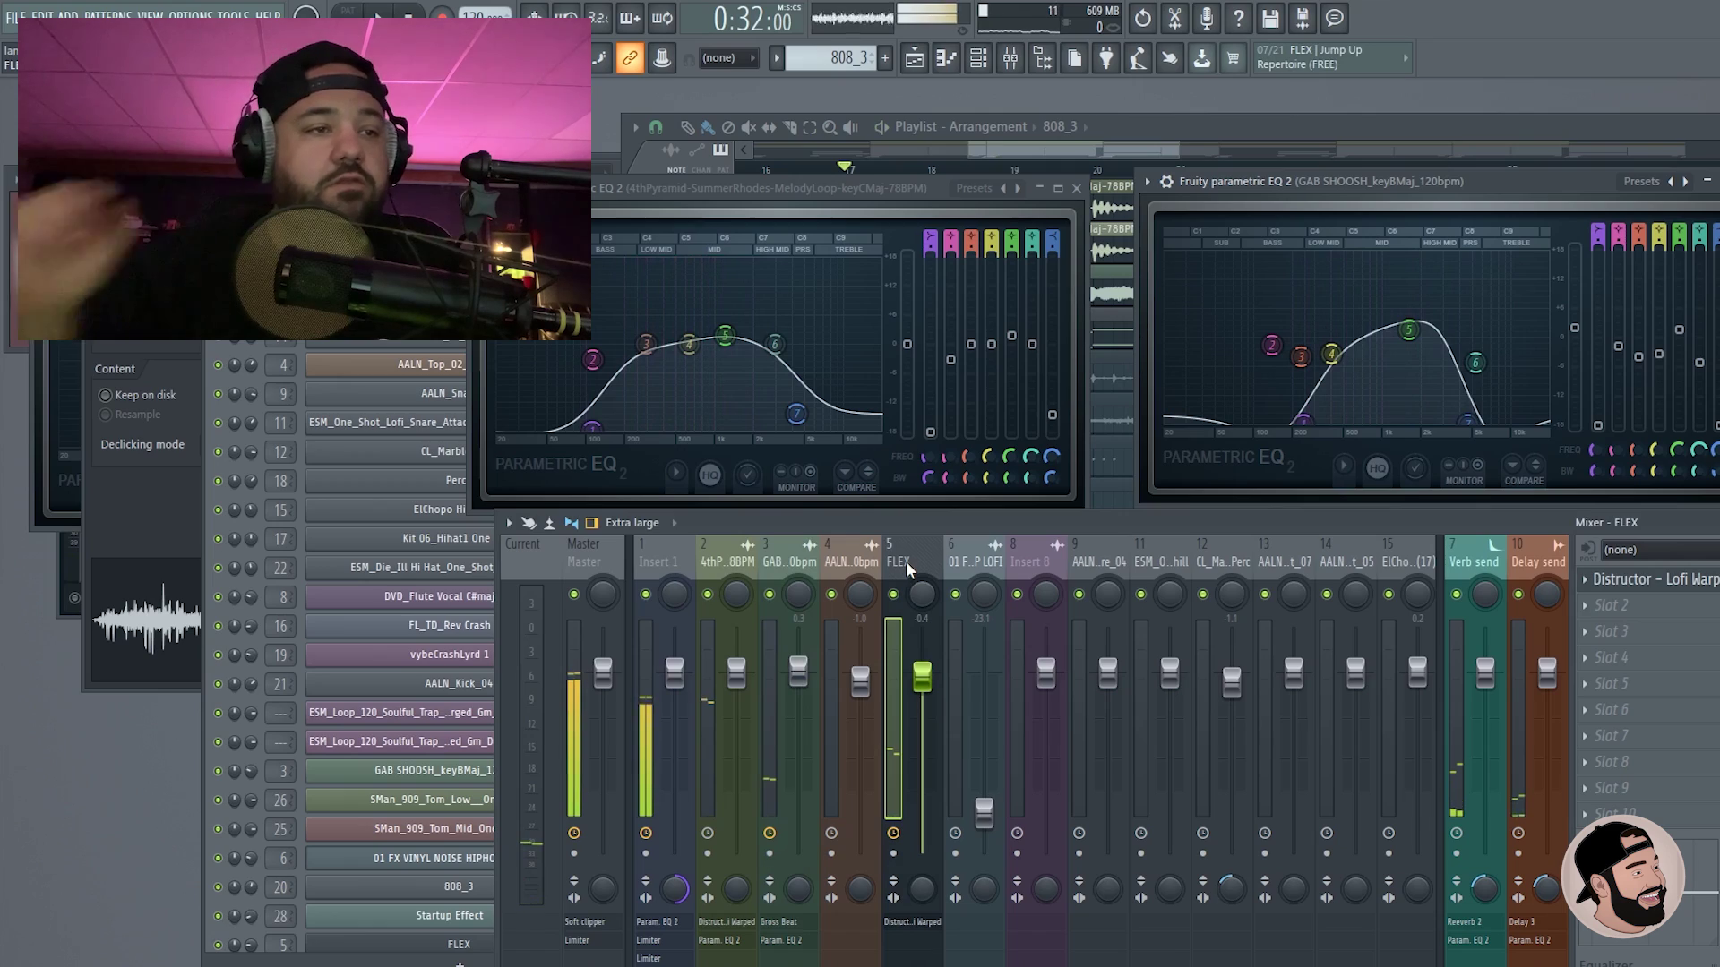
right_click(895, 595)
key(space)
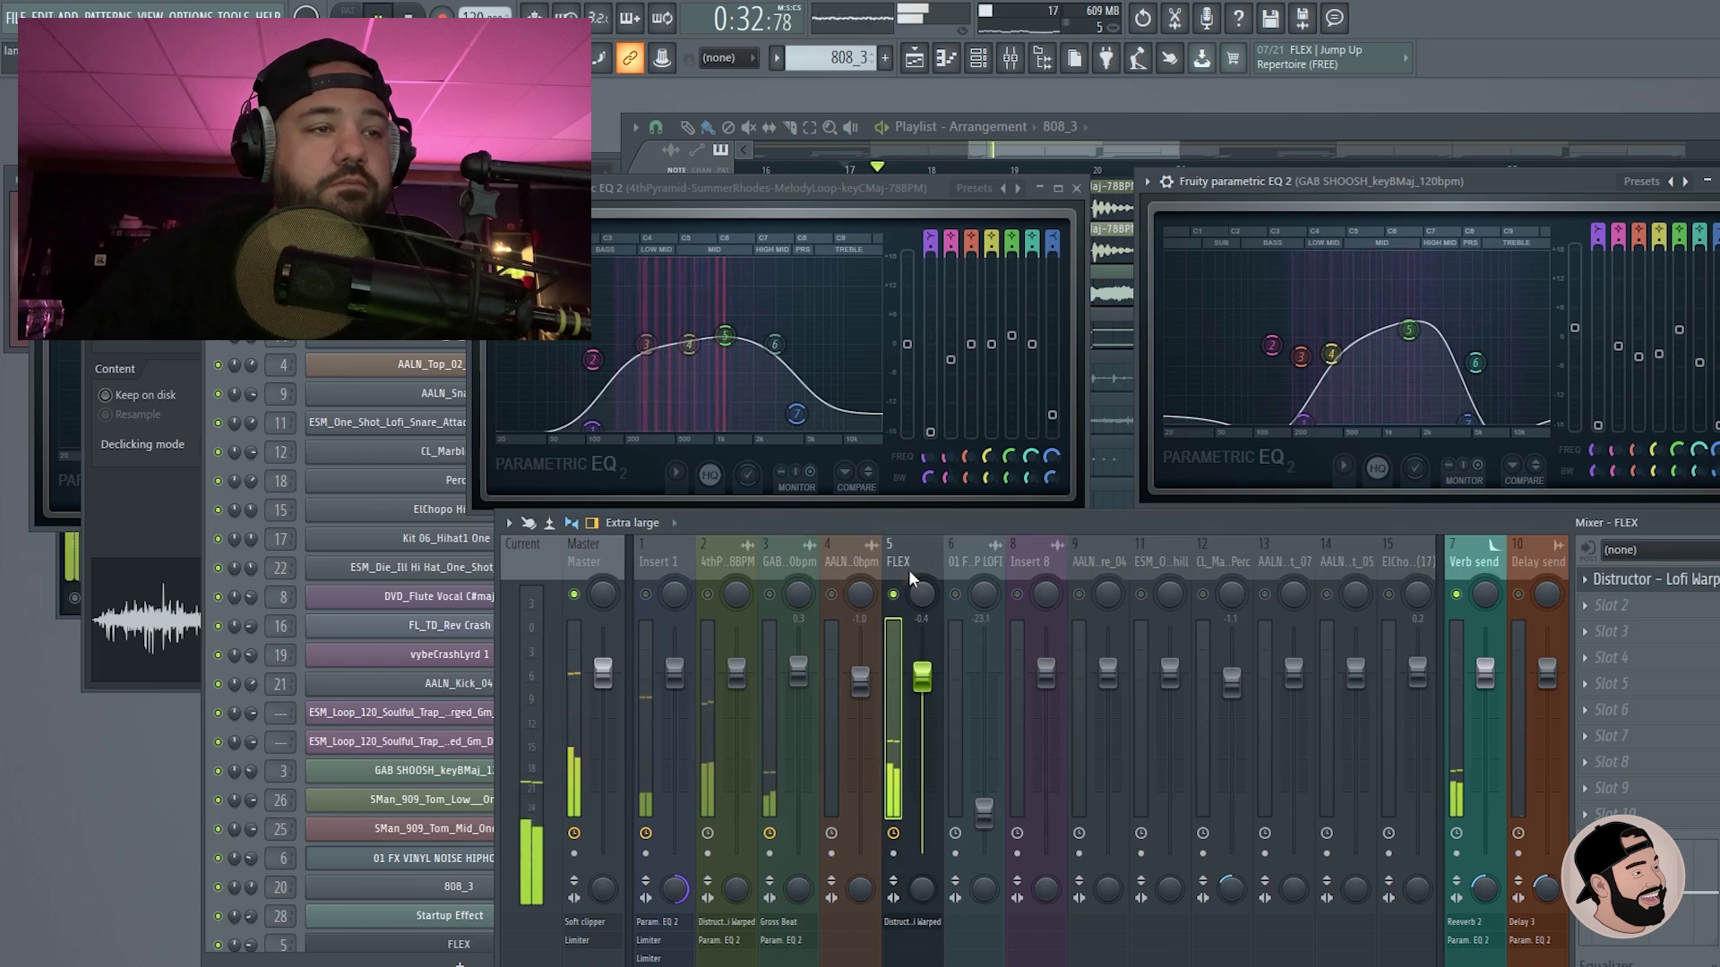
click(1608, 605)
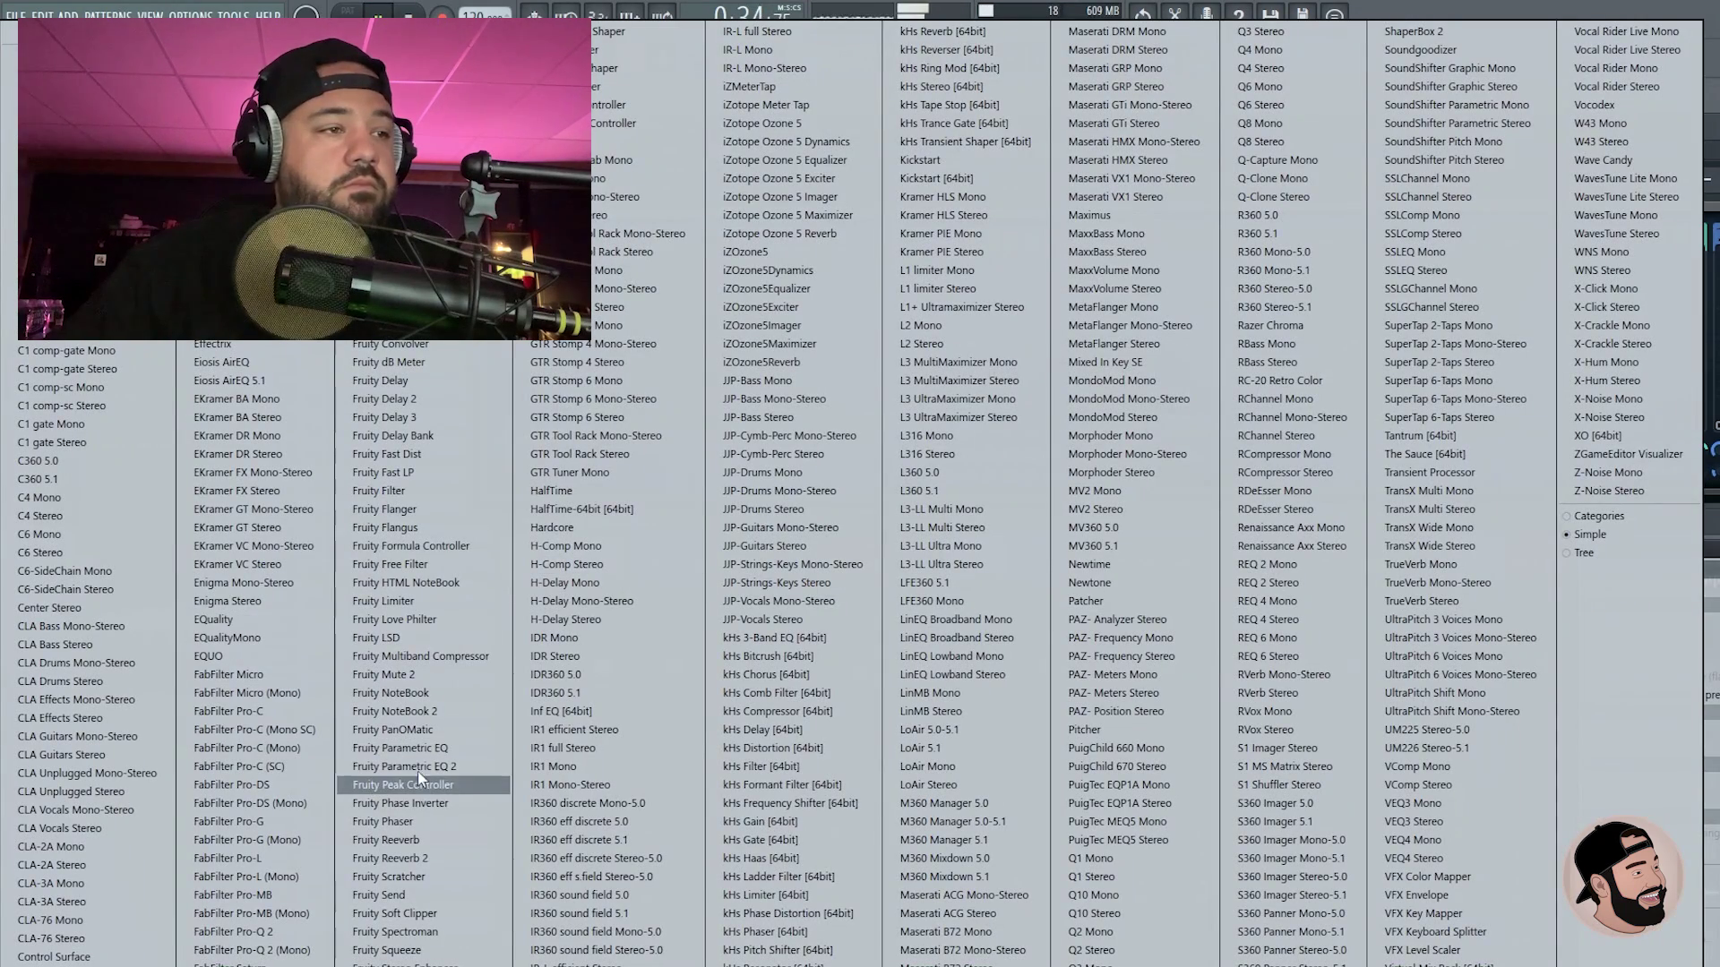
click(453, 769)
key(space)
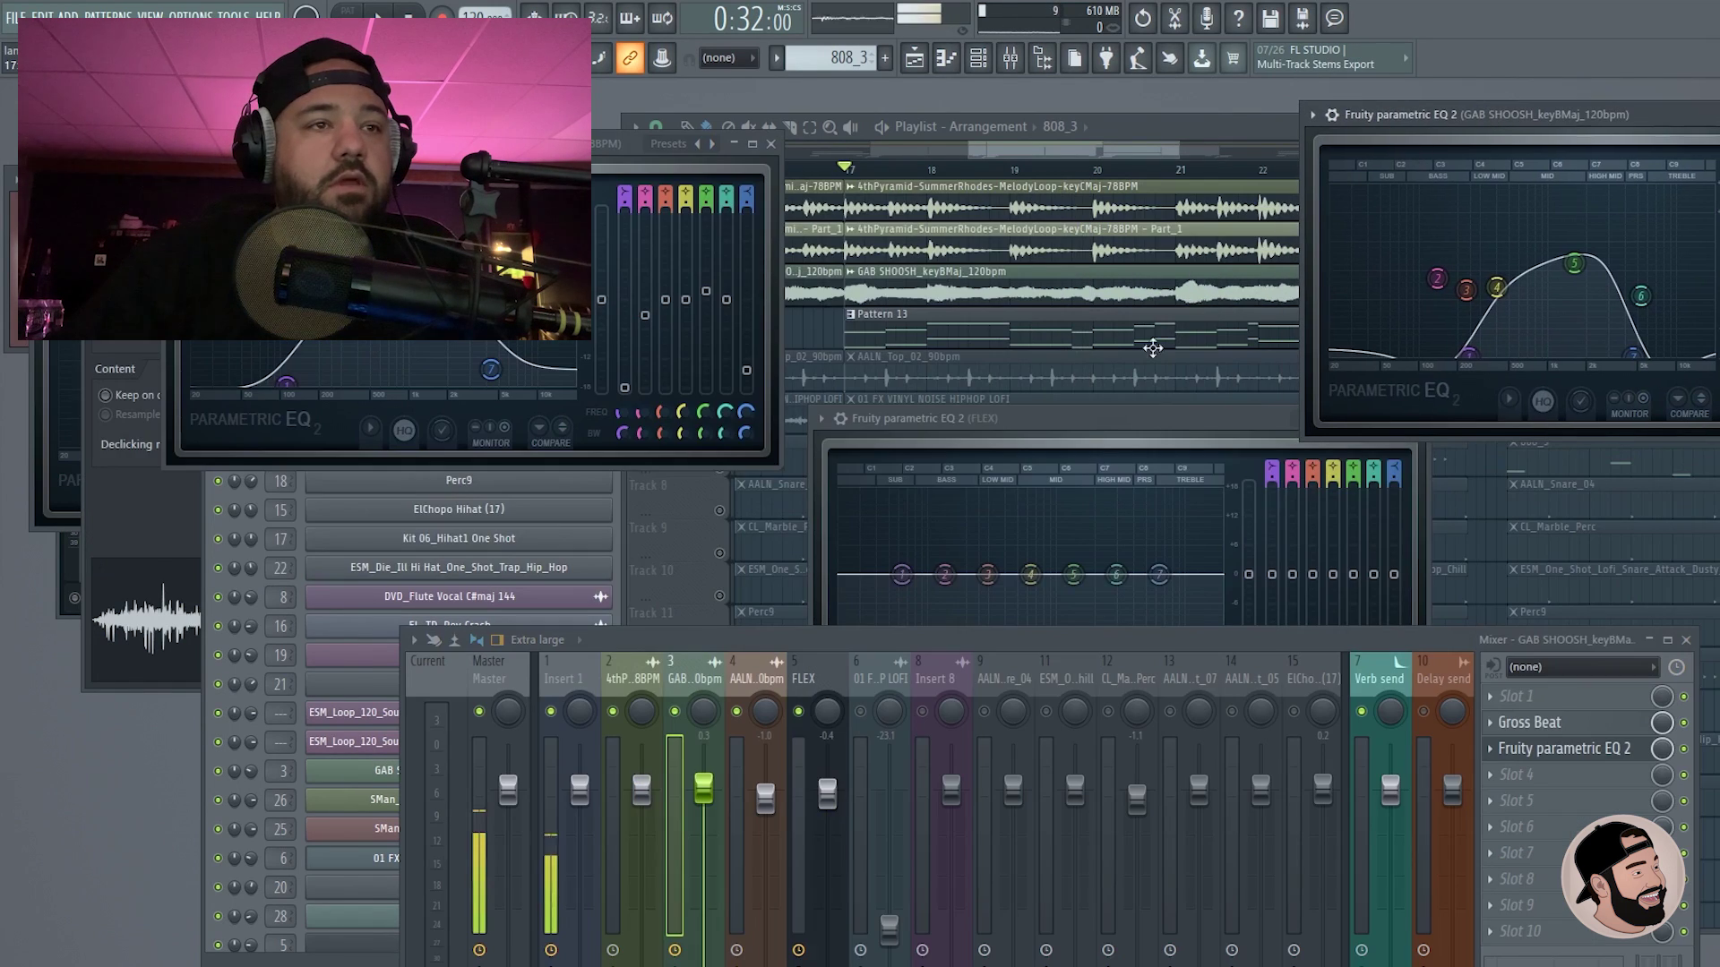
Step: On the FLEX EQ, turn band 1 into a low cut at about 330 Hz and boost band 5 slightly
drag(1060, 421, 987, 266)
drag(829, 419, 878, 504)
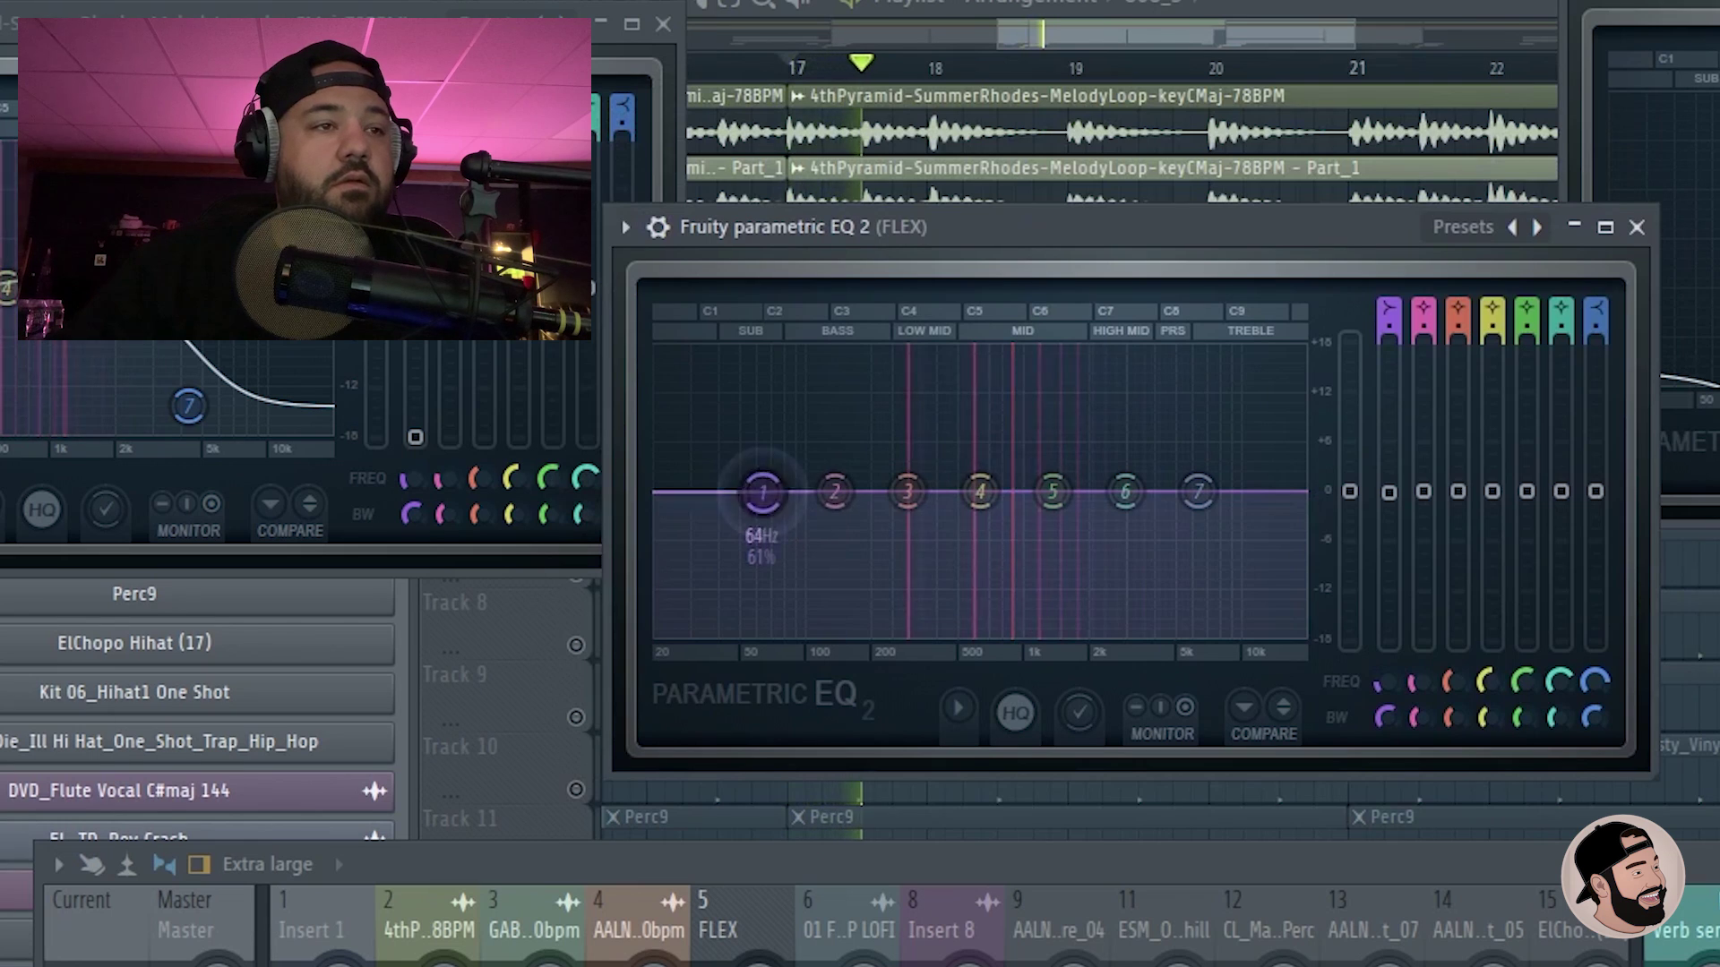
drag(846, 634, 924, 634)
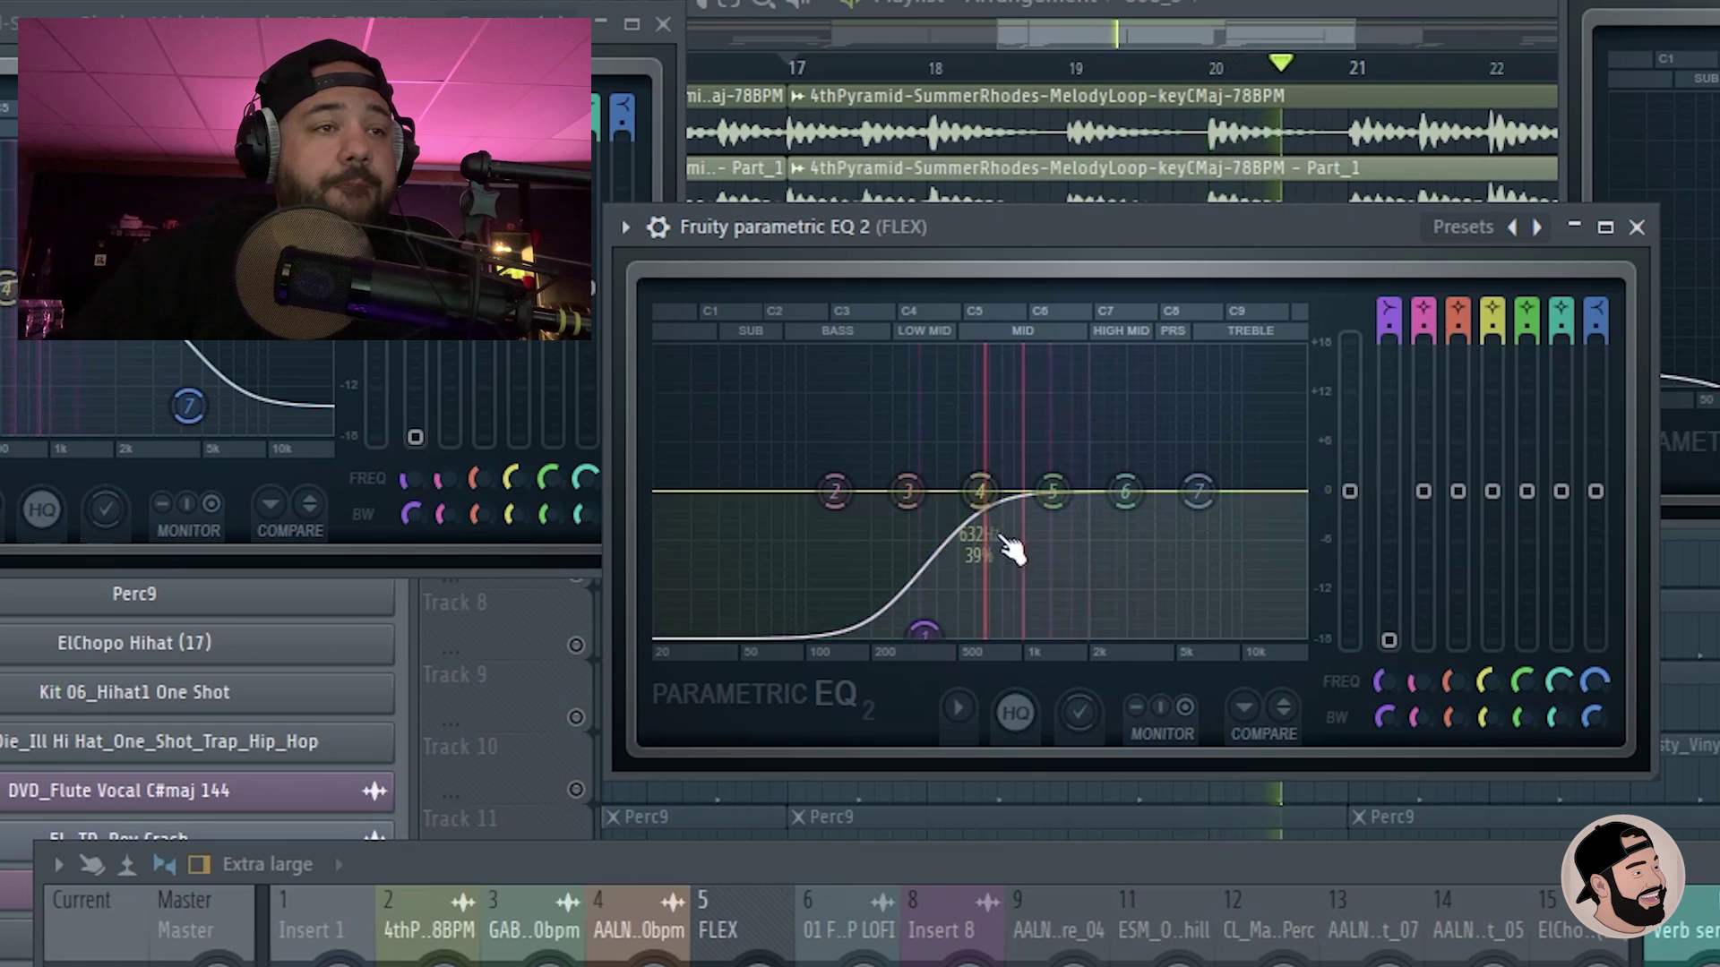
drag(1052, 491, 1053, 482)
drag(925, 634, 918, 634)
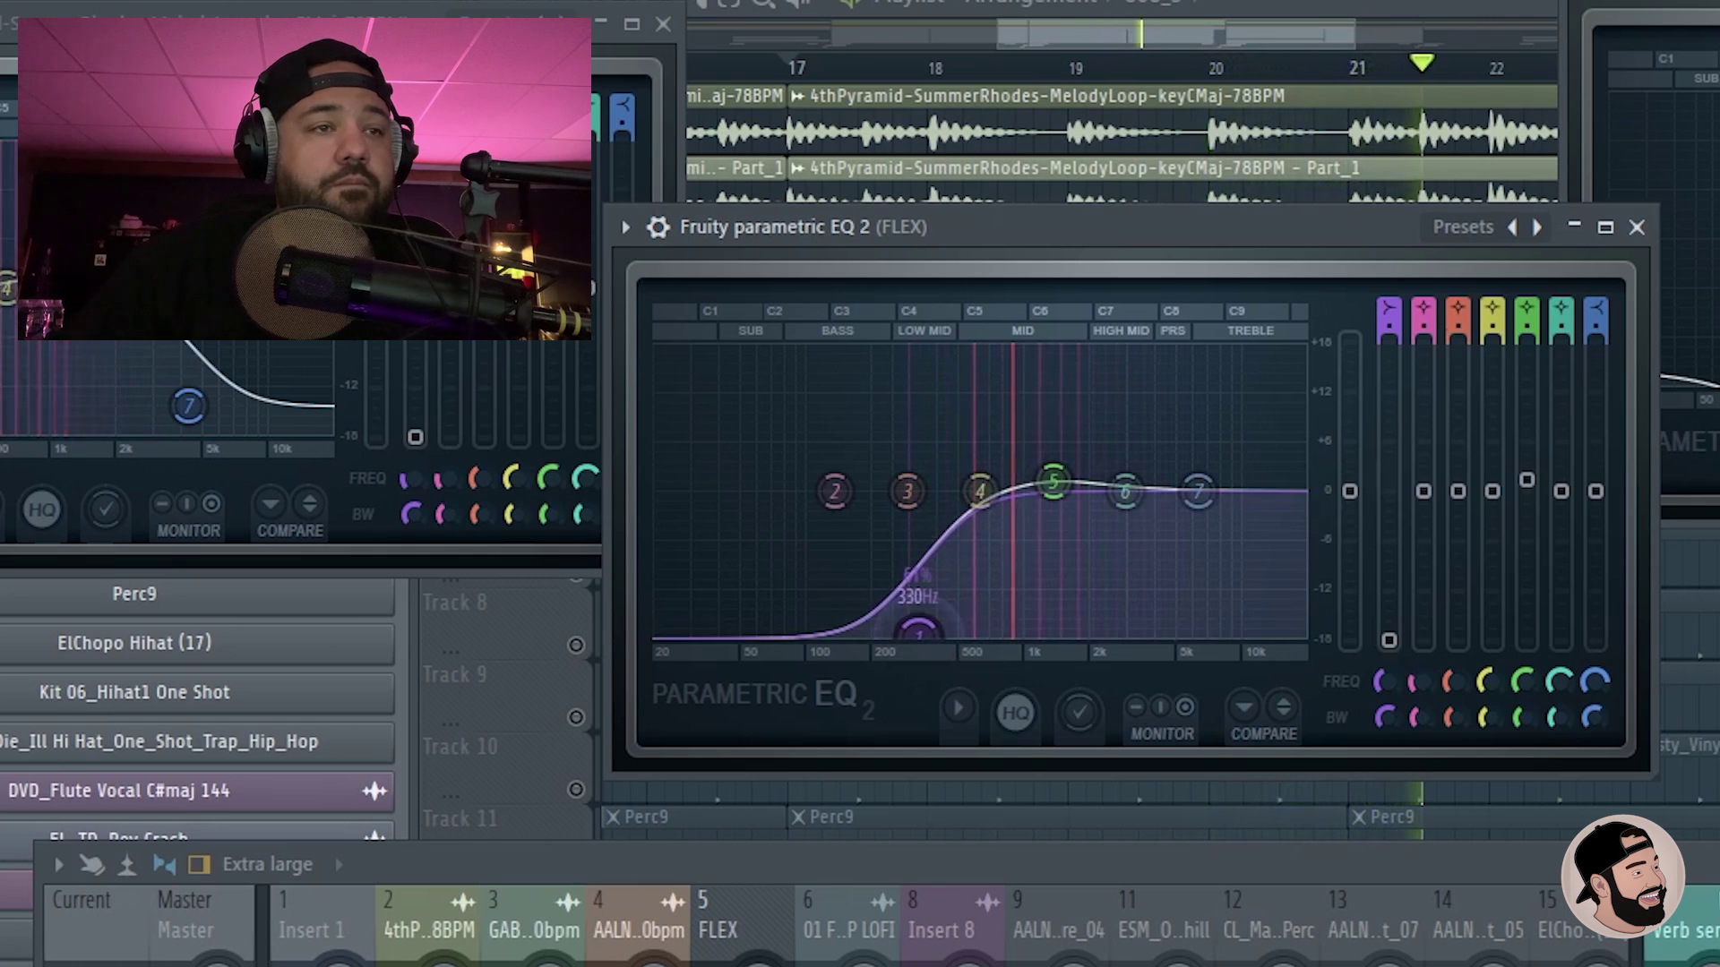
Step: On the FLEX EQ, pull band 7 down to soften the highs and dip bands 2 and 3 slightly
drag(1198, 490, 1193, 563)
drag(834, 491, 831, 510)
drag(906, 493, 976, 487)
drag(959, 643, 928, 539)
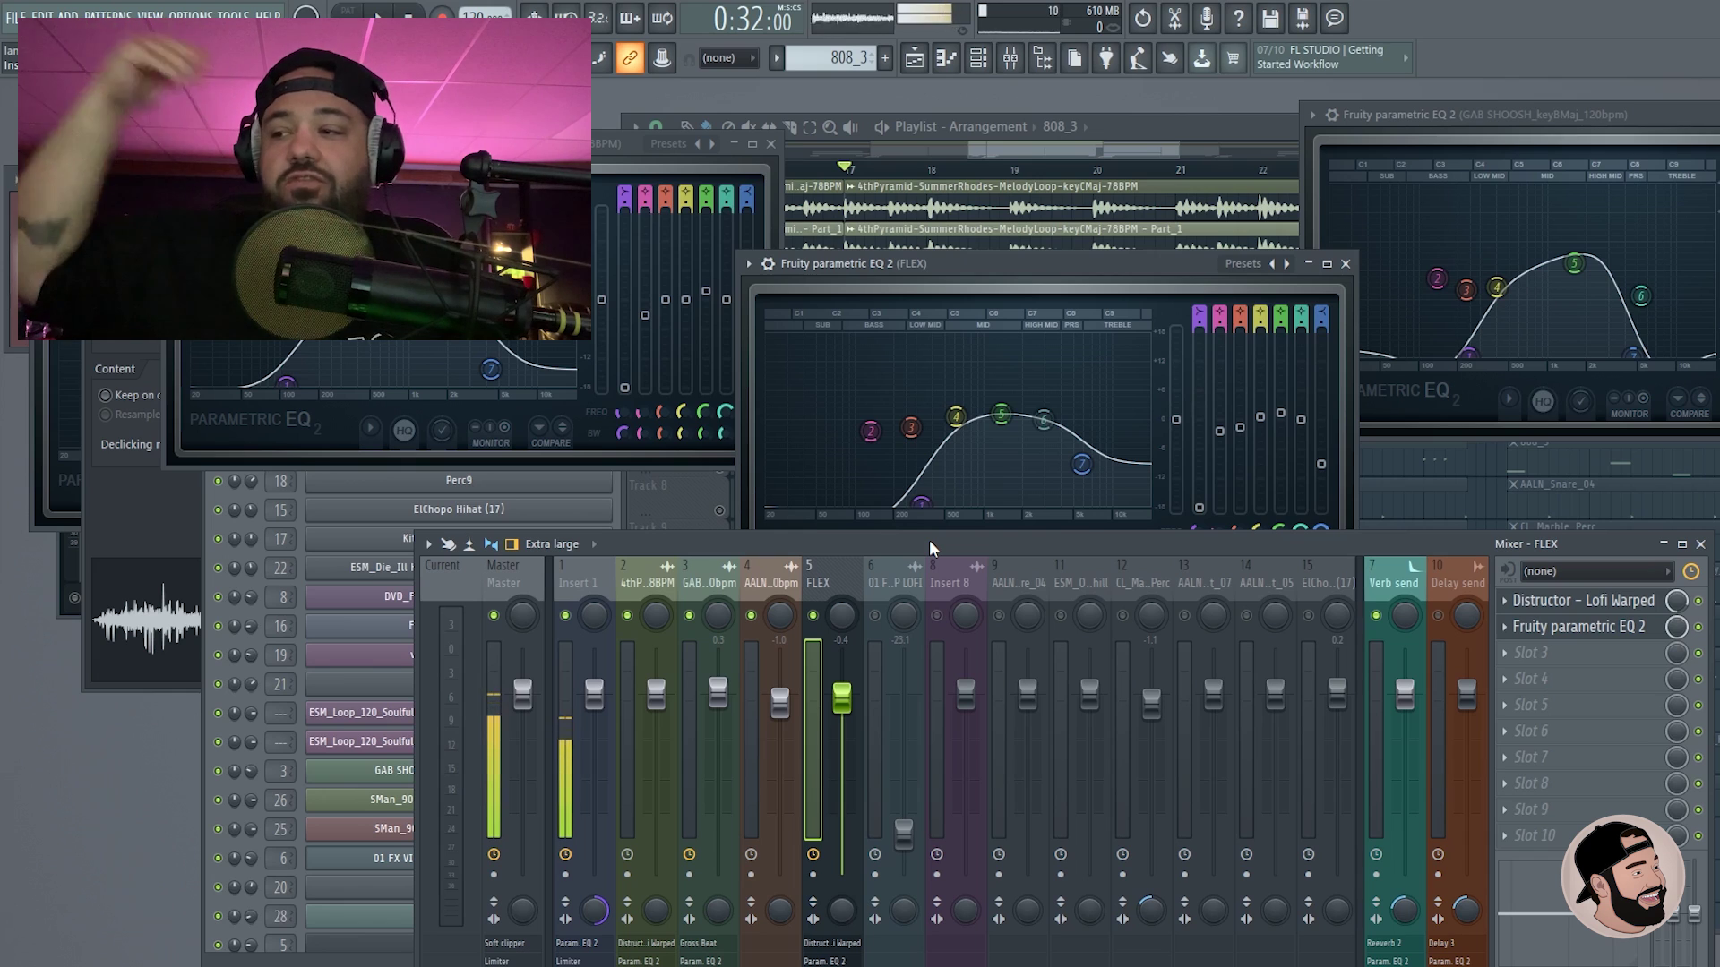
Step: Widen the stereo separation of the melody loop's mixer track and narrow the GAB SHOOSH track's separation during playback
click(647, 583)
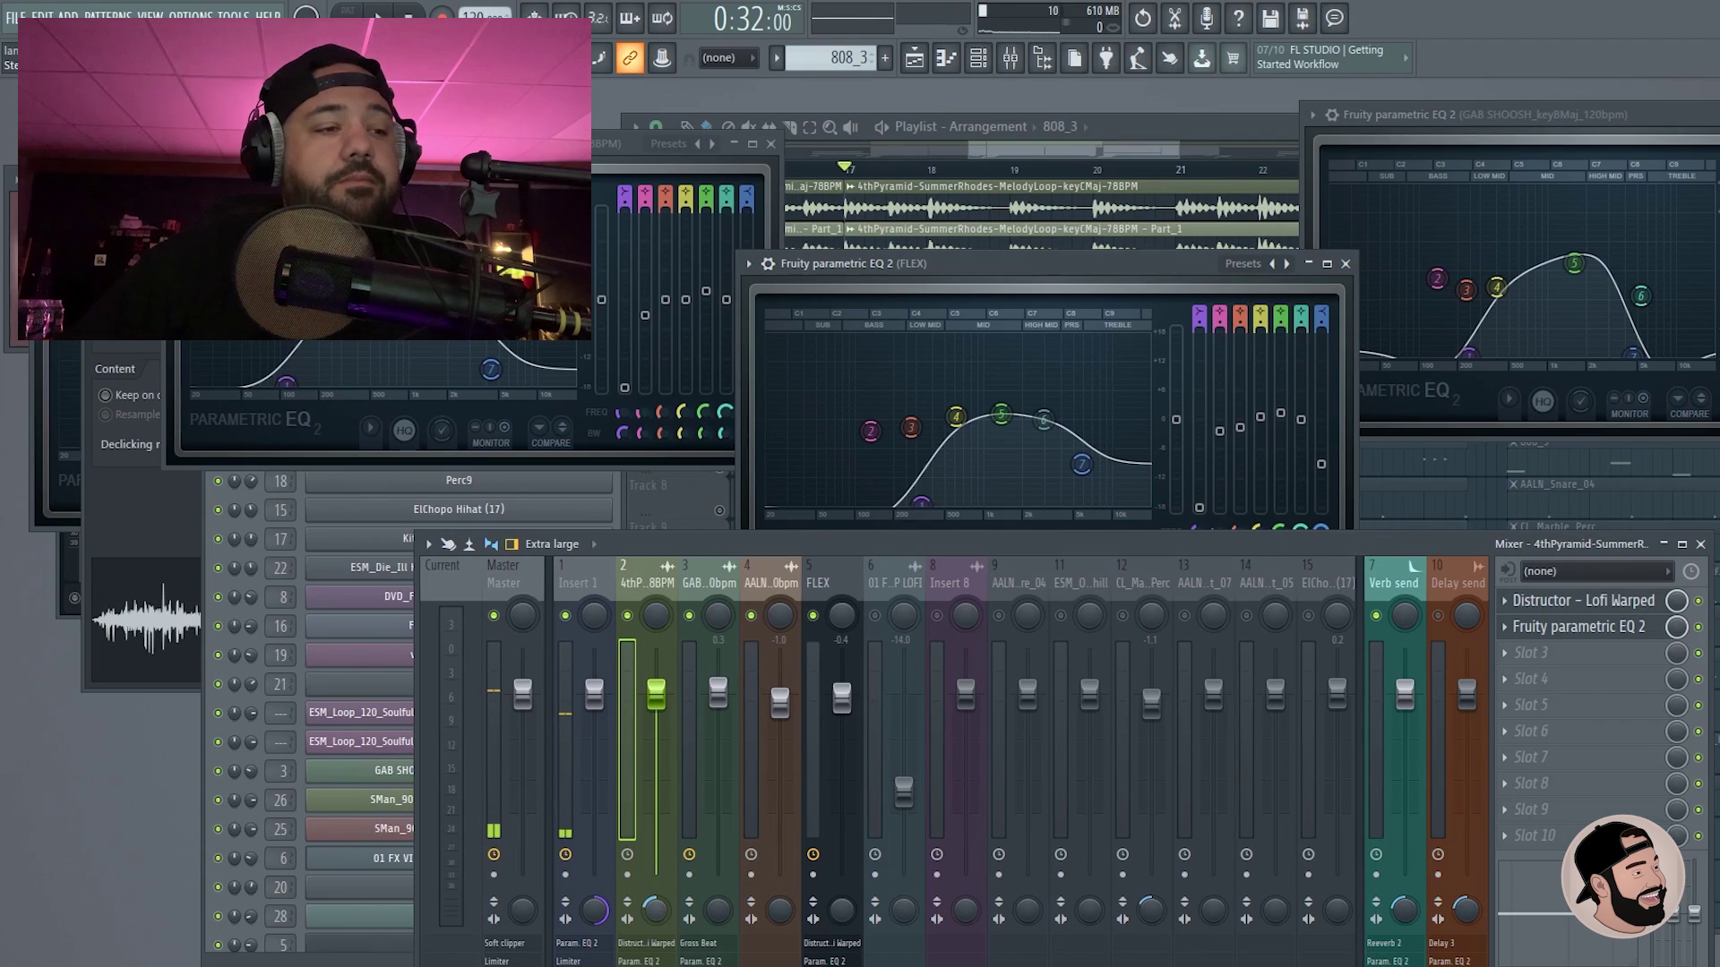
drag(657, 910, 656, 922)
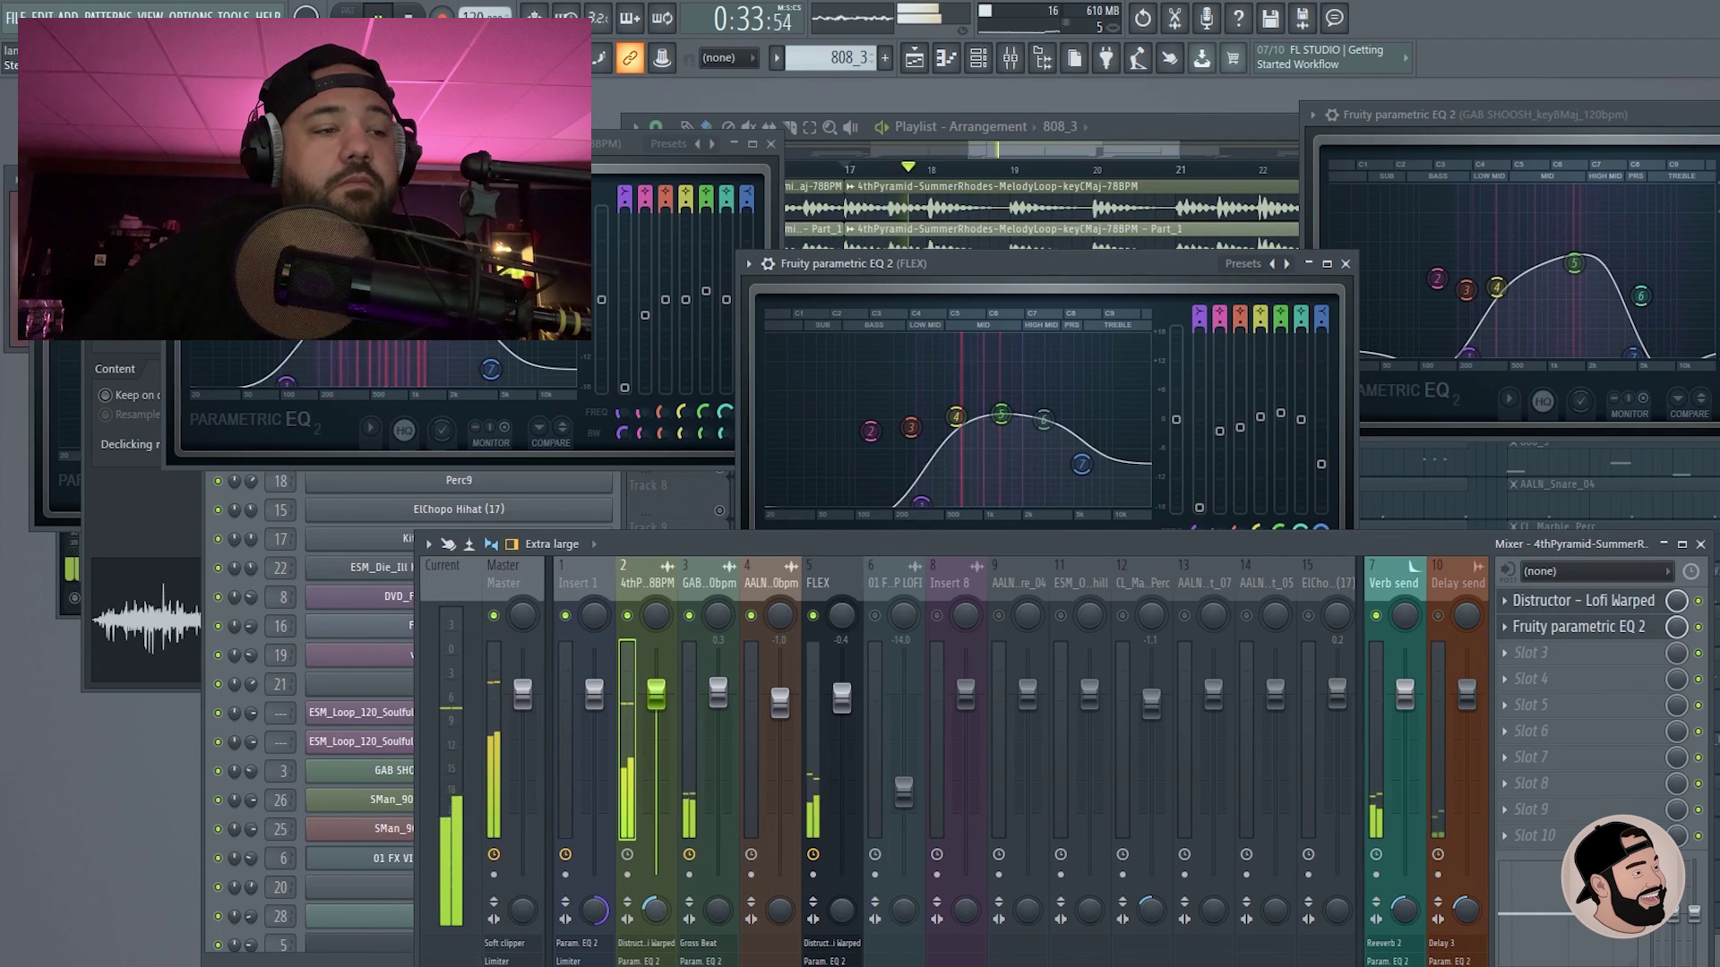
click(710, 582)
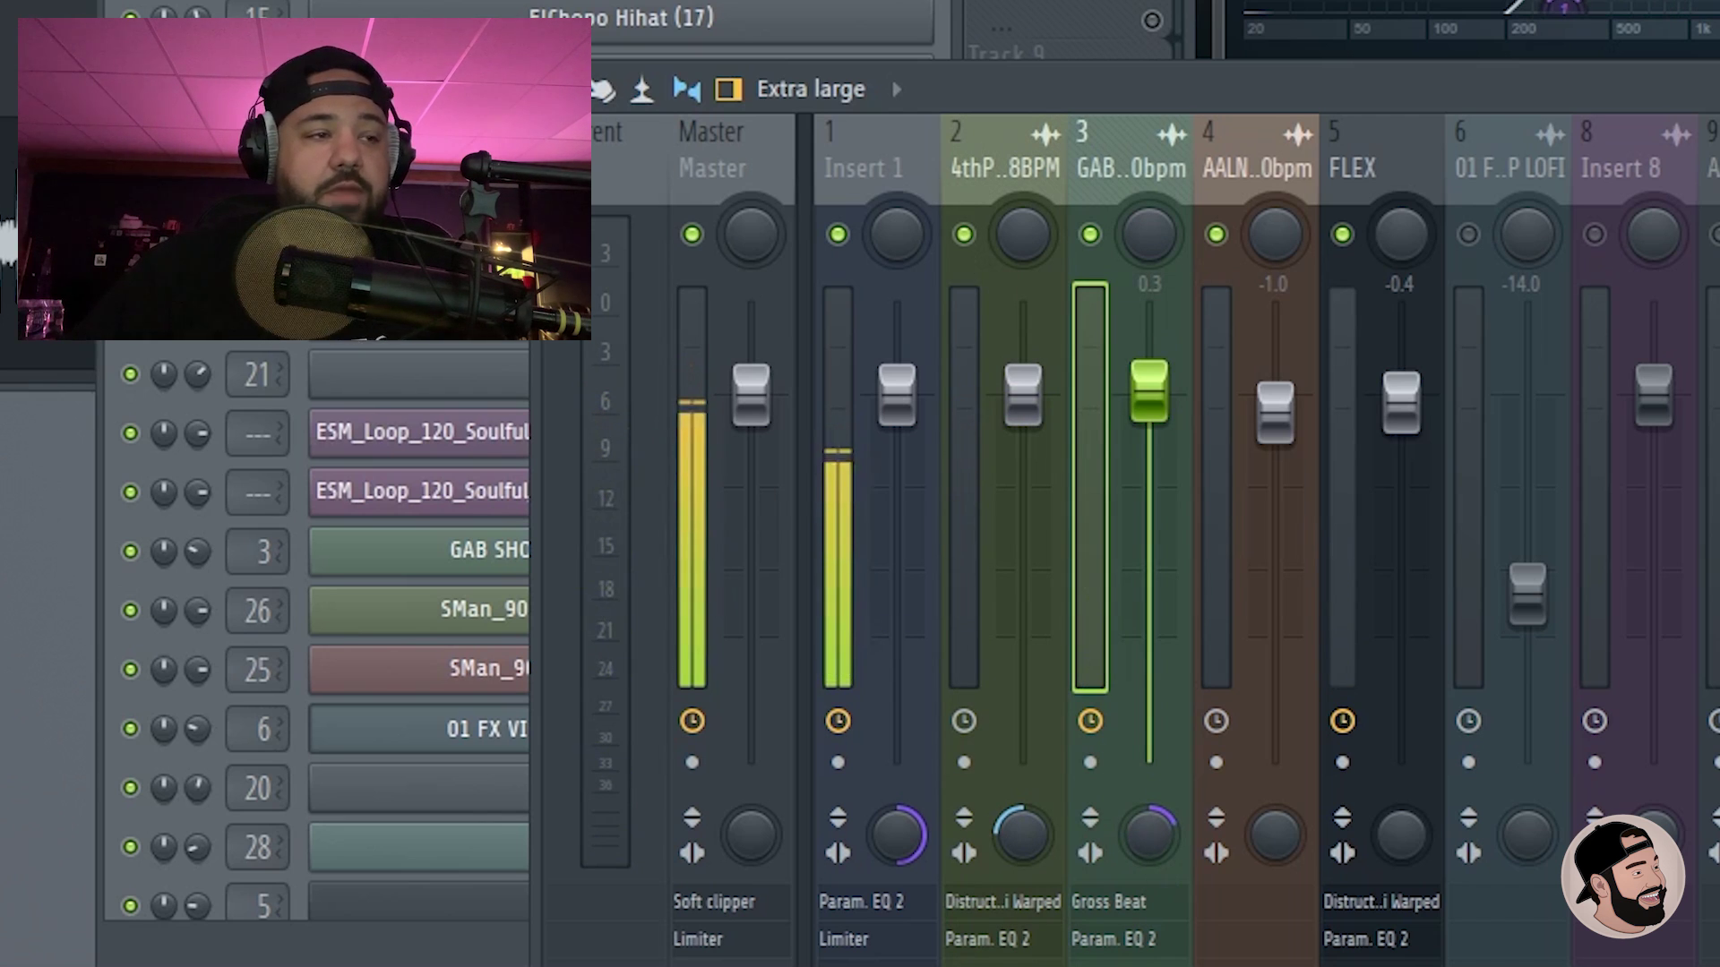
Step: Lower the FLEX mixer track's fader to about -3 dB to balance it against the melody loop
click(1014, 142)
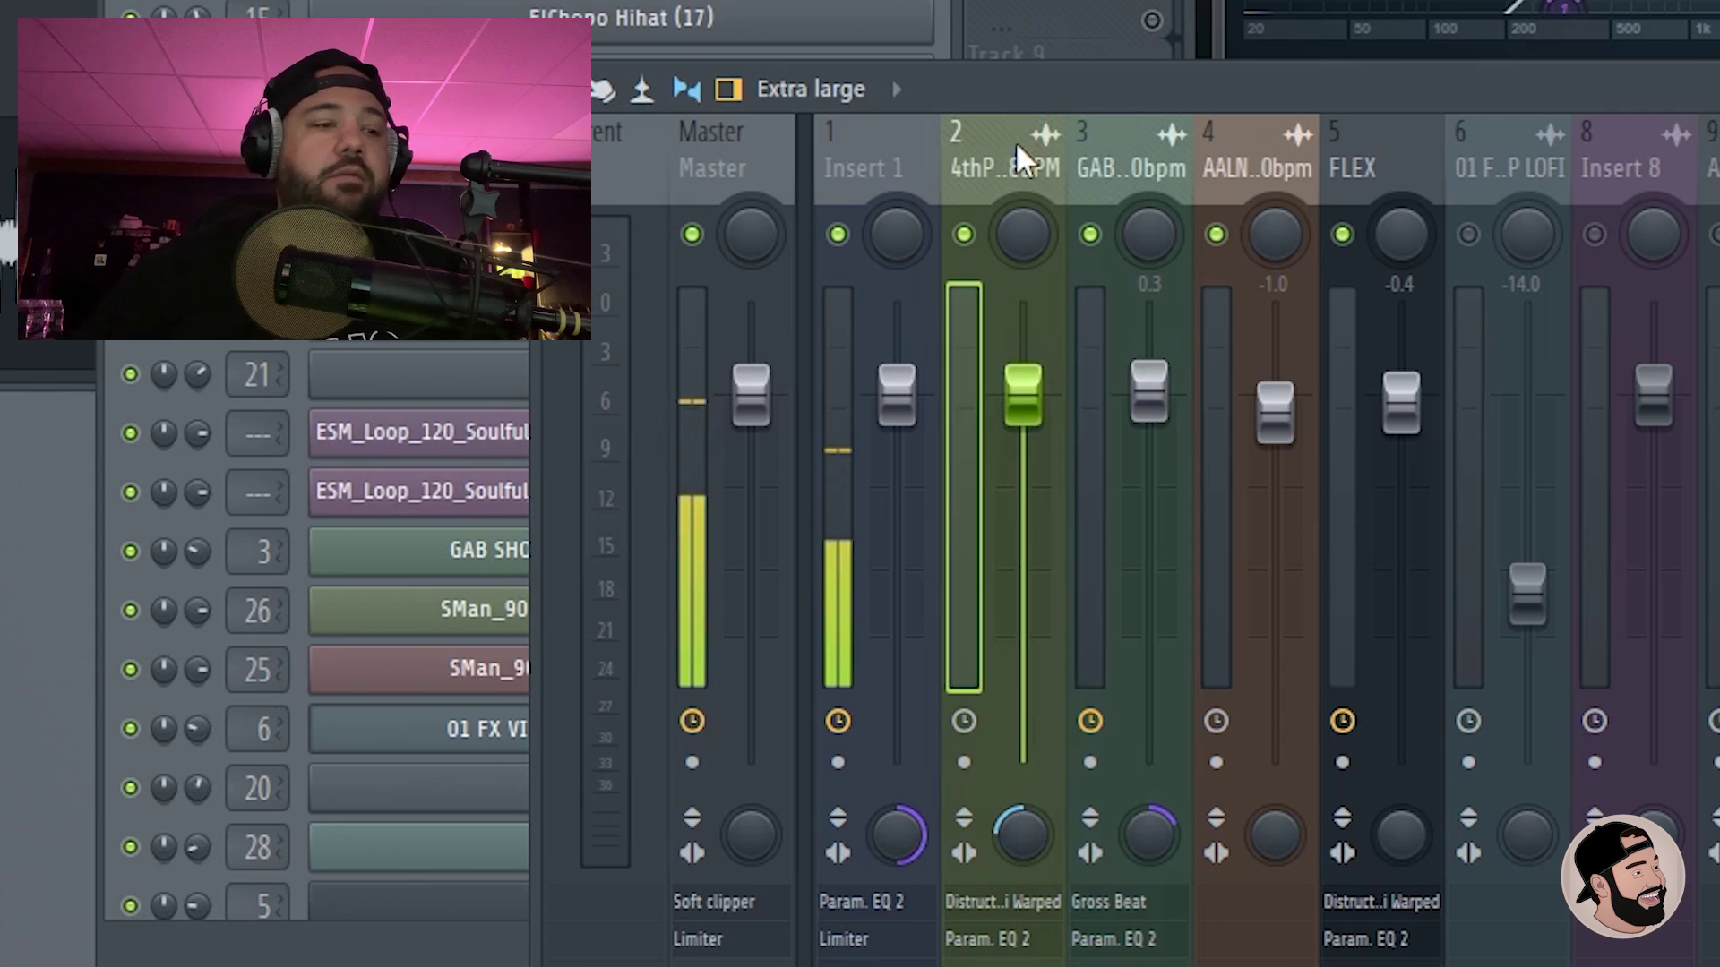
drag(1400, 403, 1418, 453)
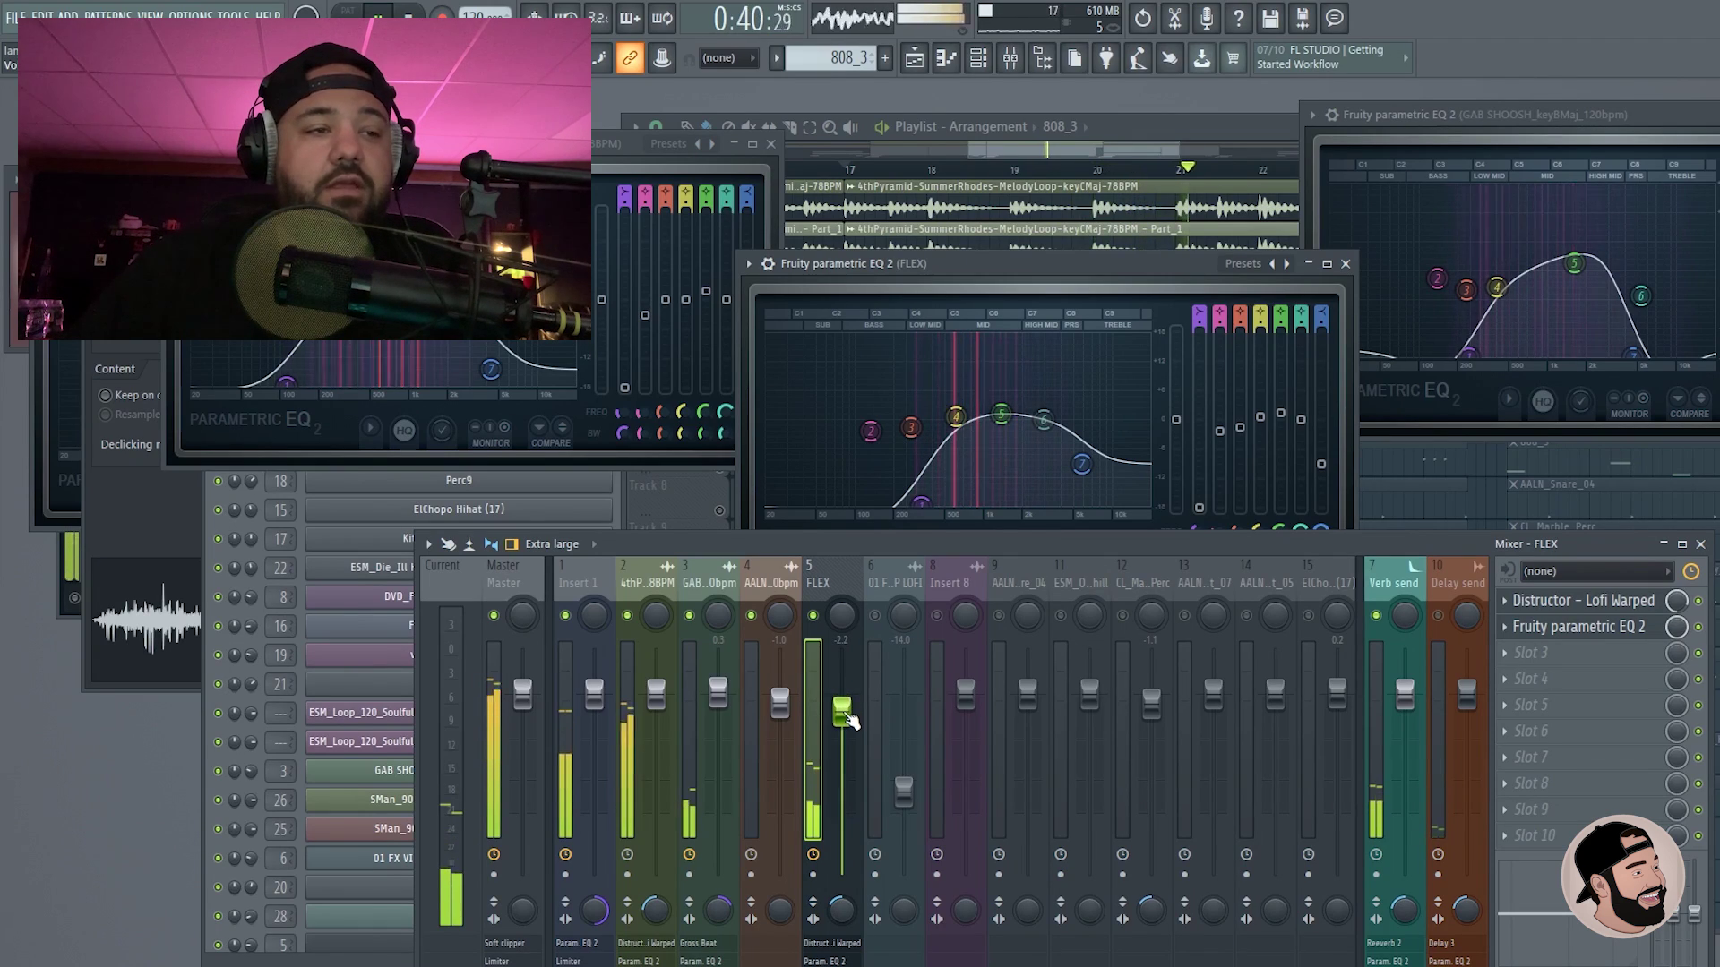
drag(848, 719, 840, 725)
Step: Select the melody loop's mixer track and add SSLComp Stereo to its slot 3
click(665, 704)
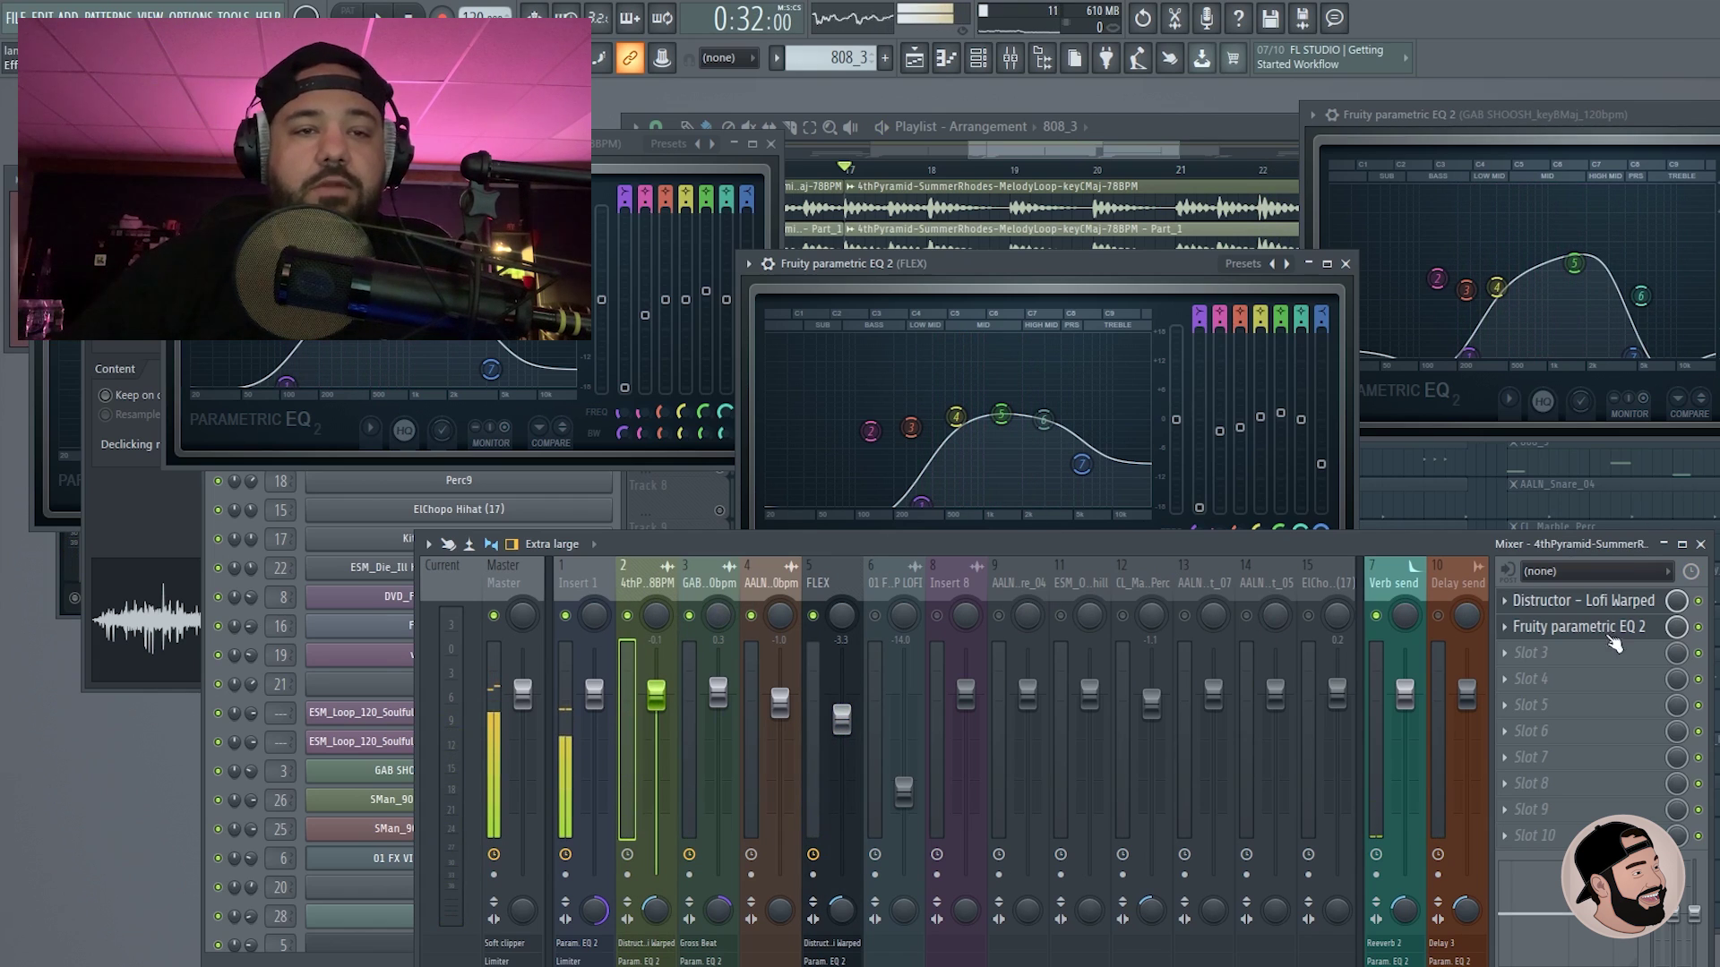
click(1517, 660)
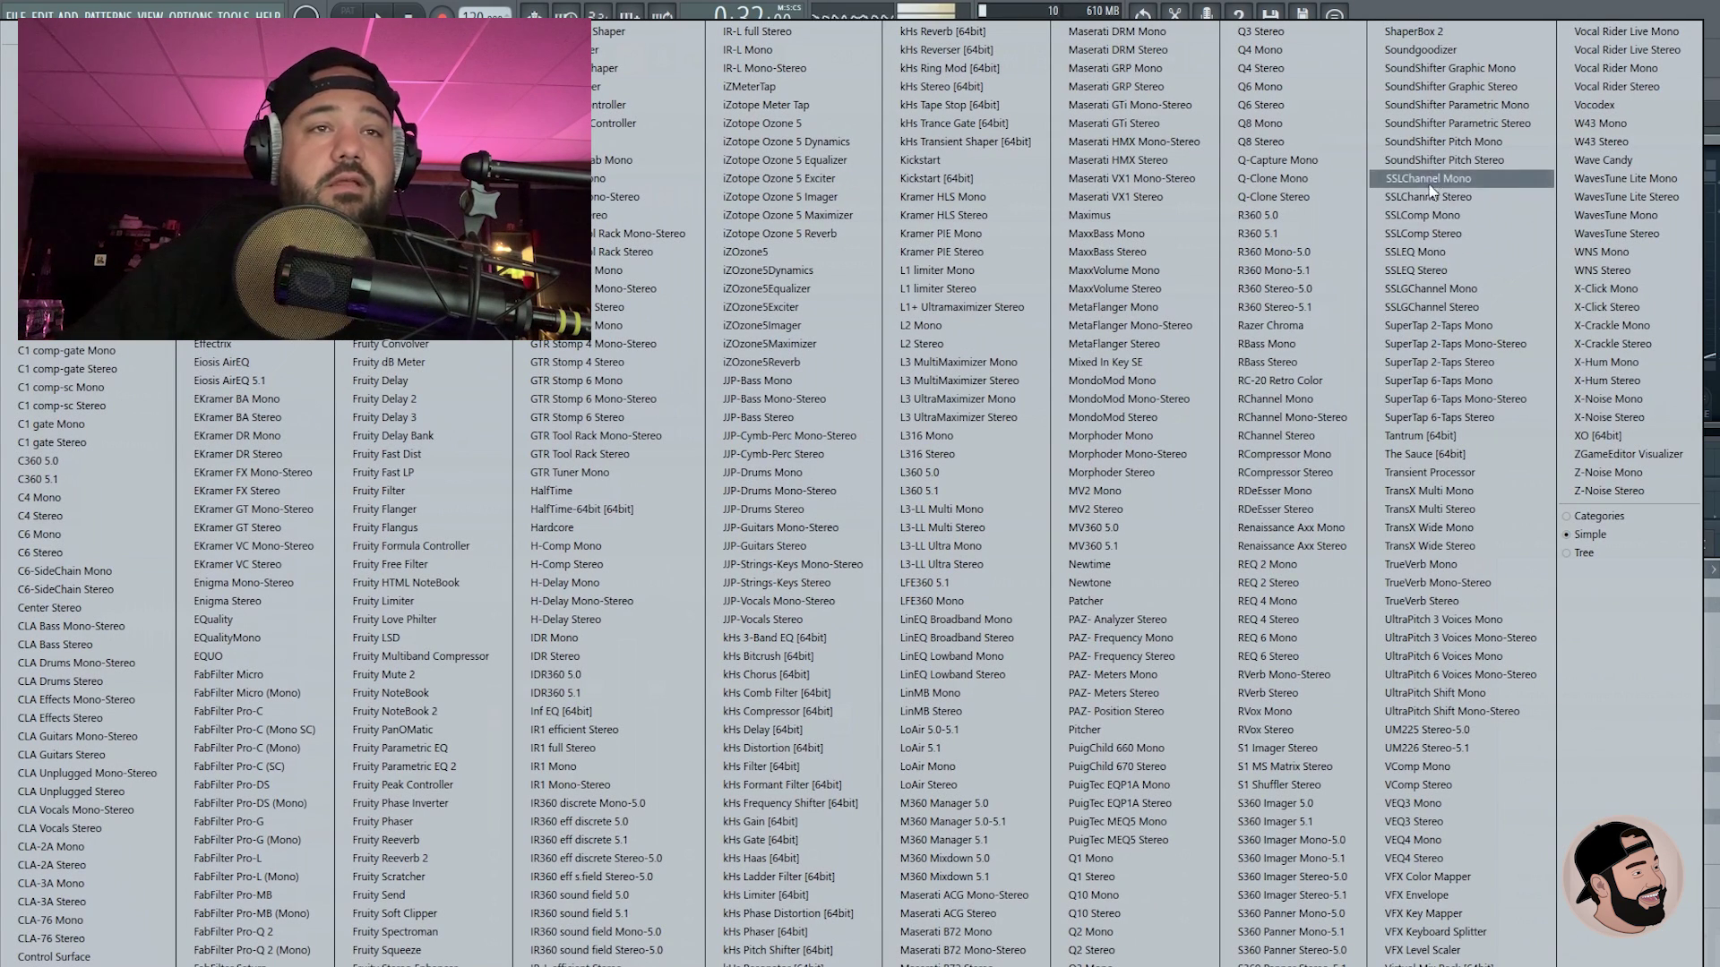
click(1426, 234)
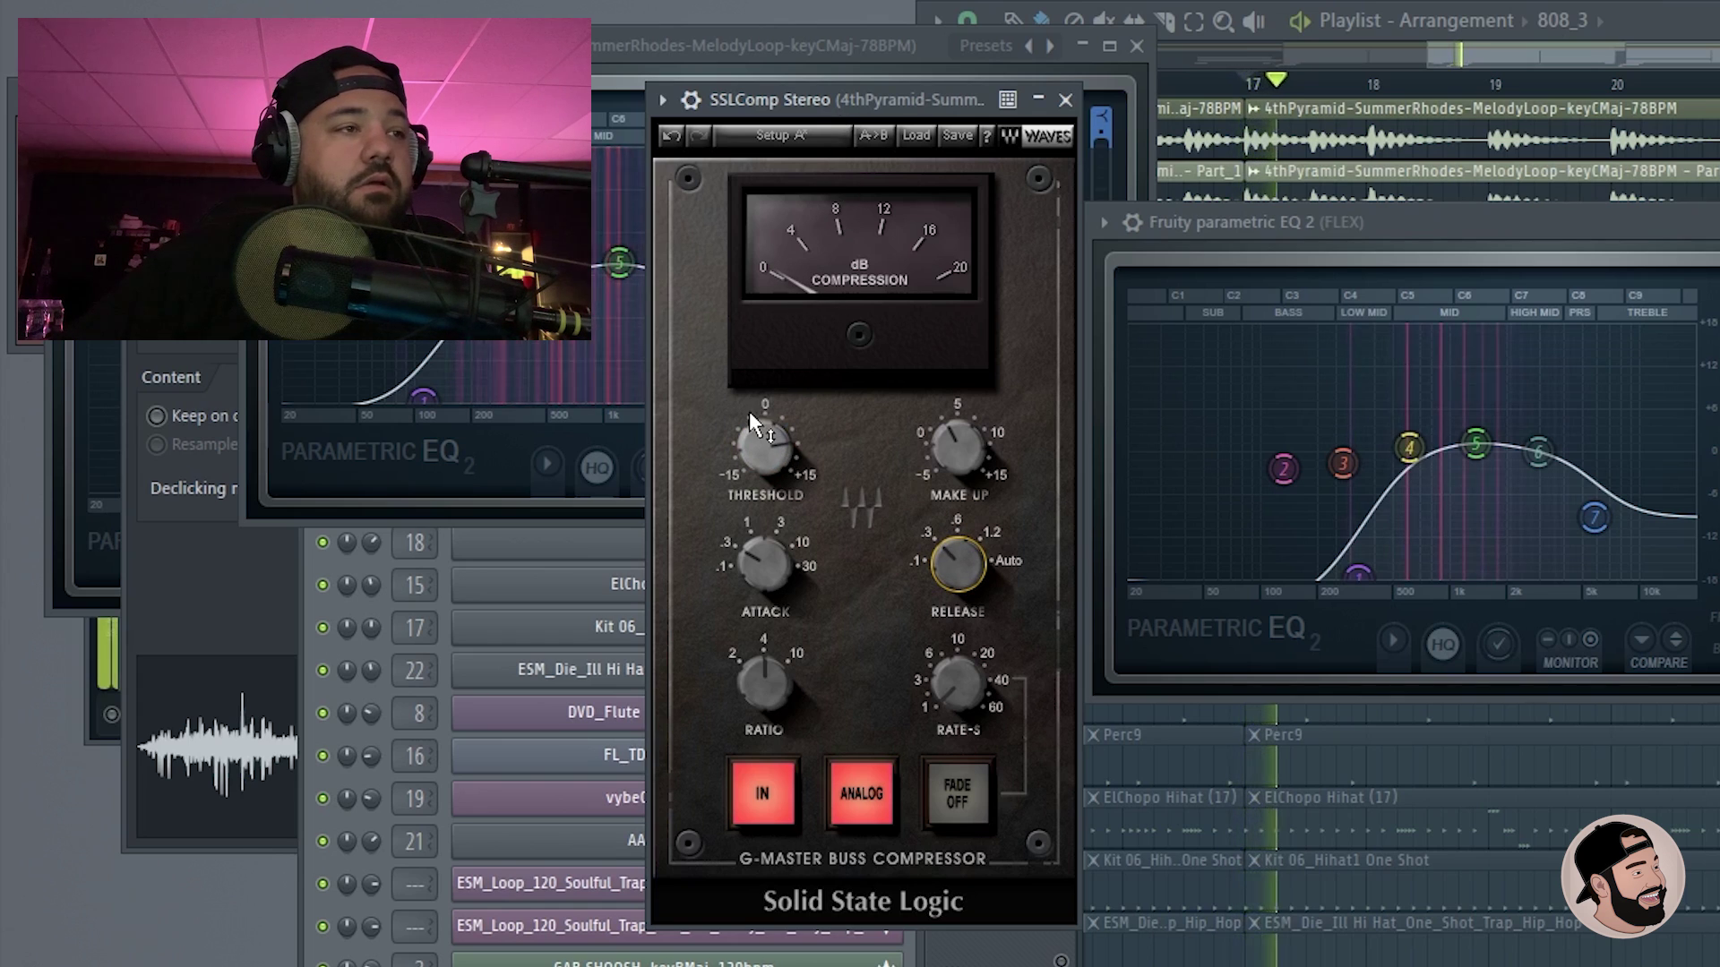
Step: On the melody loop's SSLComp Stereo, set the threshold to 3.9 and the make-up gain to 3.1
drag(759, 438, 759, 452)
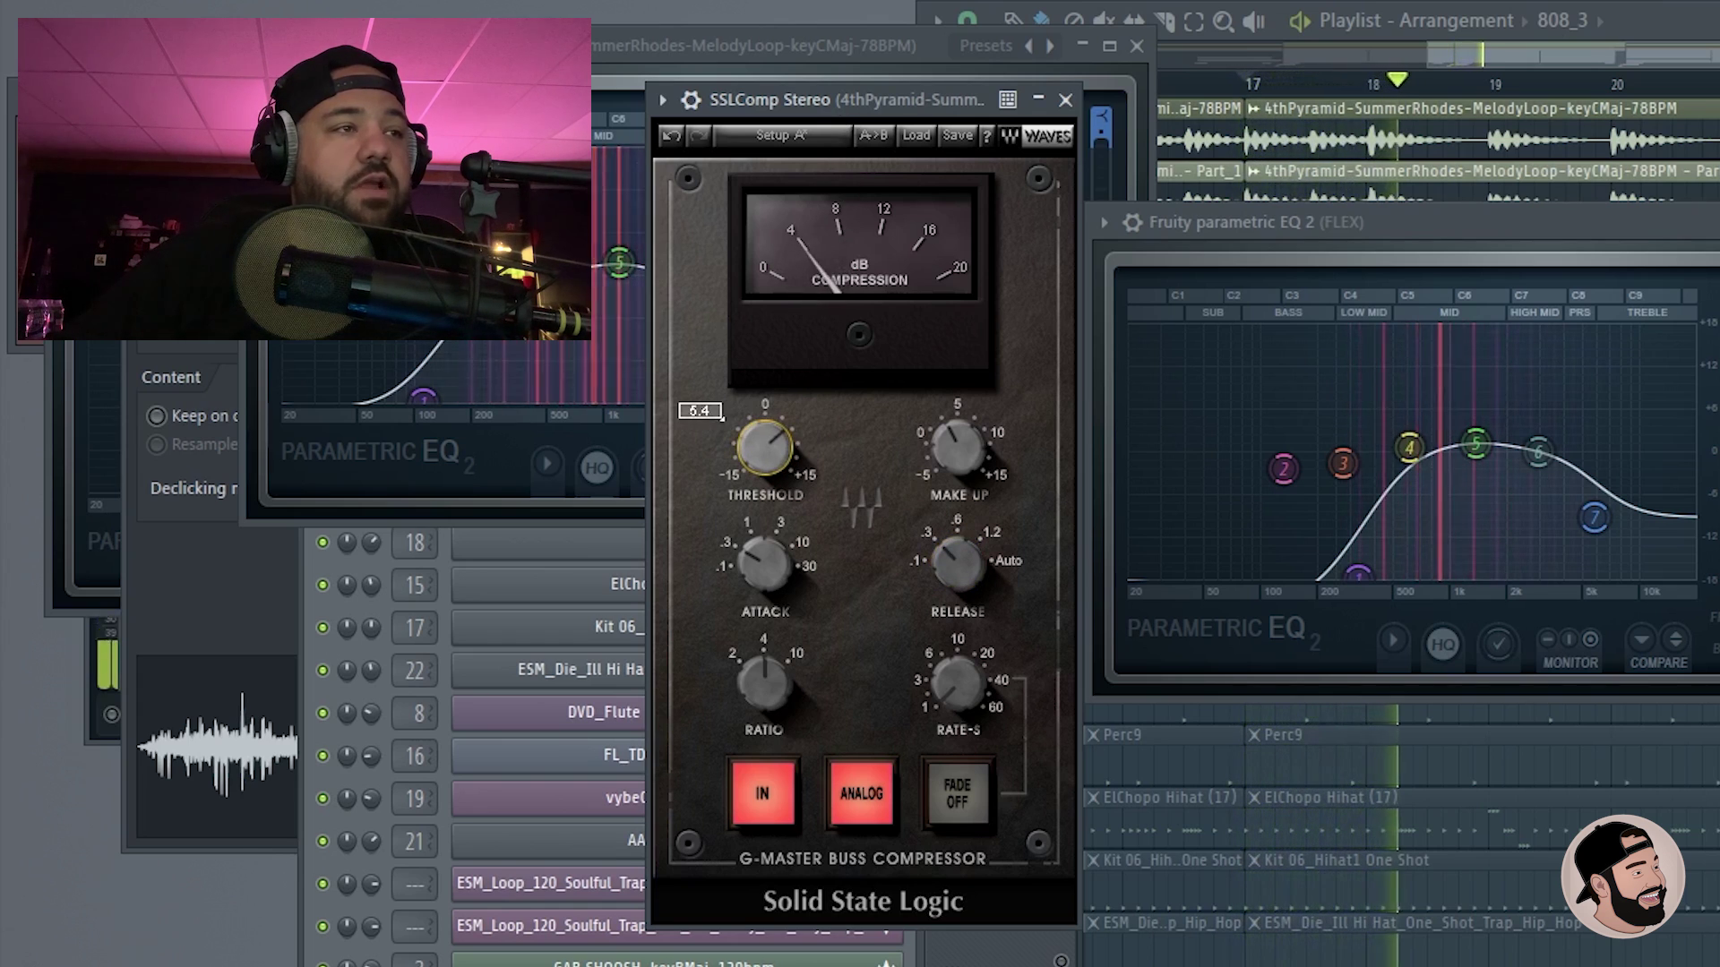
click(956, 448)
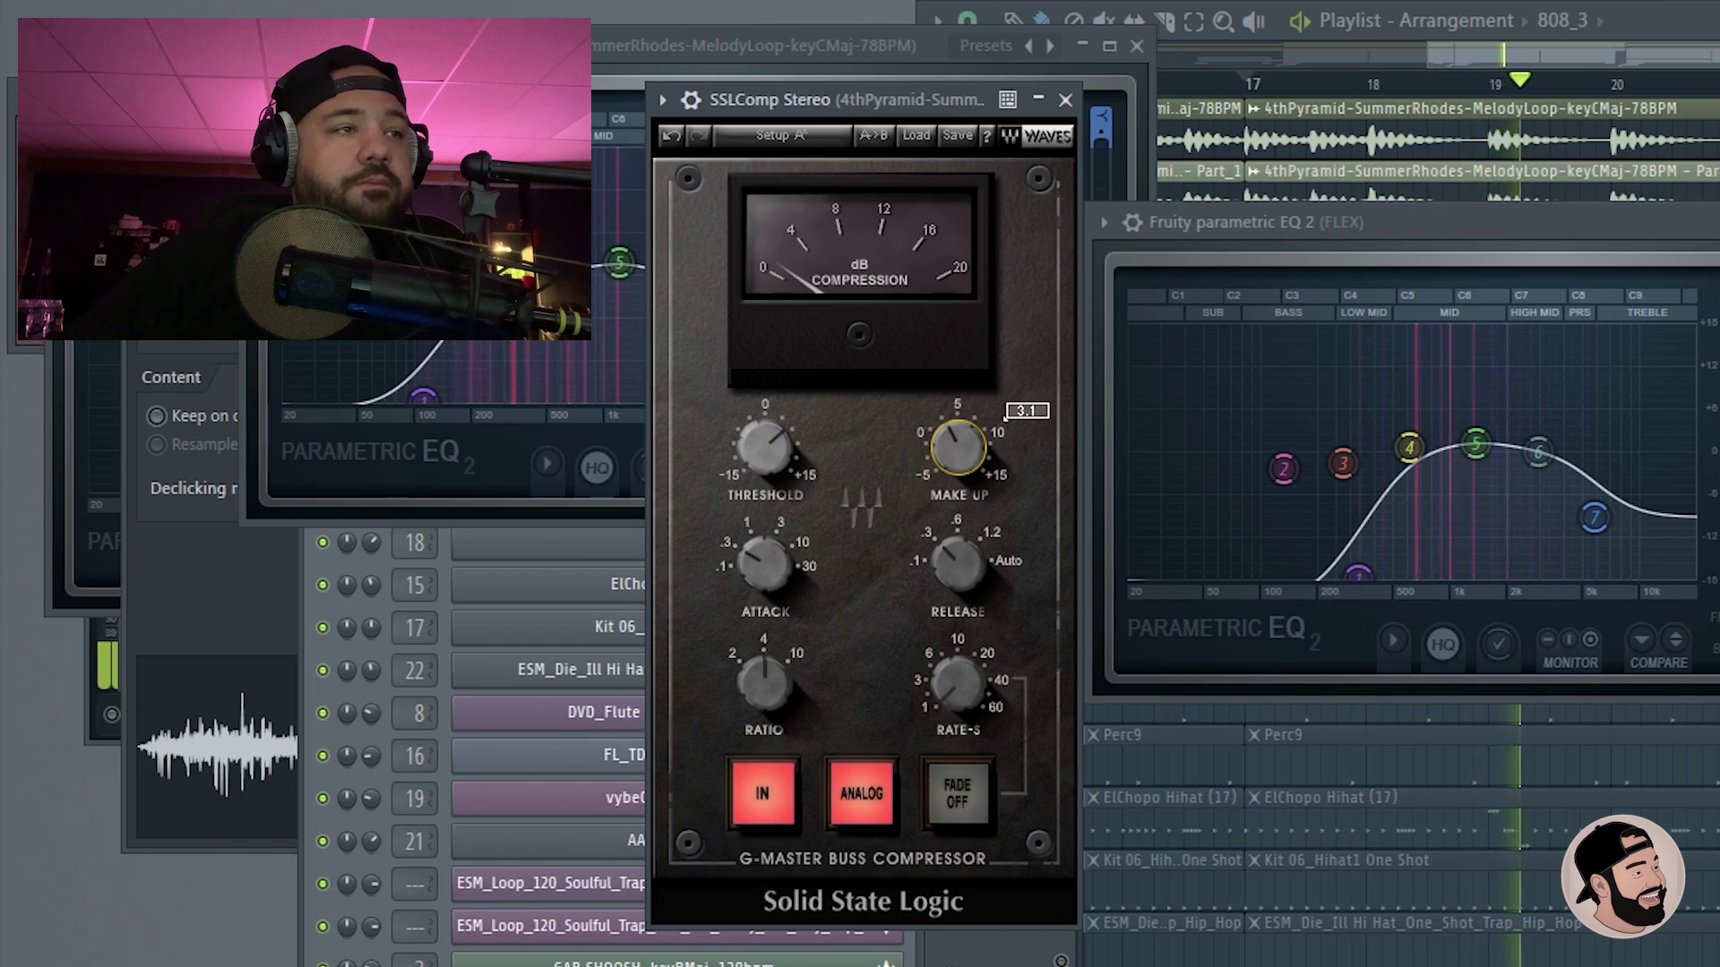
mouse_move(764, 446)
mouse_down()
mouse_move(722, 417)
mouse_move(768, 448)
mouse_up()
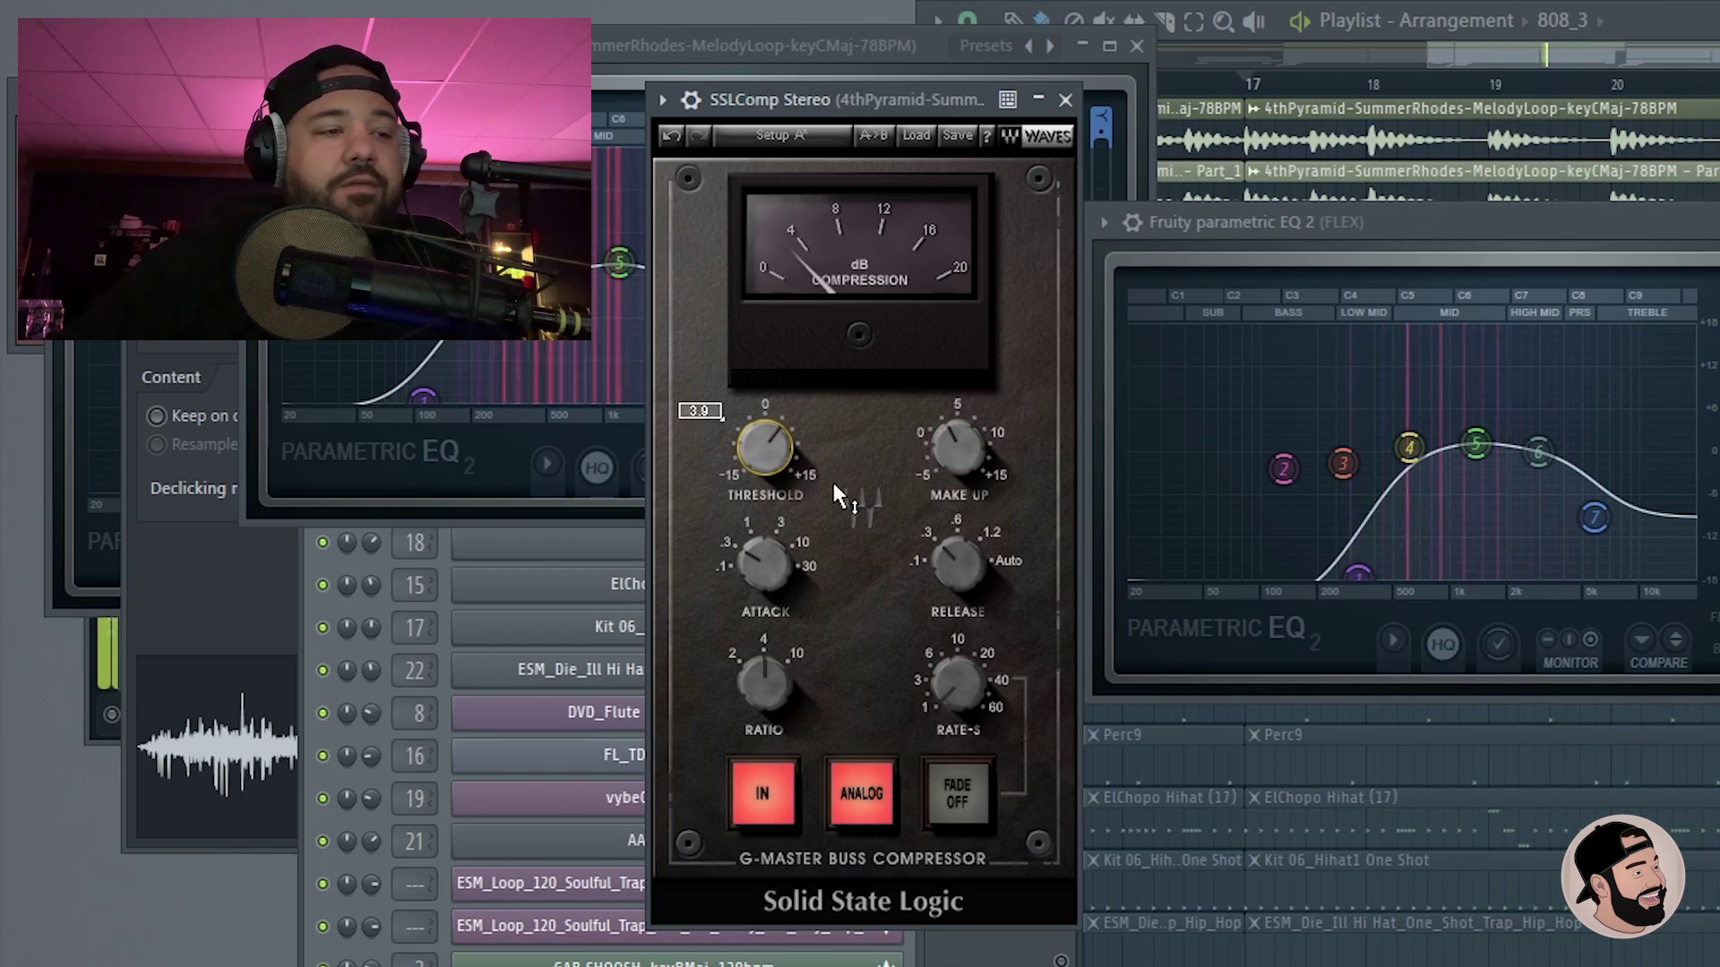
mouse_move(963, 459)
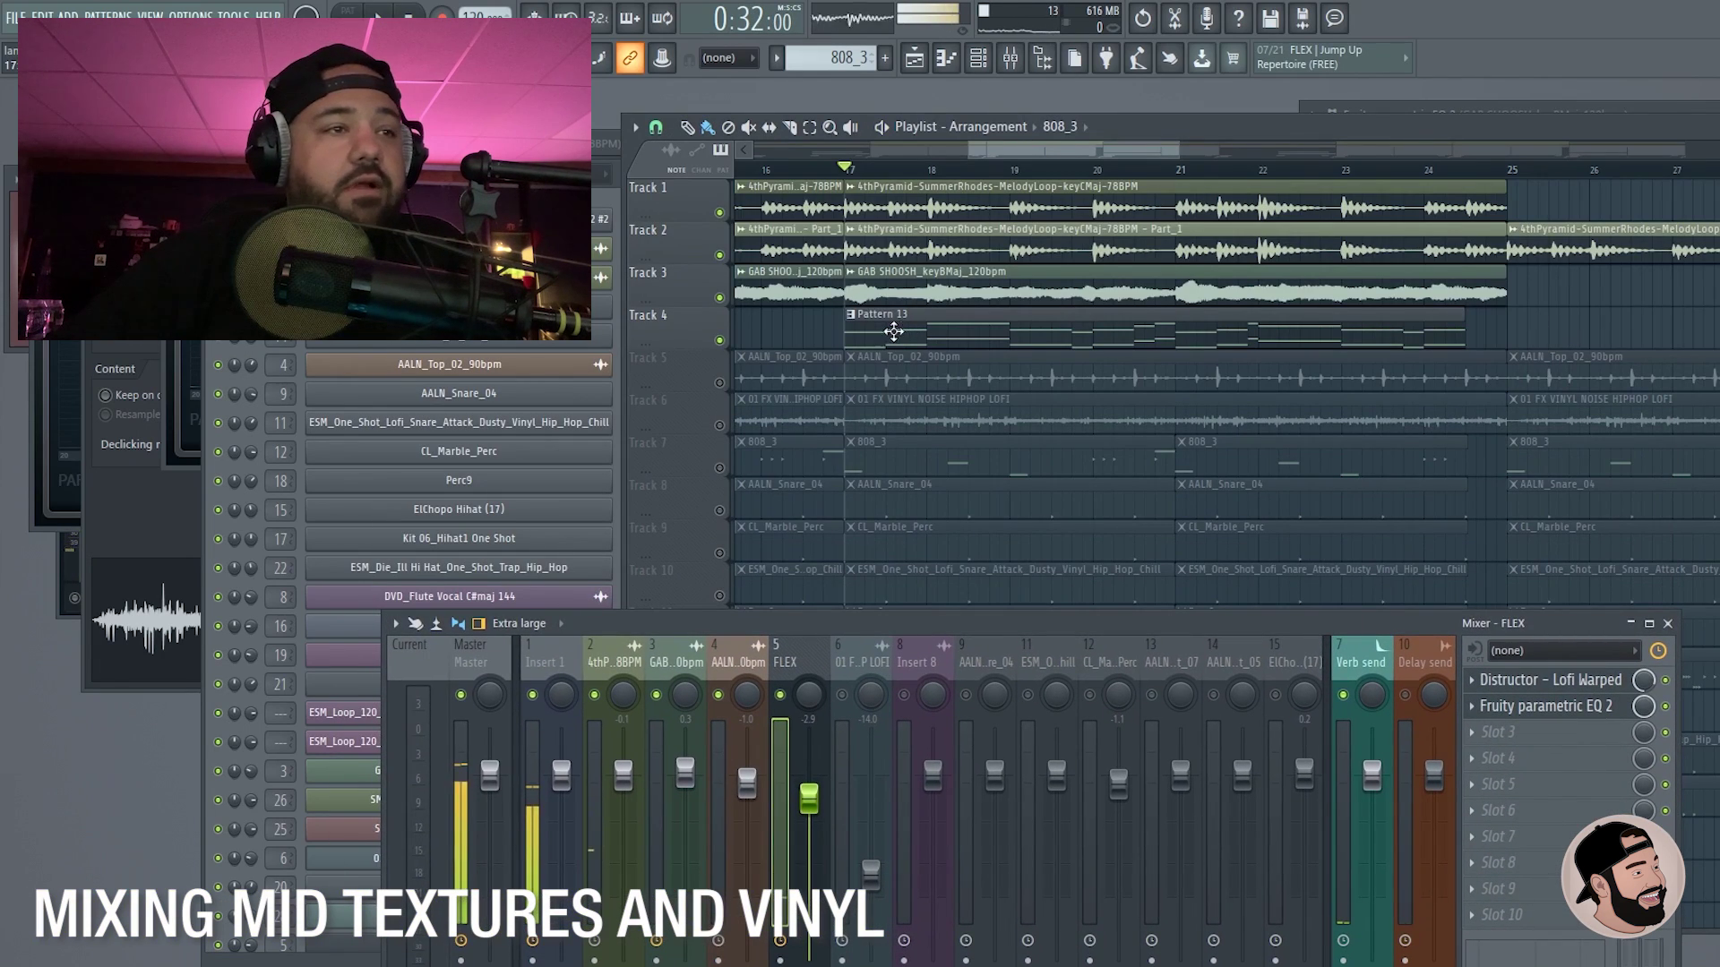
Step: Unmute the AALN_Top_02_90bpm playlist track and play the section to hear it with the melodies
click(720, 382)
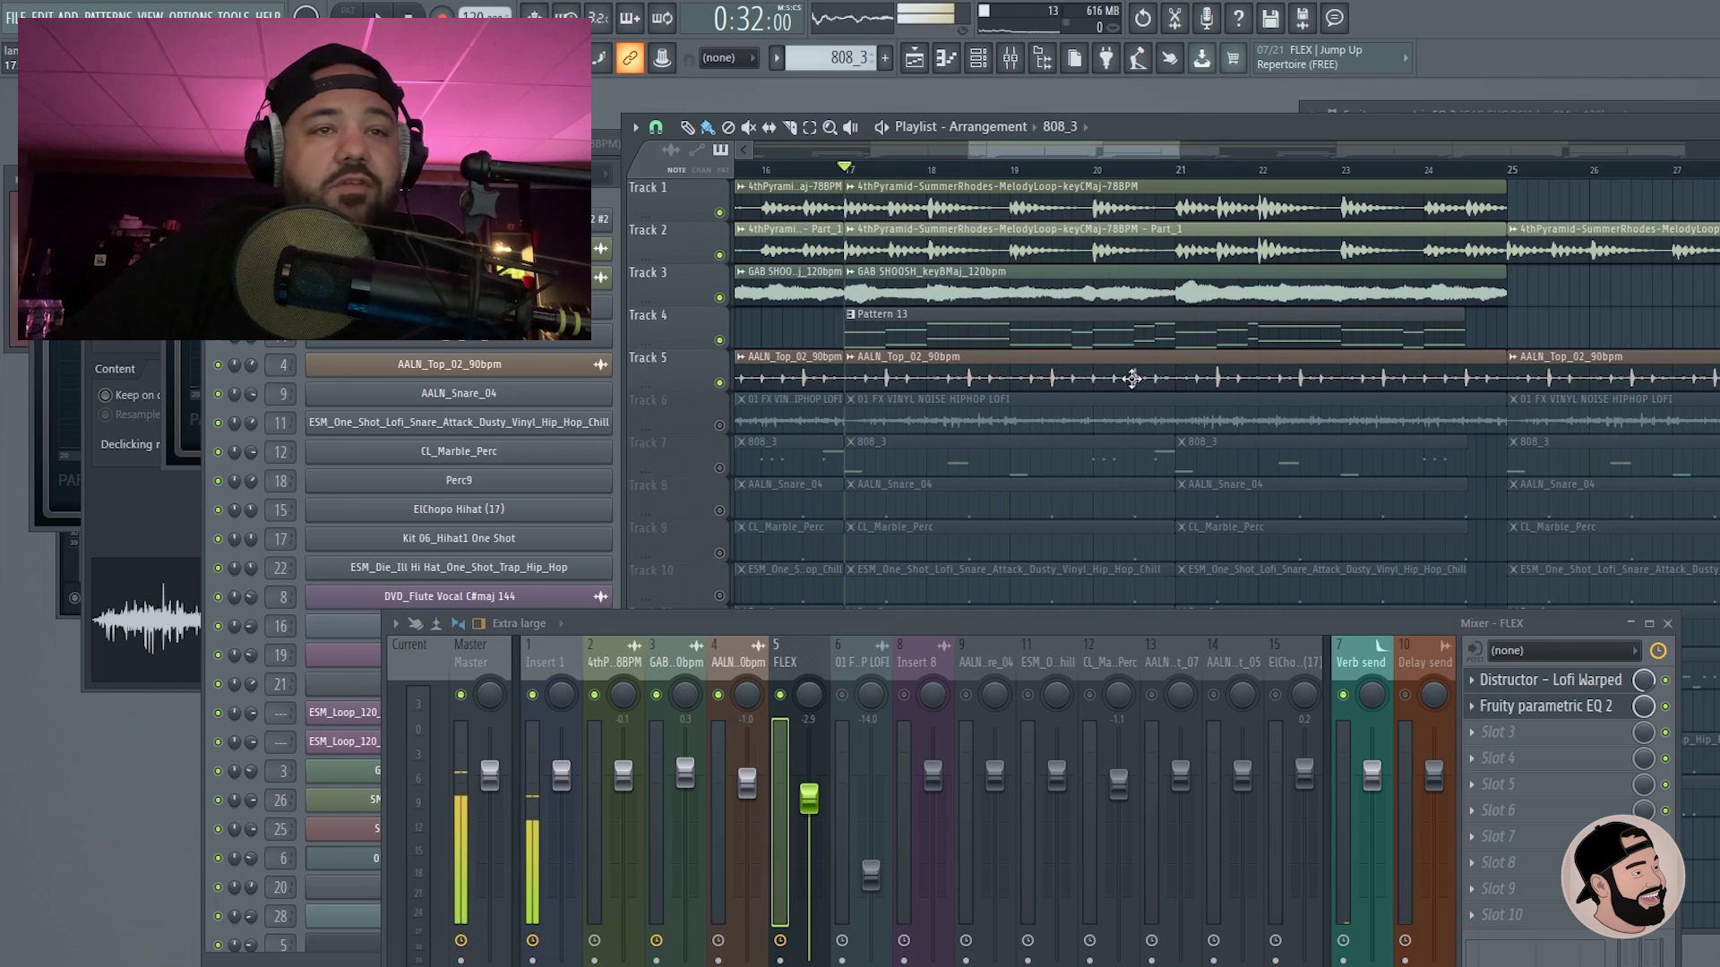
key(space)
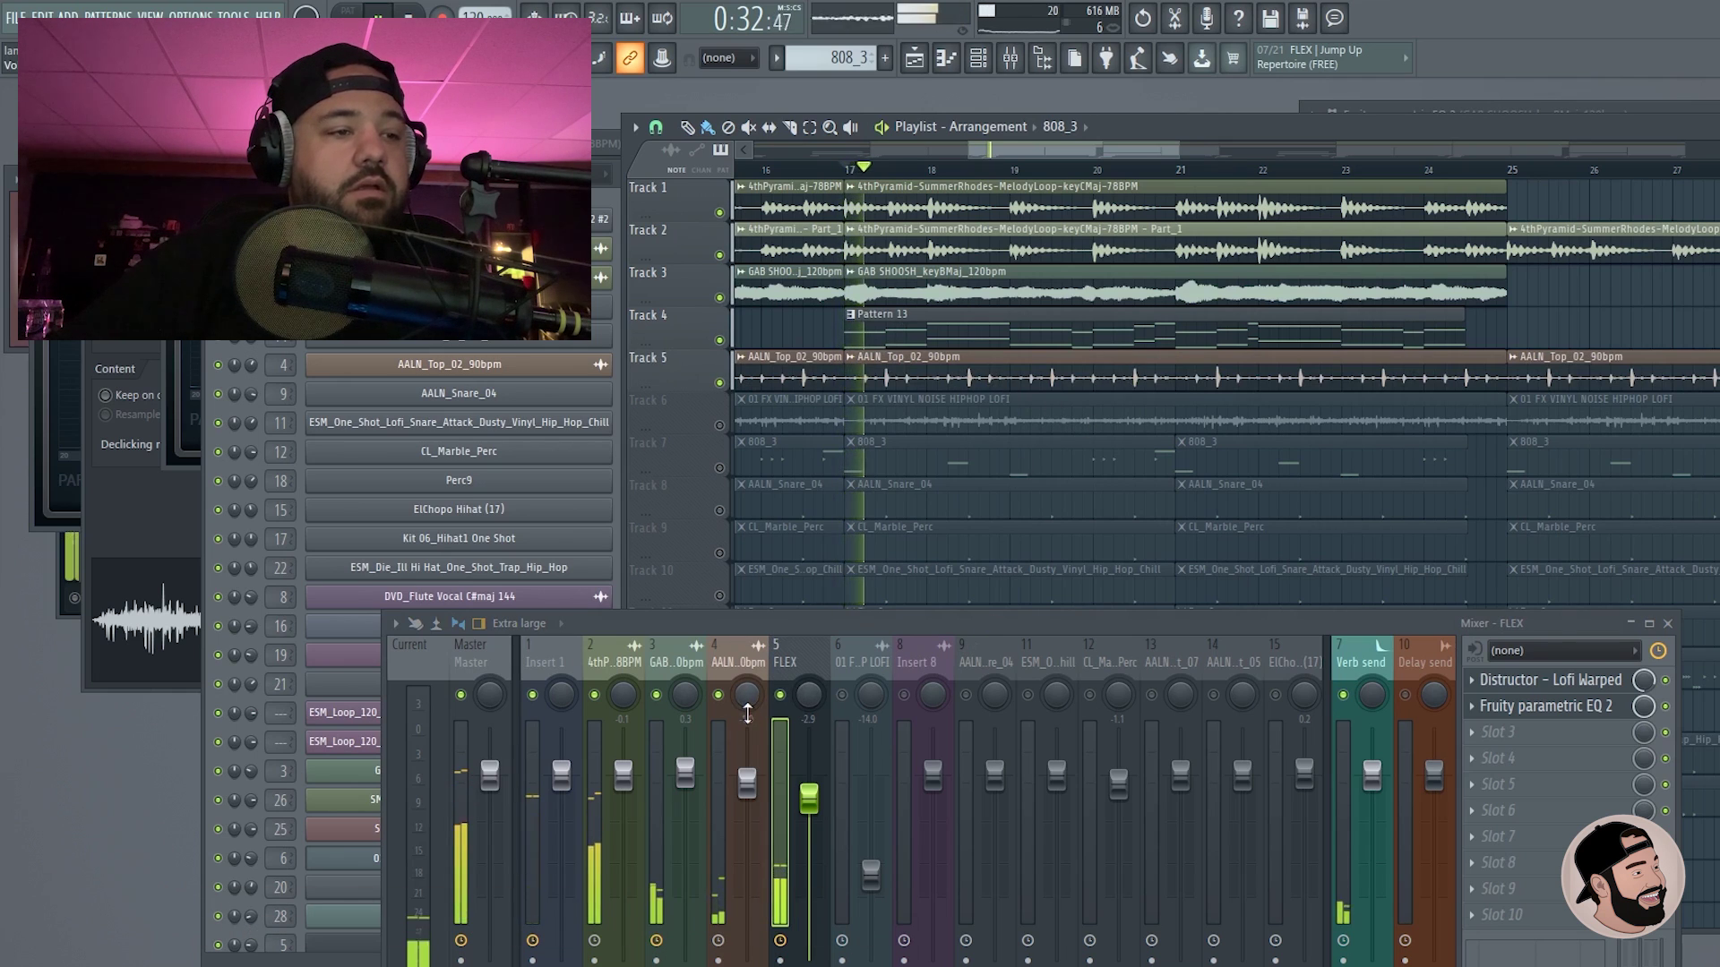
drag(786, 626, 871, 436)
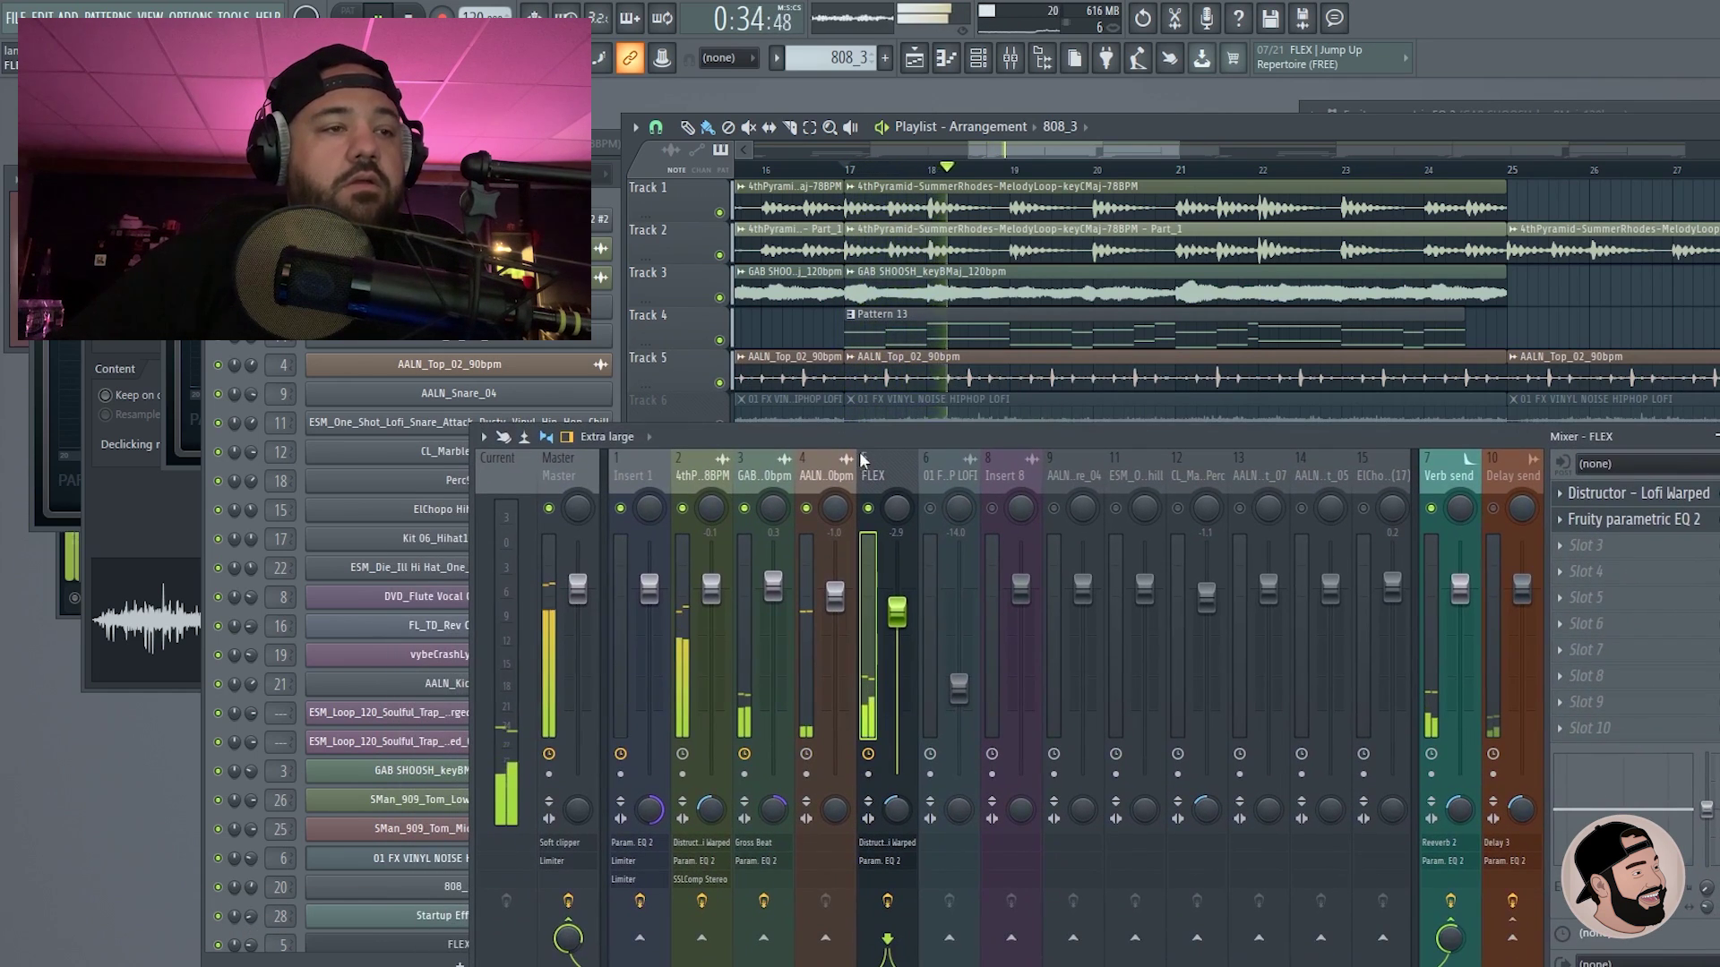
key(space)
Step: Add Fruity Parametric EQ 2 to slot 2 of the AALN_Top_02_90bpm mixer track
click(836, 475)
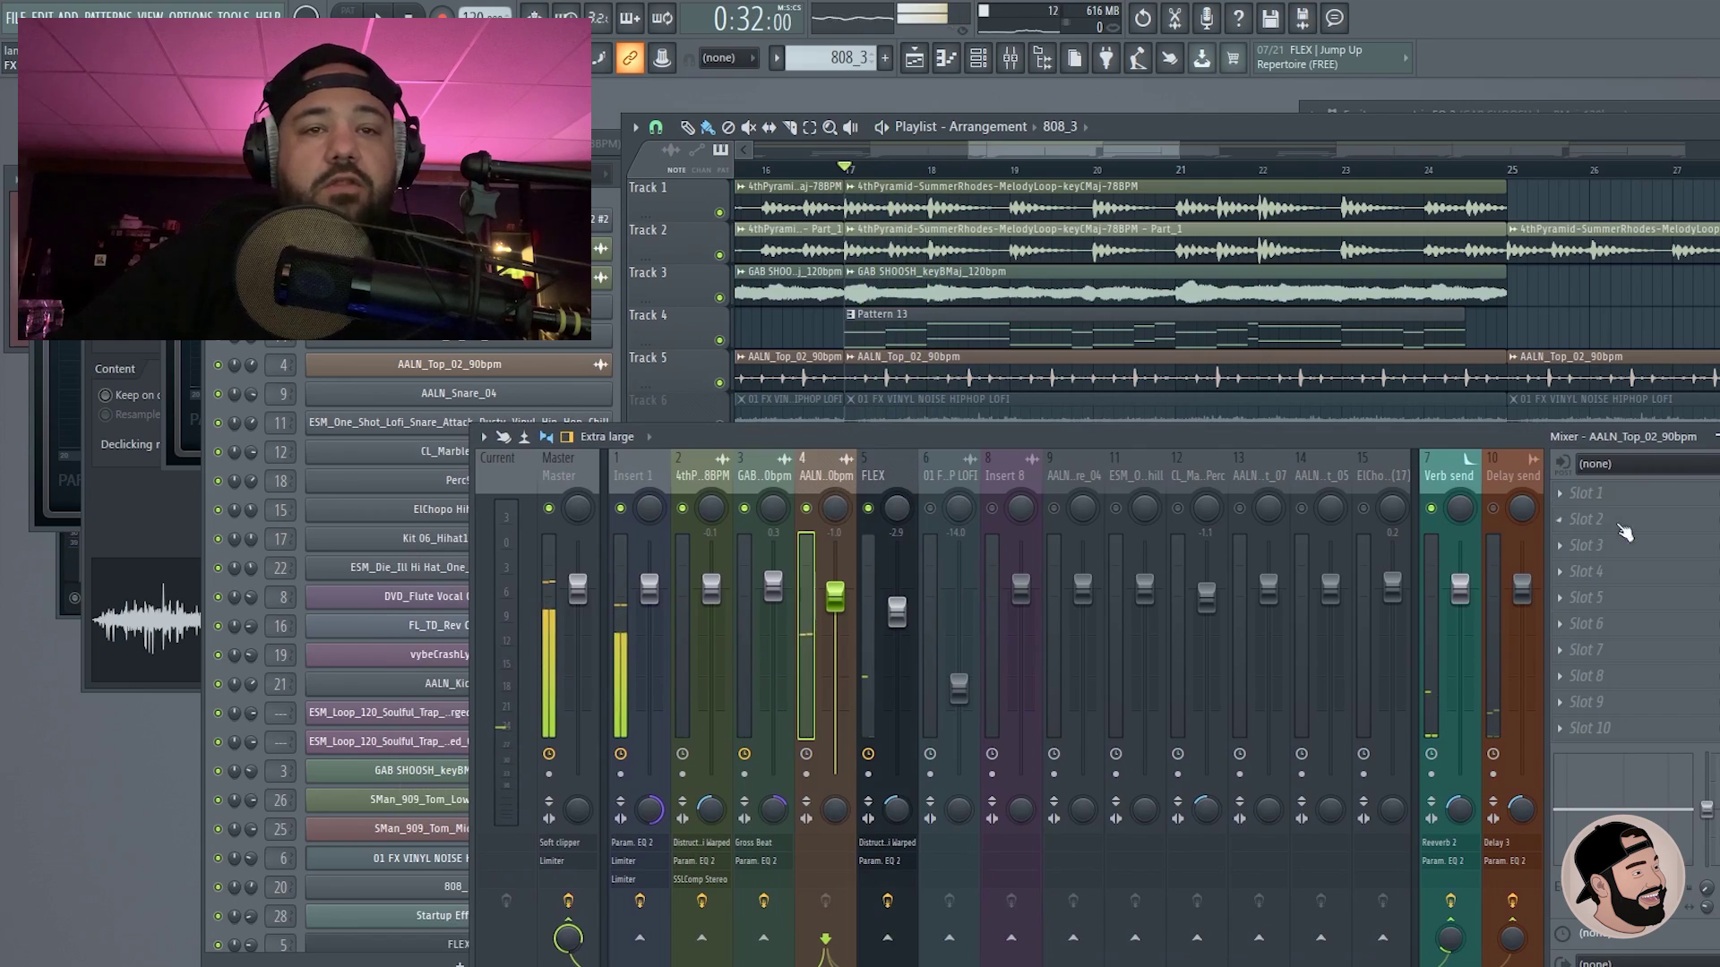
click(1695, 524)
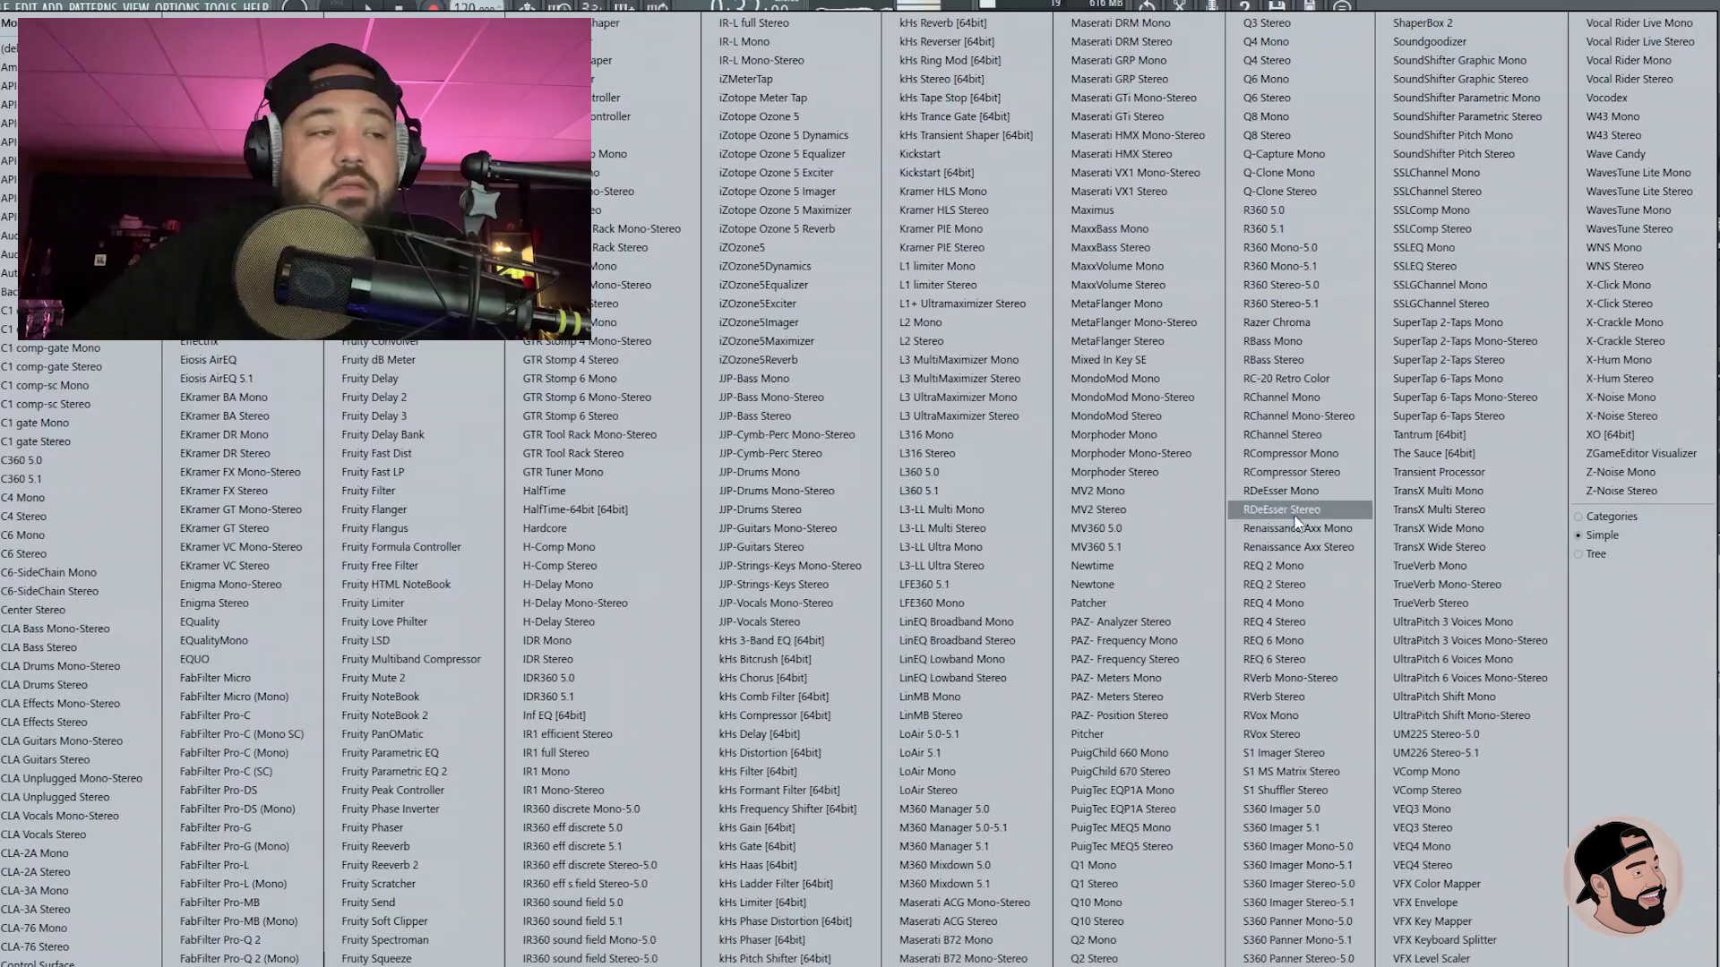
click(473, 779)
Step: On the AALN_Top EQ, cut the lows with bands 1 and 2 and the highs with bands 6 and 7, and check the Delay send
drag(1190, 385, 1240, 520)
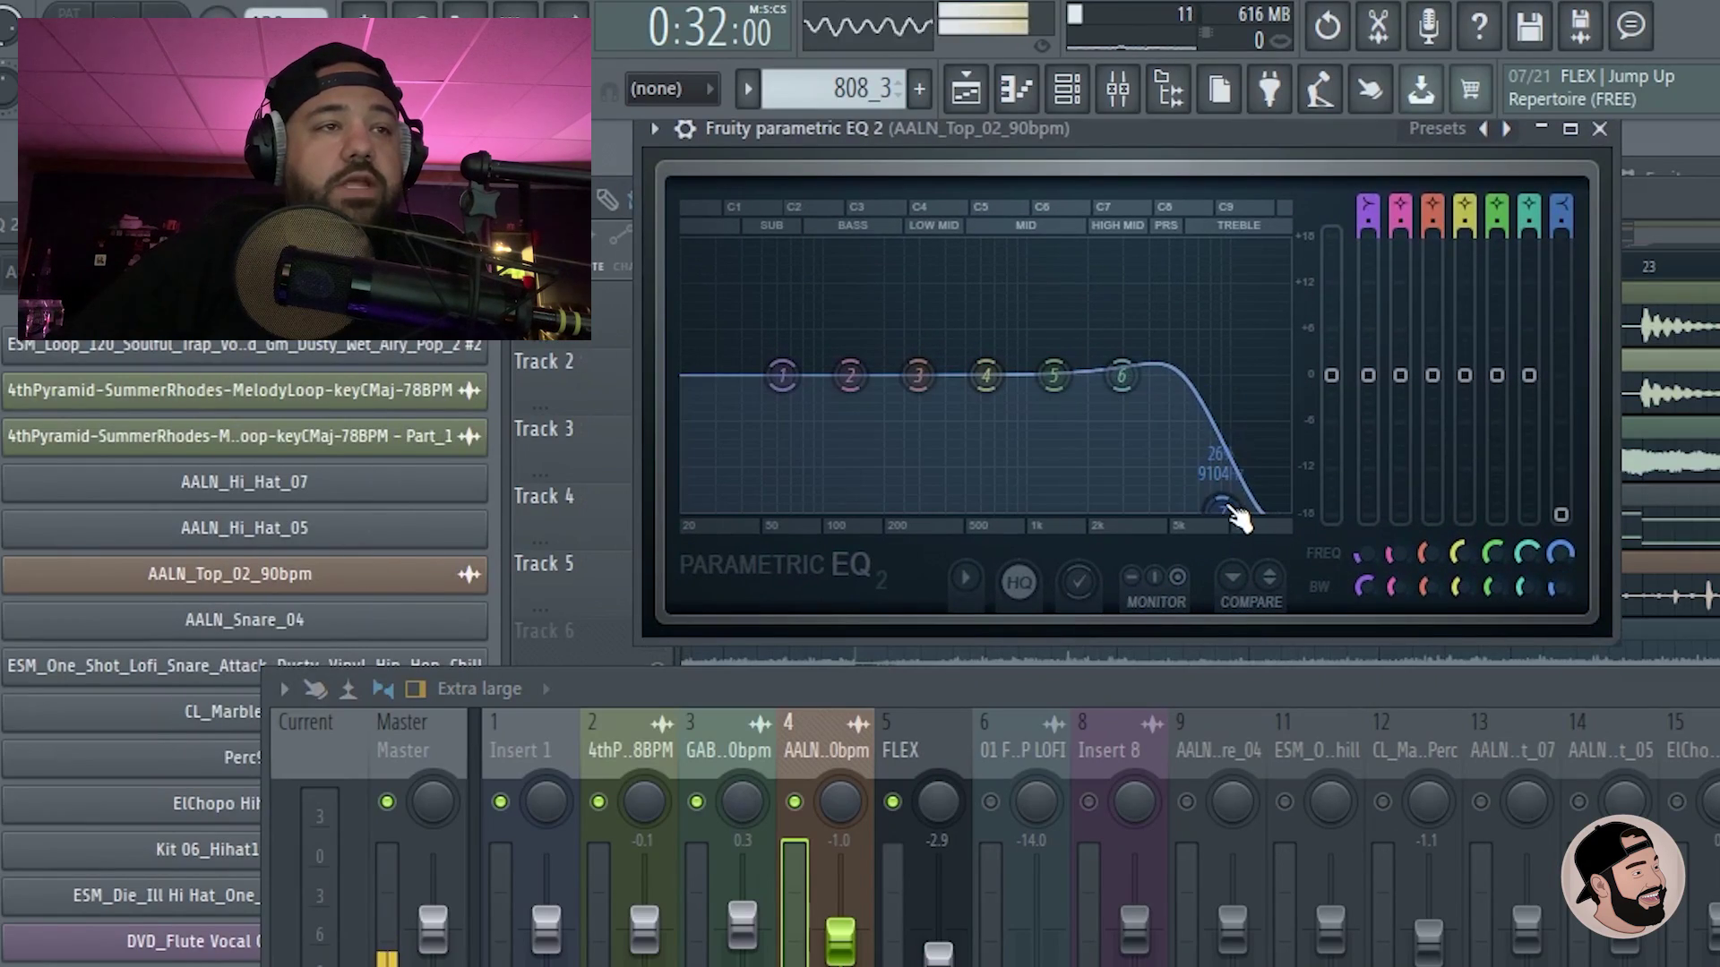
drag(782, 375, 795, 493)
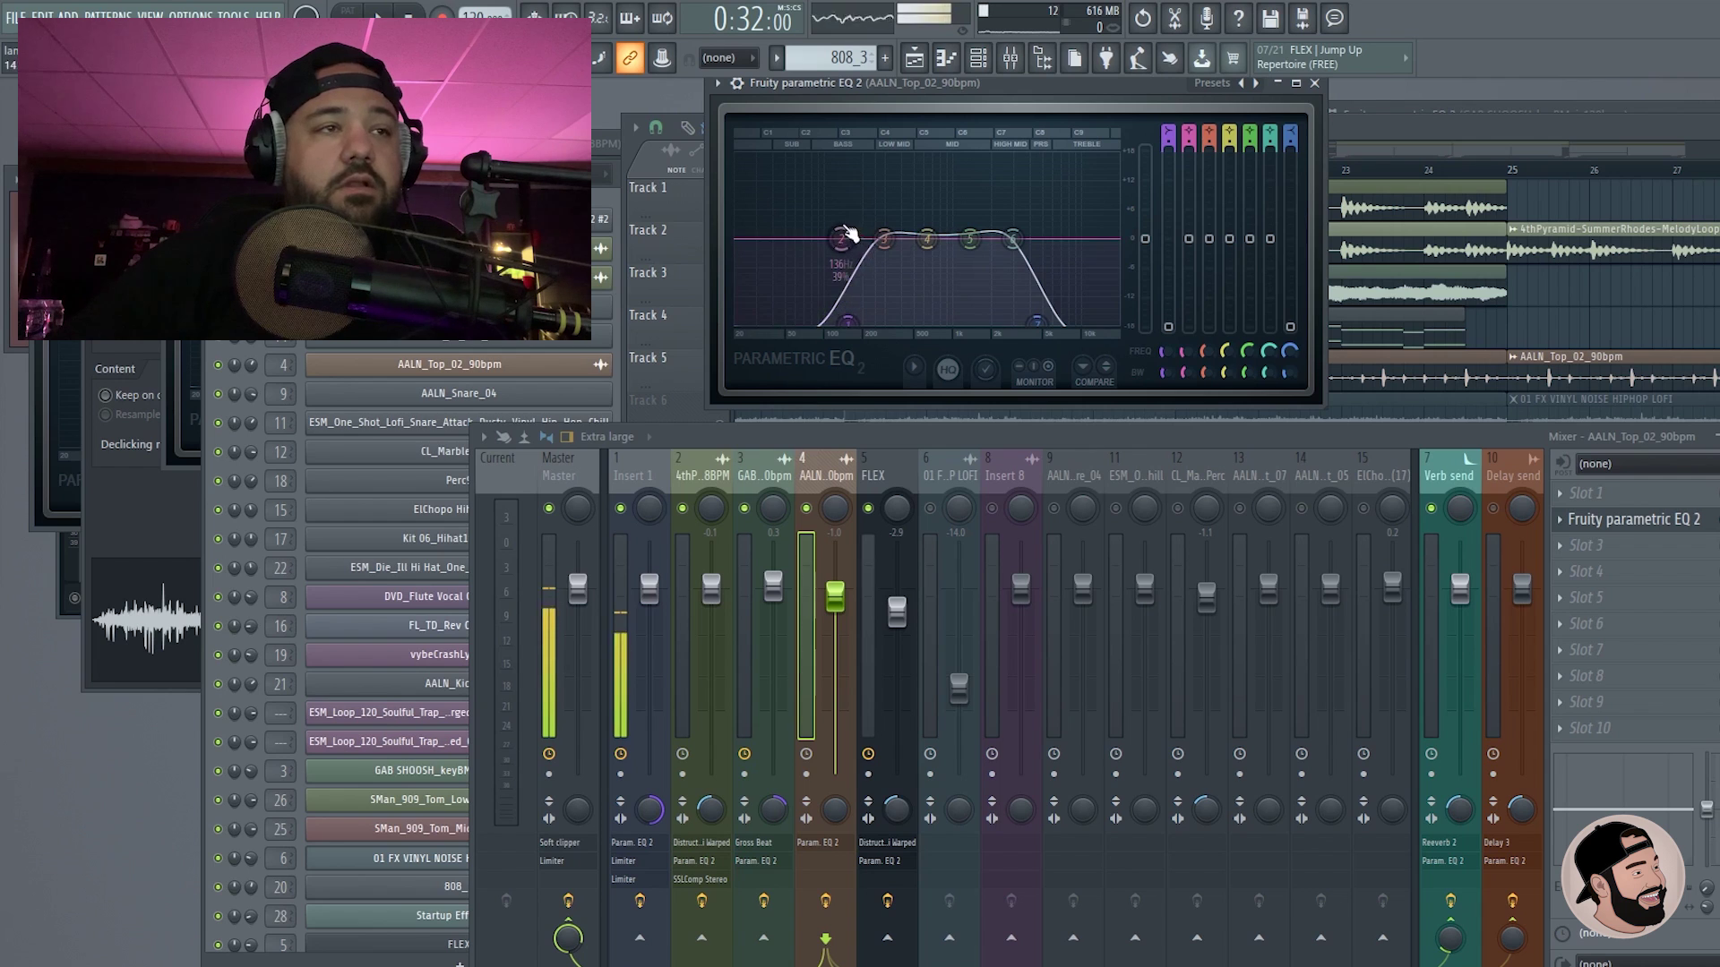
drag(841, 239, 855, 323)
drag(1019, 243, 1046, 263)
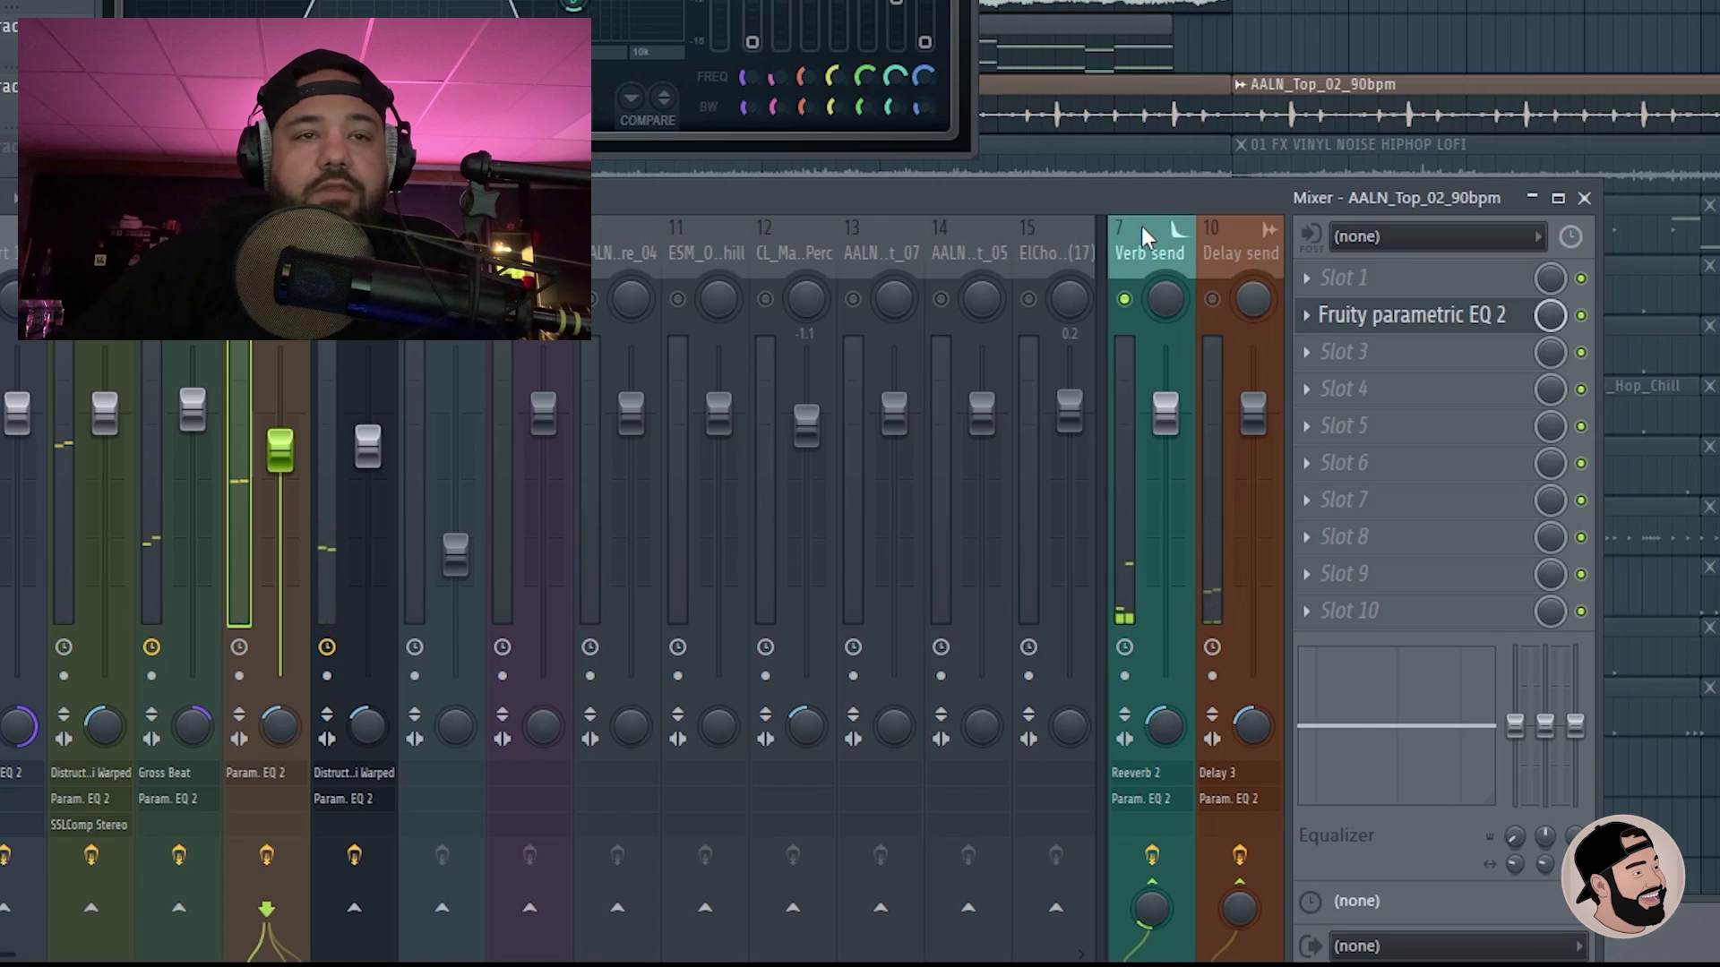
click(1229, 260)
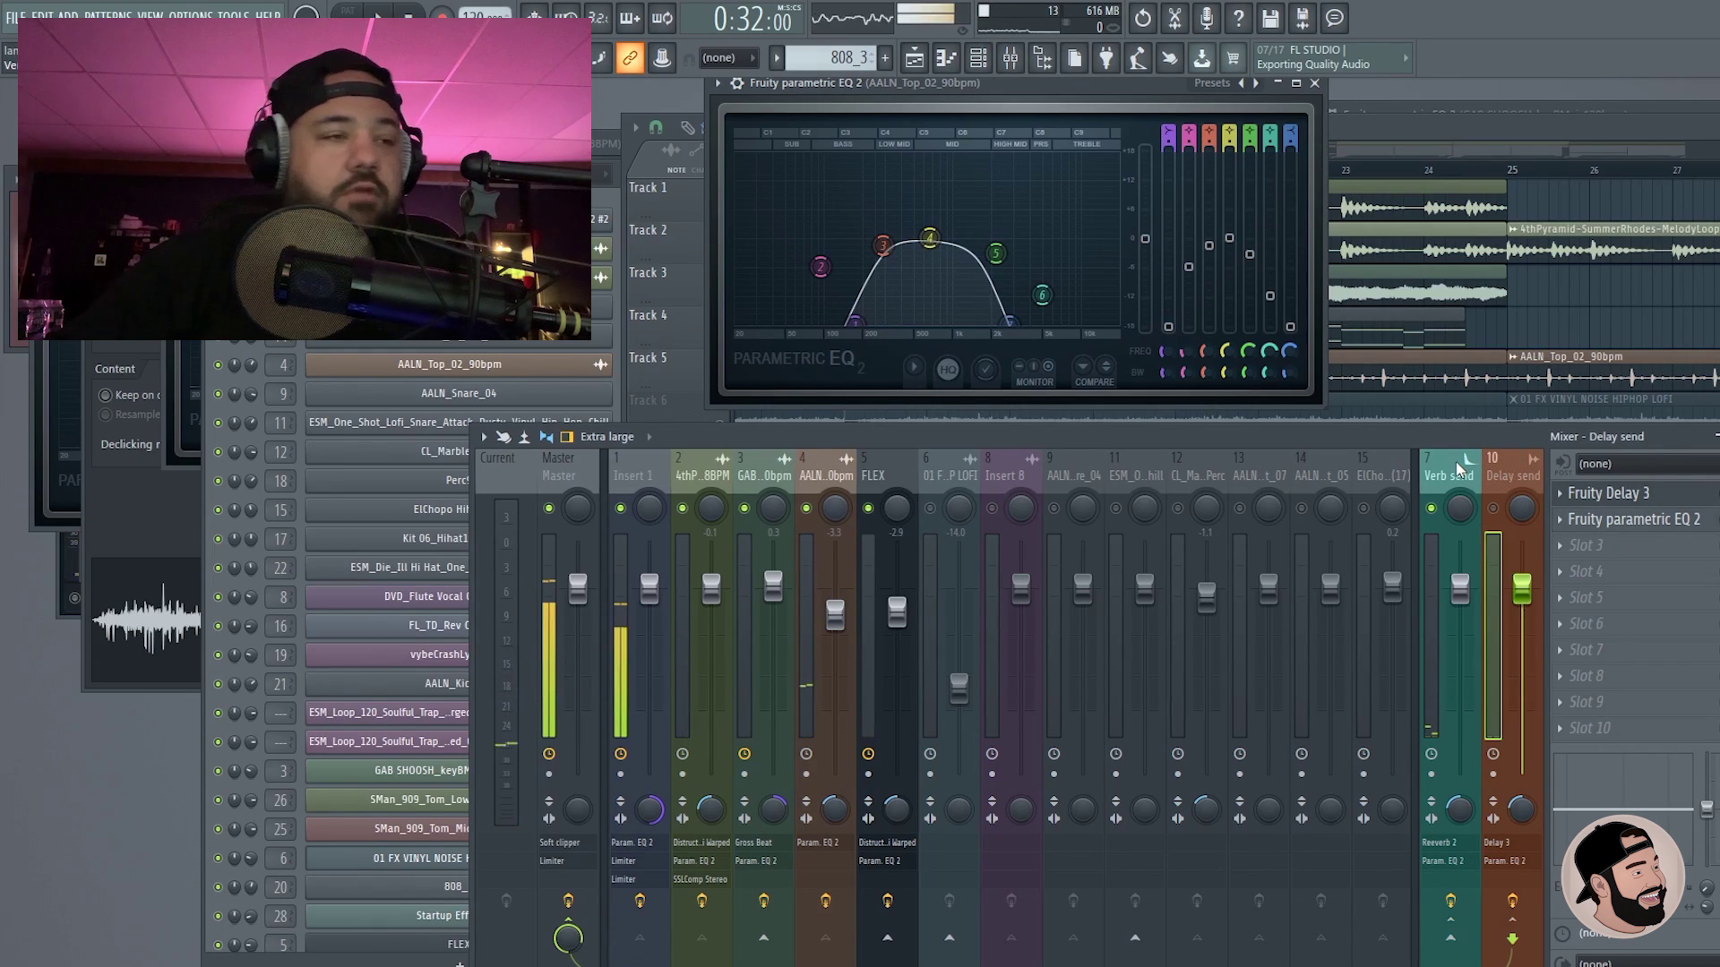
click(800, 475)
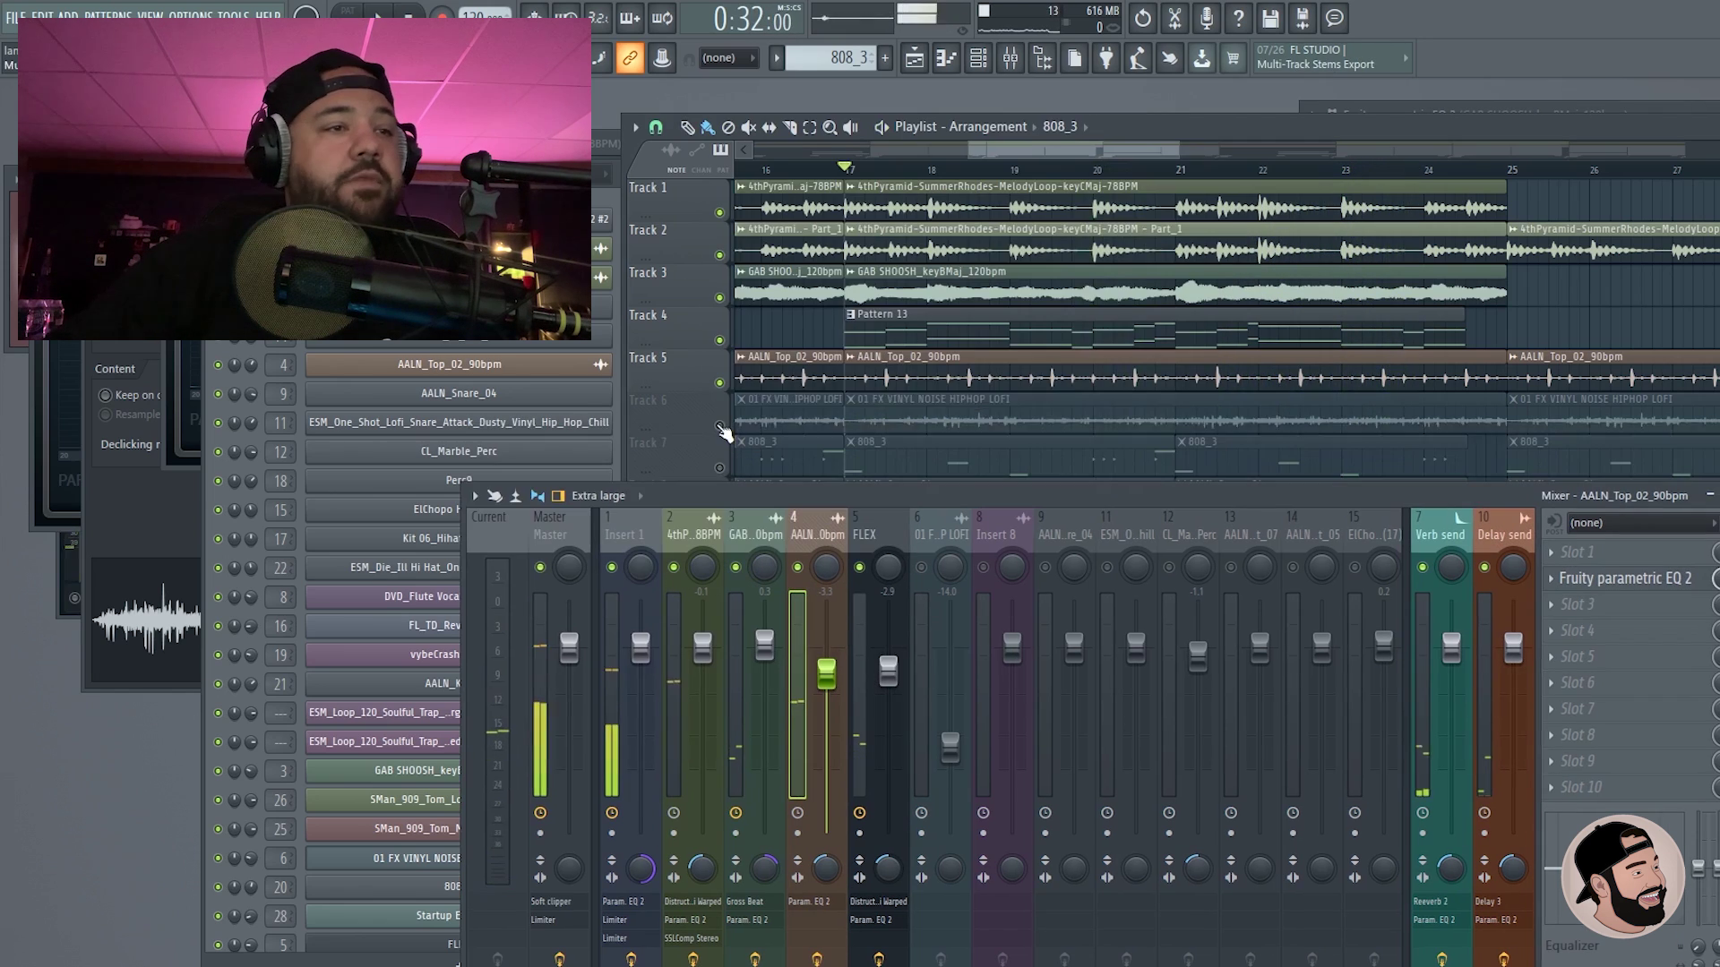
Step: Unmute the vinyl noise playlist track and adjust its mixer fader during playback, ending at a low background level
click(719, 426)
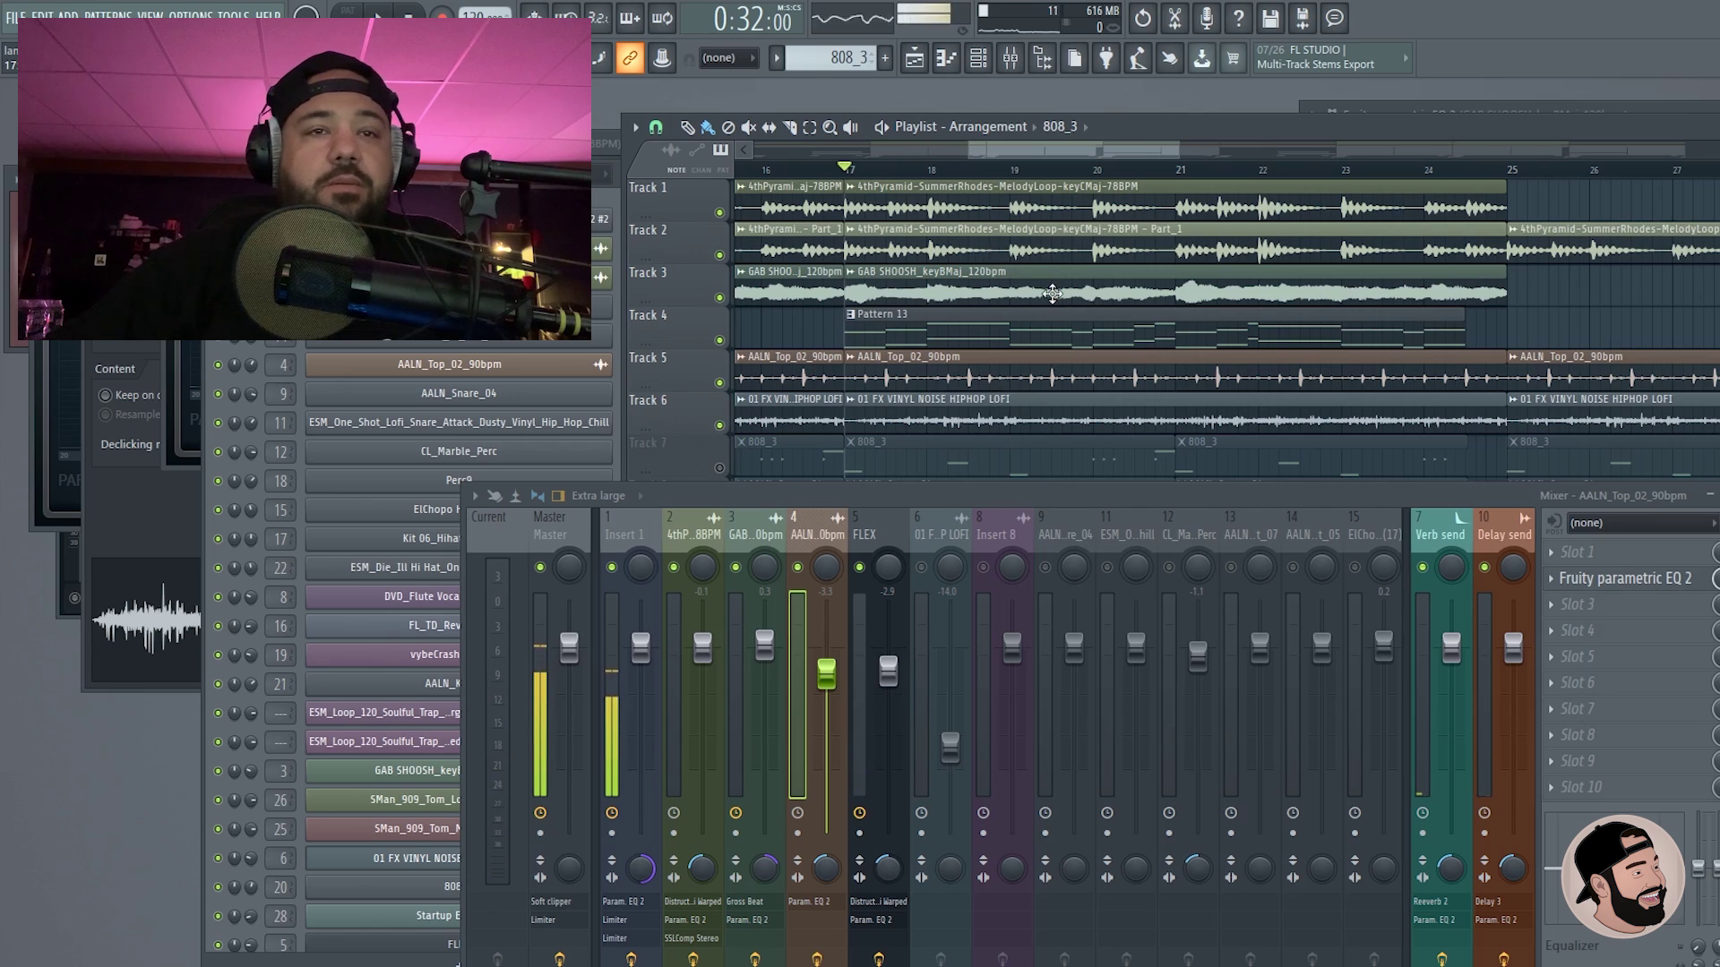
scroll(1052, 293, down, 5)
scroll(917, 363, up, 5)
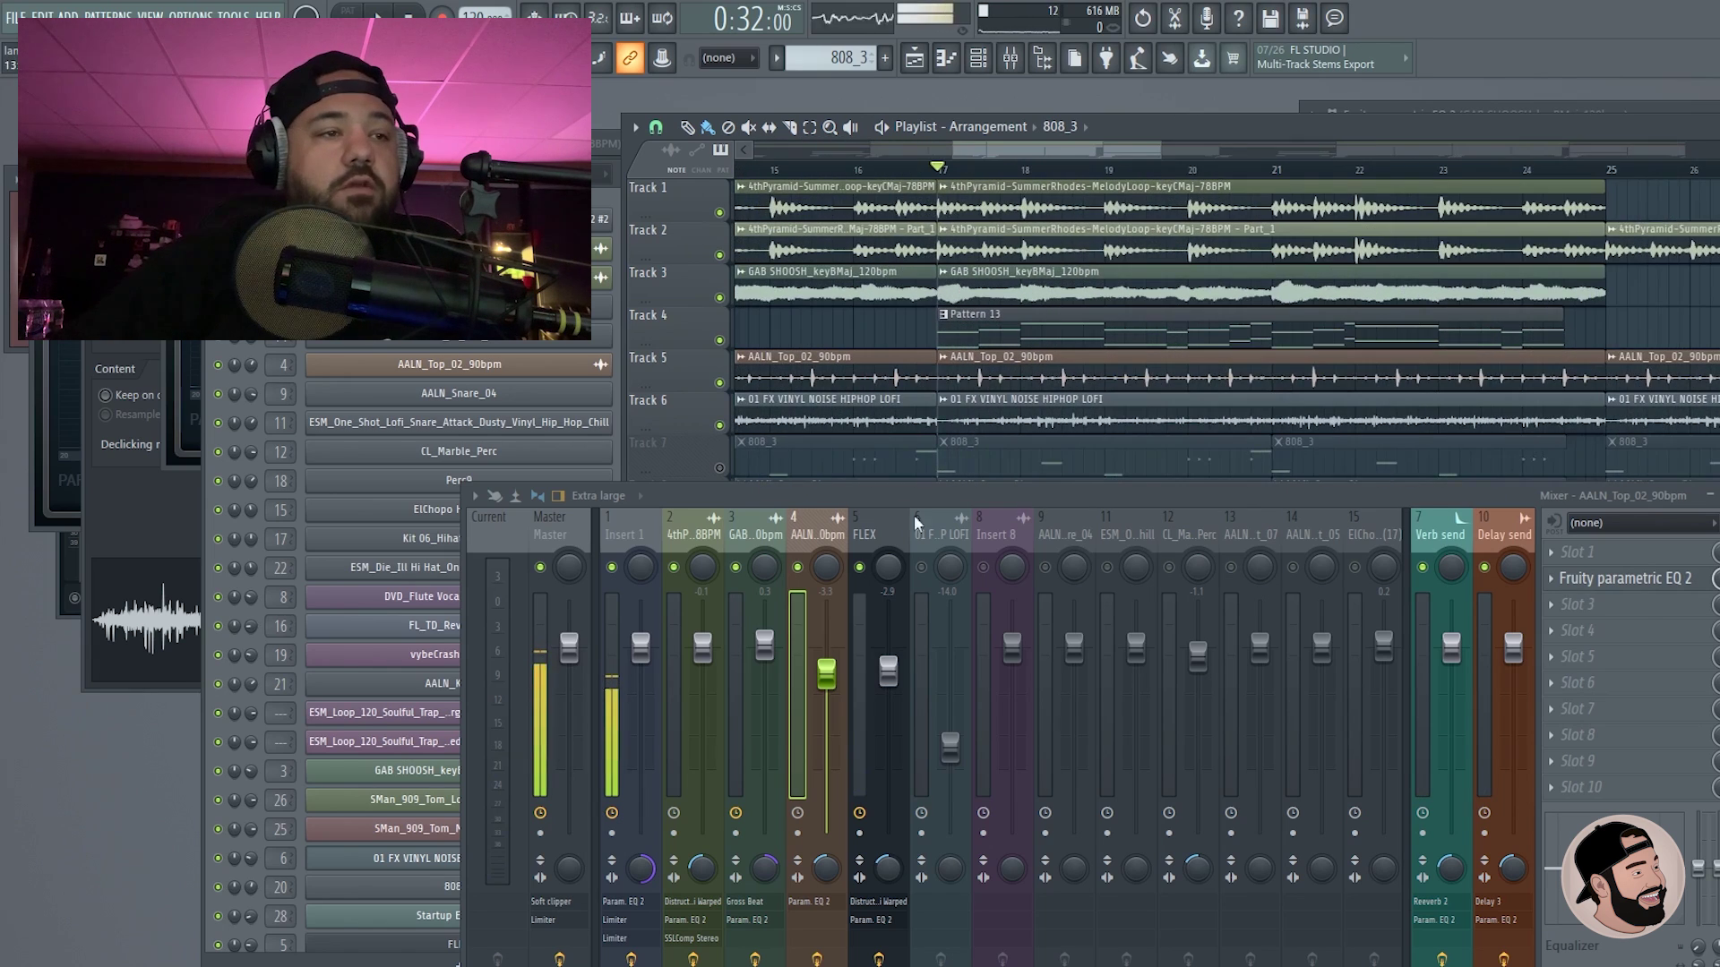
click(940, 548)
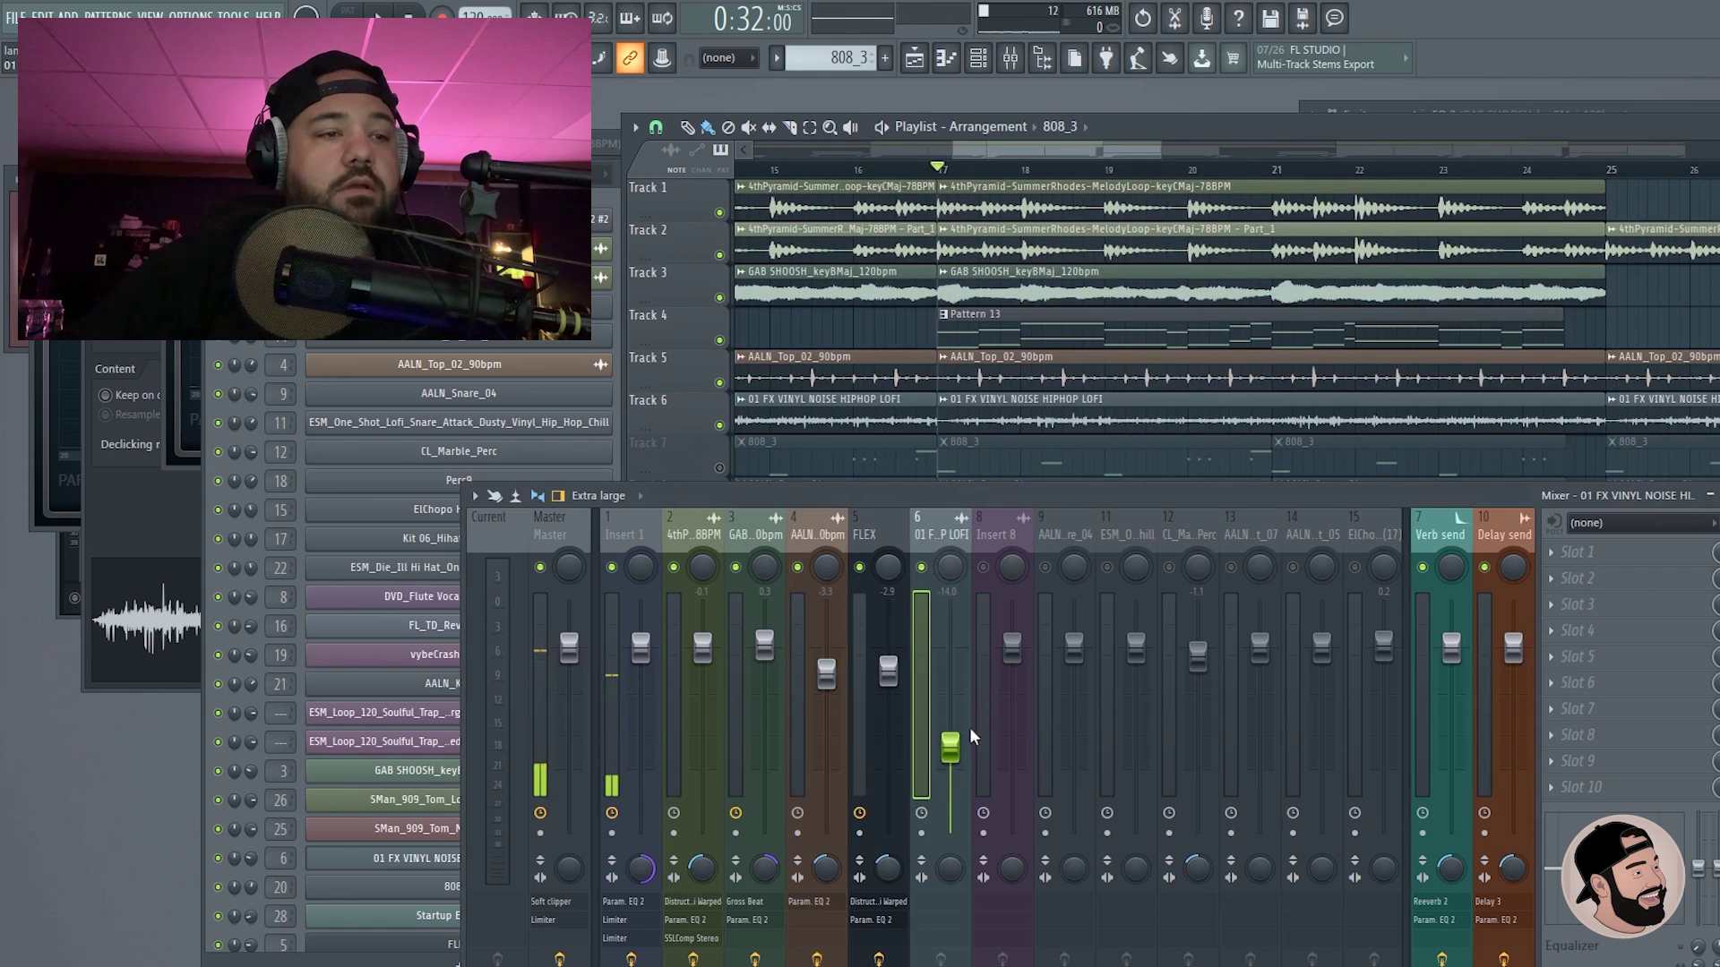
key(space)
drag(951, 745, 957, 662)
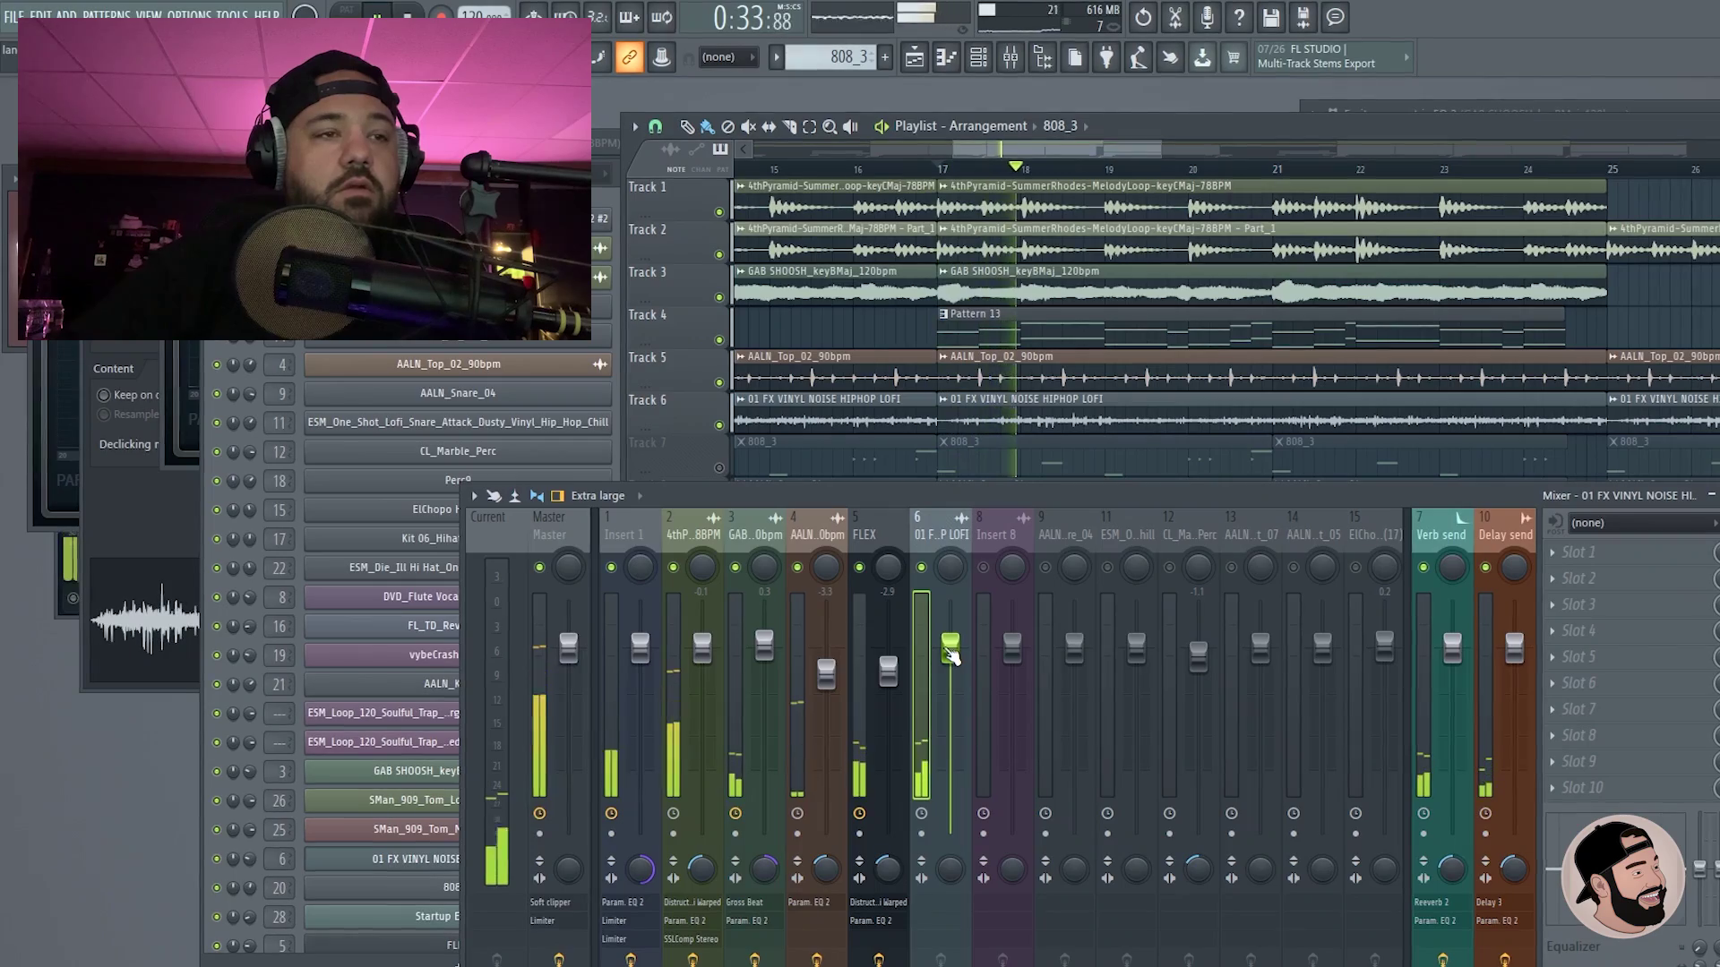
drag(951, 656, 951, 730)
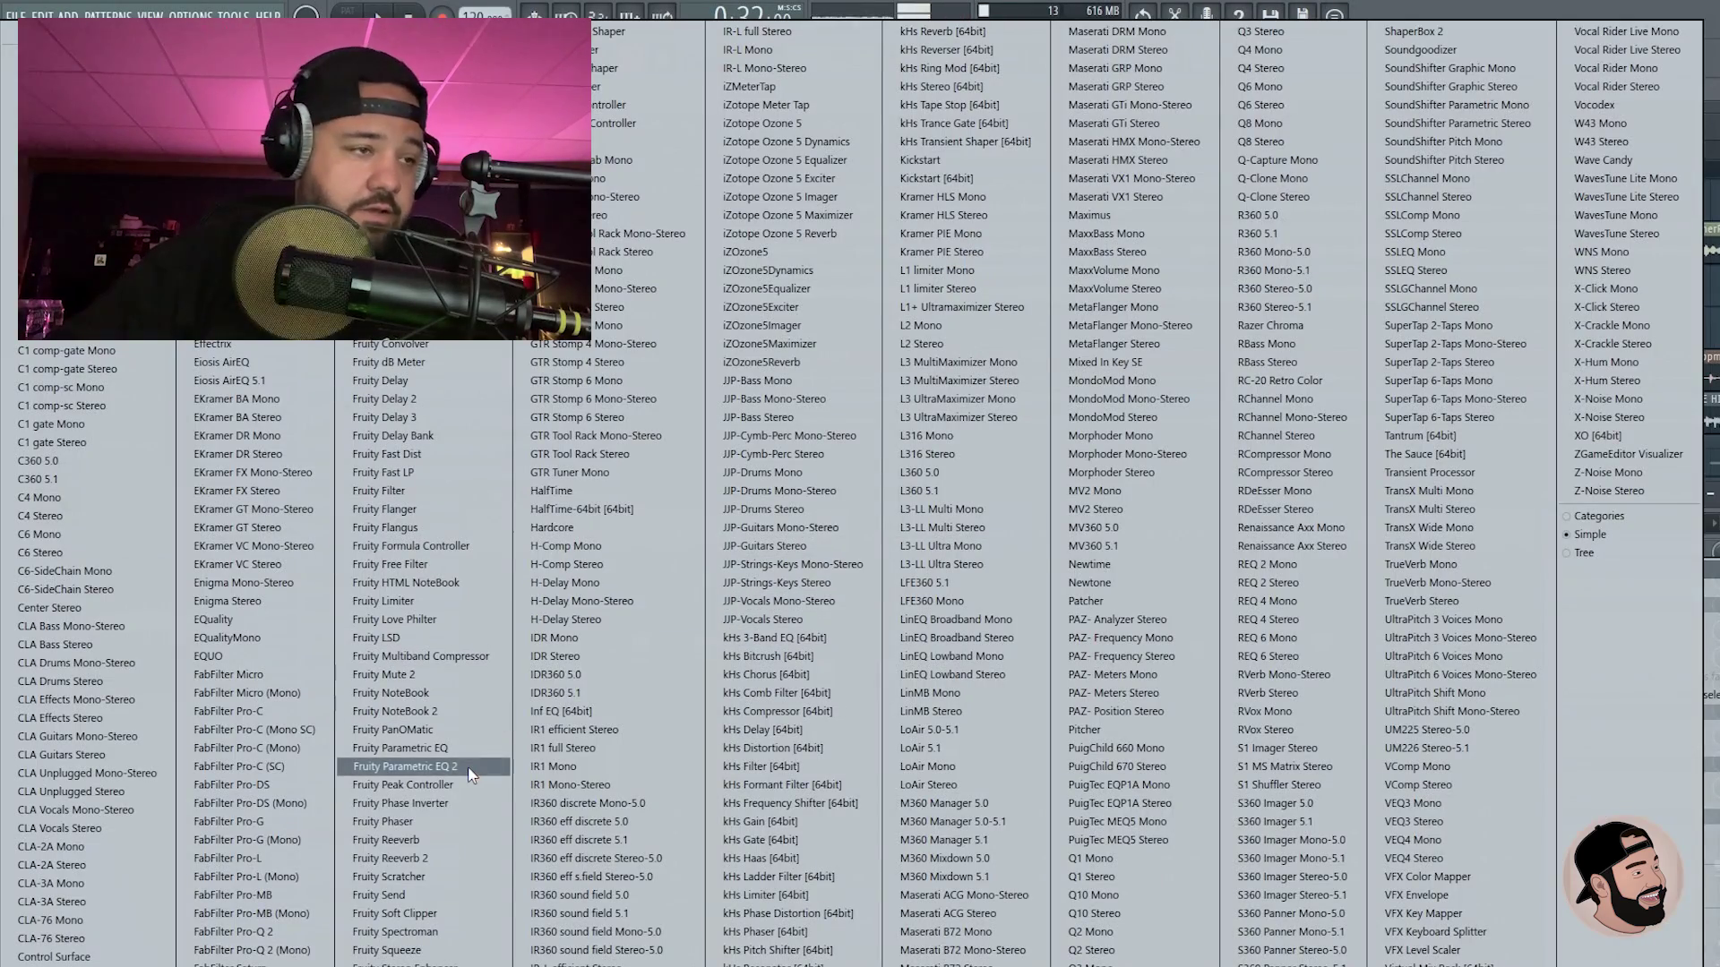
Step: Add Fruity Parametric EQ 2 to the vinyl noise mixer track and set band 7 as a high cut at about 14566 Hz
click(470, 772)
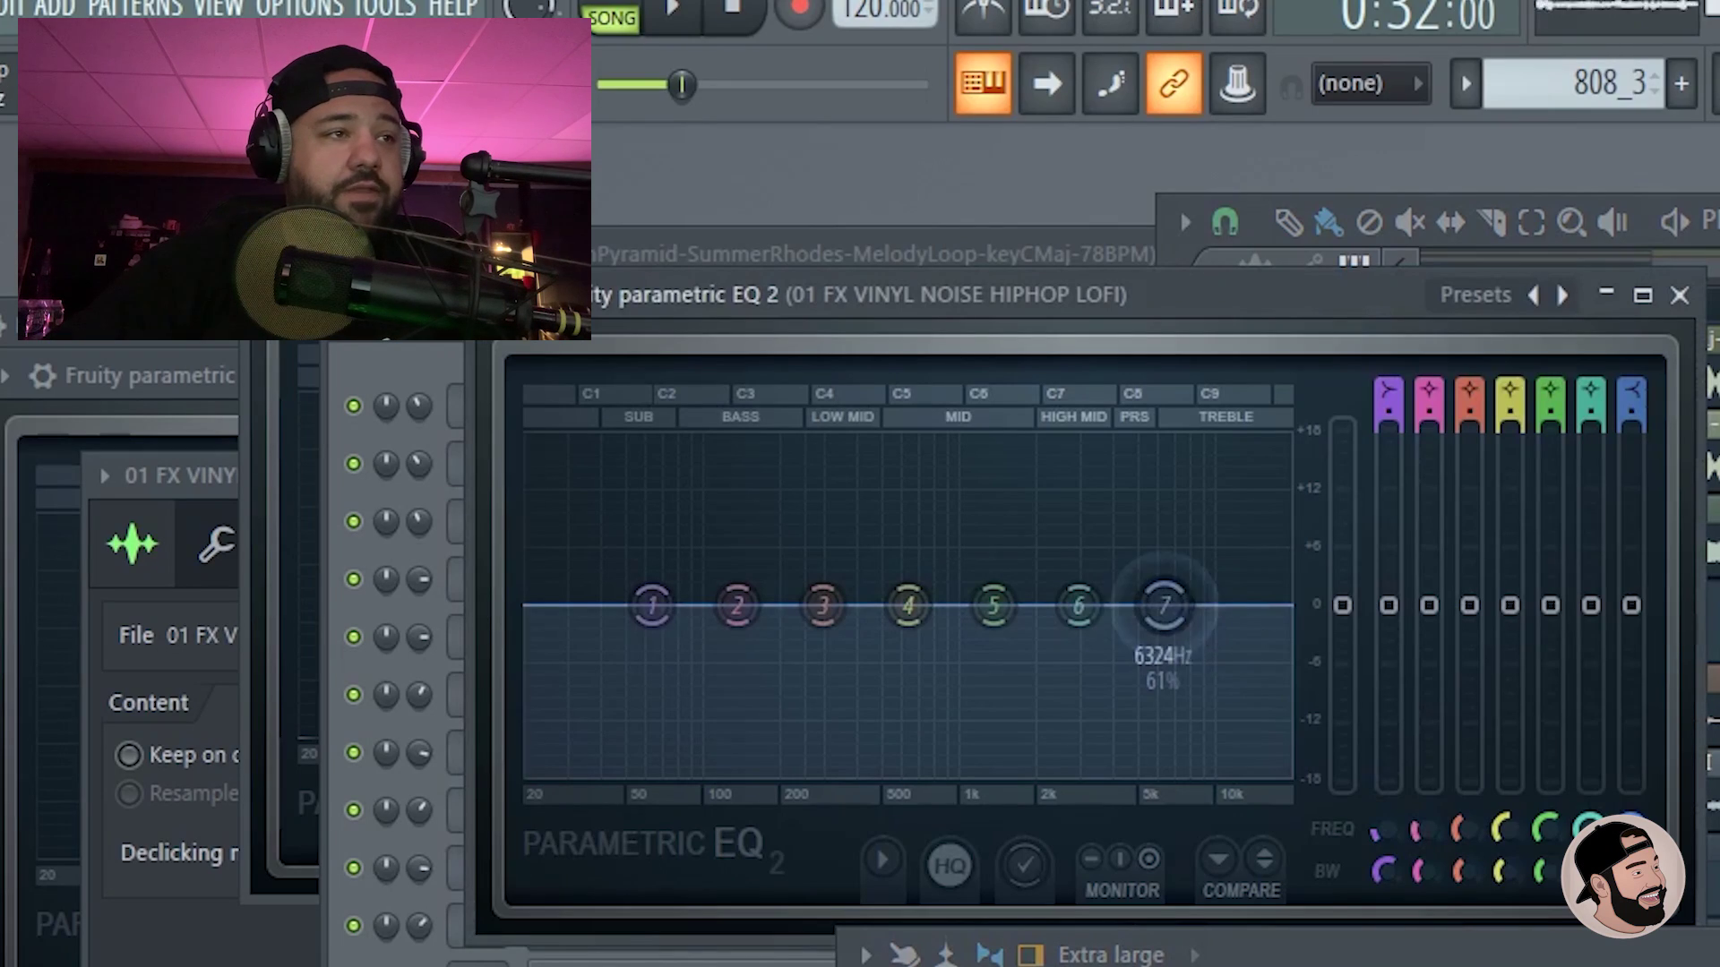
drag(614, 318, 681, 407)
drag(1286, 768, 1270, 772)
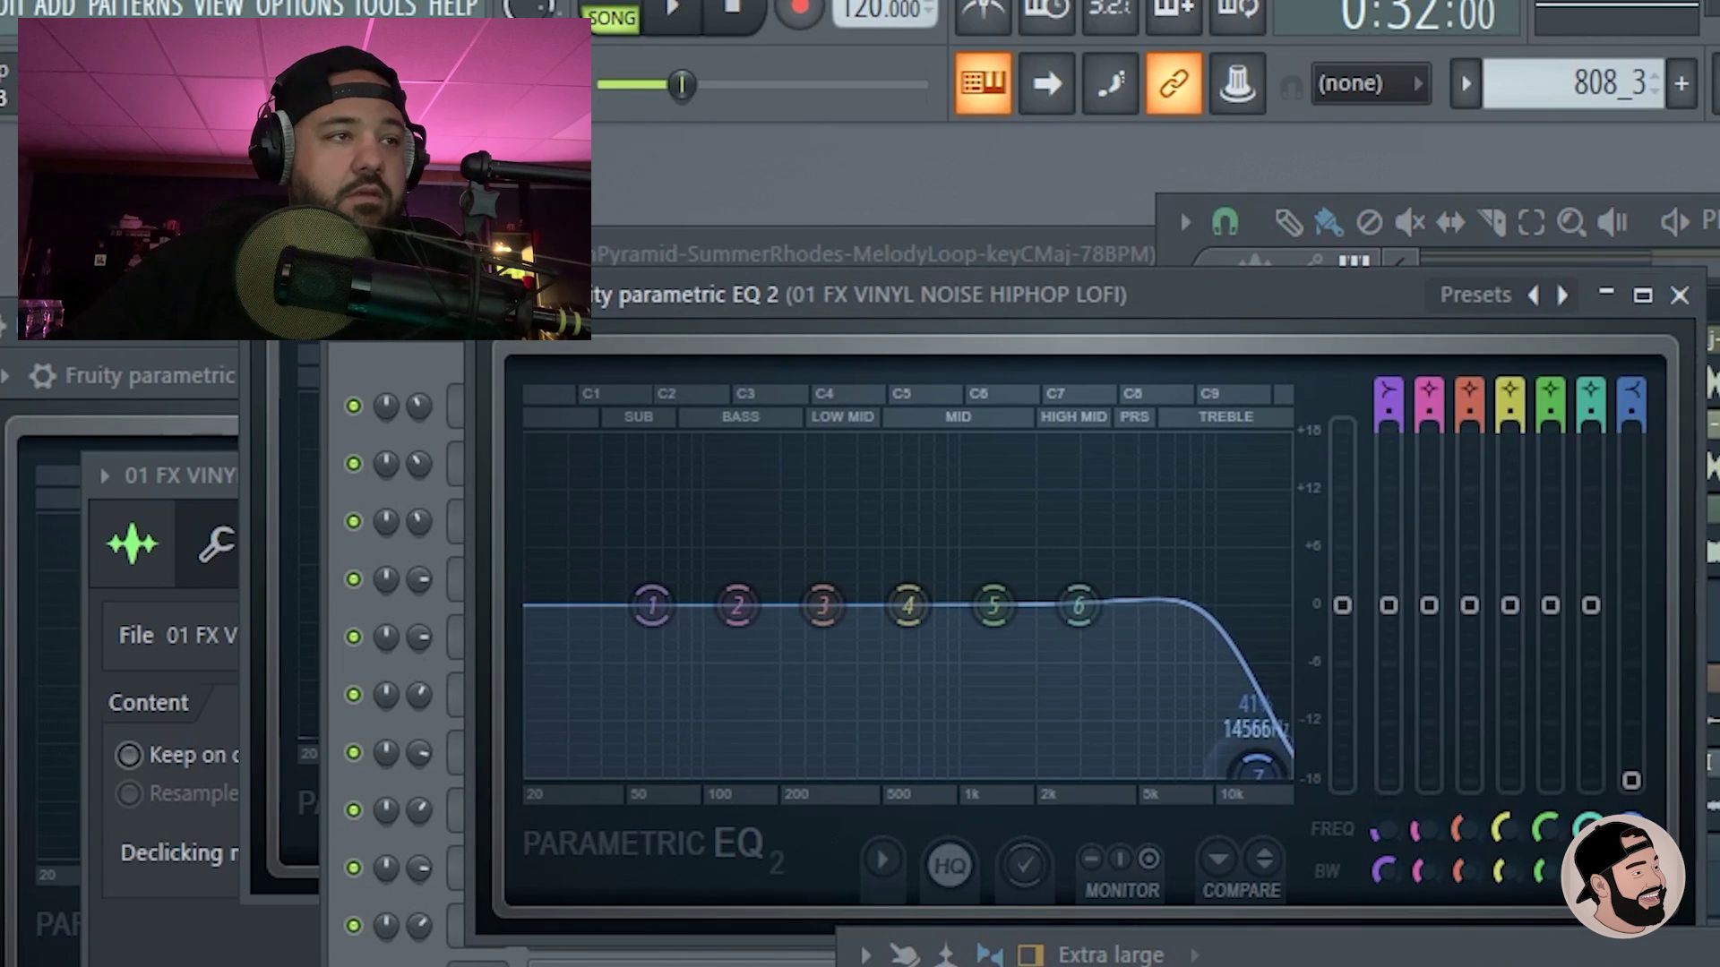
Step: On the vinyl noise EQ, cut the lows with band 1, dip band 2 slightly and move the low cut up in frequency
drag(653, 606, 663, 778)
drag(737, 605, 664, 625)
drag(650, 769, 704, 775)
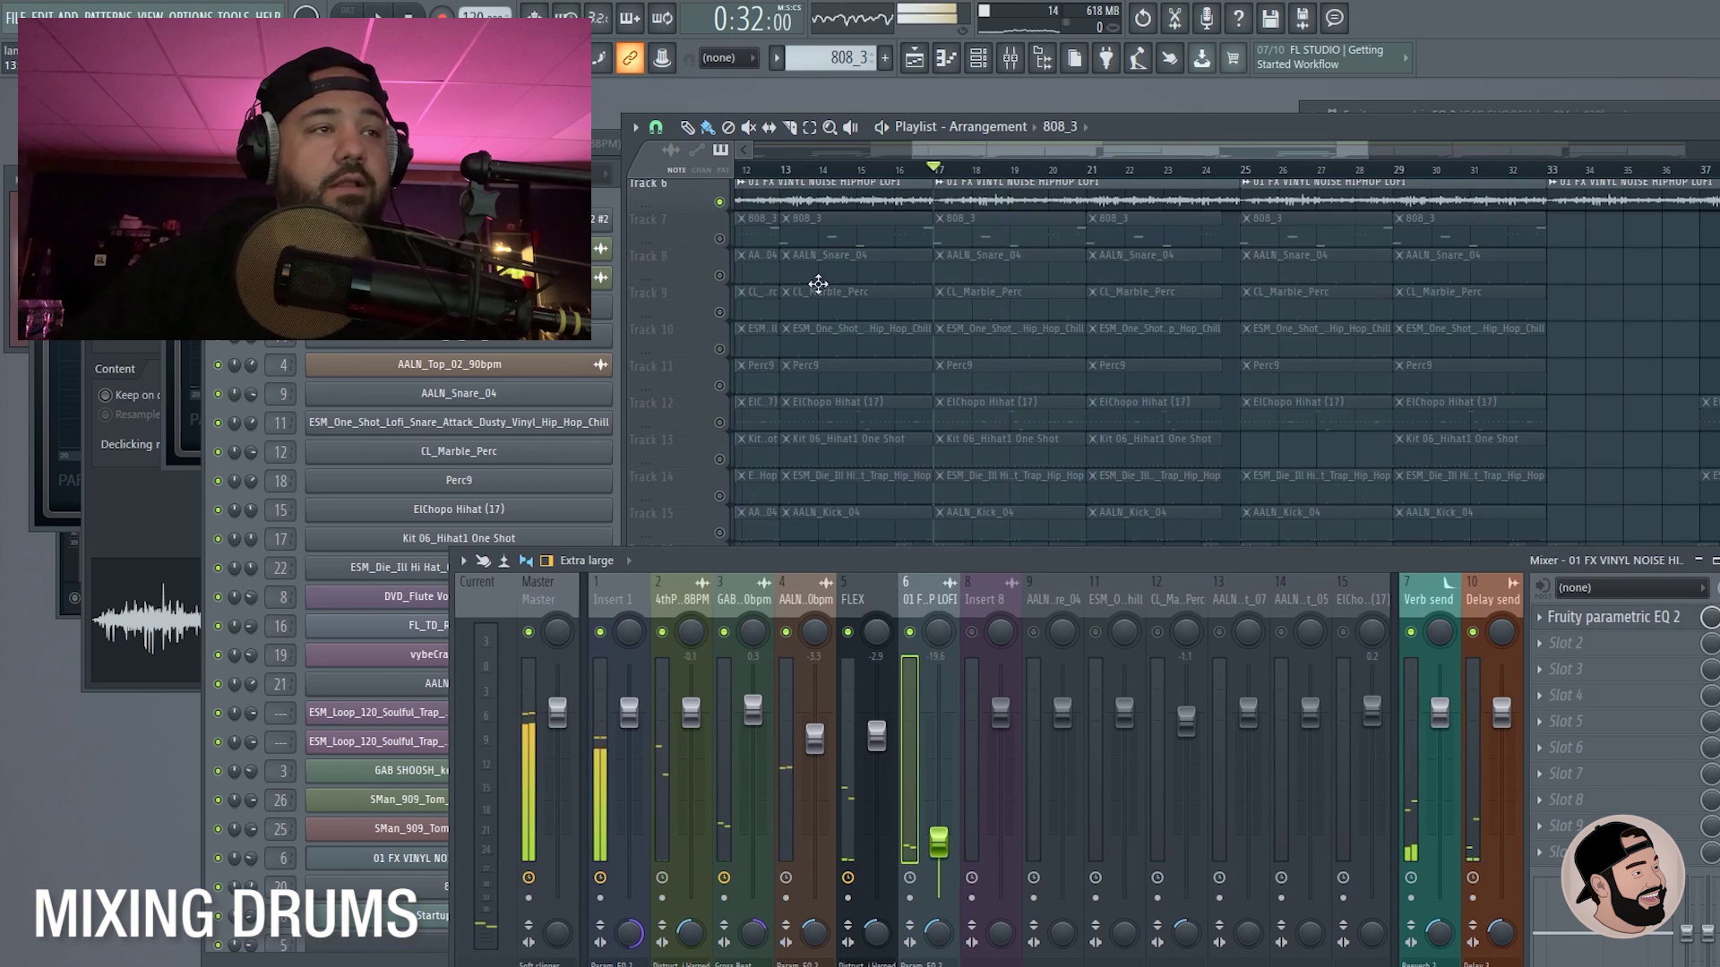
Step: Unmute the 808, snare, percussion, hi-hat, kick and transition effect tracks in the playlist, from Track 7 to Track 18
click(719, 238)
click(719, 275)
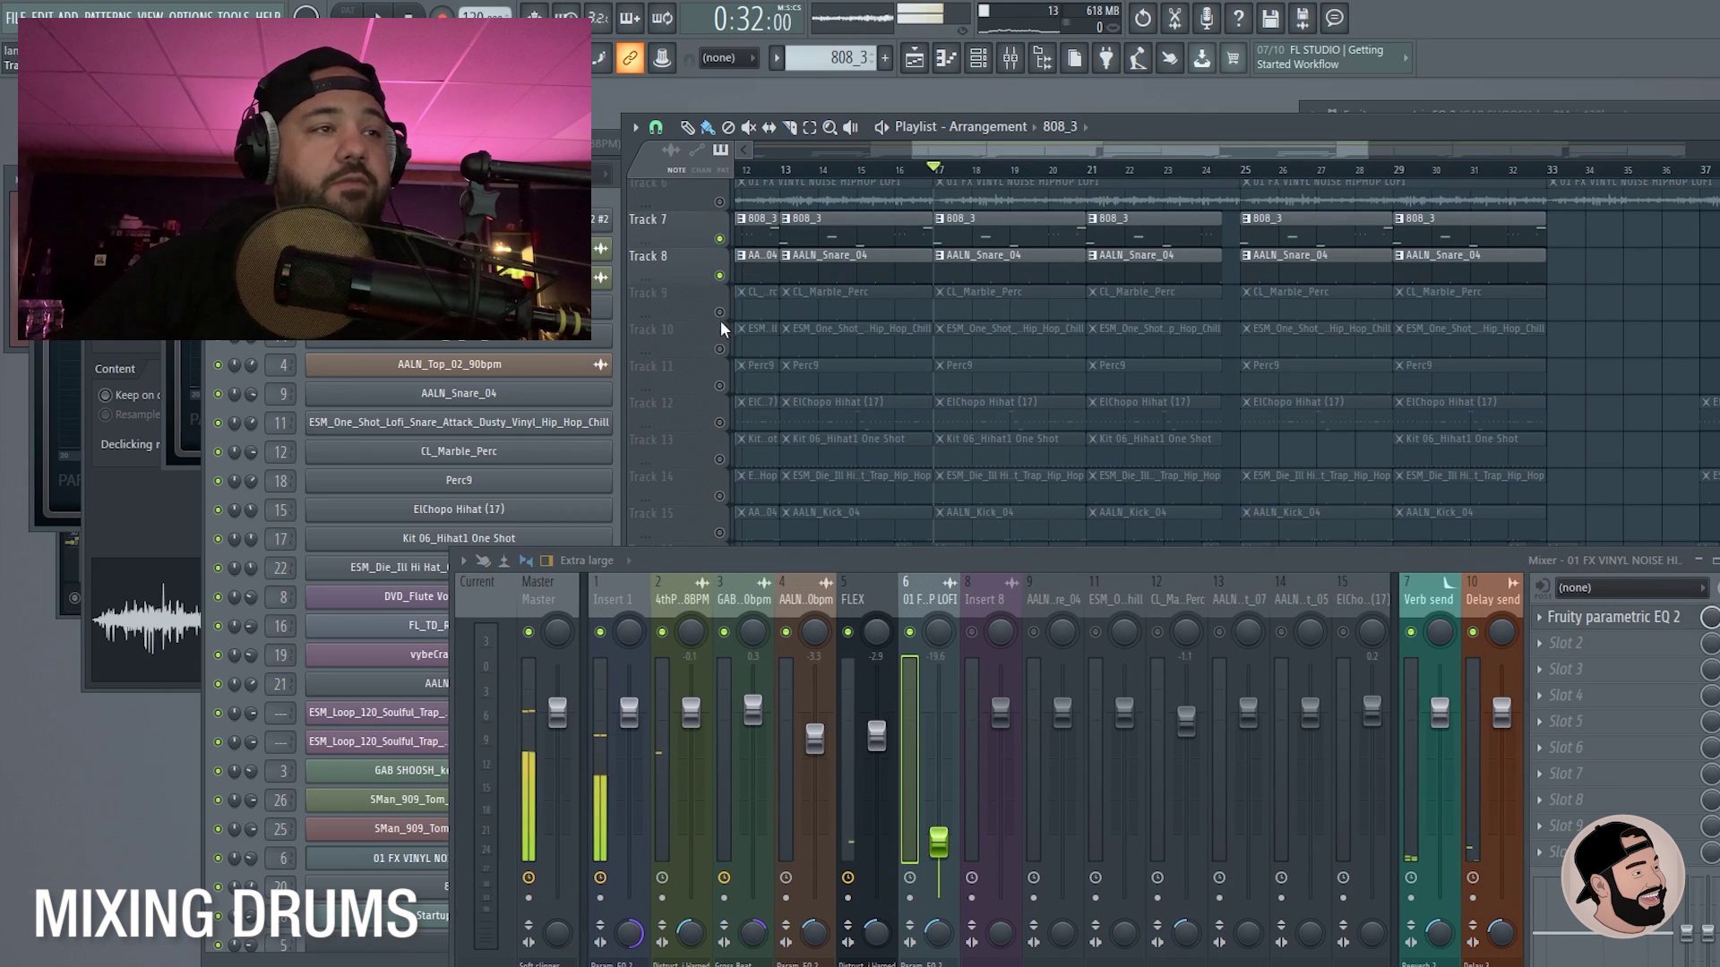
click(719, 312)
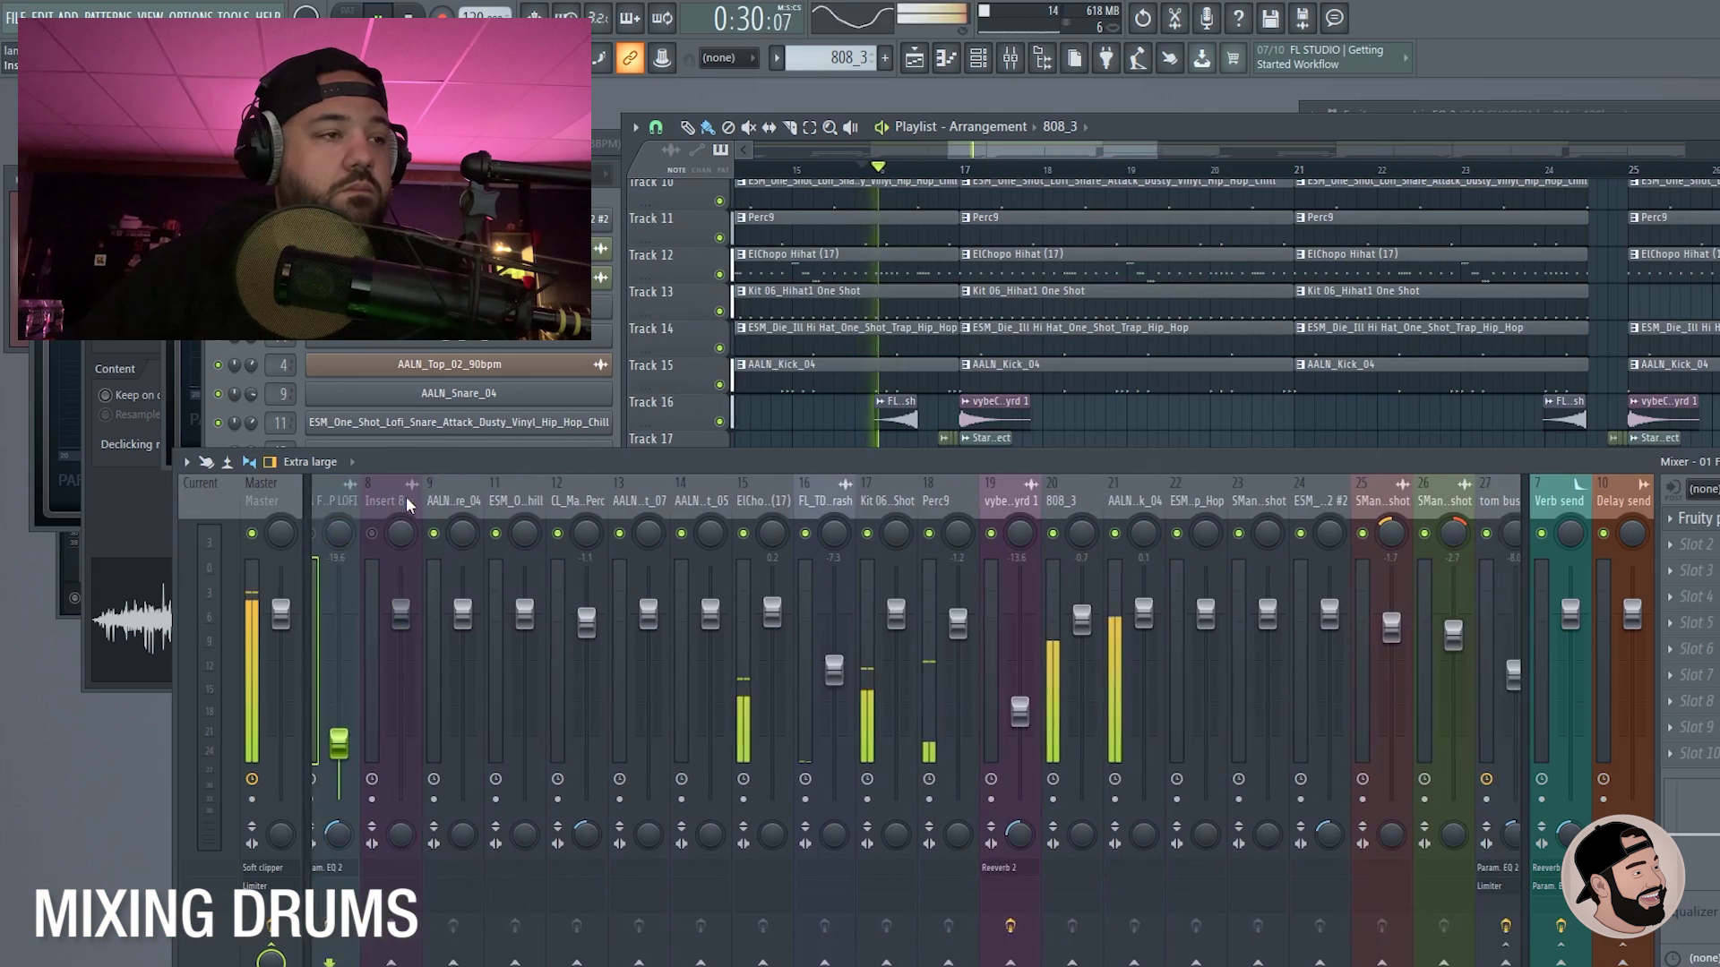
scroll(407, 502, down, 4)
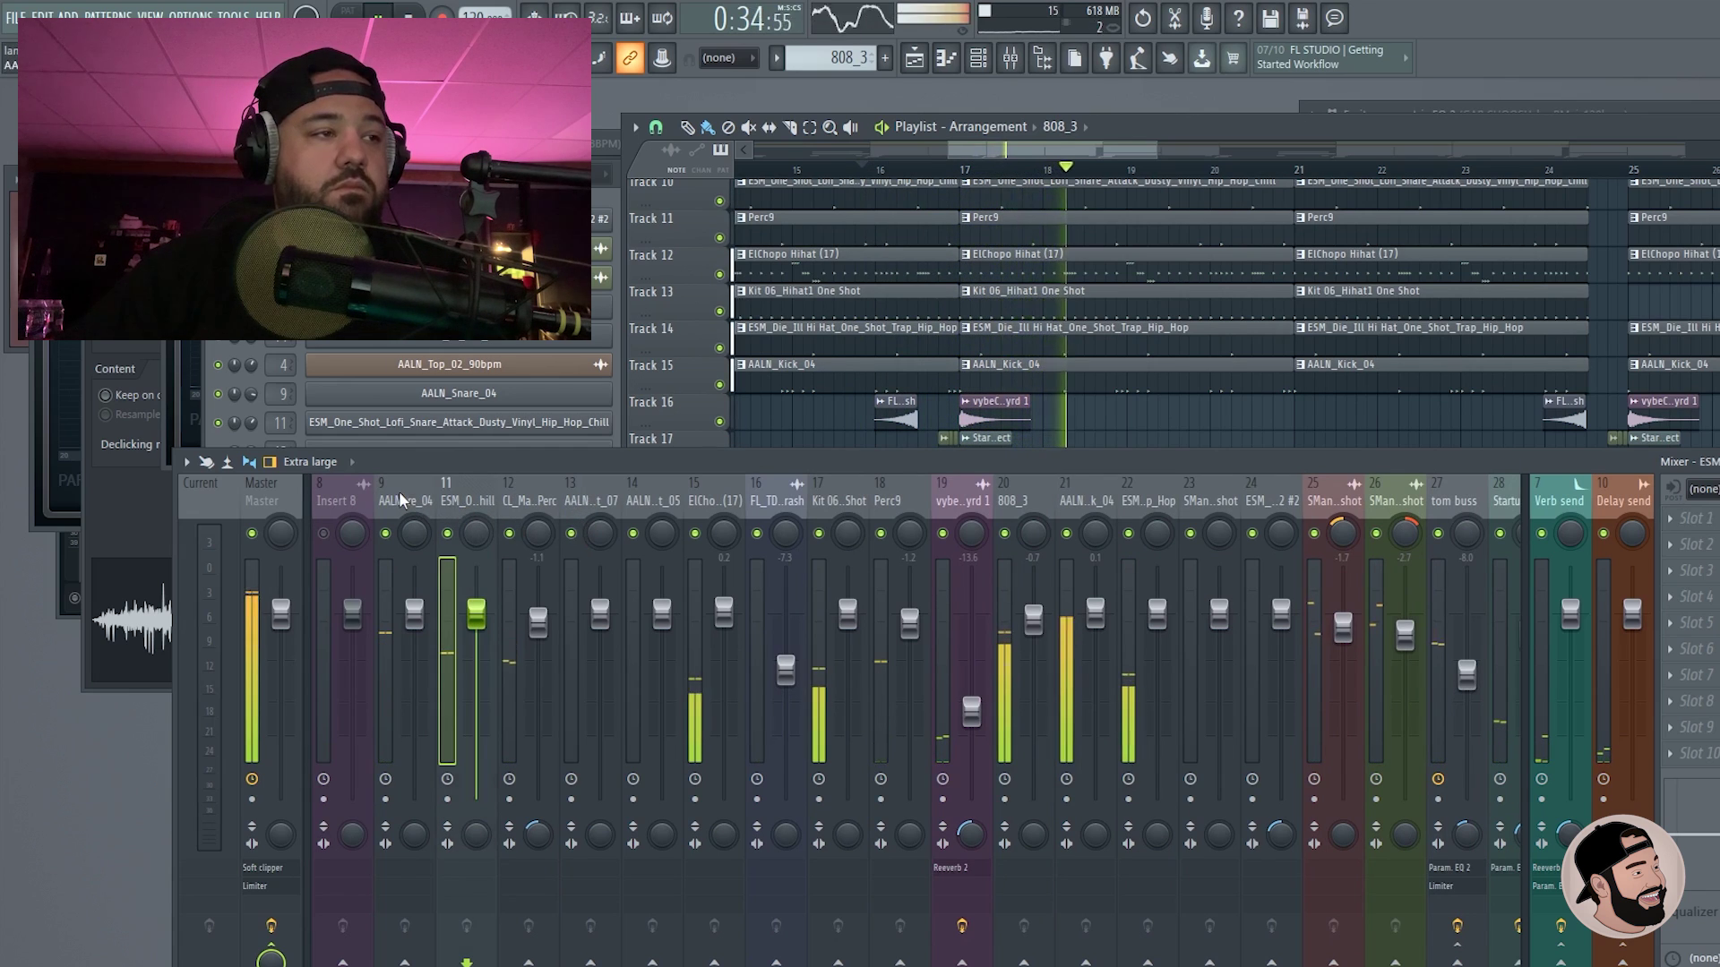
Step: Check the levels of the snare, percussion and hi-hat mixer tracks during playback
click(429, 618)
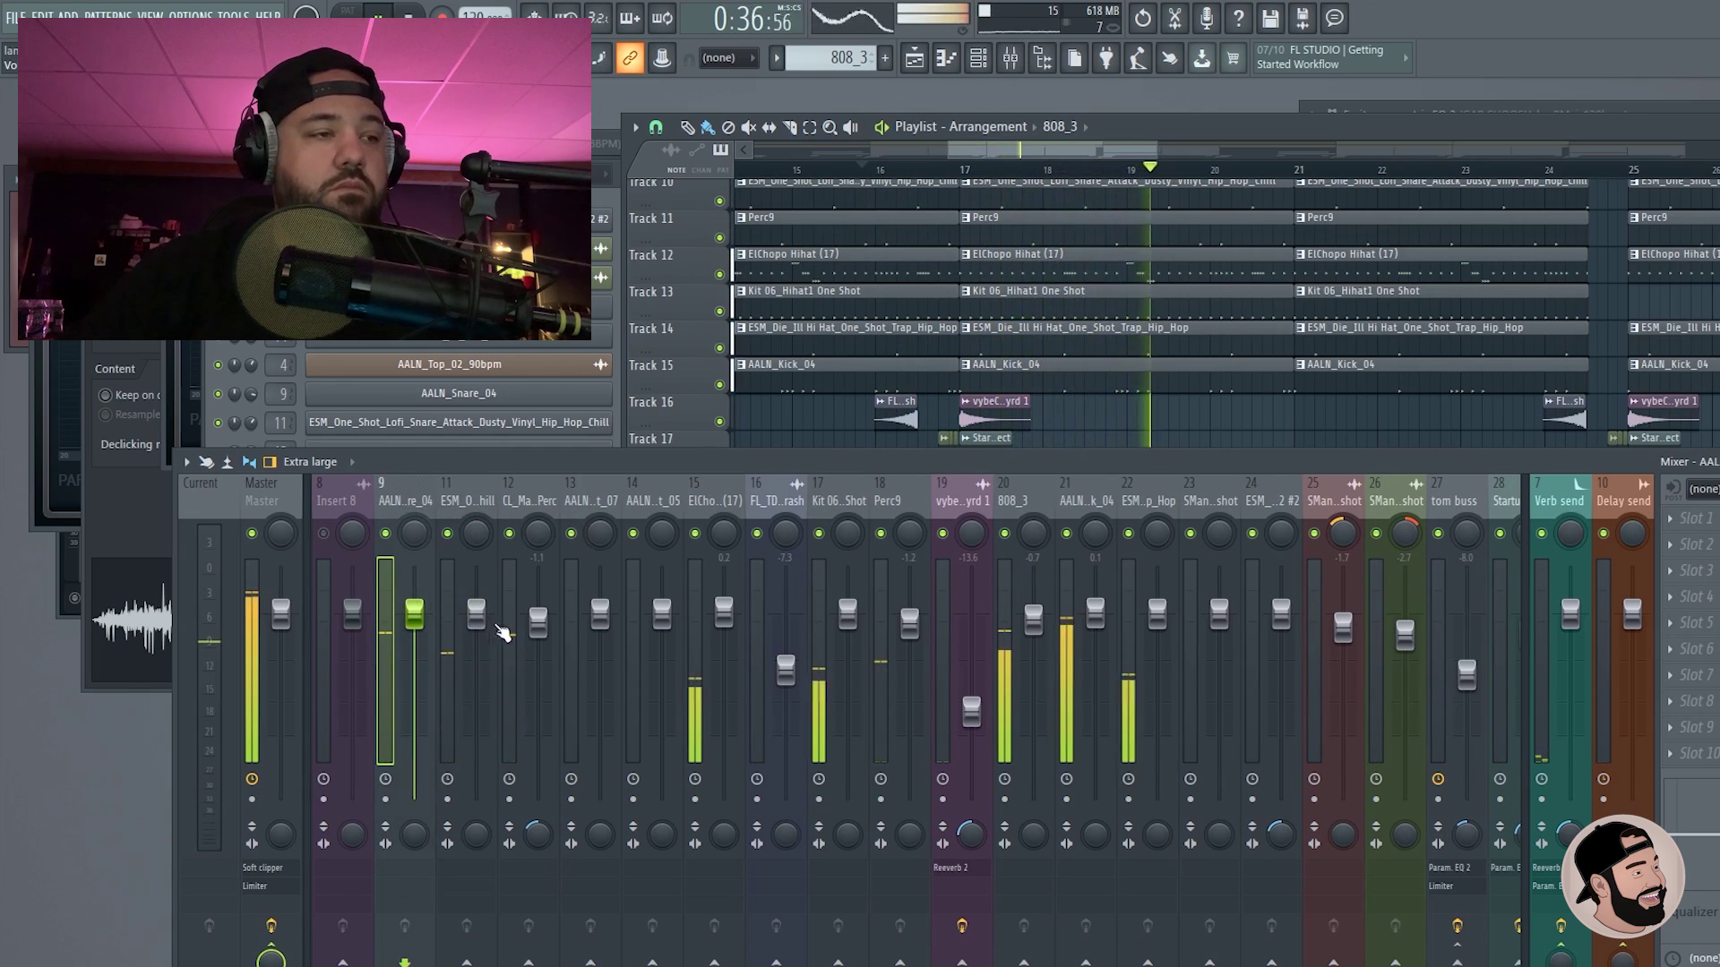
click(541, 625)
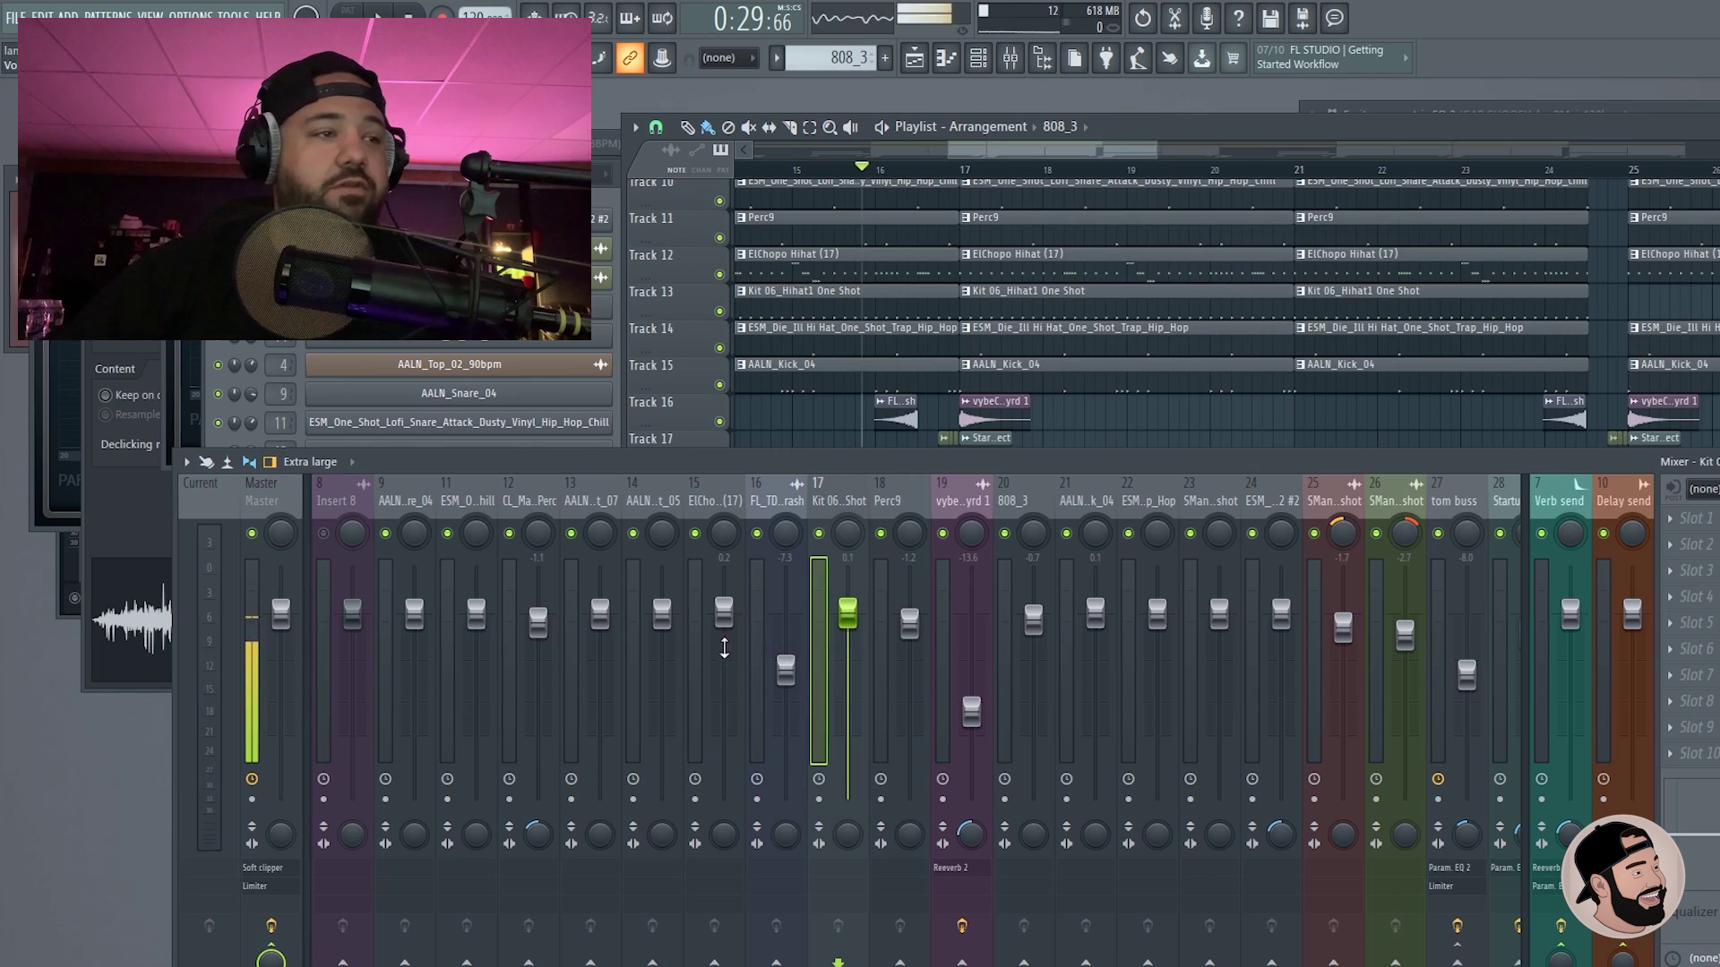
drag(403, 498, 1218, 497)
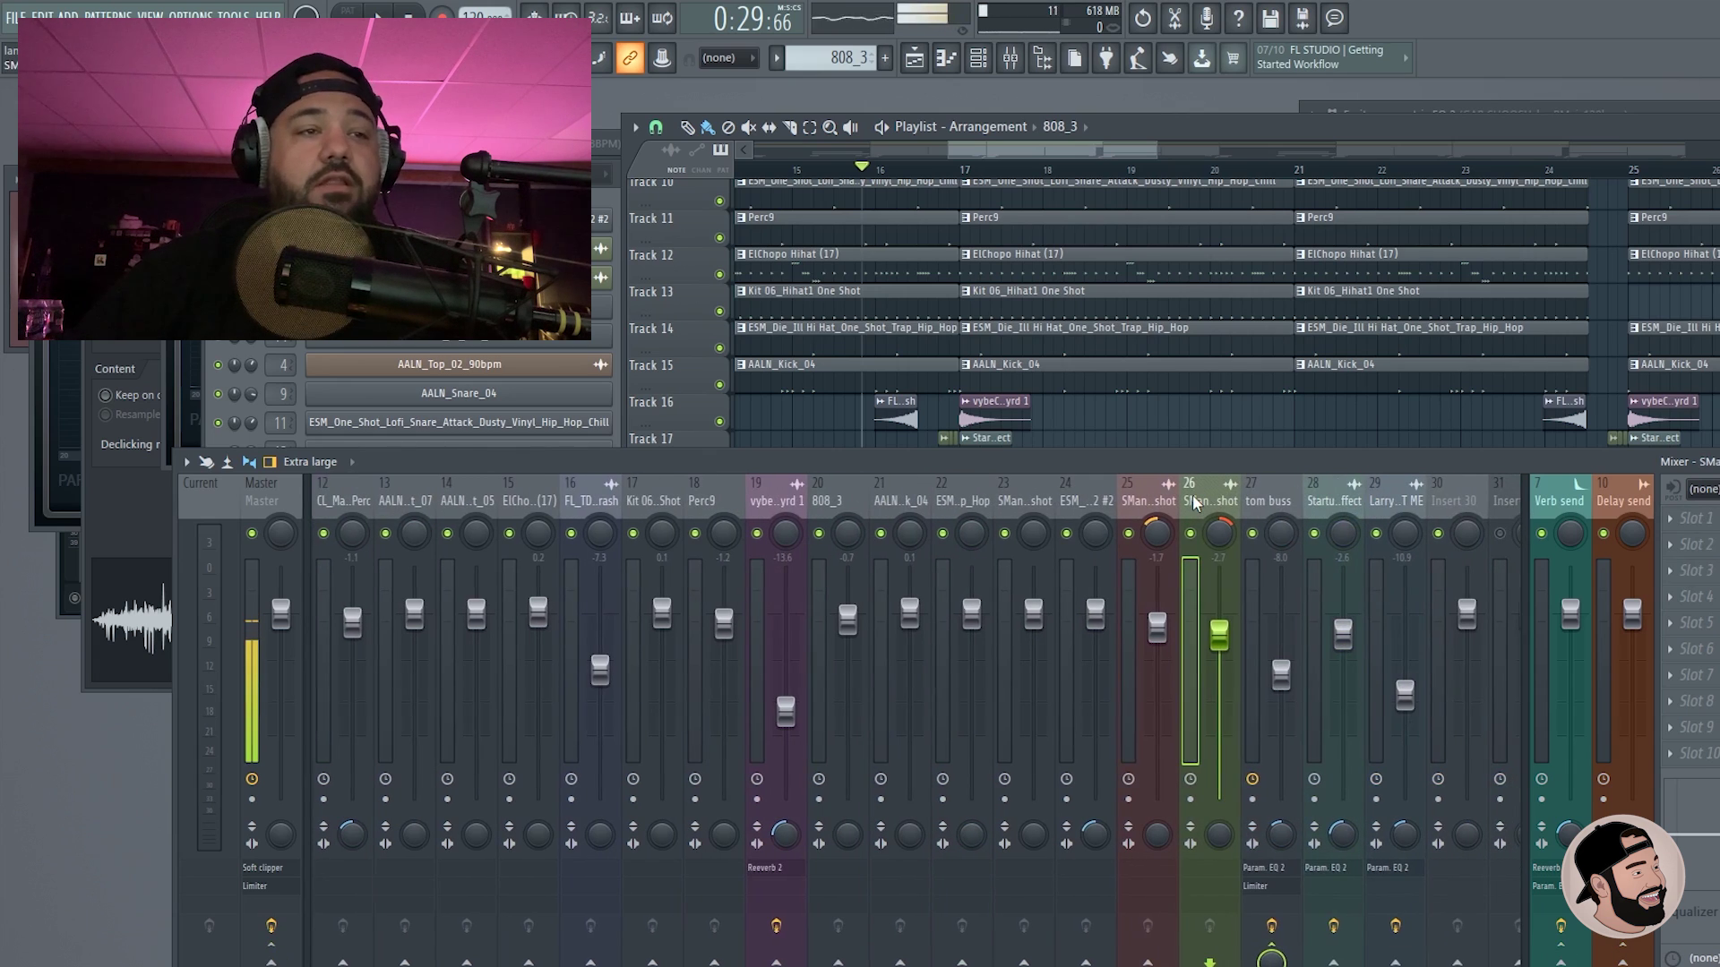
Step: Play the reverse crash, tom and Startup Effect transition around bar 17 and check its mixer levels
scroll(1191, 507, down, 3)
drag(1104, 471, 1071, 626)
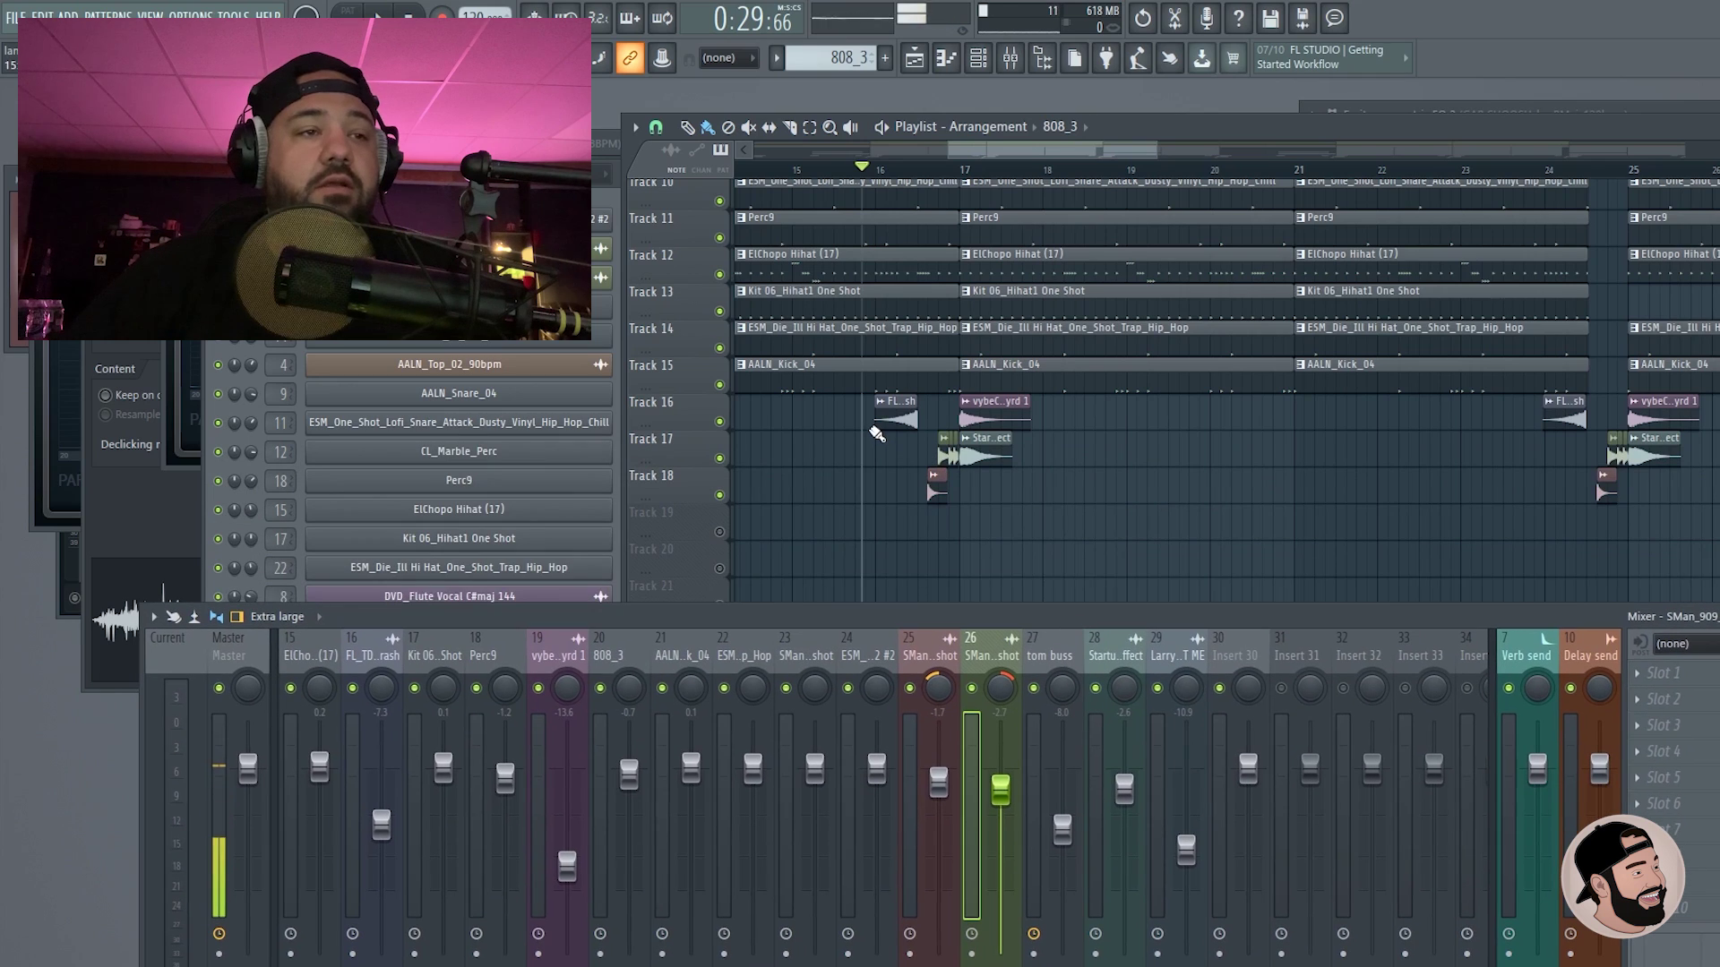
scroll(967, 468, up, 3)
key(space)
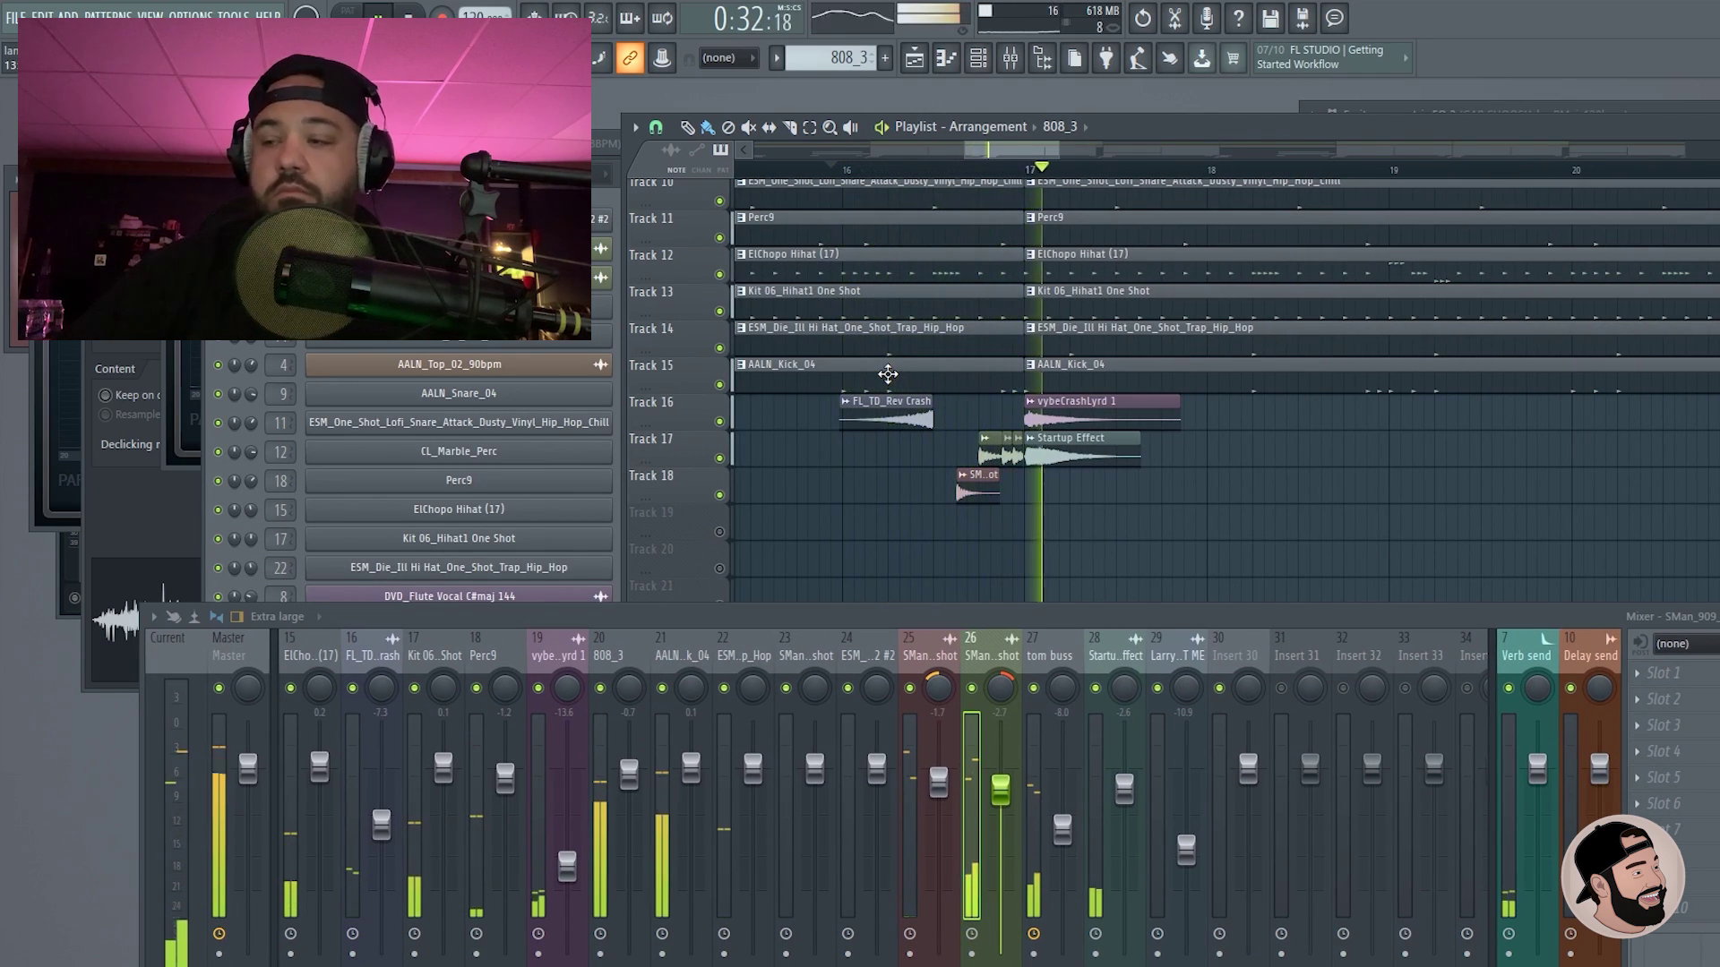
key(space)
drag(1060, 624, 1064, 581)
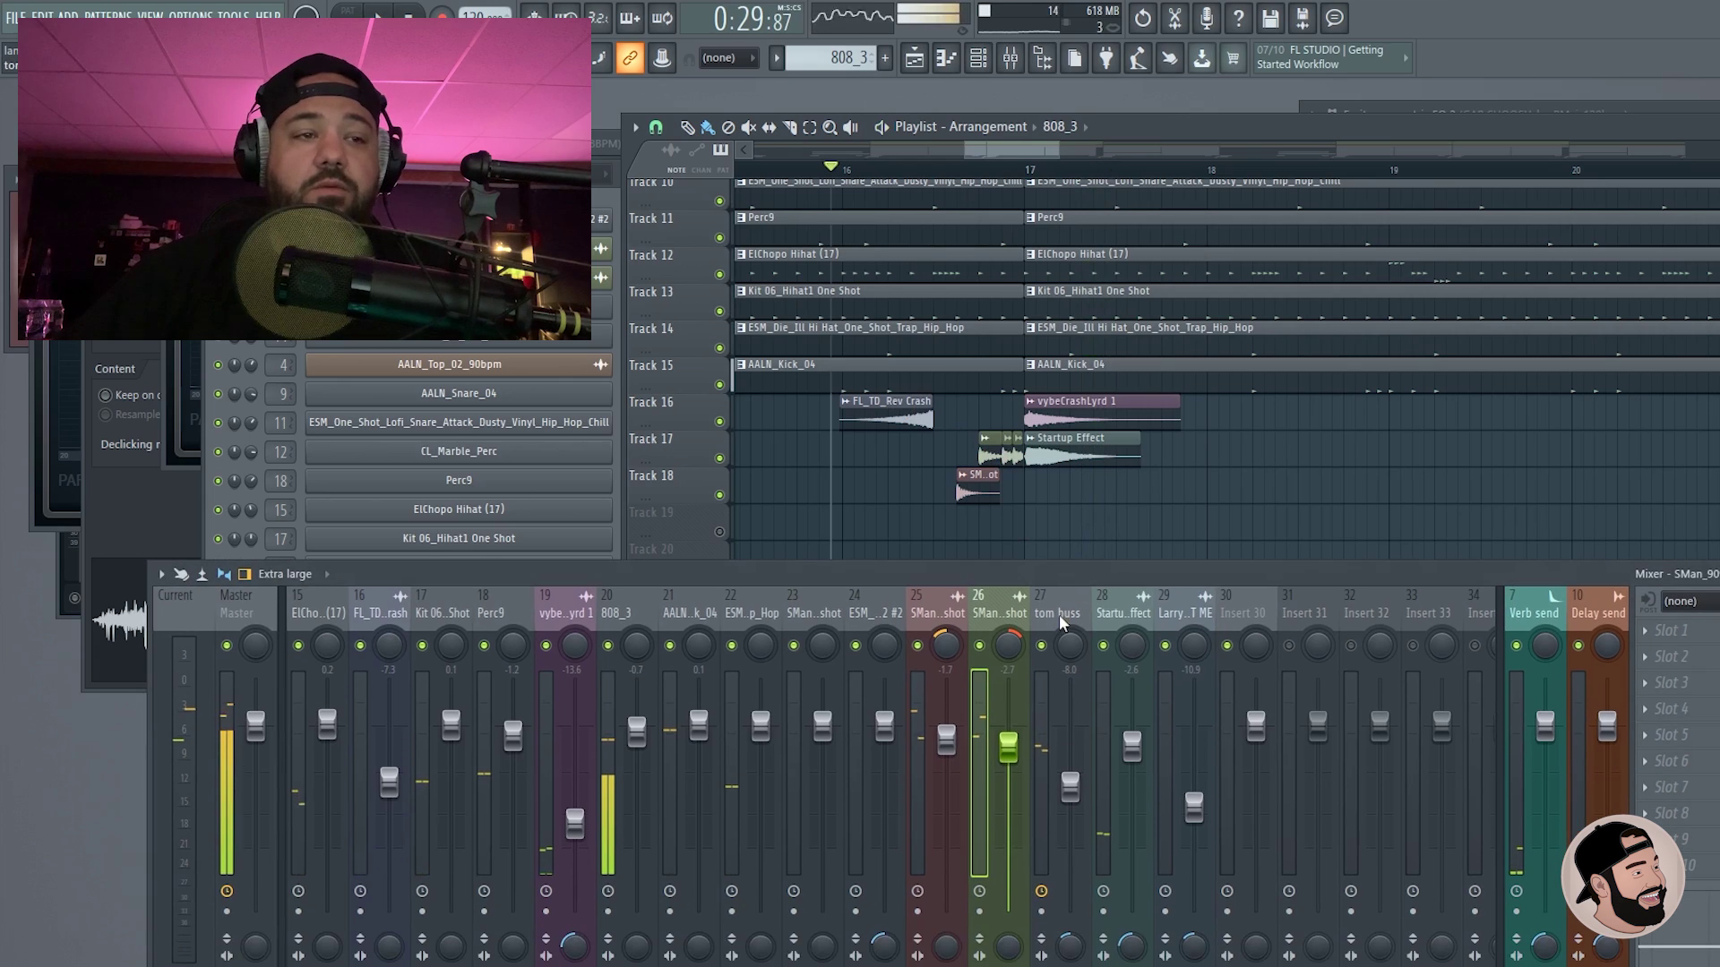
Step: Inspect the tom buss mixer track and the track options of the unused Insert 32
click(1067, 606)
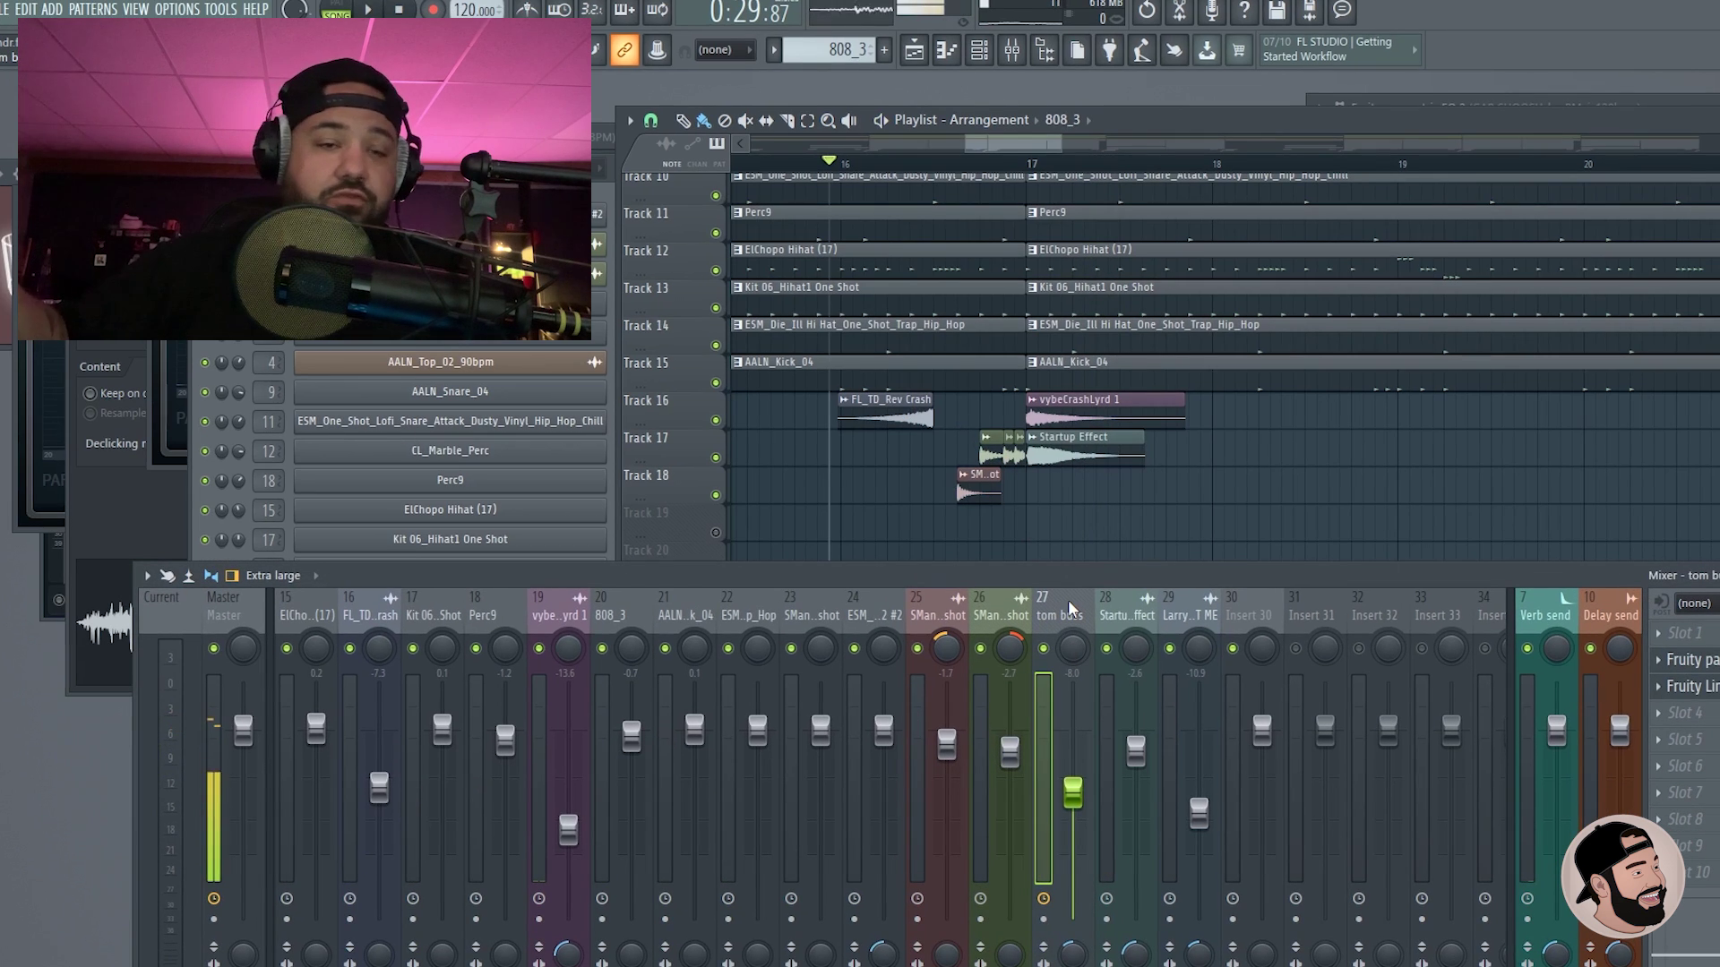
click(1392, 618)
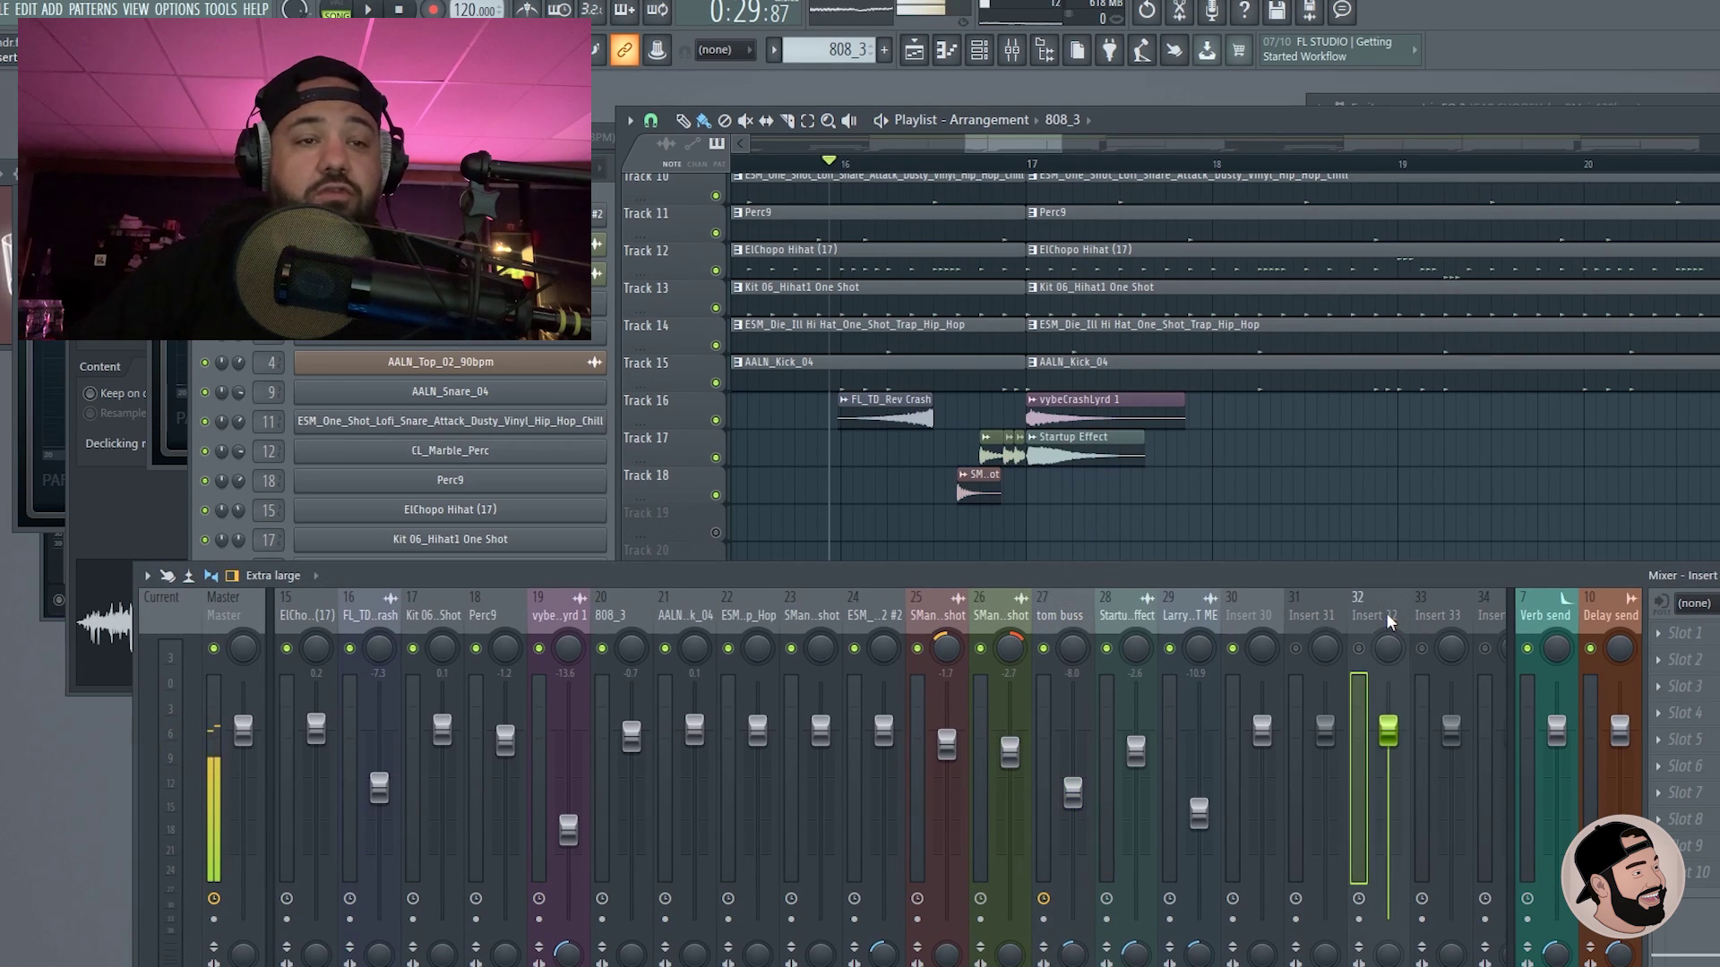
right_click(1388, 618)
key(Escape)
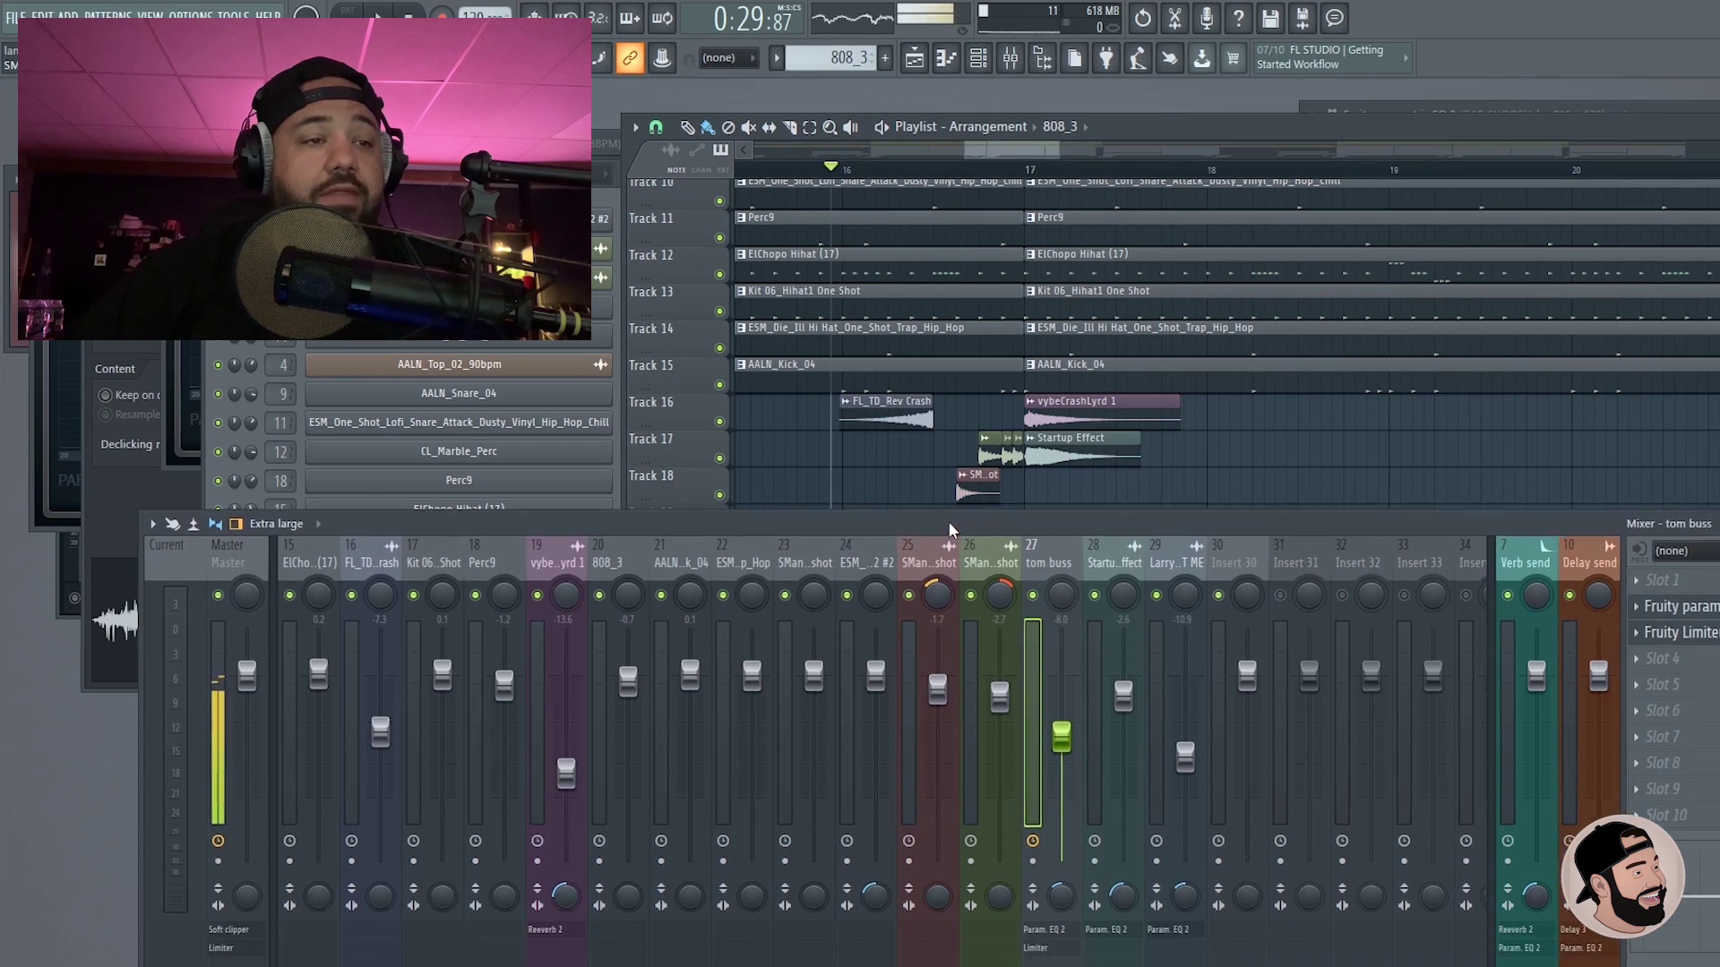
Step: Review how the two SMan tom tracks are routed to tom buss, and inspect the Startup Effect track's routing
click(916, 479)
ctrl+click(979, 485)
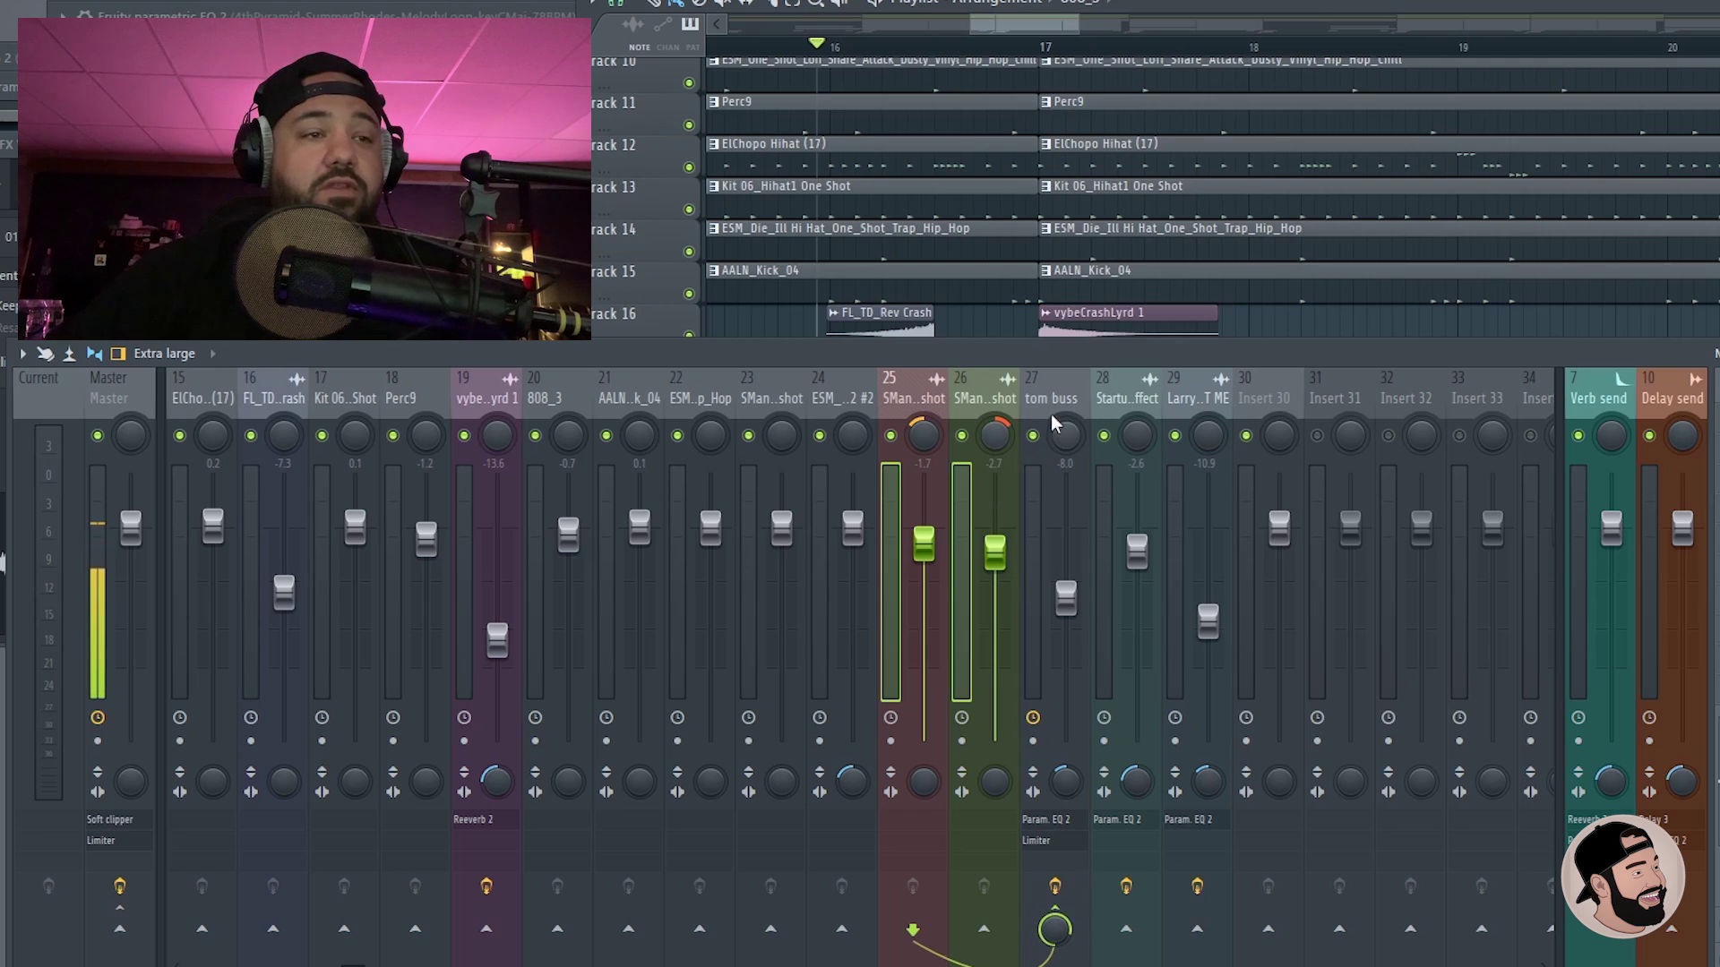
right_click(1055, 914)
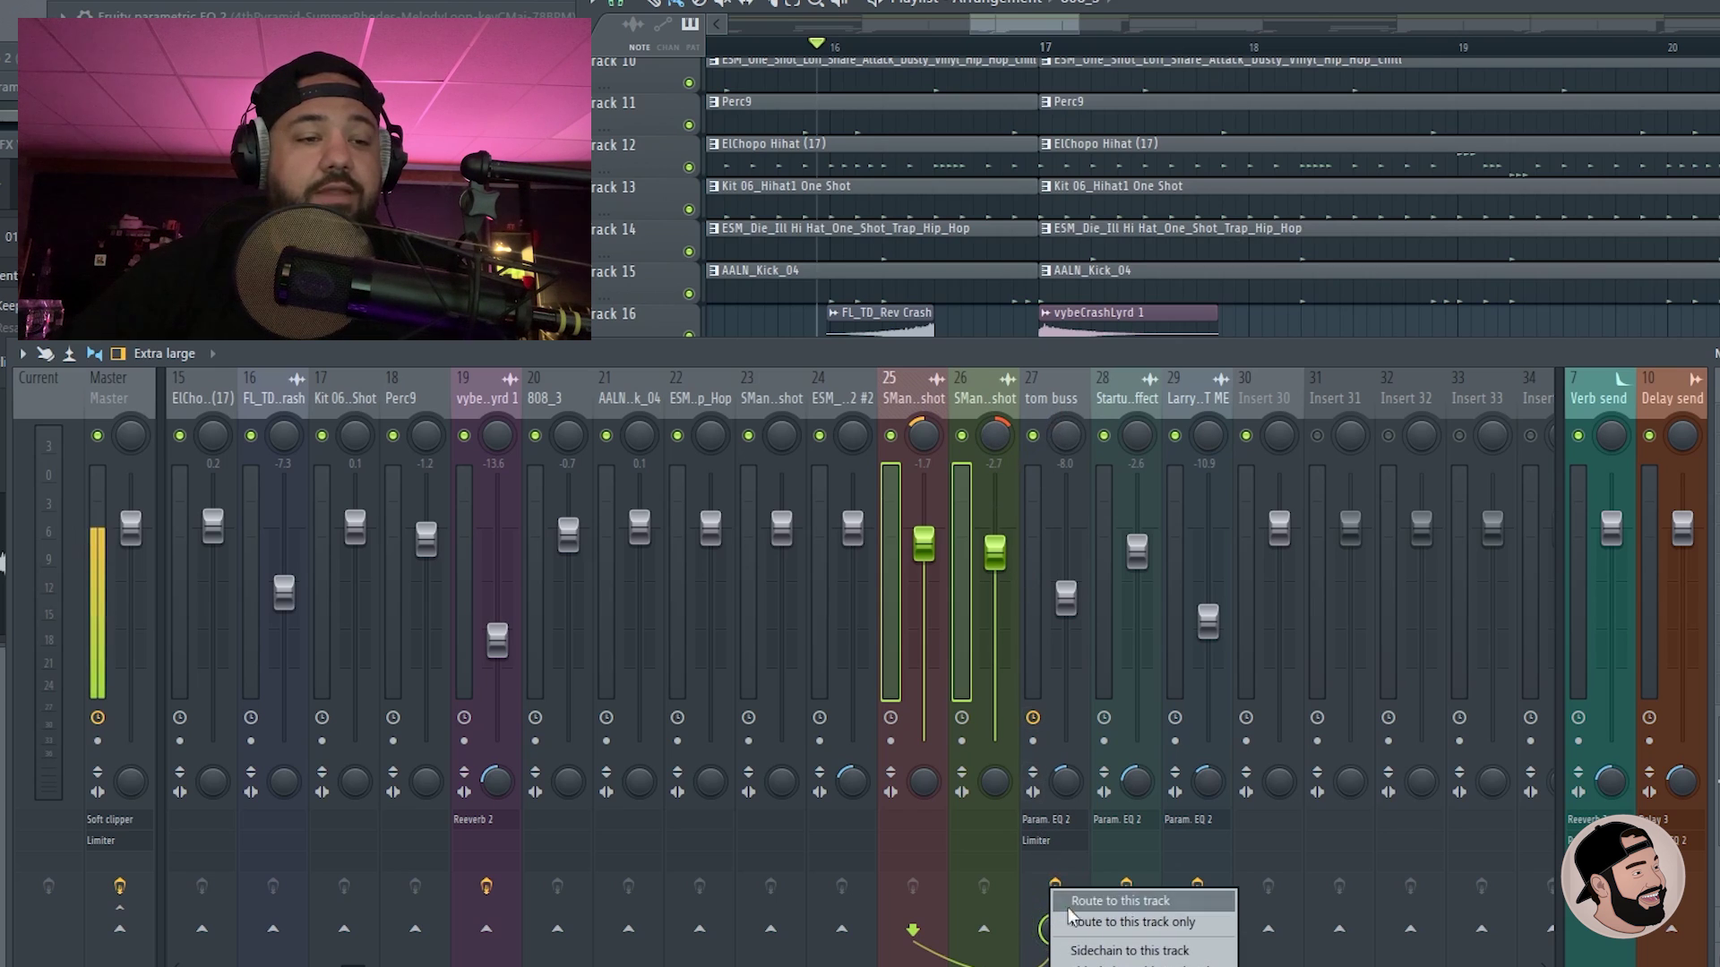
click(1046, 430)
click(939, 397)
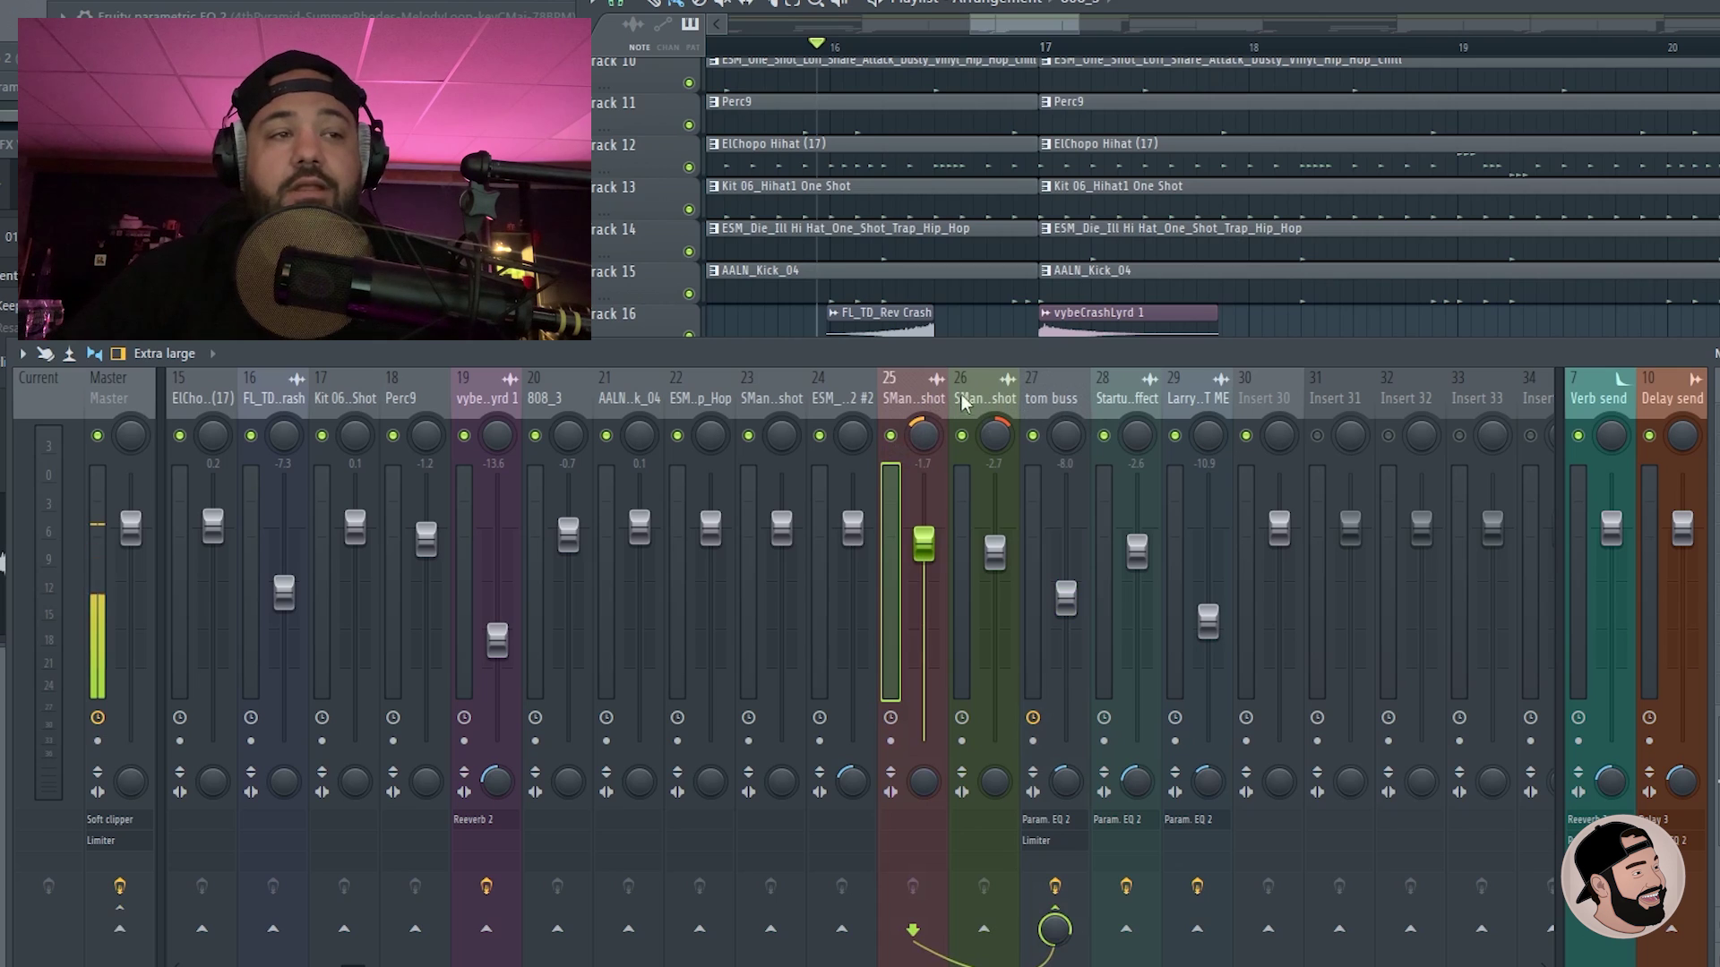
click(1046, 403)
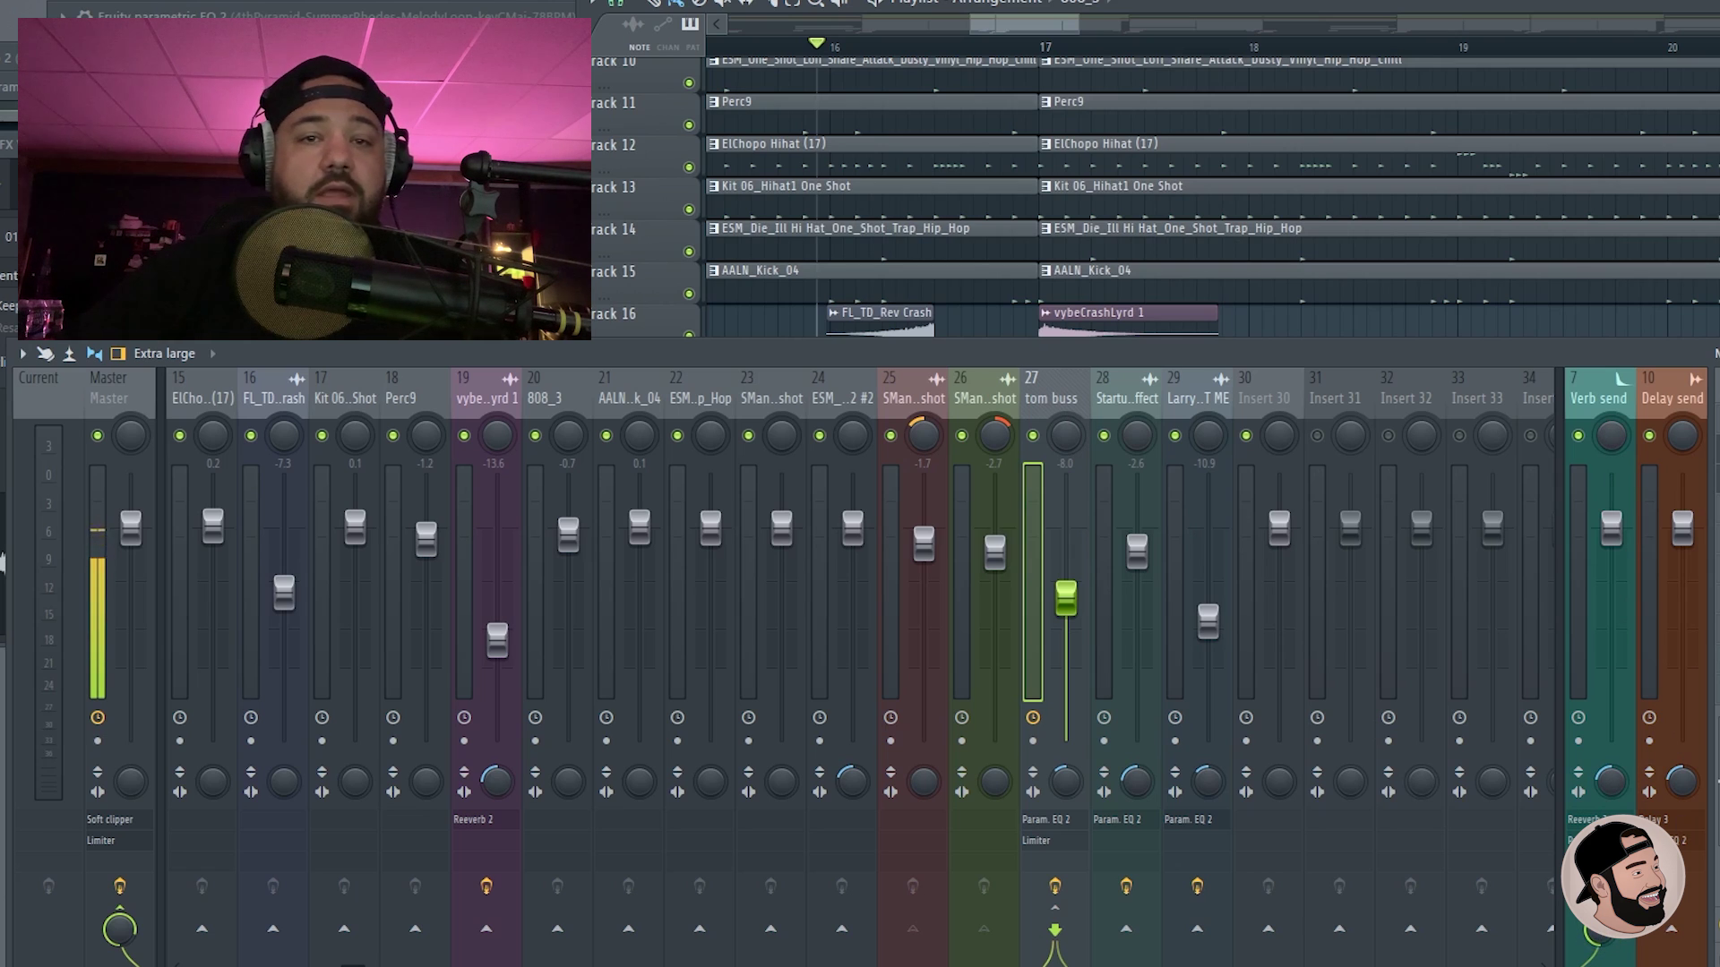
click(1126, 397)
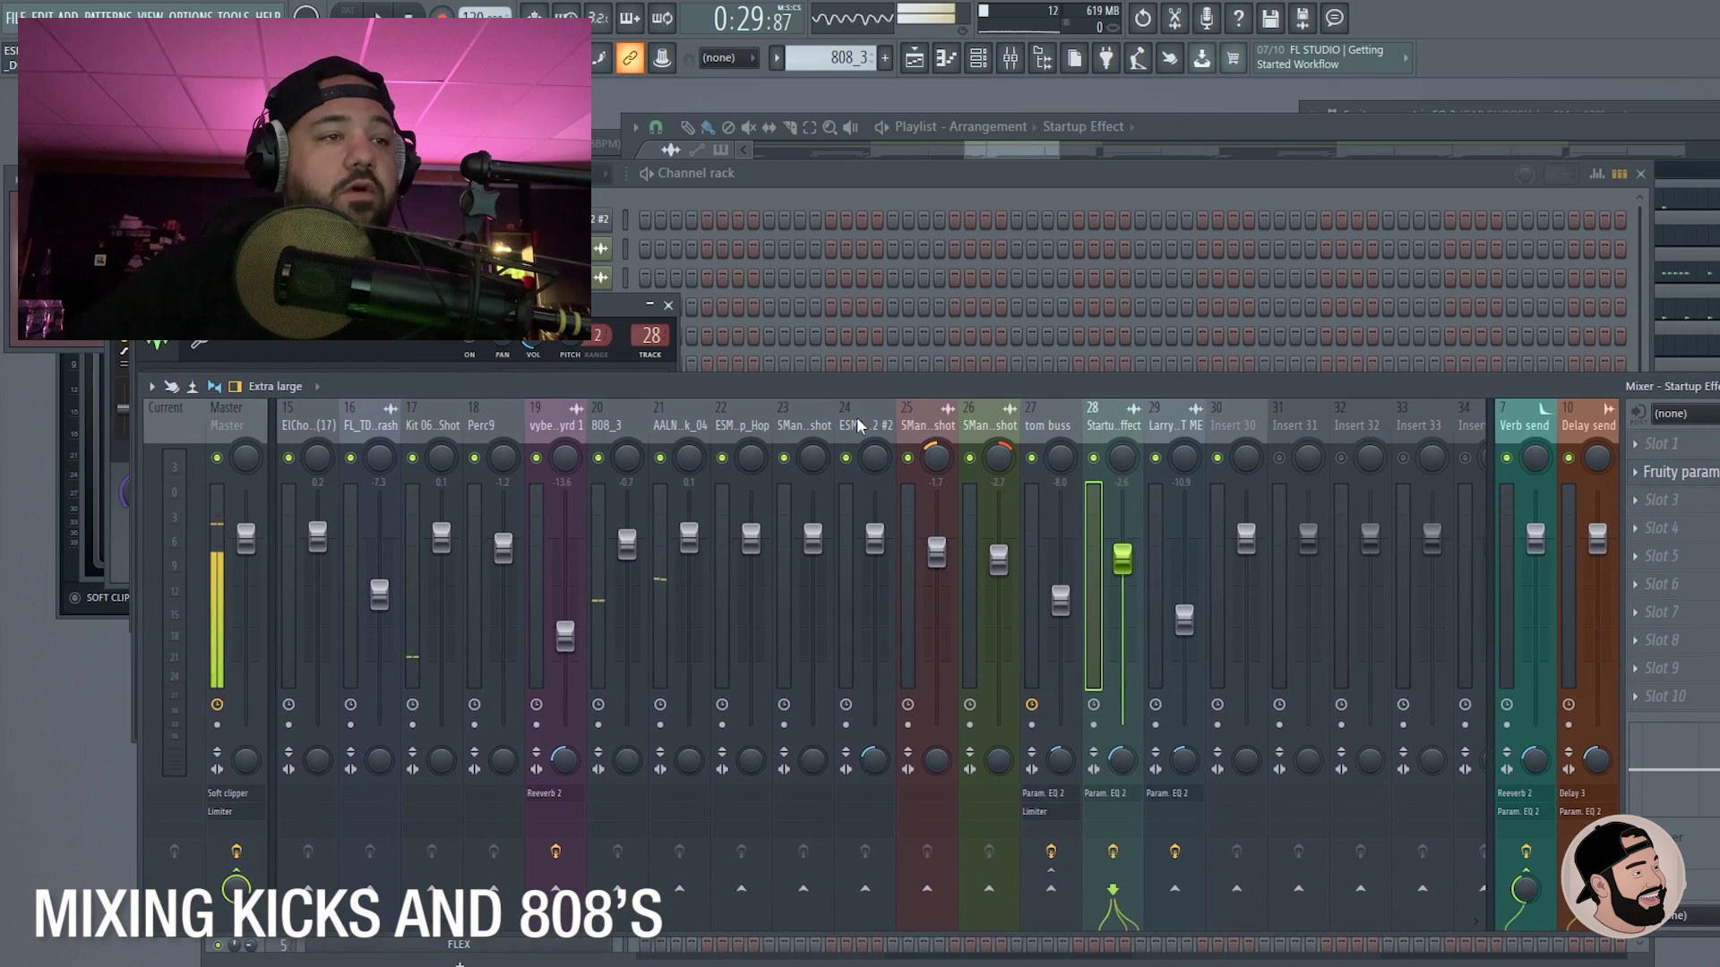
Step: Play the beat from just before bar 17 to compare the 808_3 and AALN_Kick_04 levels
click(860, 427)
key(space)
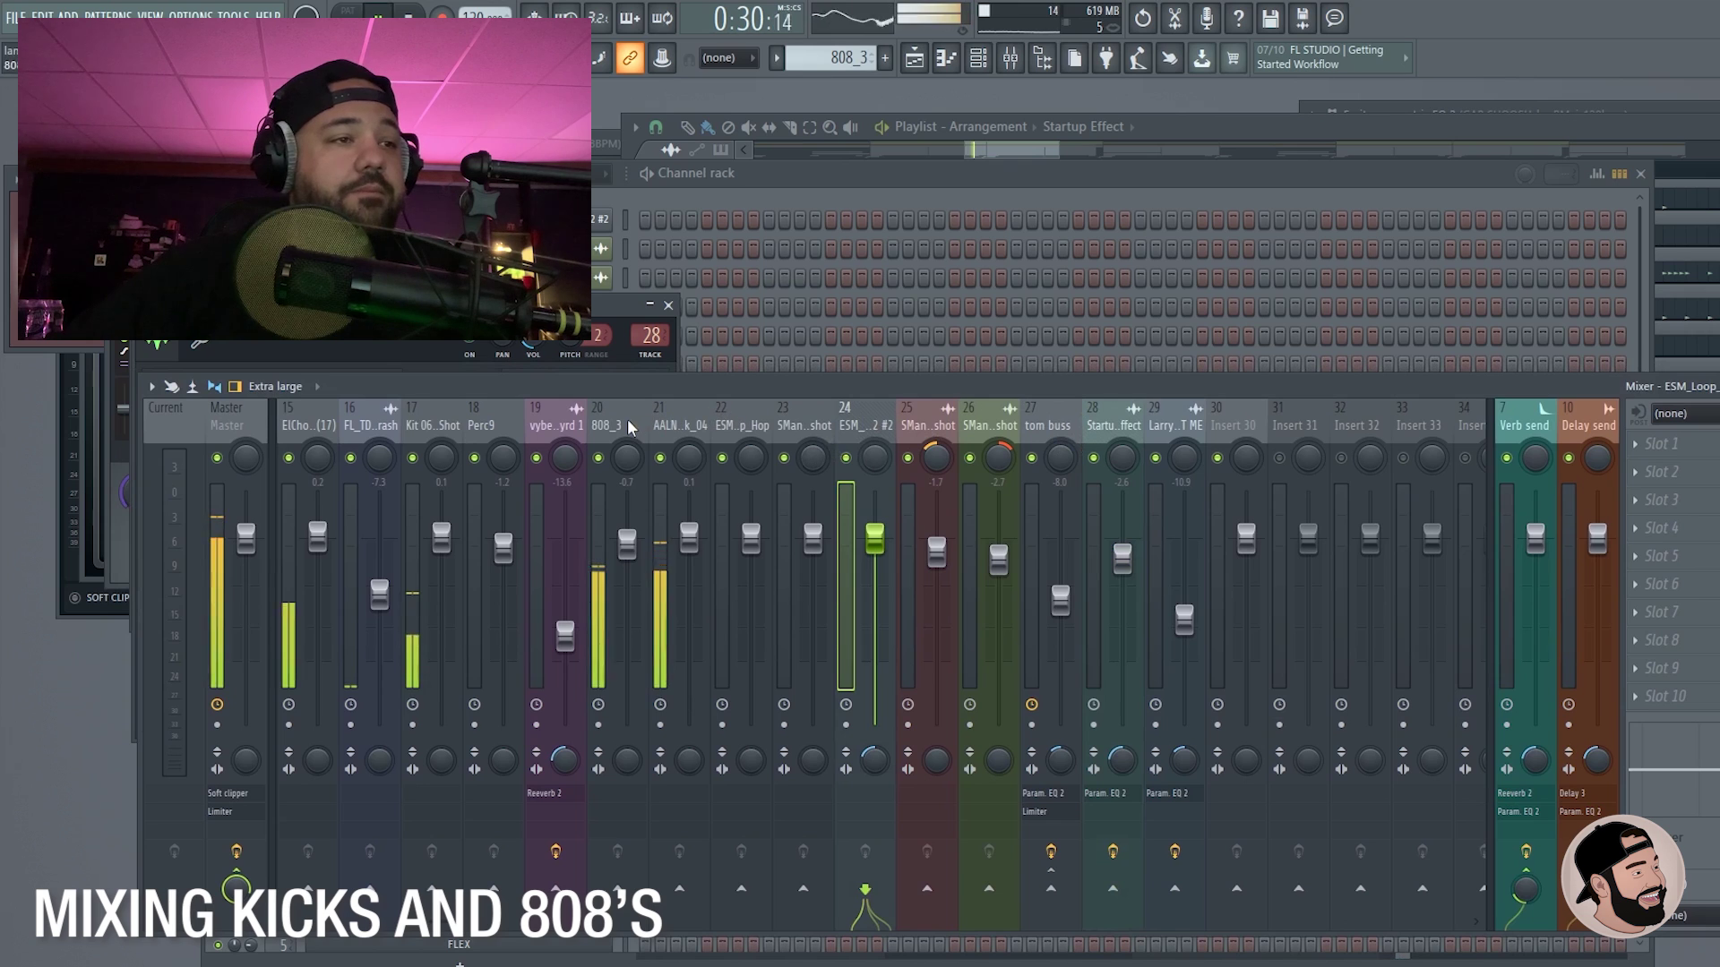
key(space)
Step: Sidechain the AALN_Kick_04 mixer track to the 808_3 track
click(658, 421)
drag(625, 395, 659, 448)
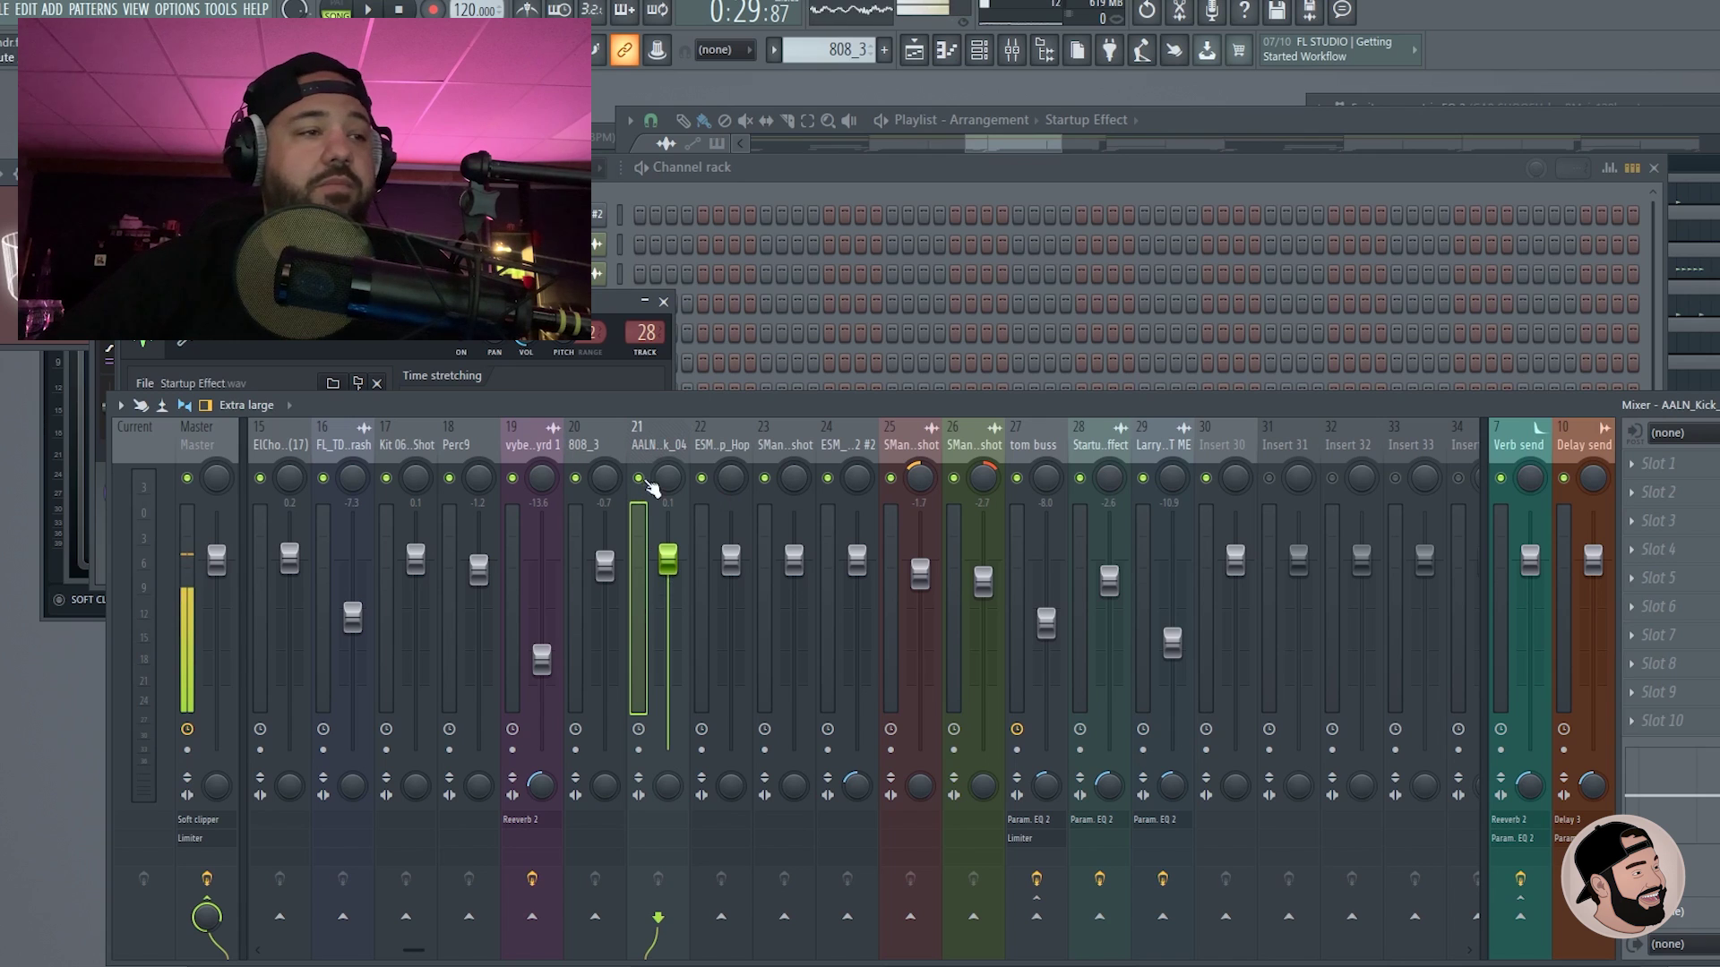
right_click(596, 914)
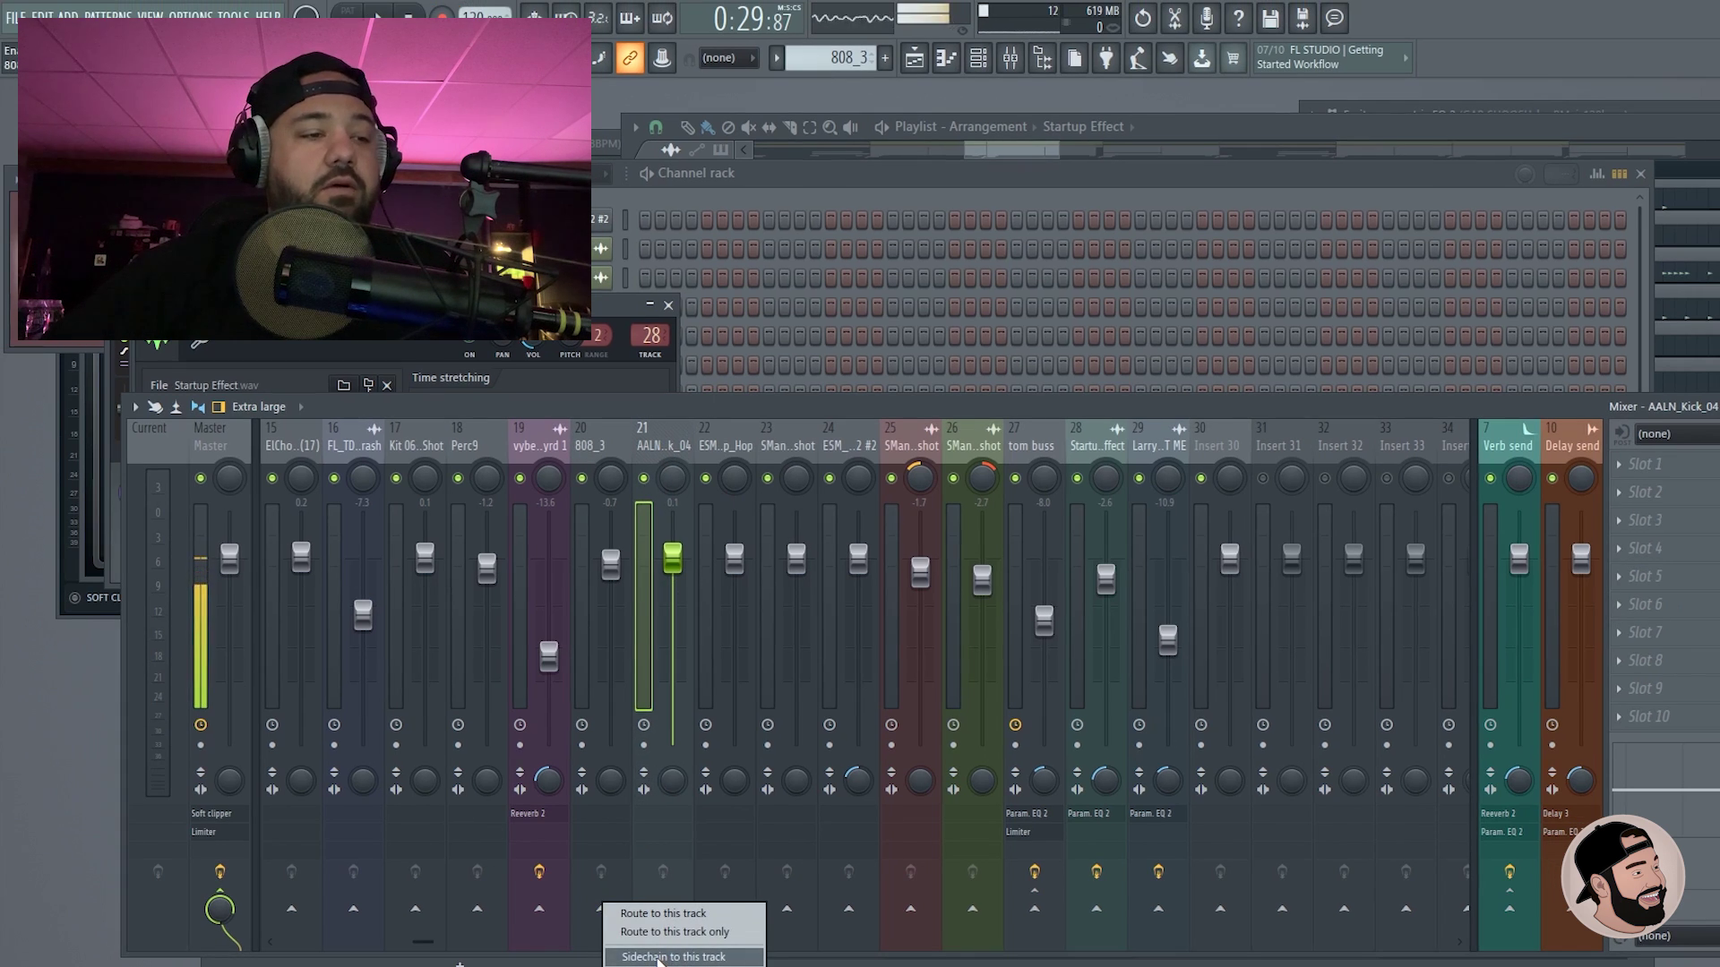
click(658, 957)
Step: Add Fruity Limiter to slot 3 of the 808_3 mixer track in compressor mode, using sidechain input 1
click(605, 447)
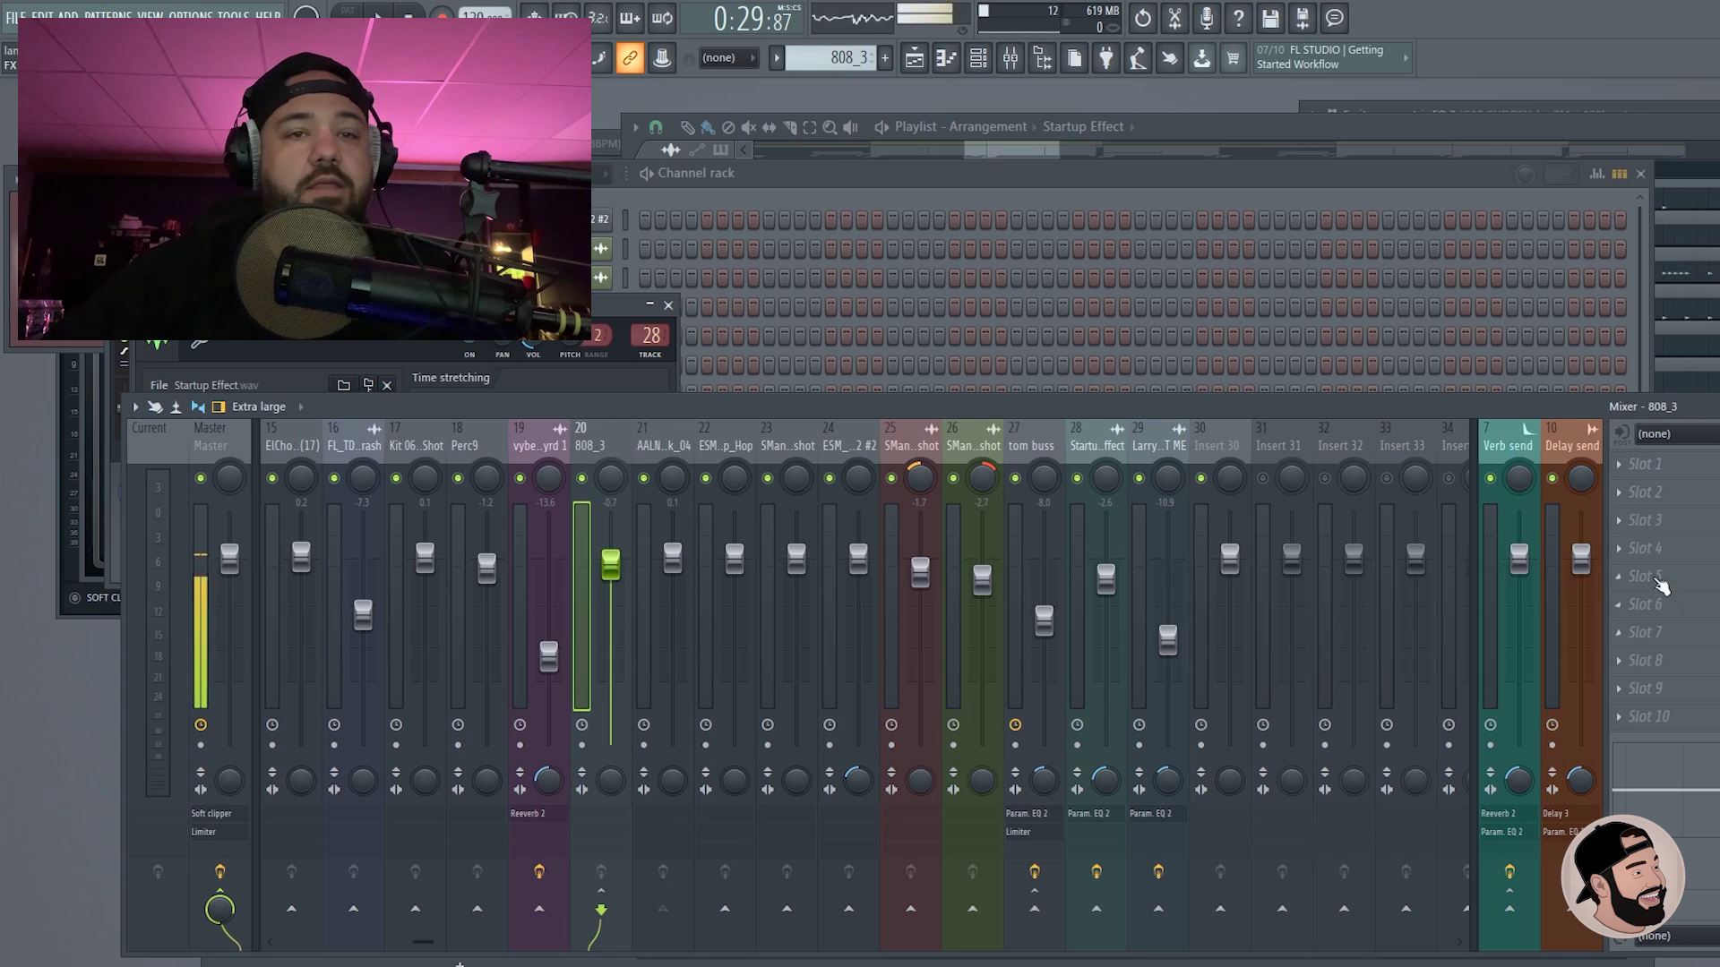
click(1633, 527)
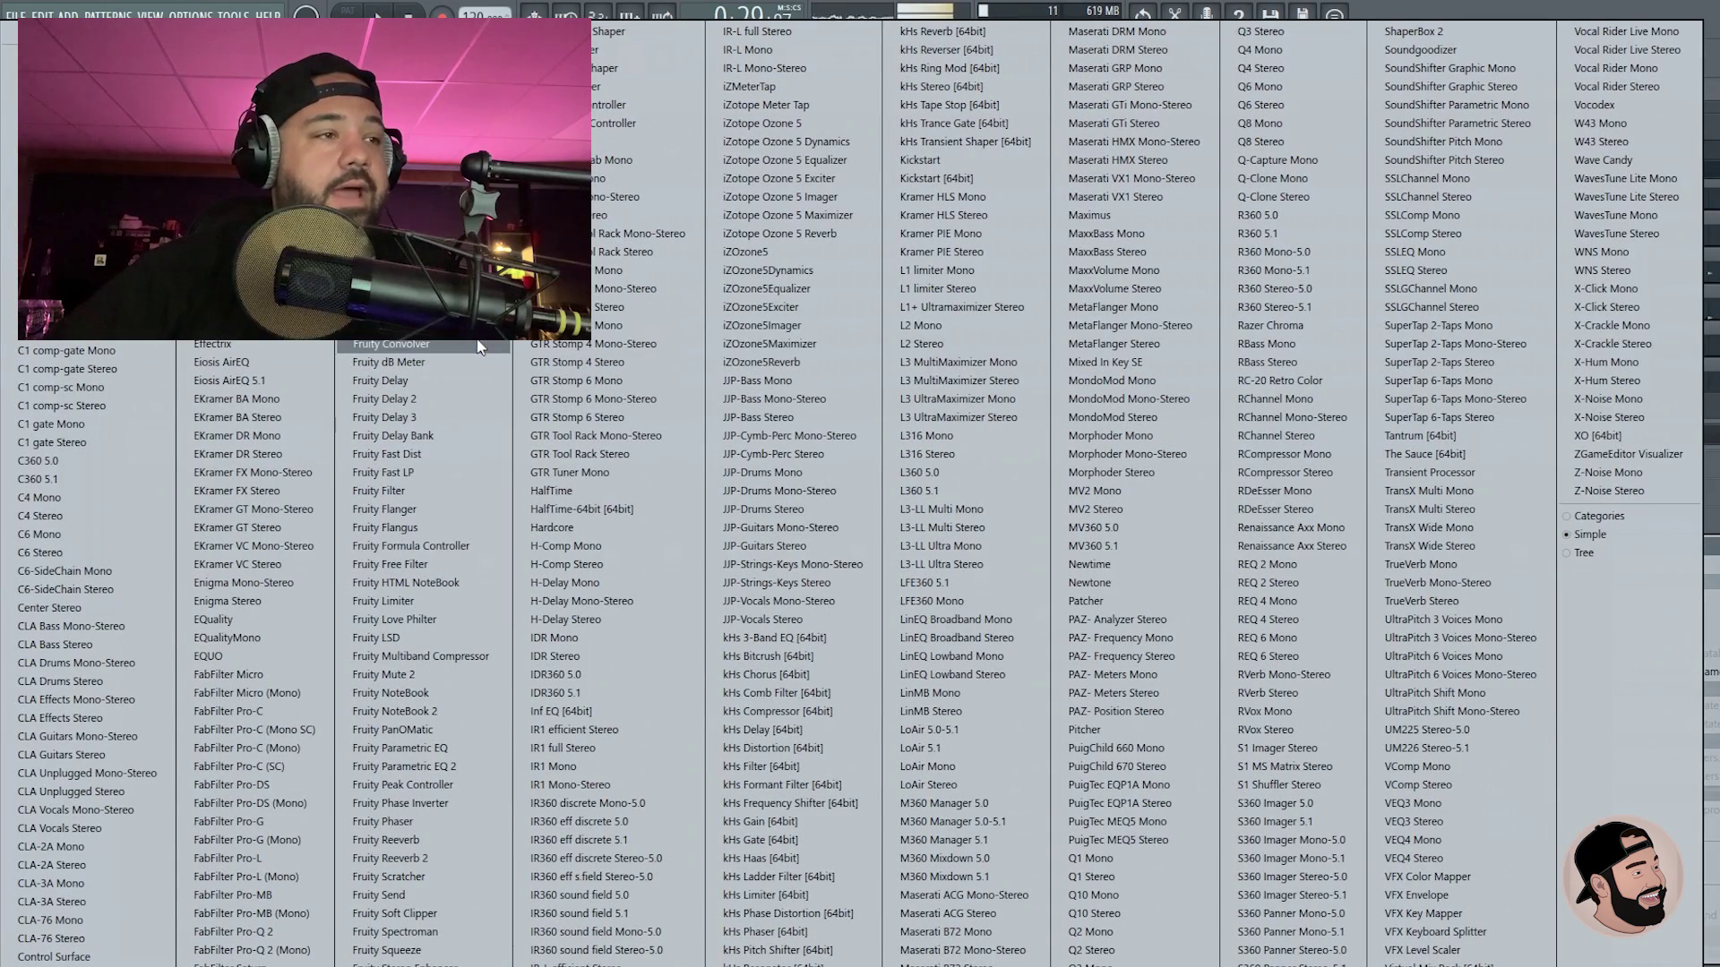
click(383, 600)
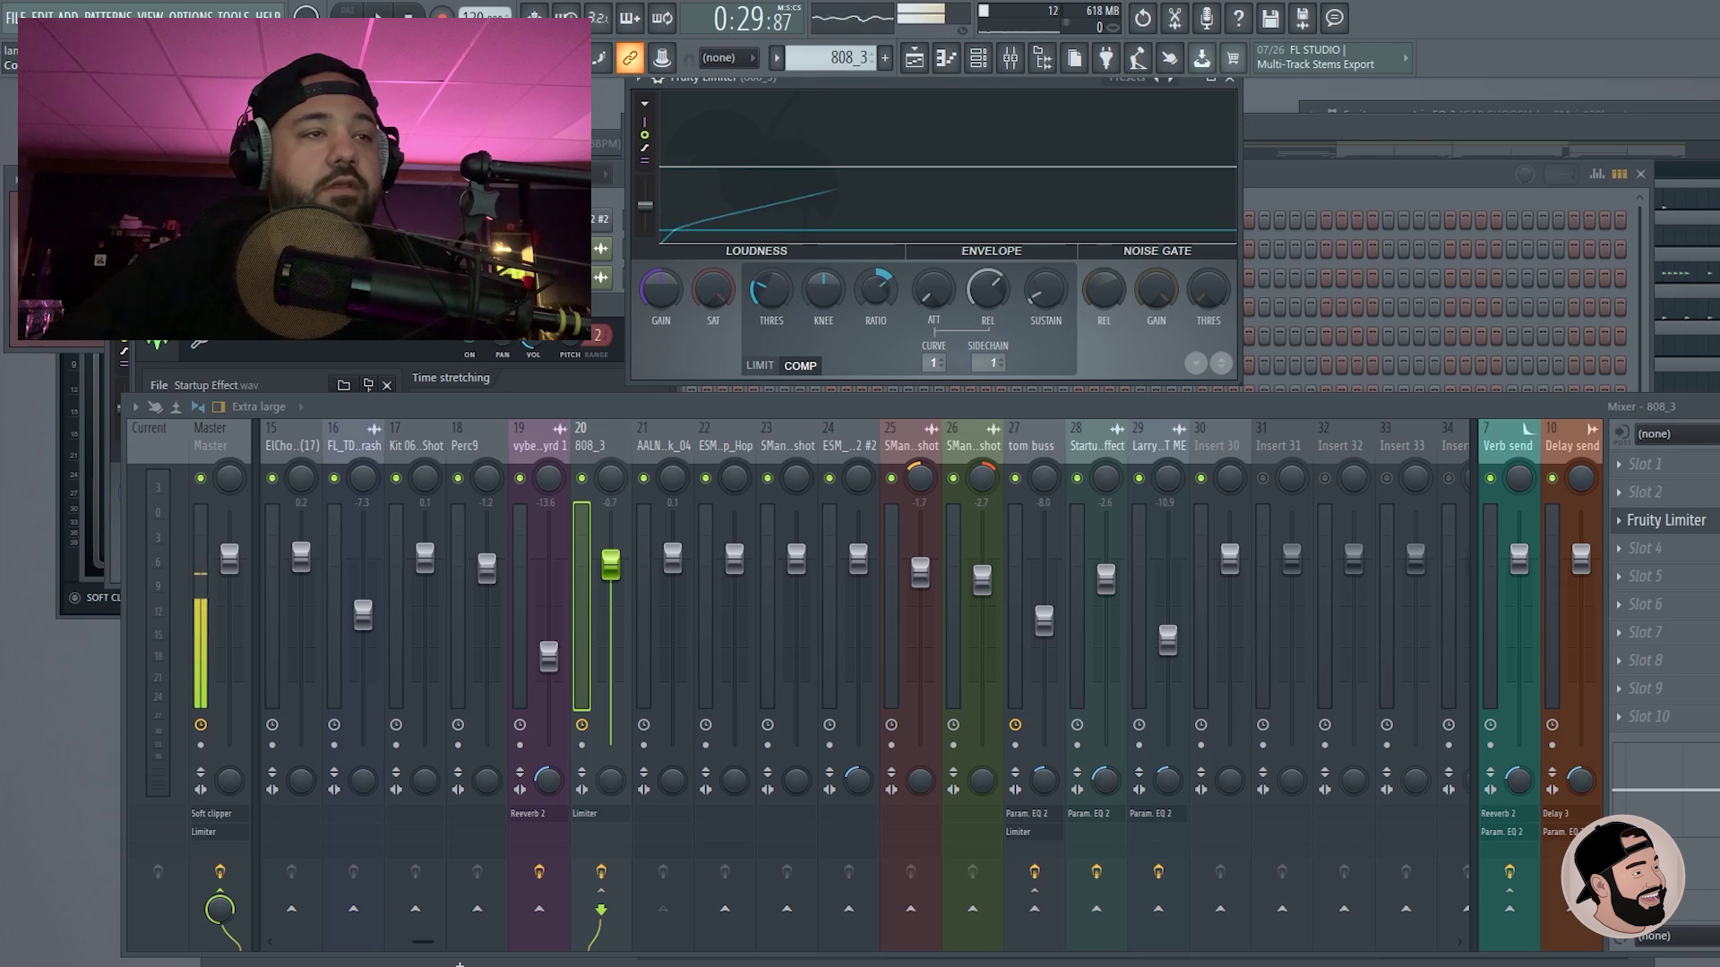
Step: Play the beat and examine how the kick ducks the 808 in the Fruity Limiter display
drag(906, 90, 929, 104)
key(space)
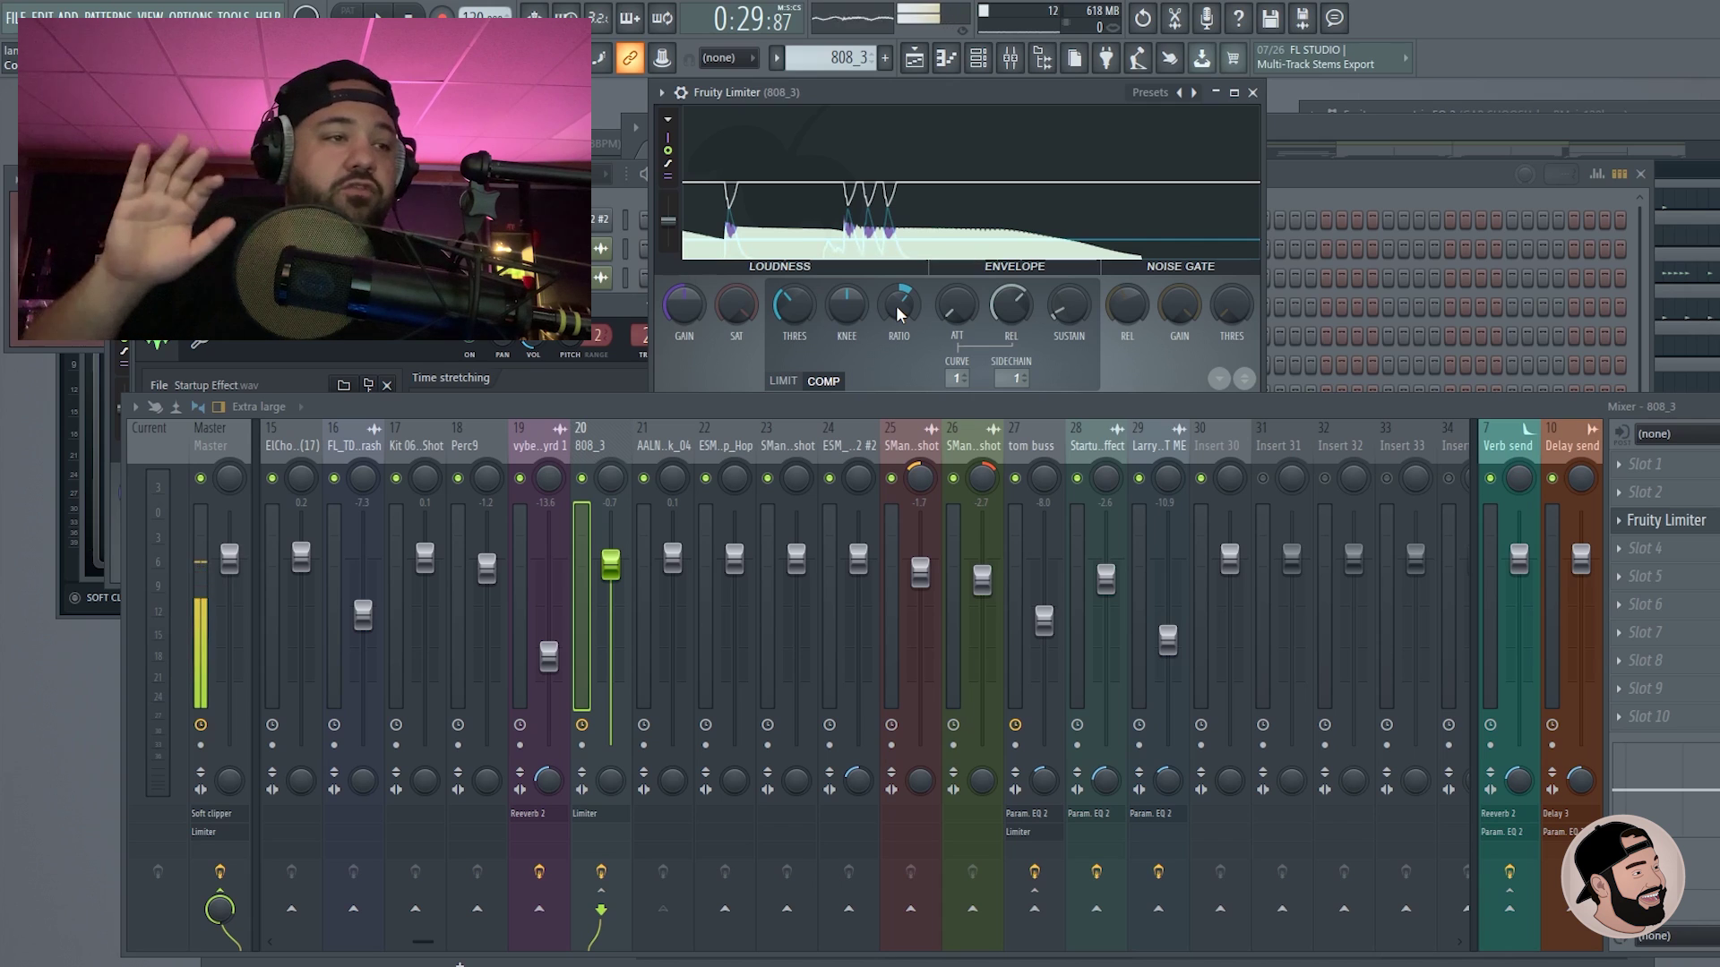
key(space)
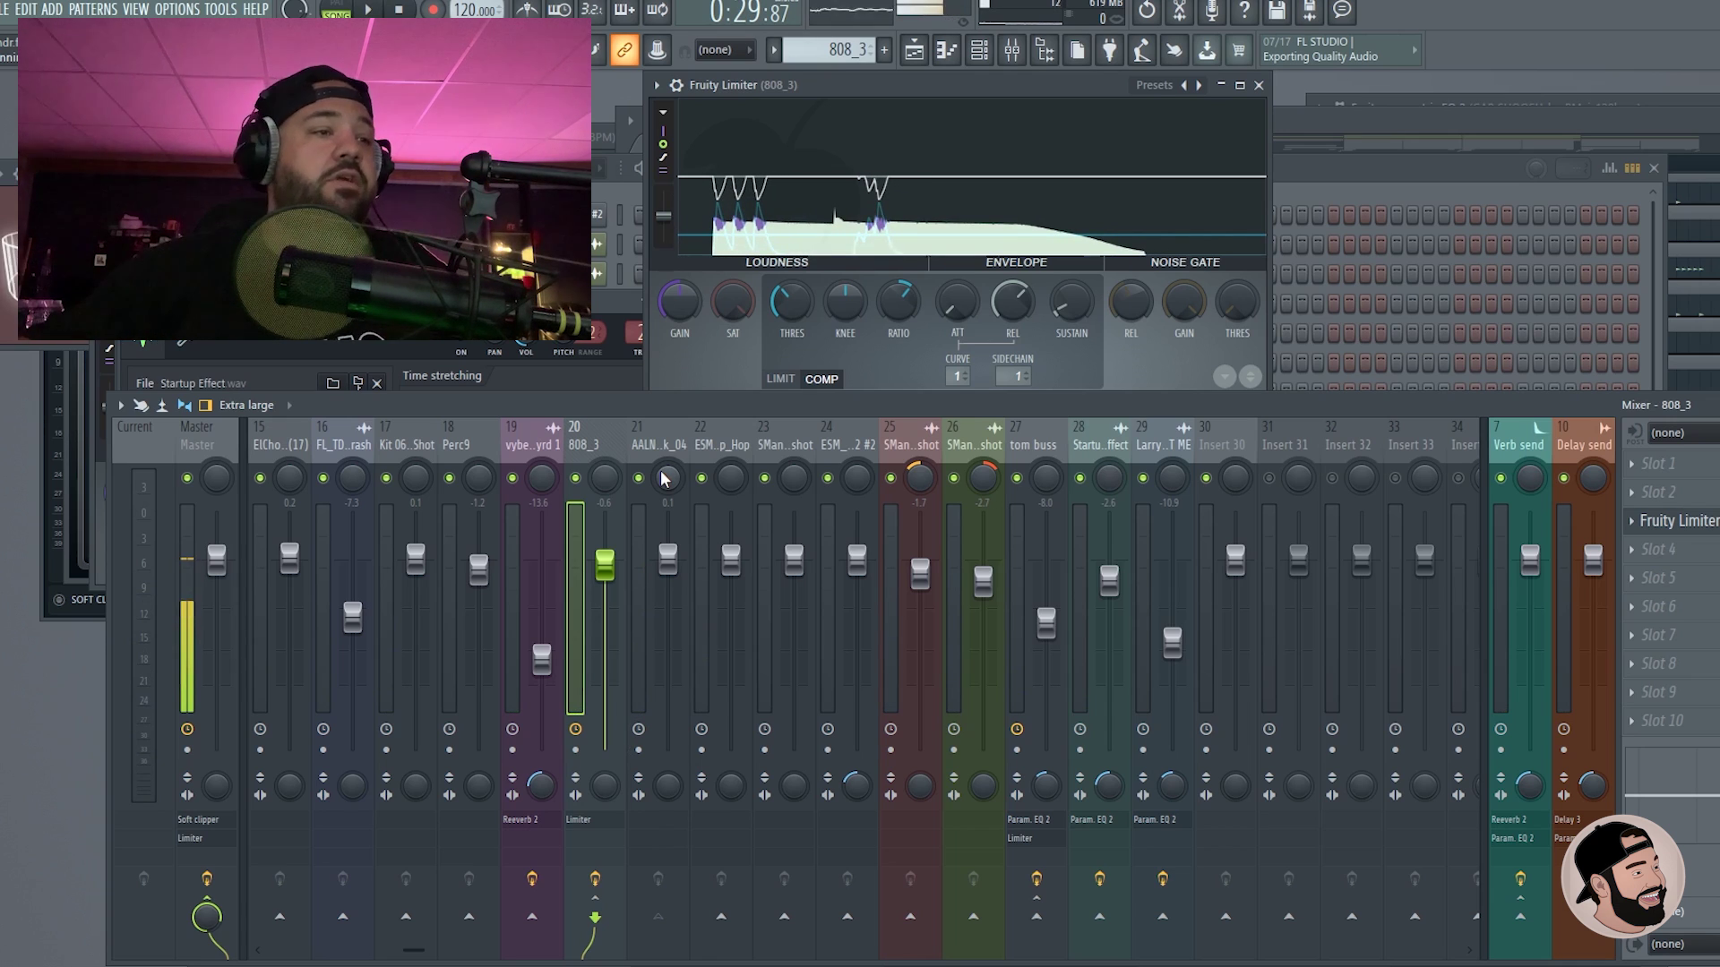
Step: Turn the stereo separation of the 808_3 and AALN_Kick_04 mixer tracks to fully merged
click(638, 452)
click(608, 668)
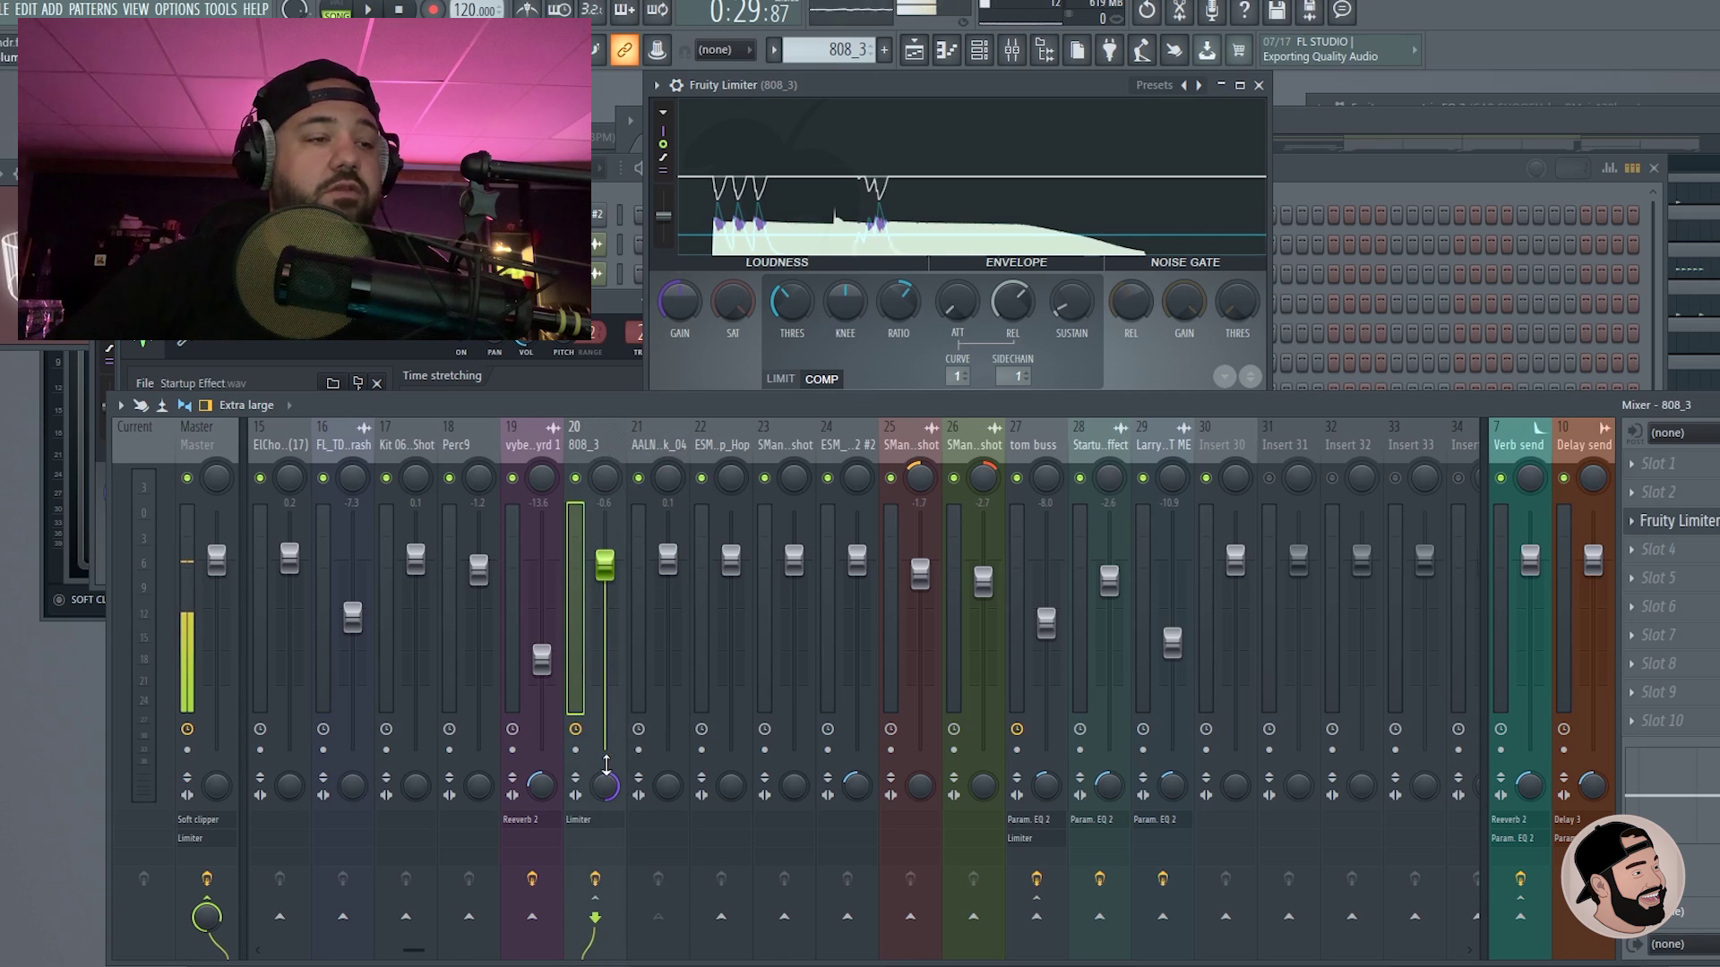
click(664, 797)
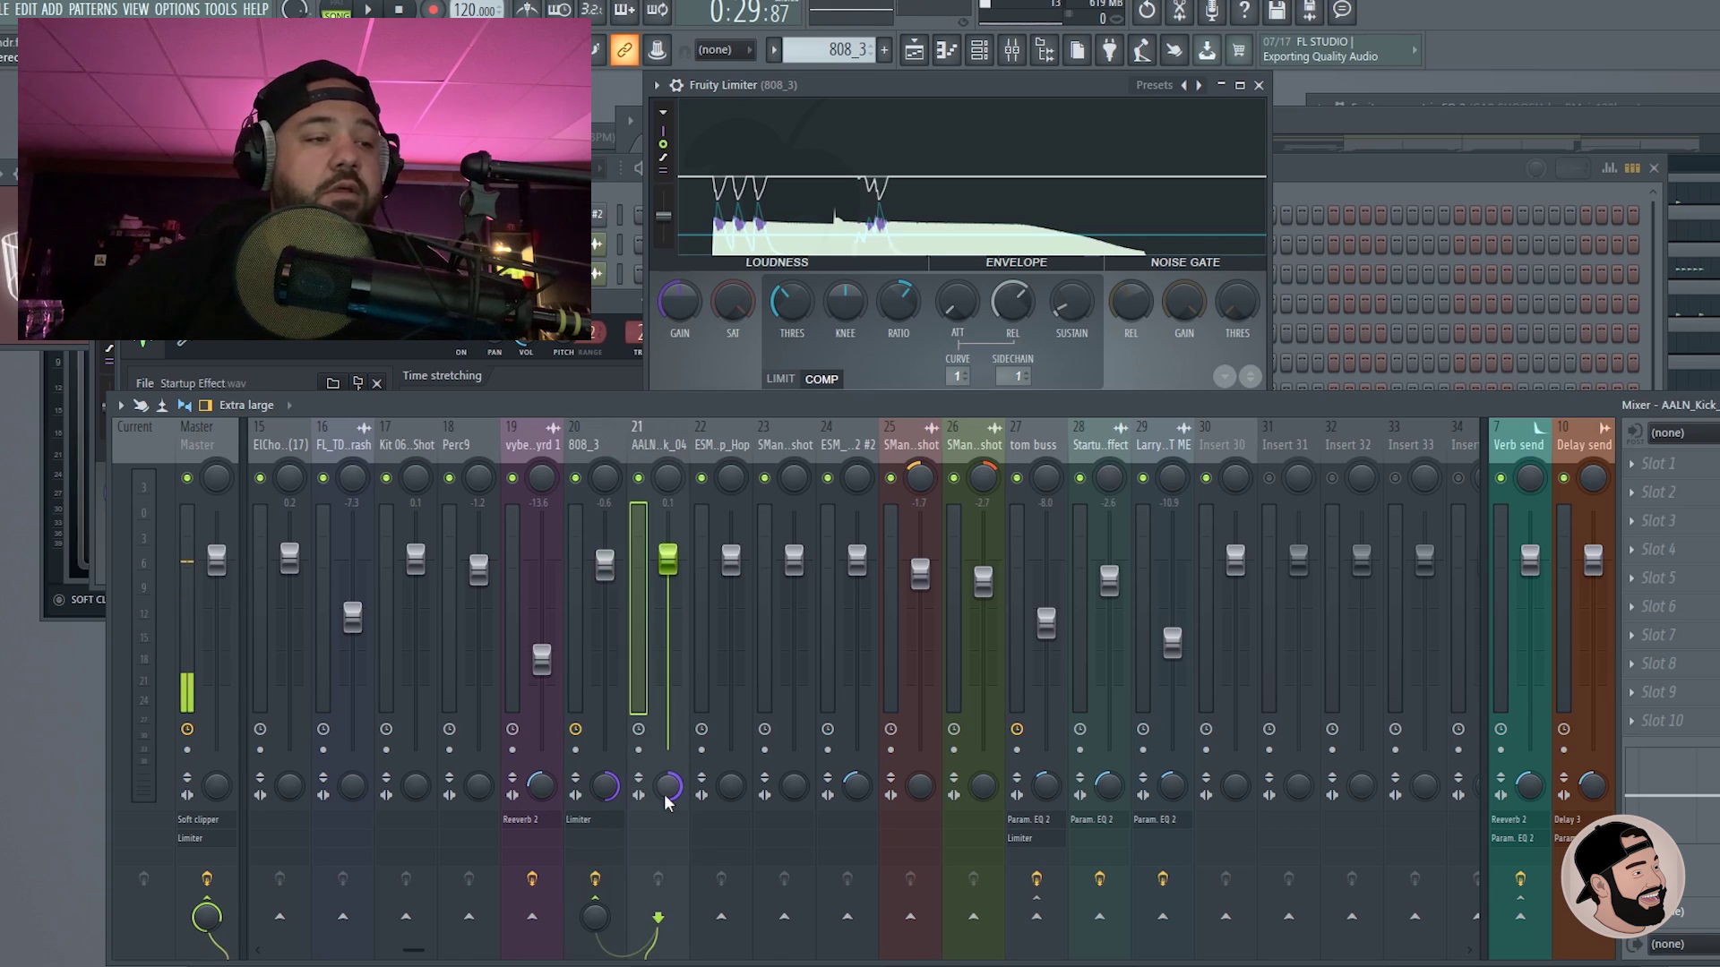
click(609, 445)
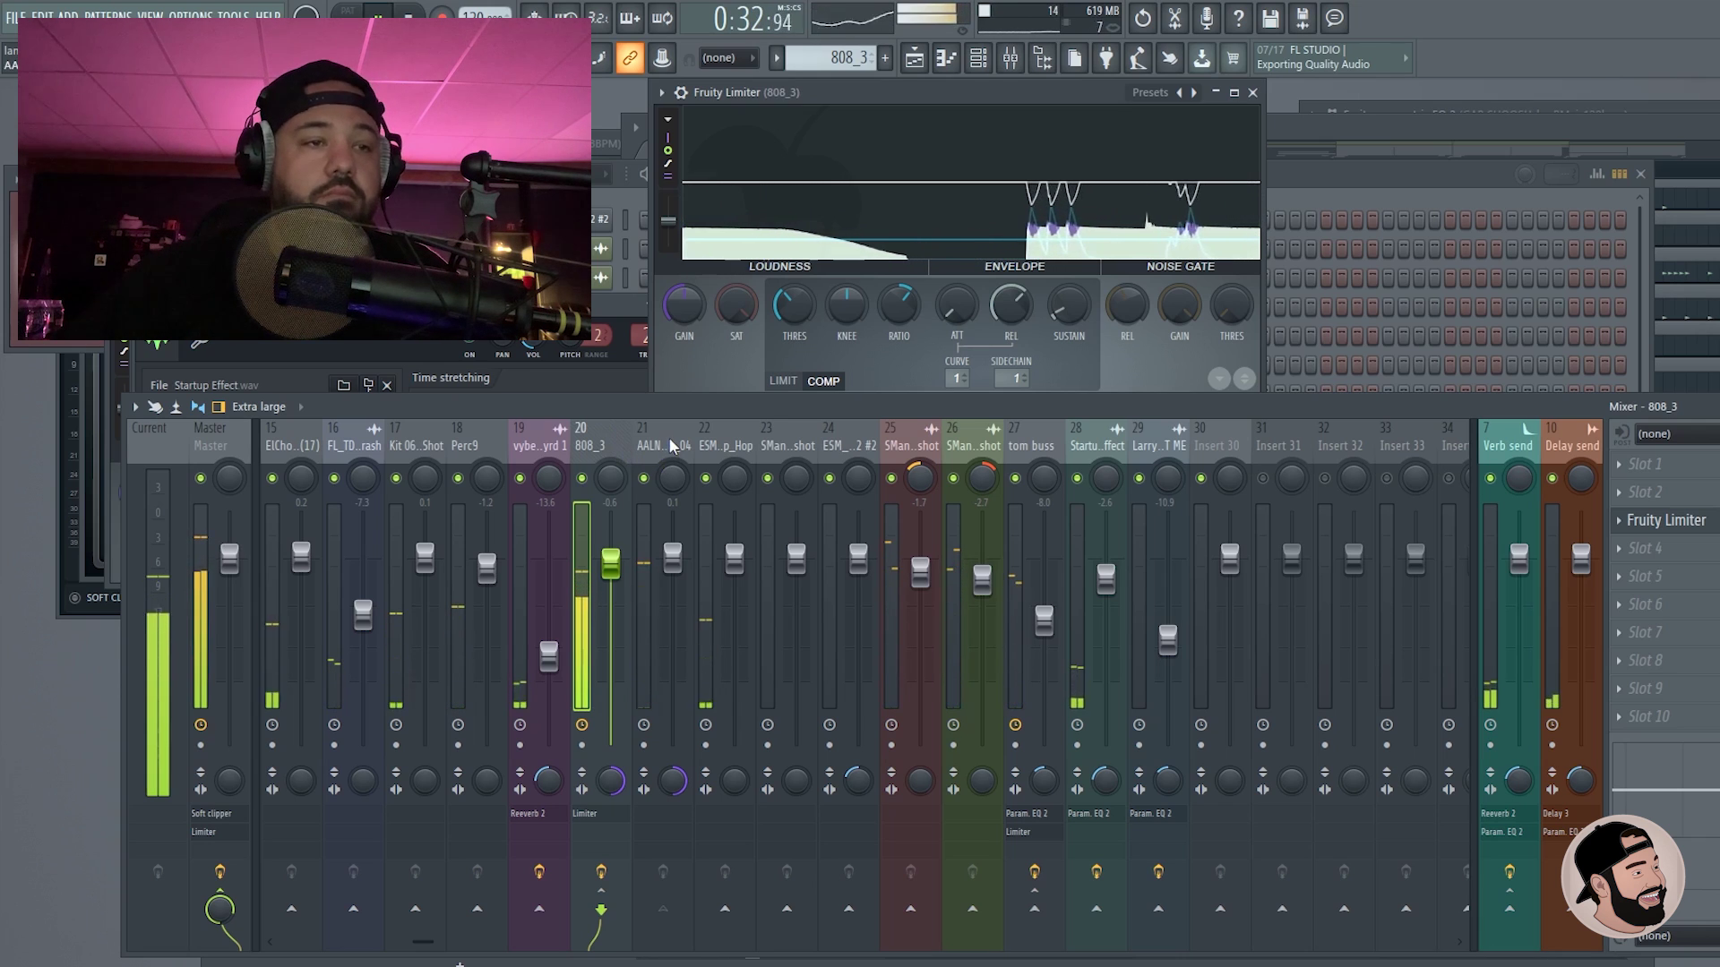
Step: Go through the AALN_Snare_04, ESM snare and CL_Marble_Perc mixer tracks to check their levels and settings
scroll(618, 439, left, 7)
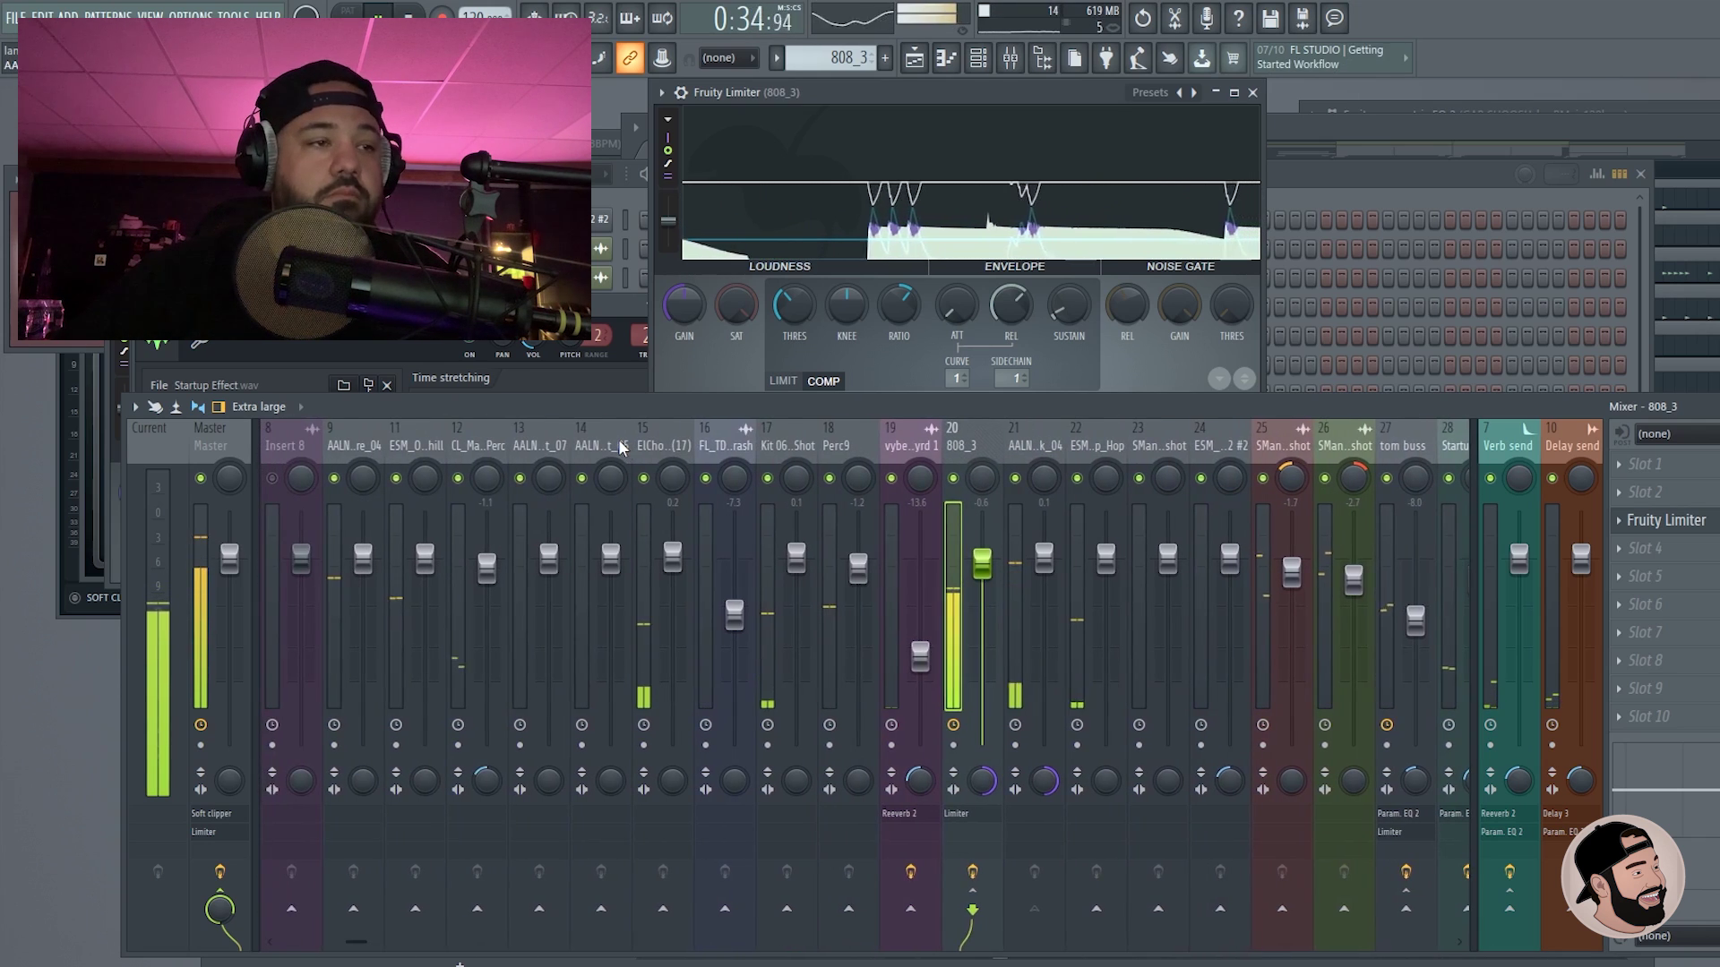
scroll(618, 448, left, 4)
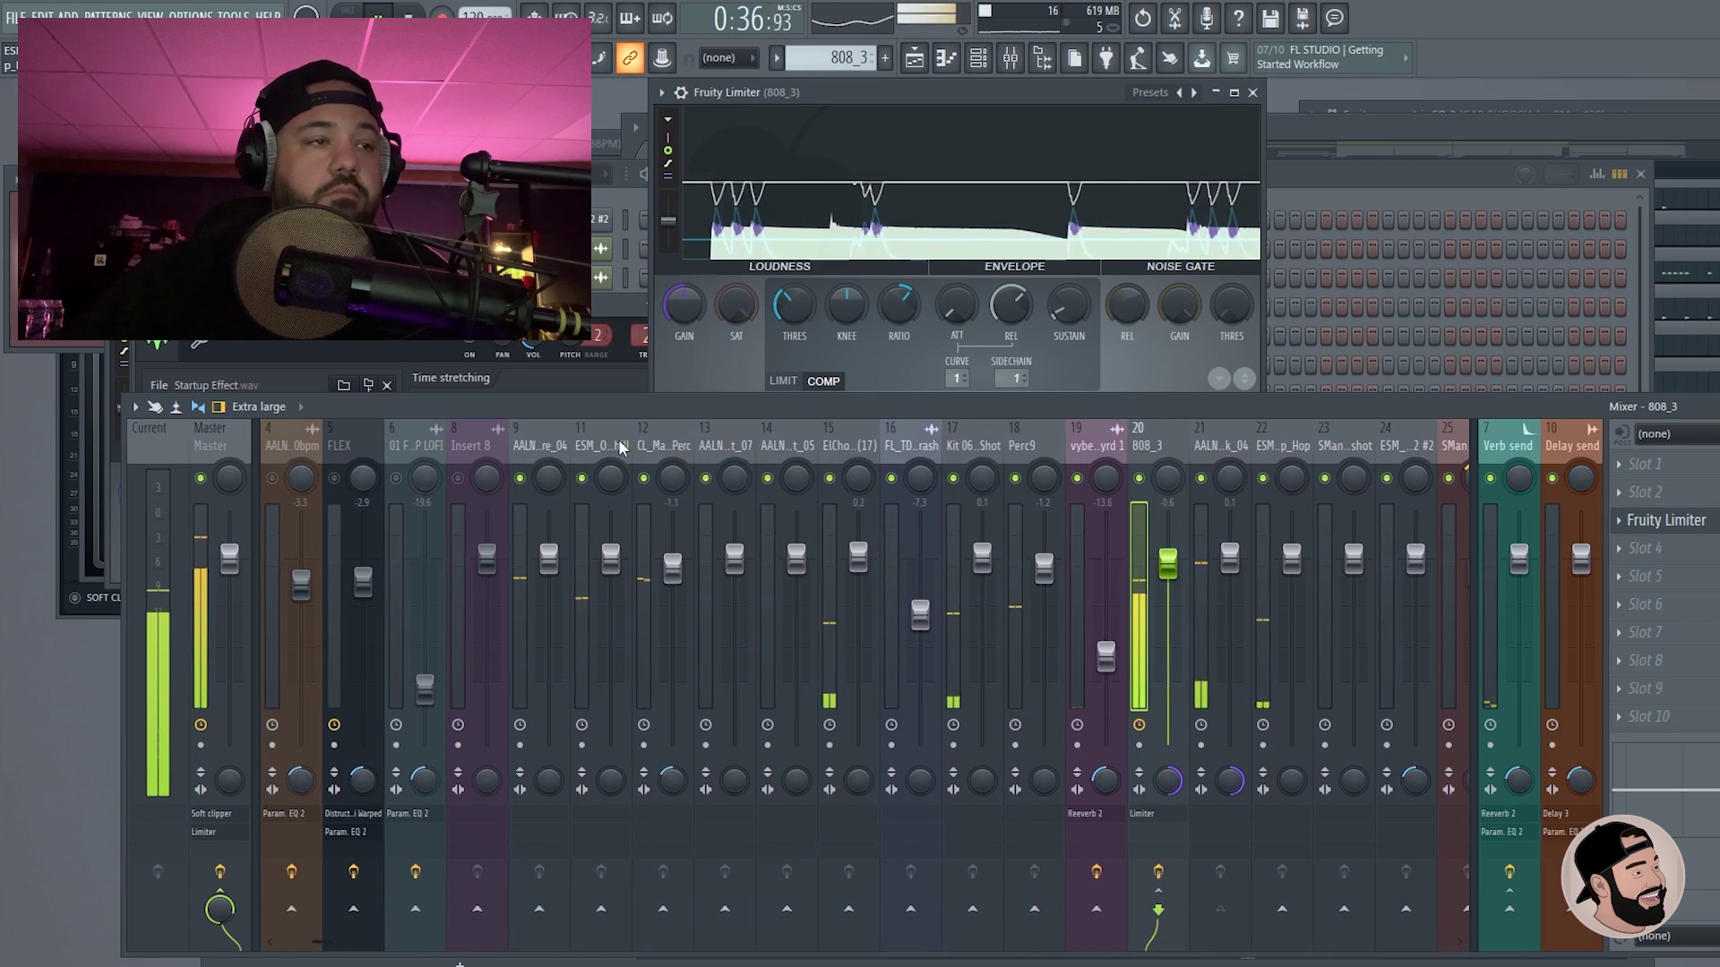
click(596, 448)
key(Left)
key(Left)
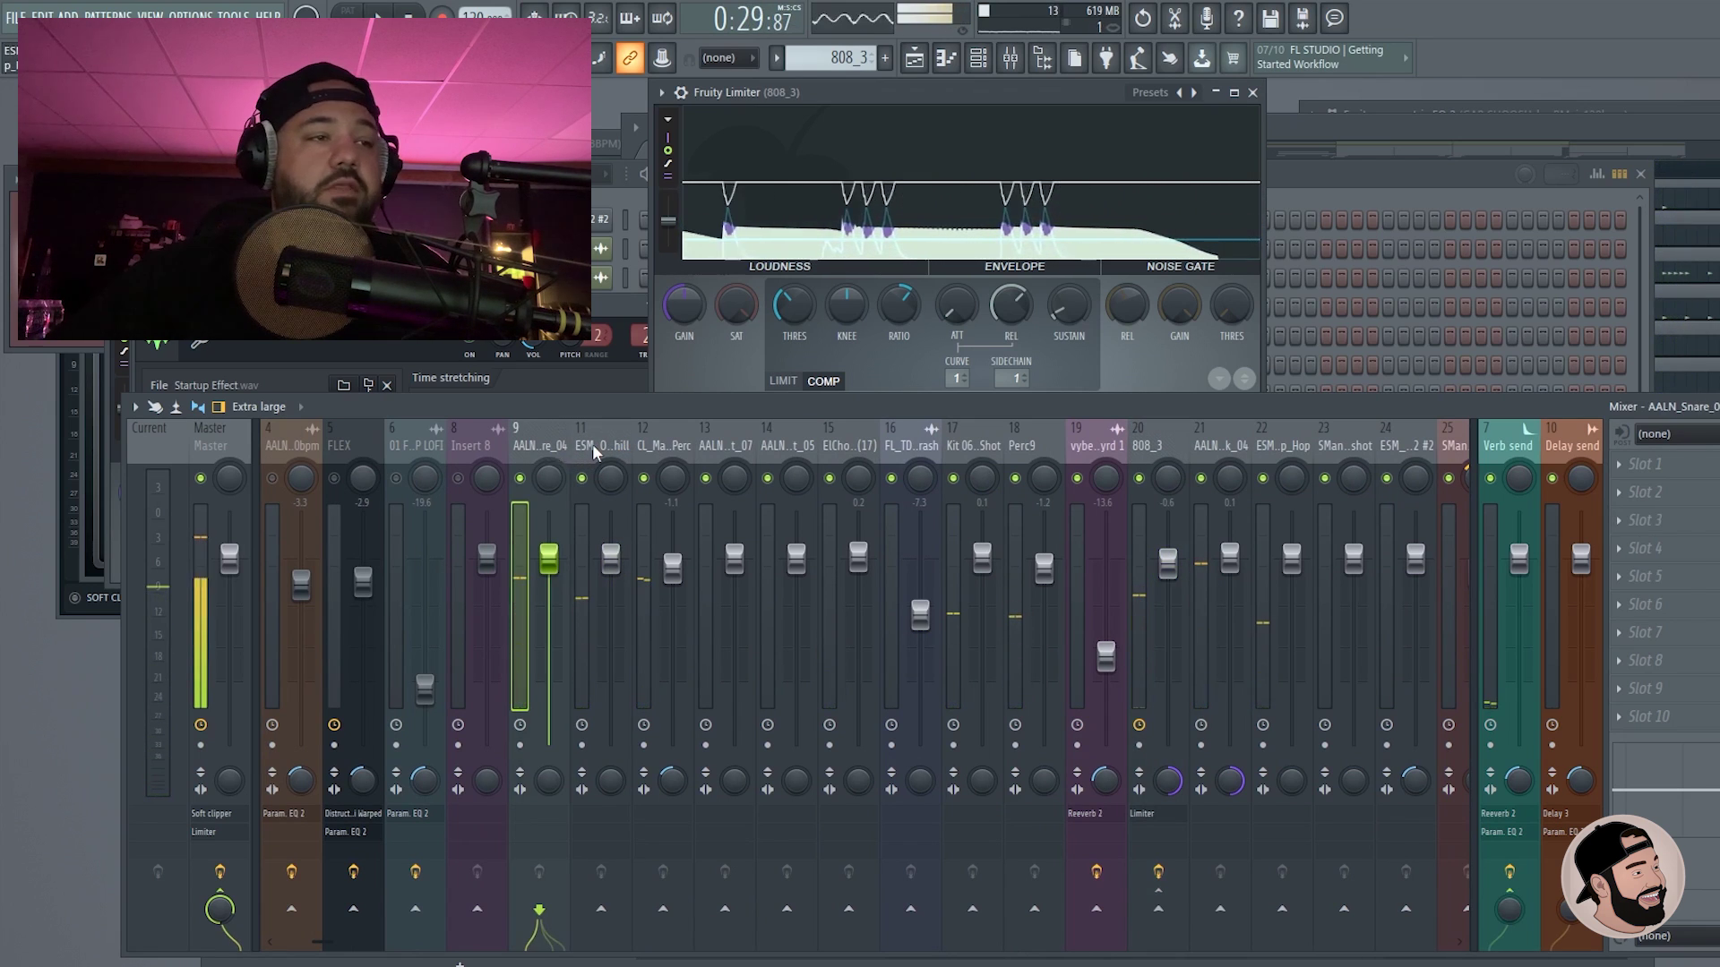
click(594, 451)
click(652, 447)
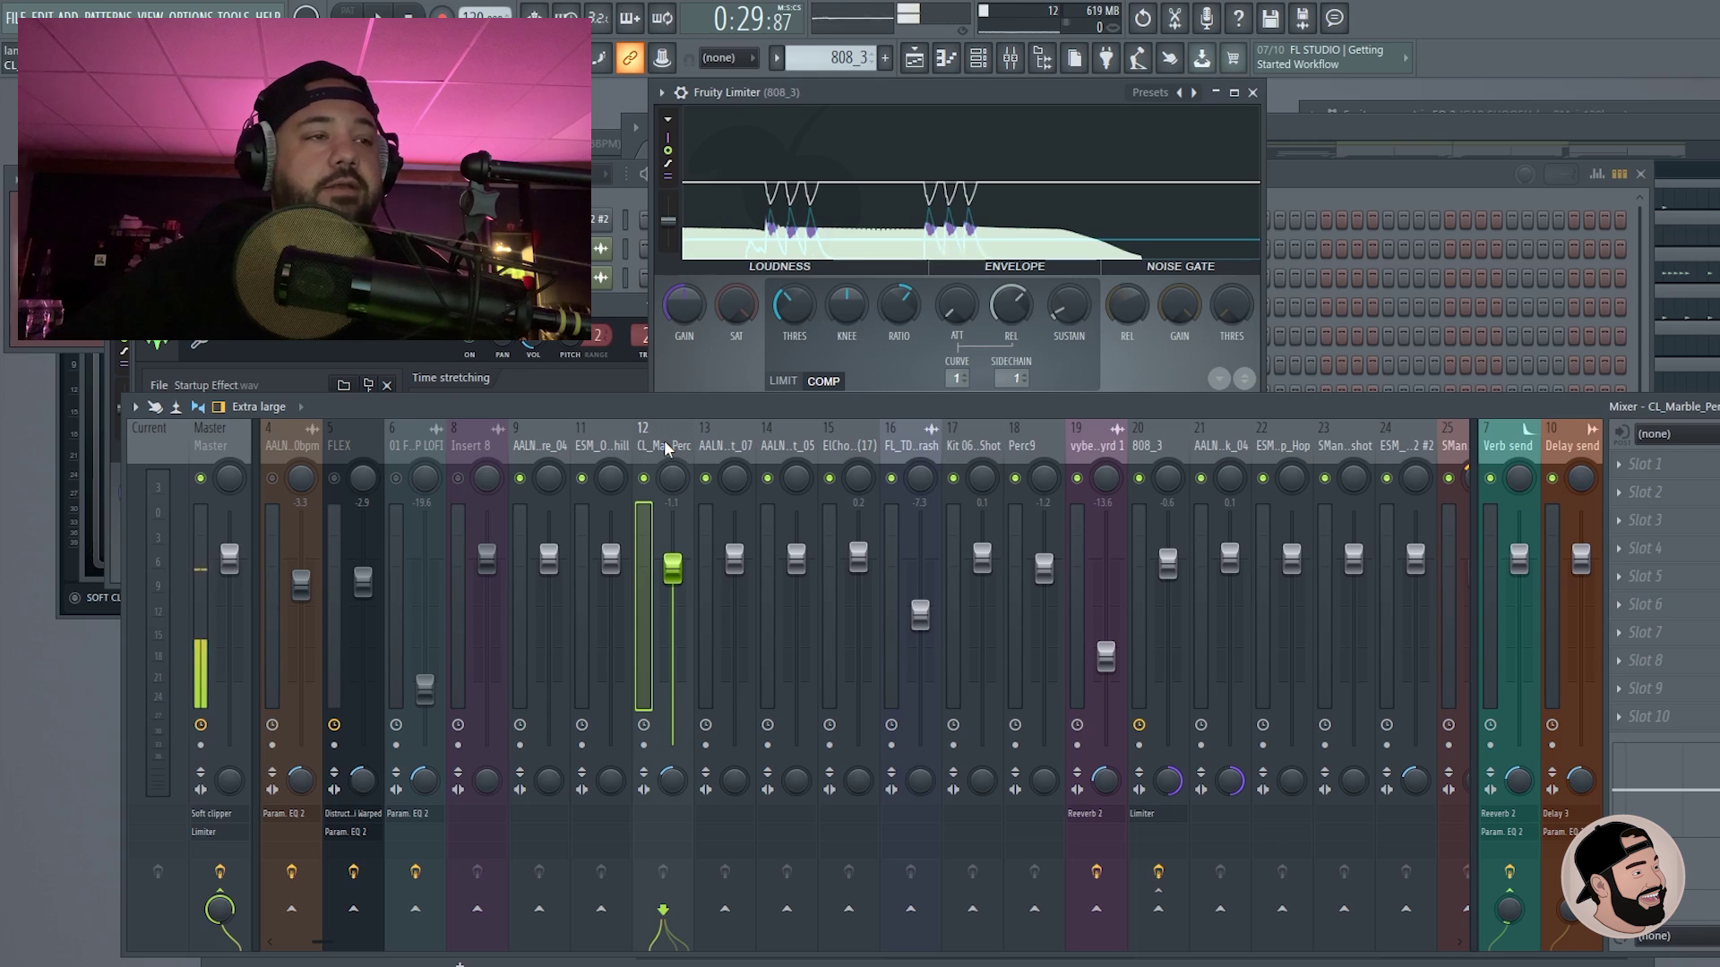
click(603, 443)
click(555, 450)
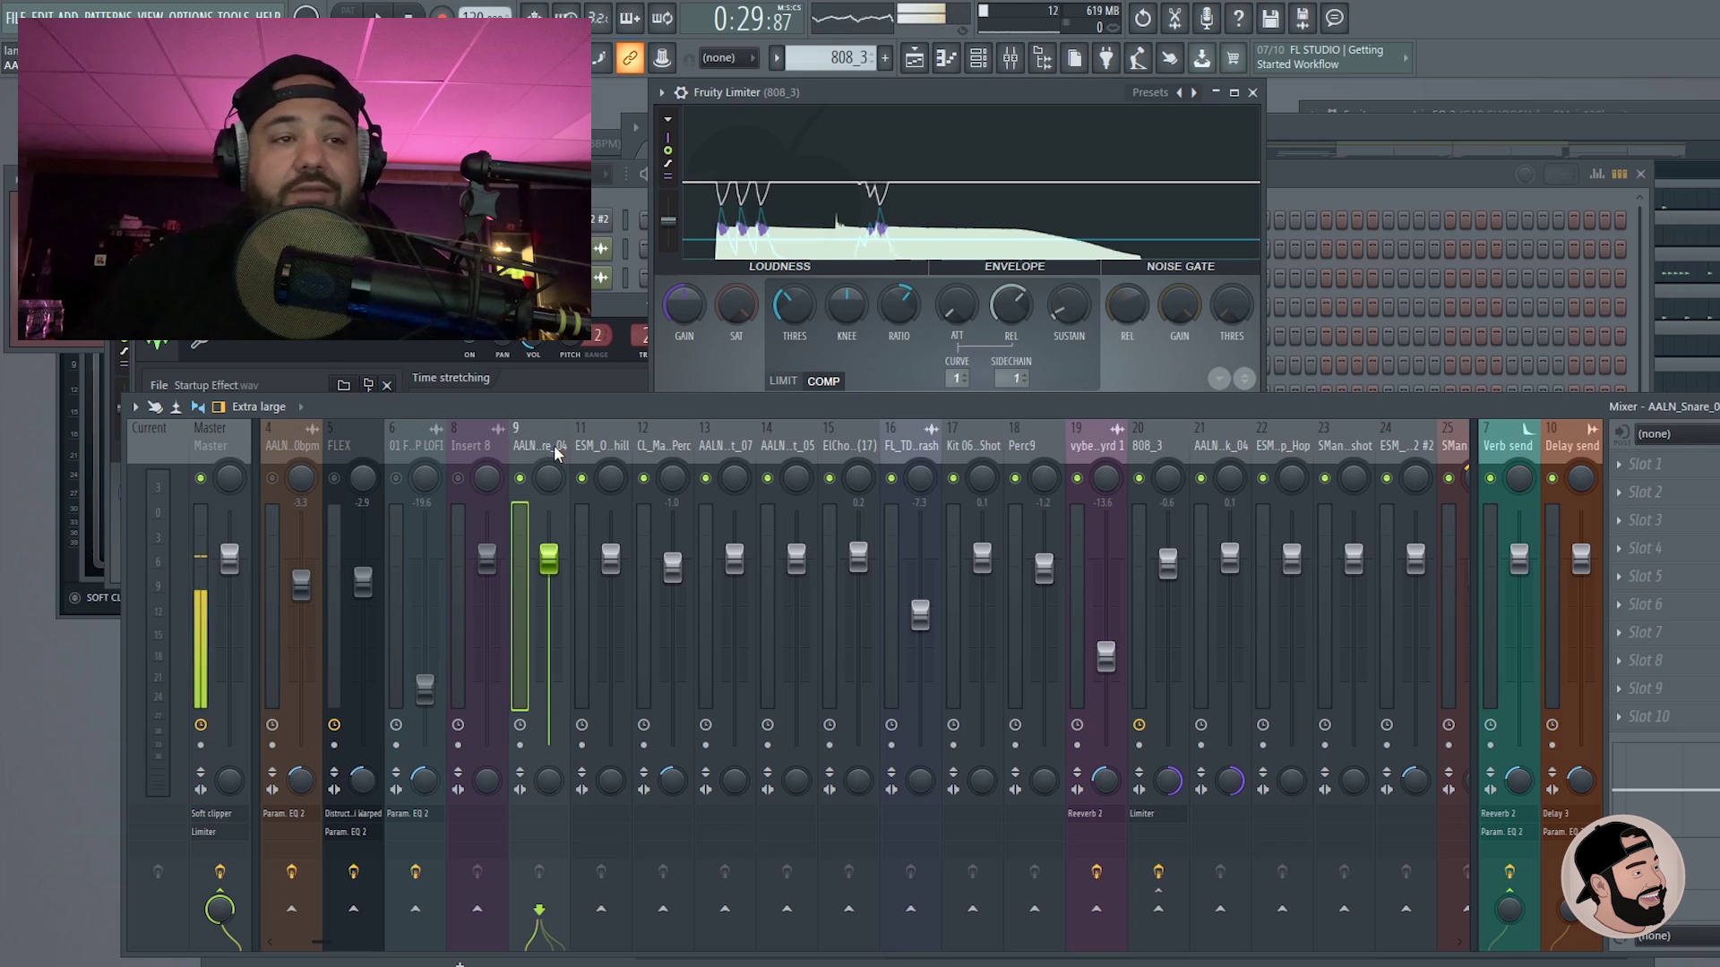
Step: Isolate the 808_3 and AALN_Kick_04 mixer tracks for listening, and bring up the playlist to play the full arrangement
scroll(1021, 488, down, 13)
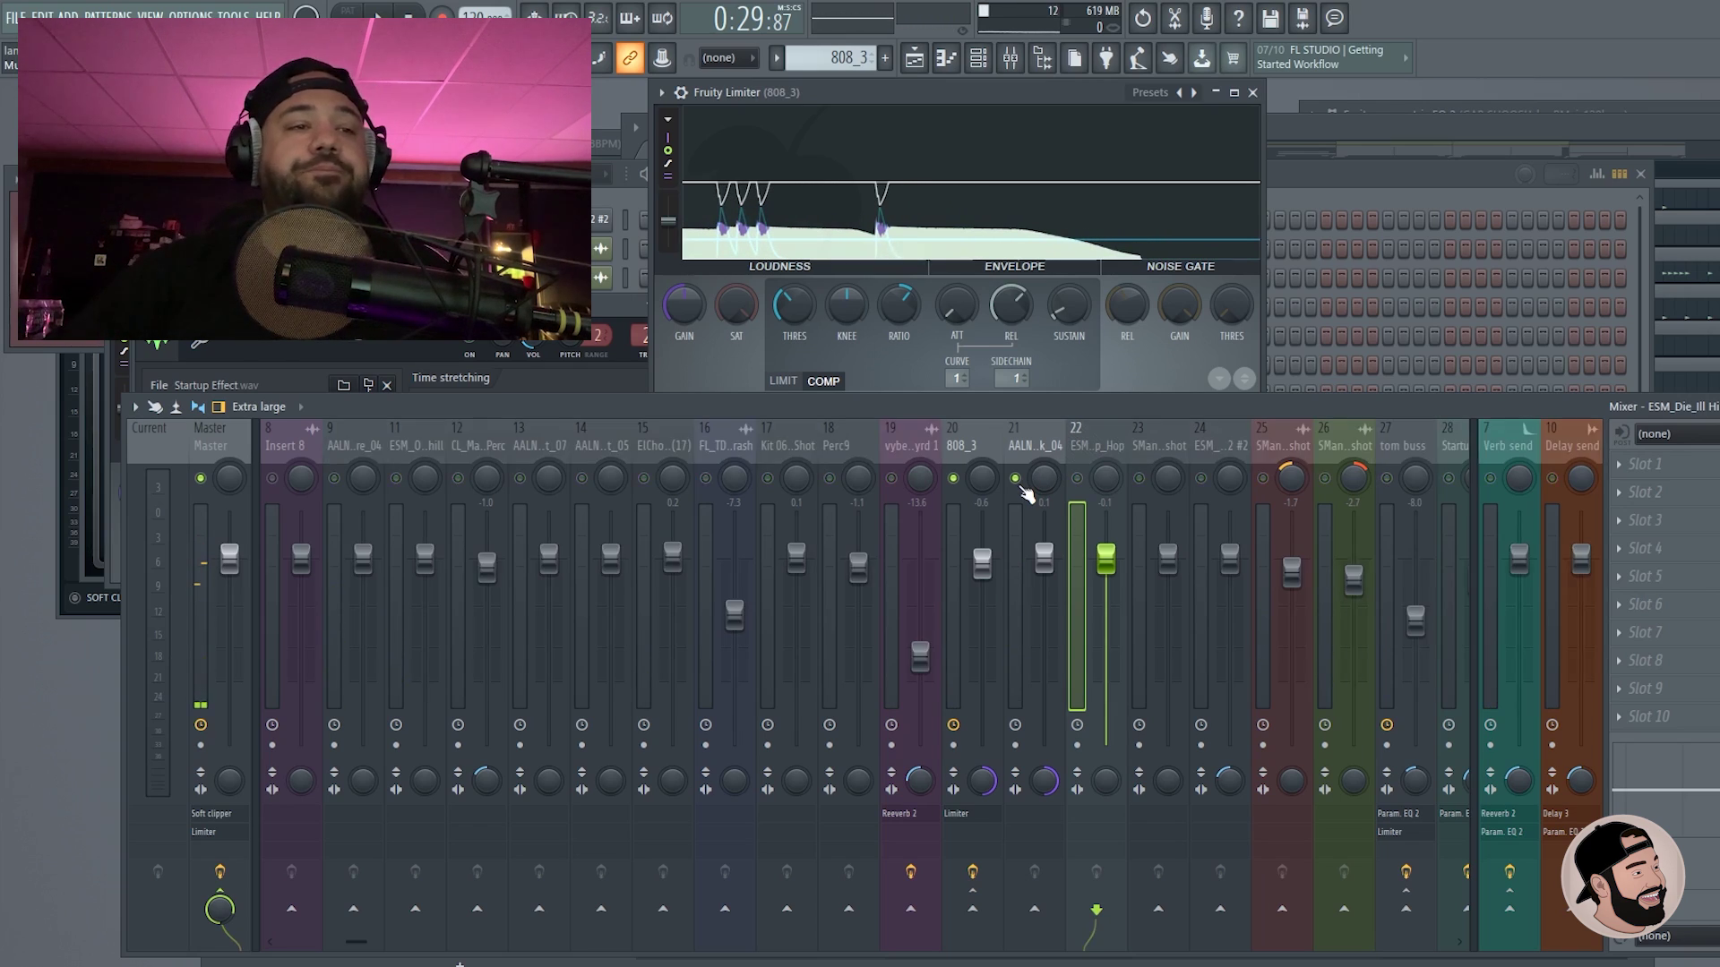
key(F5)
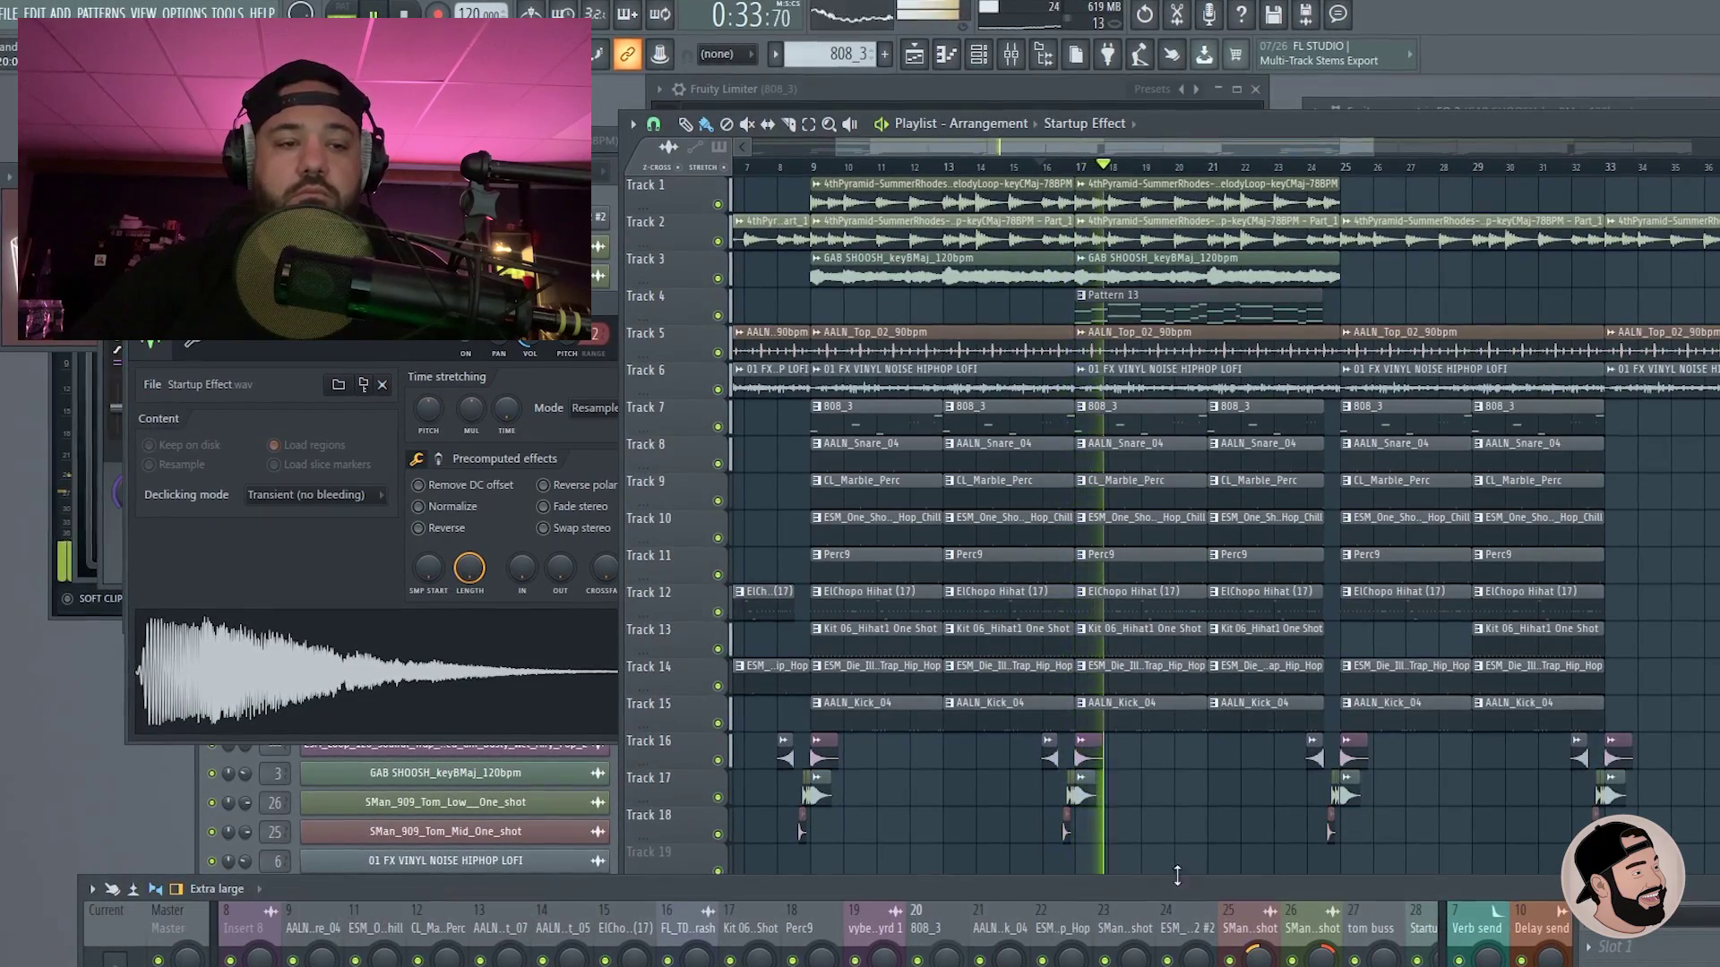
Step: Lower the 4thPyramid melody track to about -3 dB and the FL_TD crash track to about -10.1 dB in the mixer
drag(1177, 886, 1259, 342)
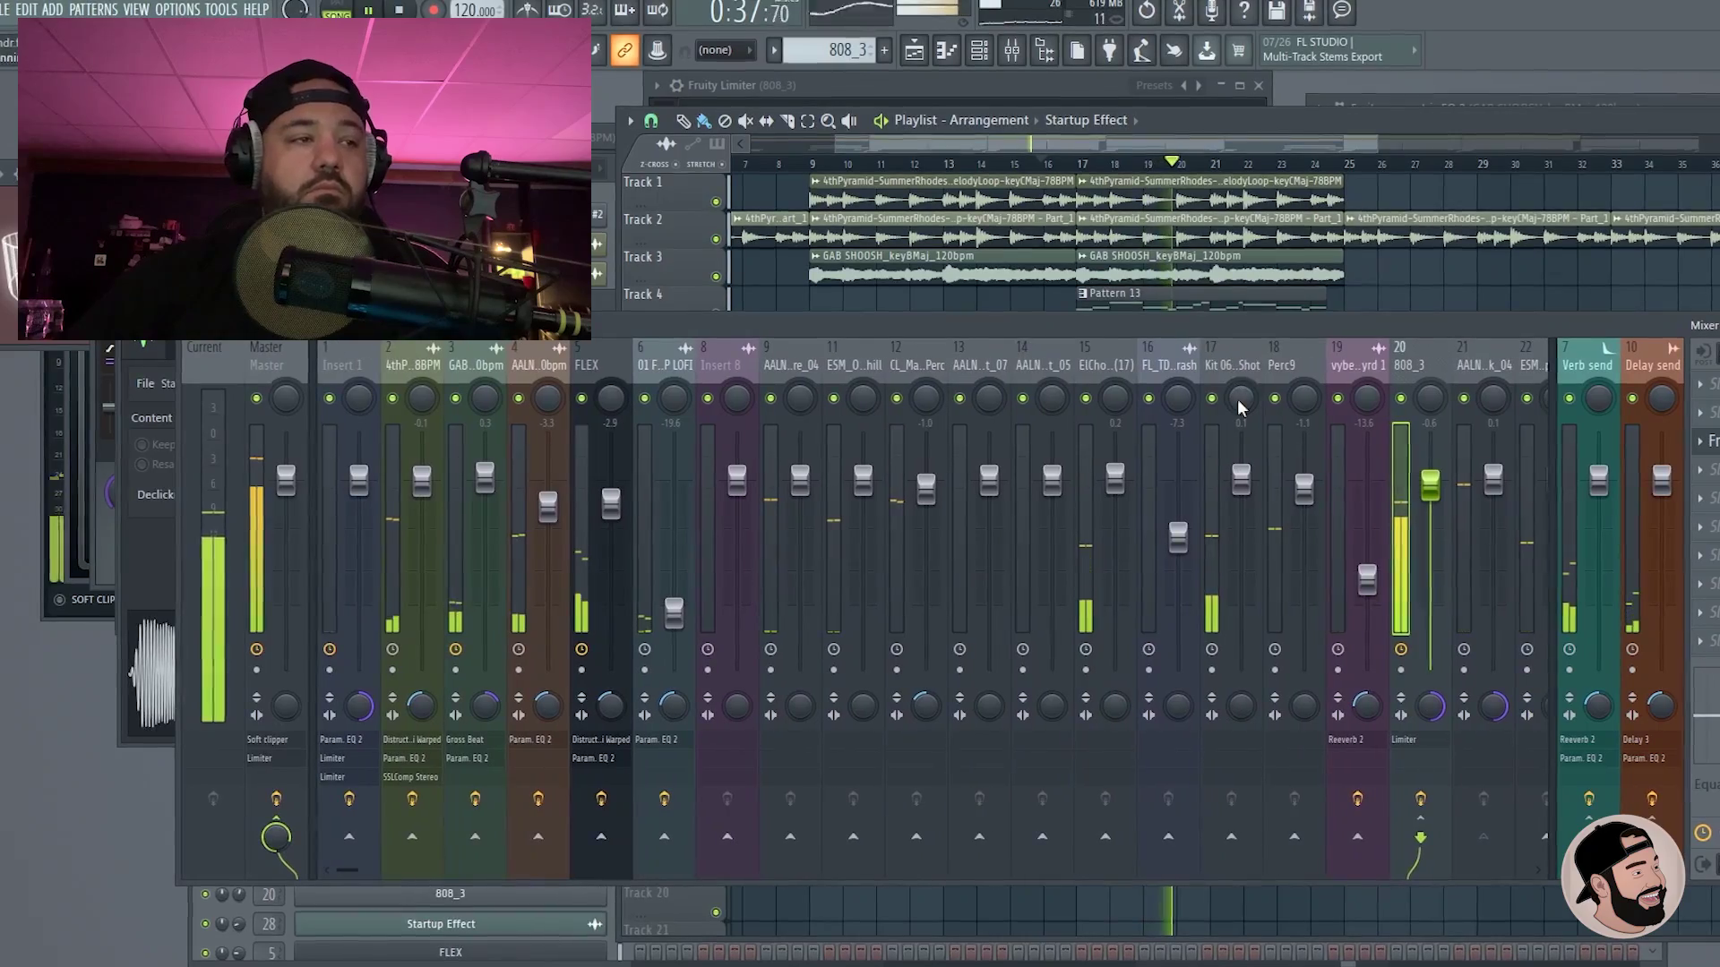
click(439, 363)
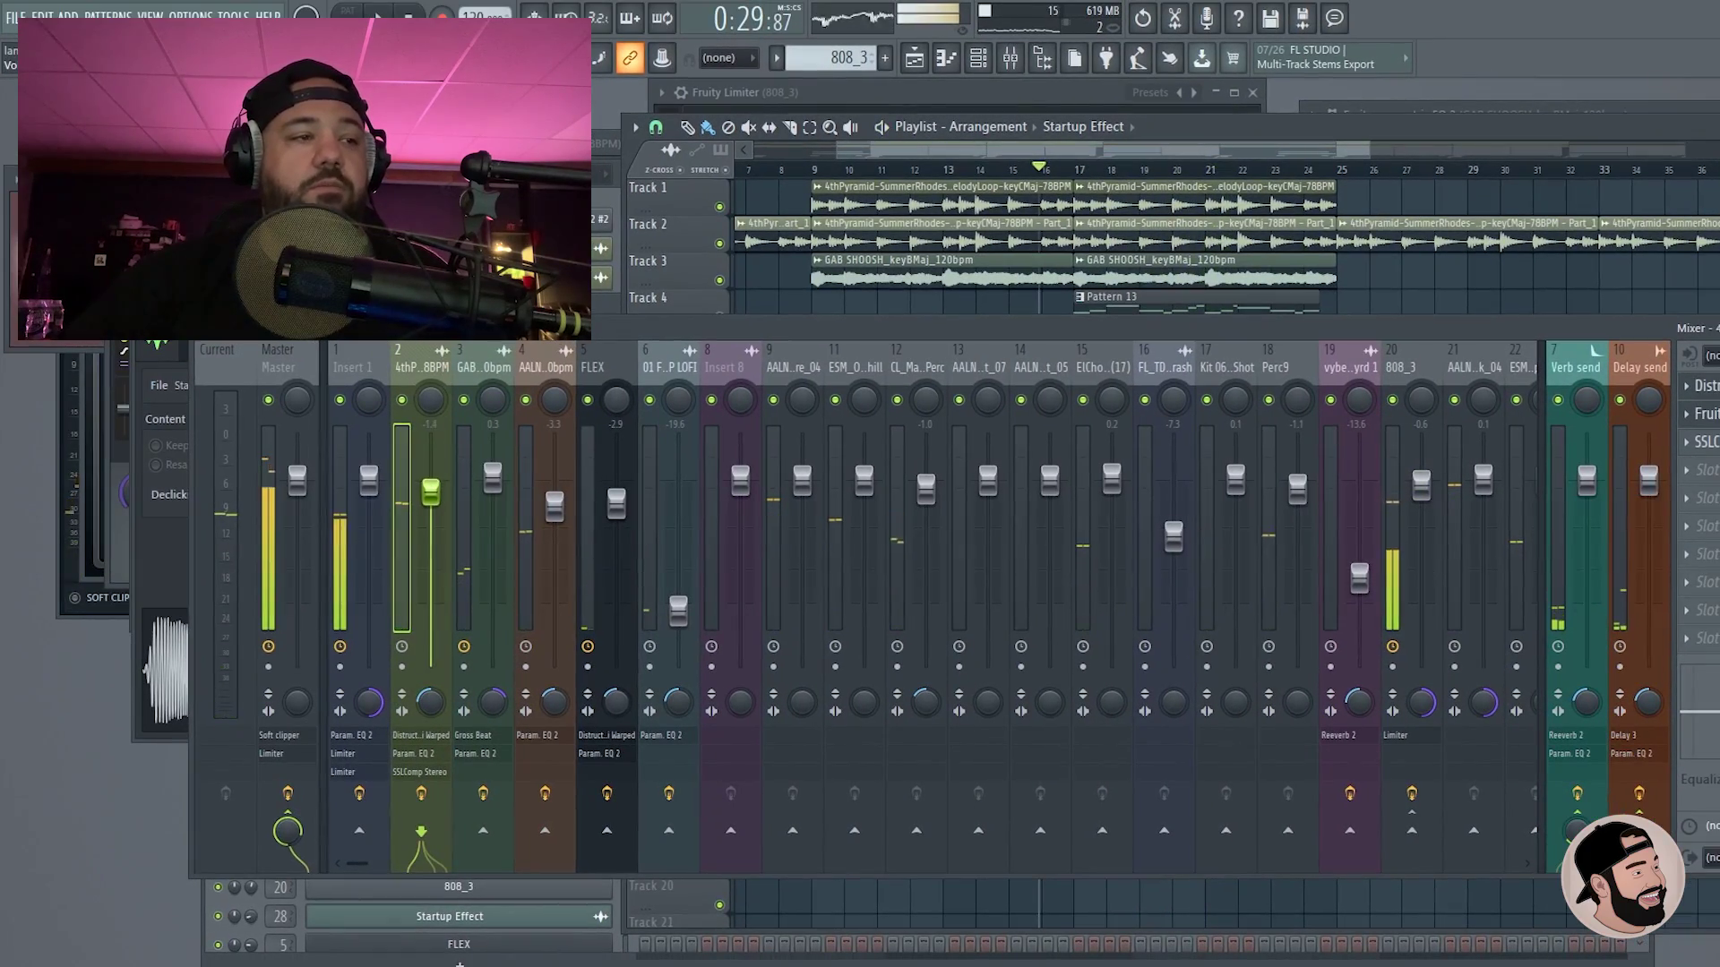
drag(431, 491, 434, 504)
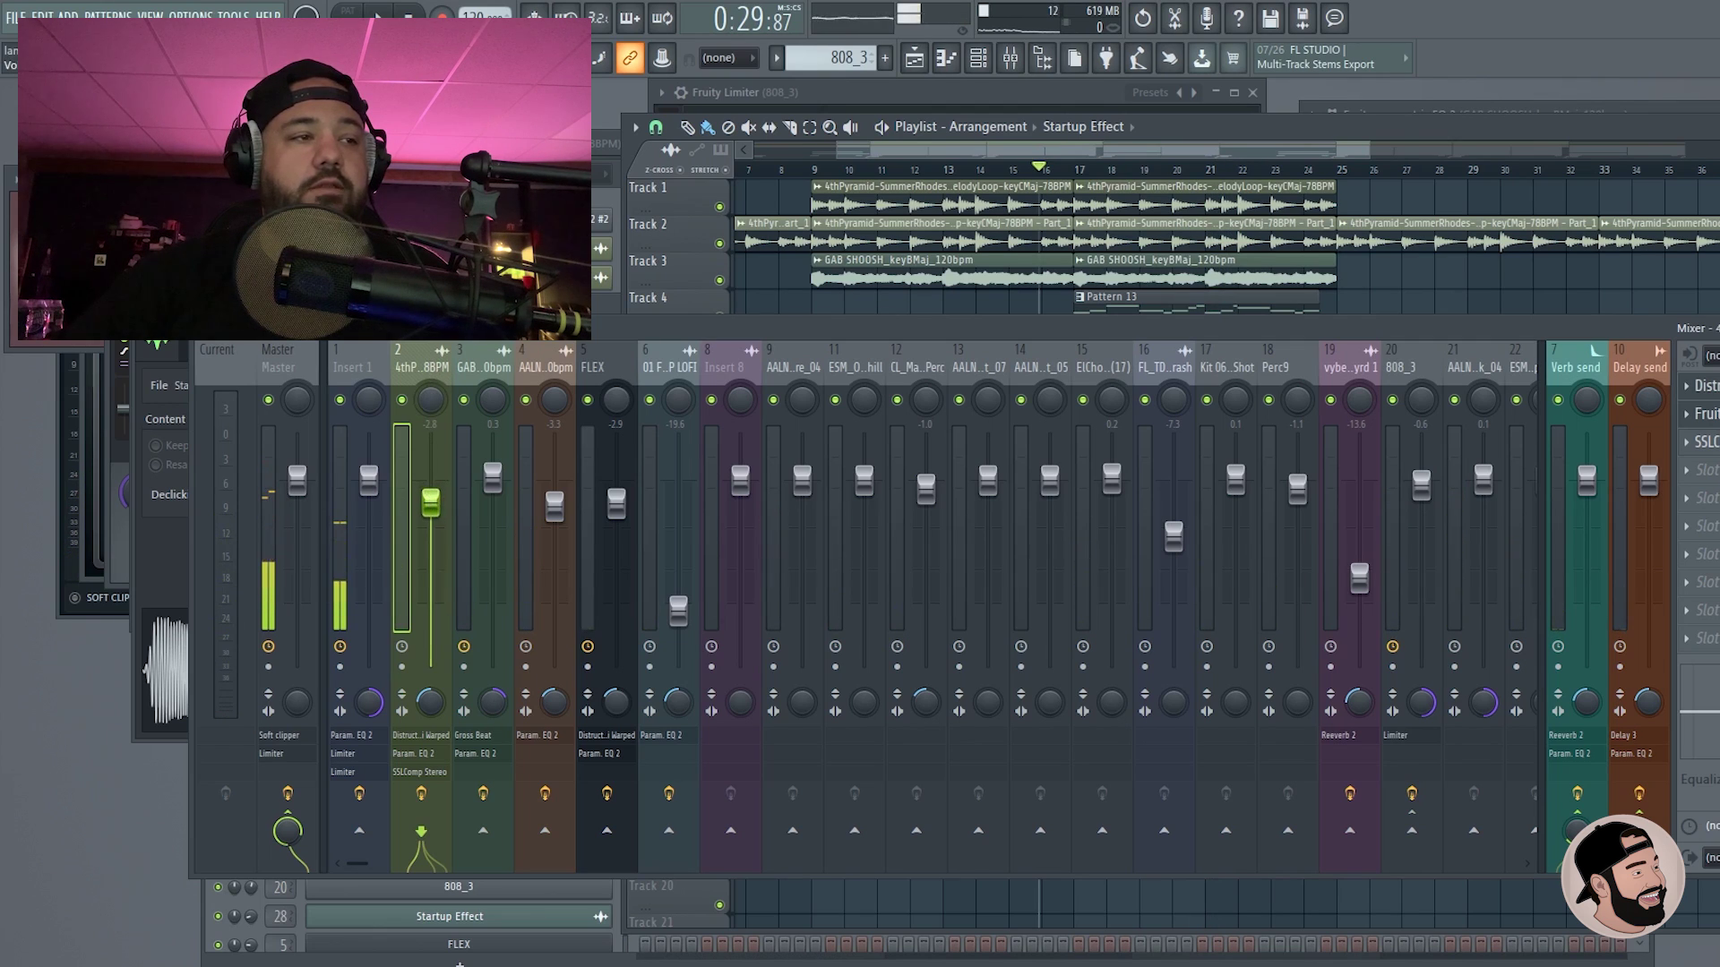
scroll(627, 538, right, 7)
click(802, 537)
drag(806, 541, 806, 560)
Step: Rename mixer insert 30 as "melody buss" and insert 31 as "drum buss"
scroll(806, 560, right, 10)
click(1061, 374)
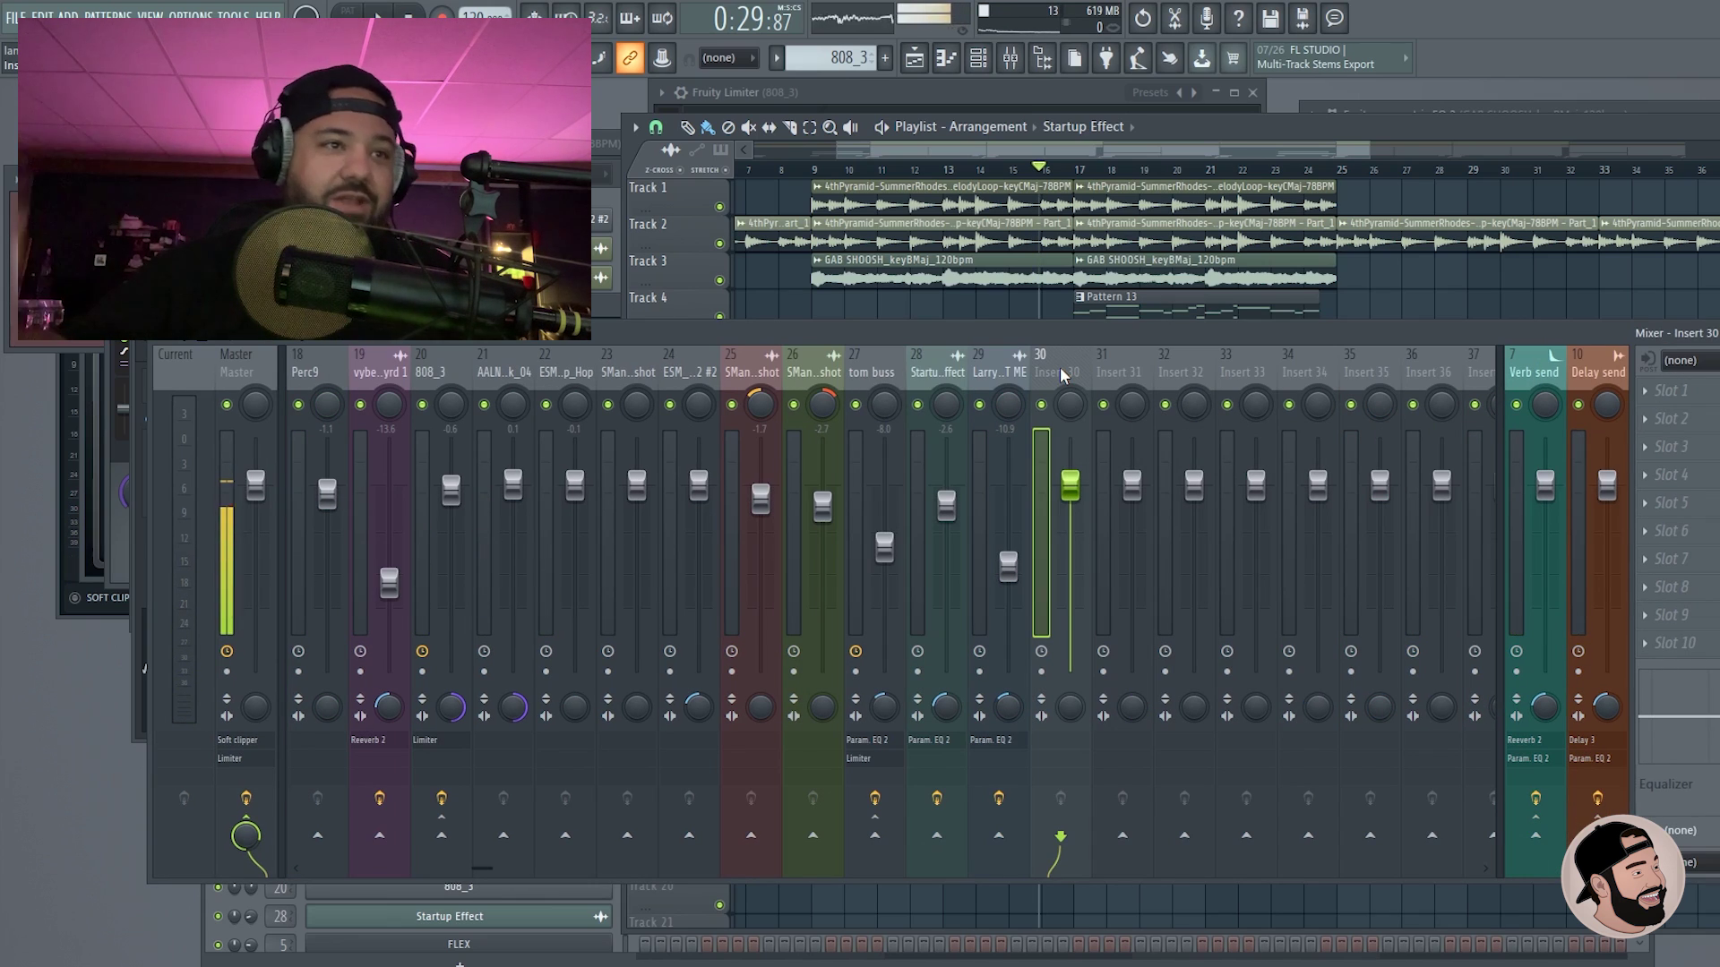
right_click(1061, 374)
click(1138, 369)
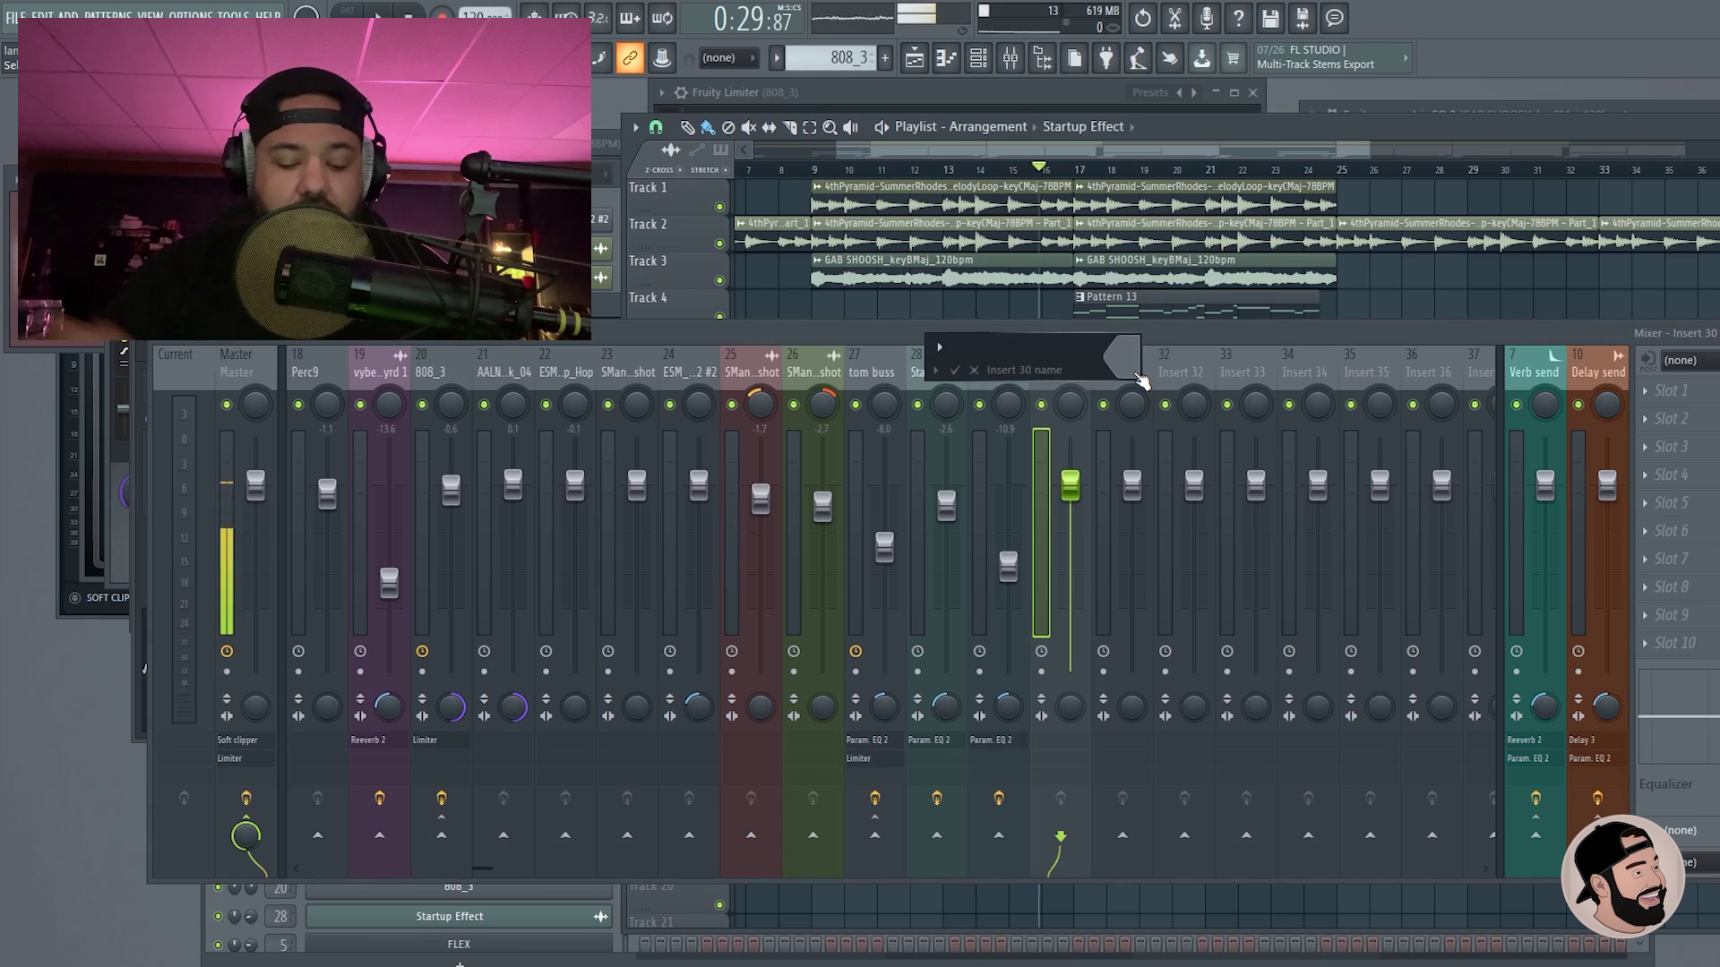
text(melody buss)
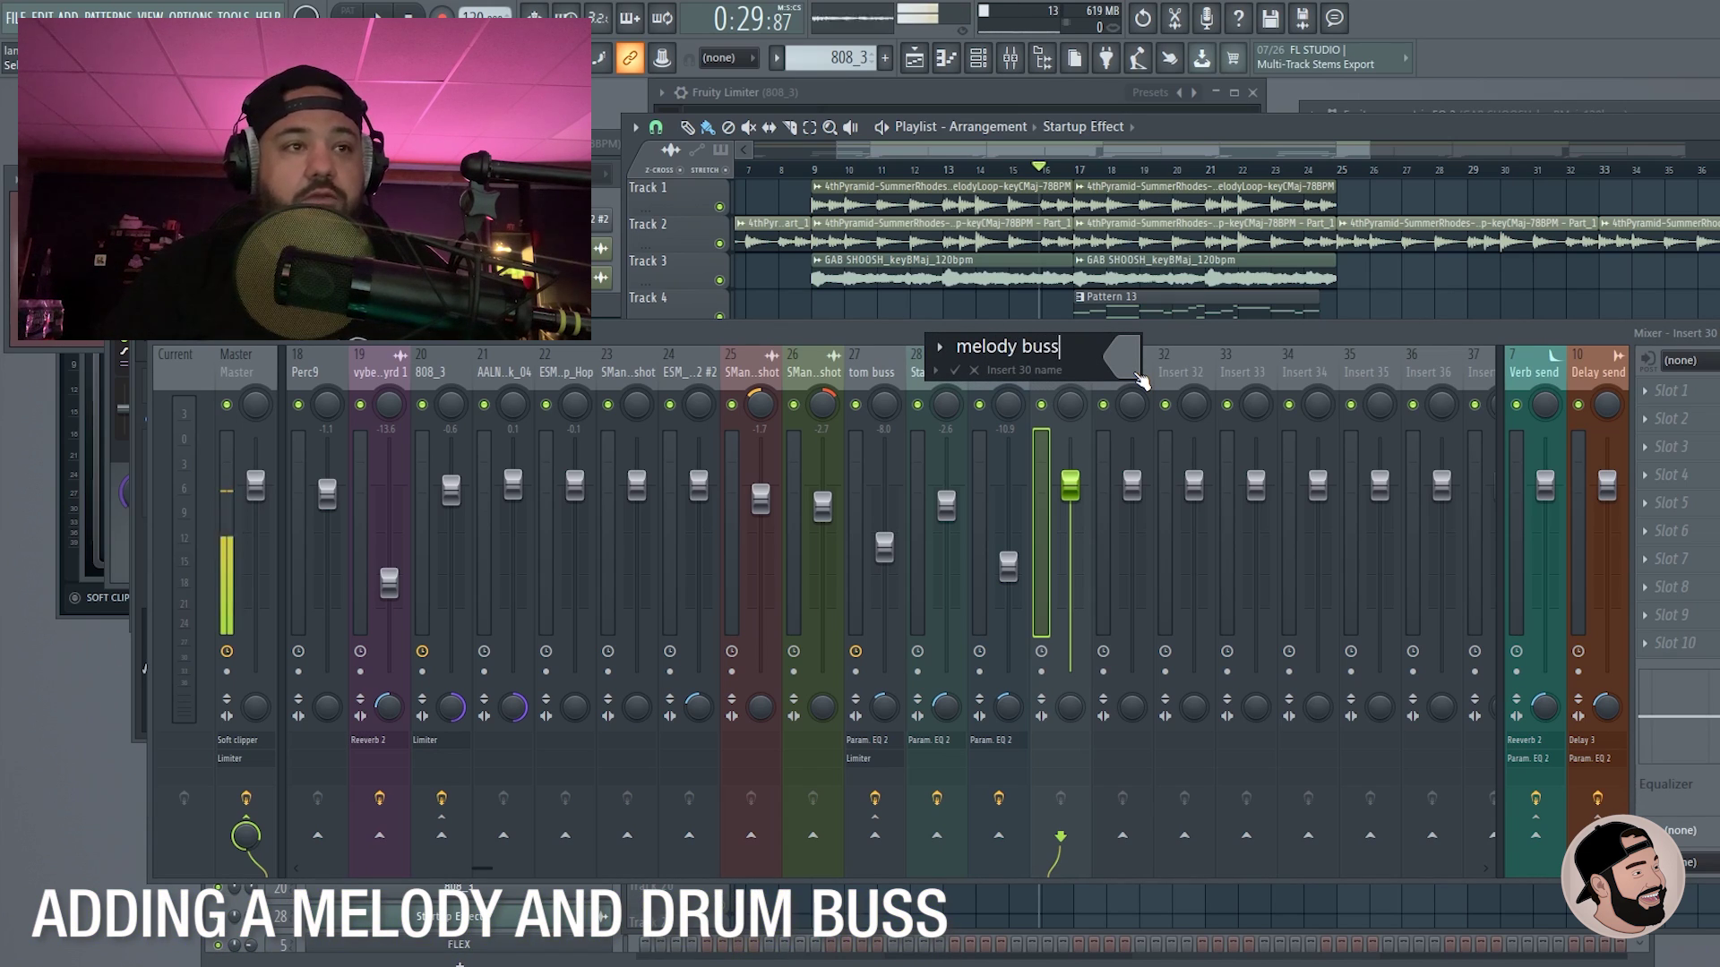
key(Return)
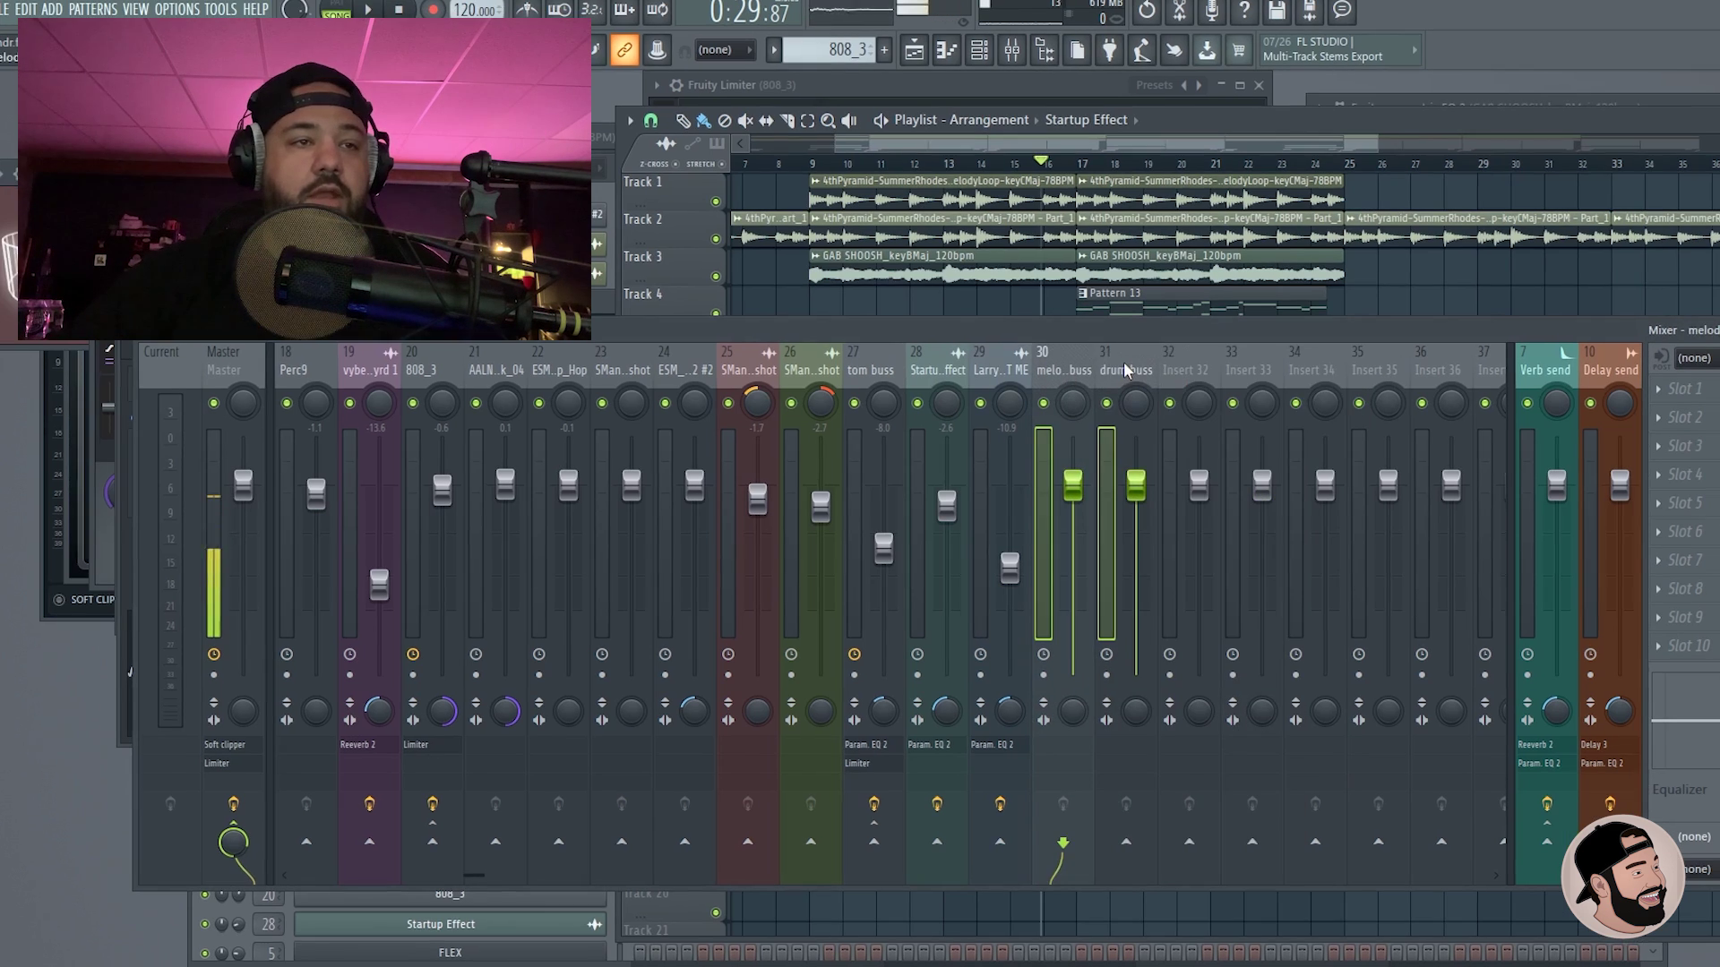
Step: Dock the melody buss and drum buss tracks together to the left side of the mixer, beside the Master
right_click(1126, 371)
mouse_move(1326, 800)
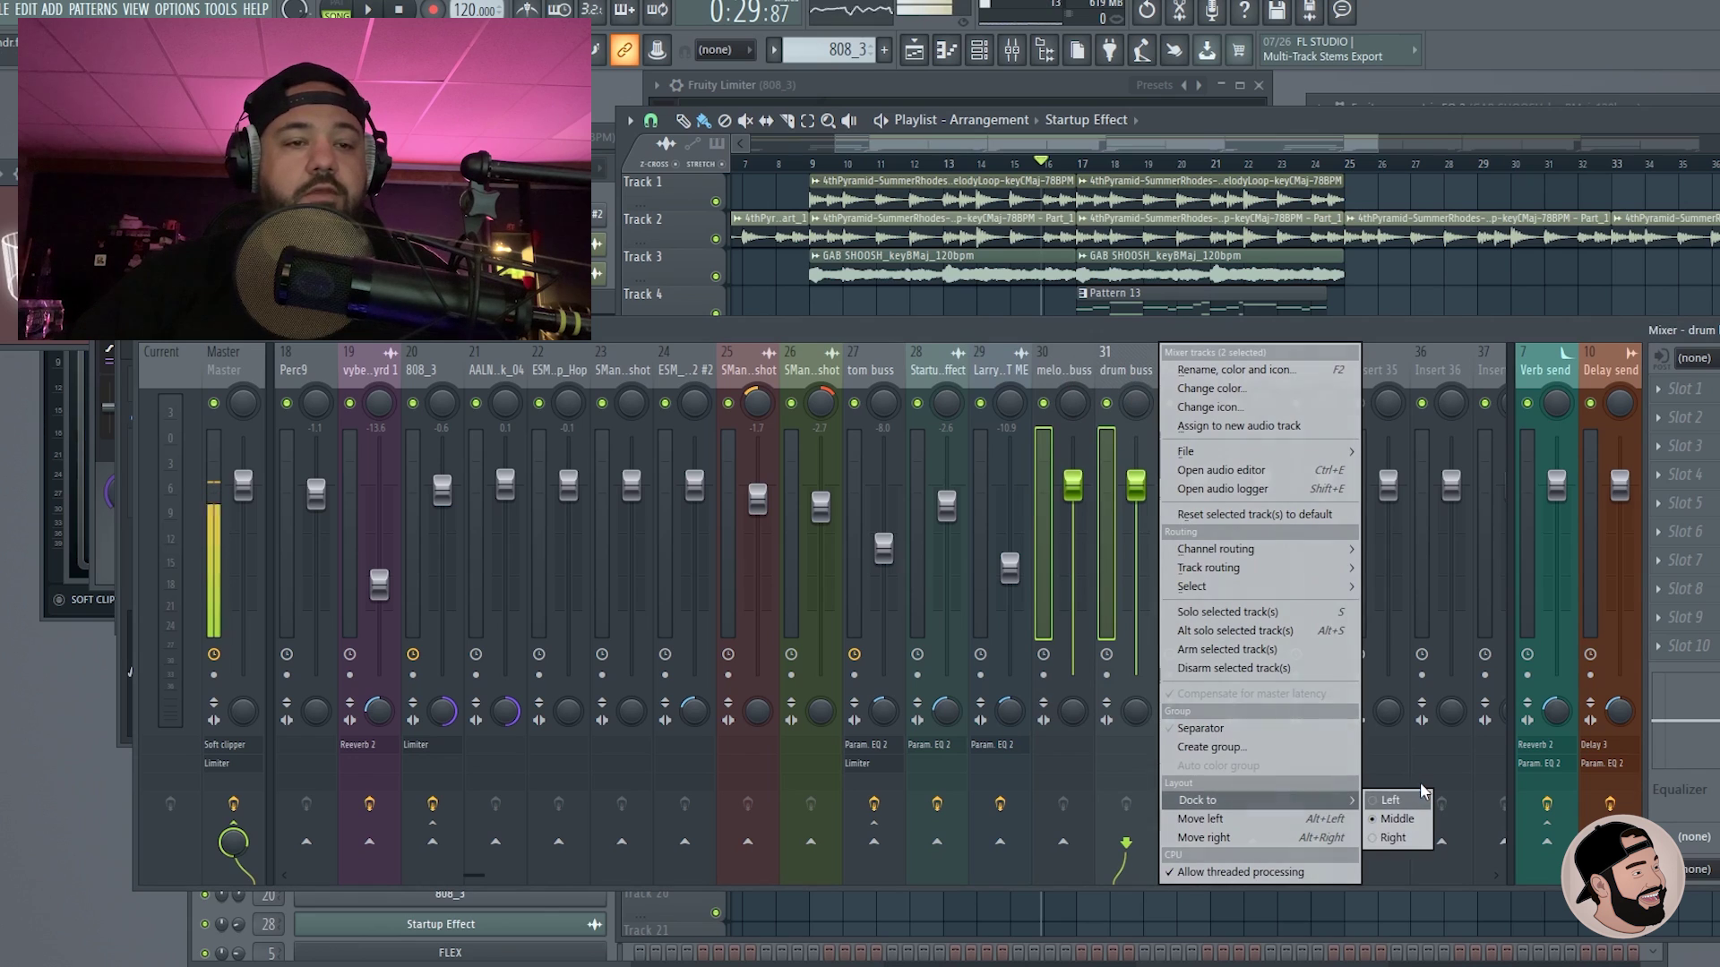
click(1397, 801)
Step: Route mixer tracks 2 to 6, from the 4thPyramid melody through the vinyl noise, only to the melody buss
scroll(358, 371, up, 5)
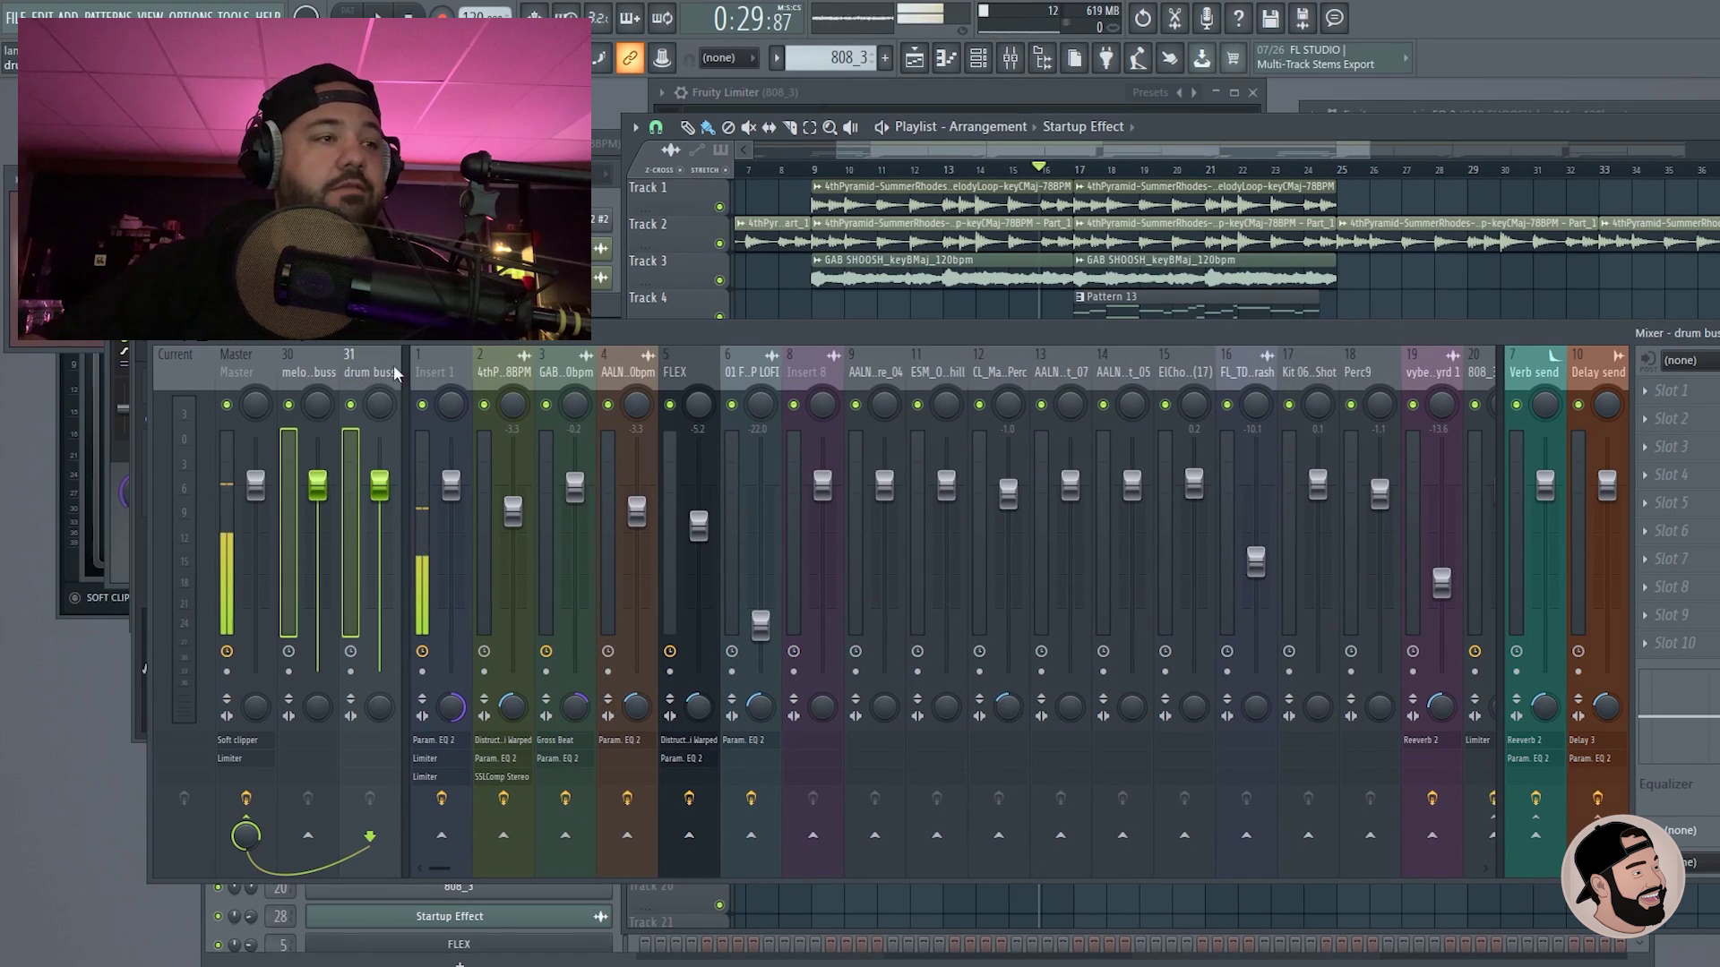
click(507, 377)
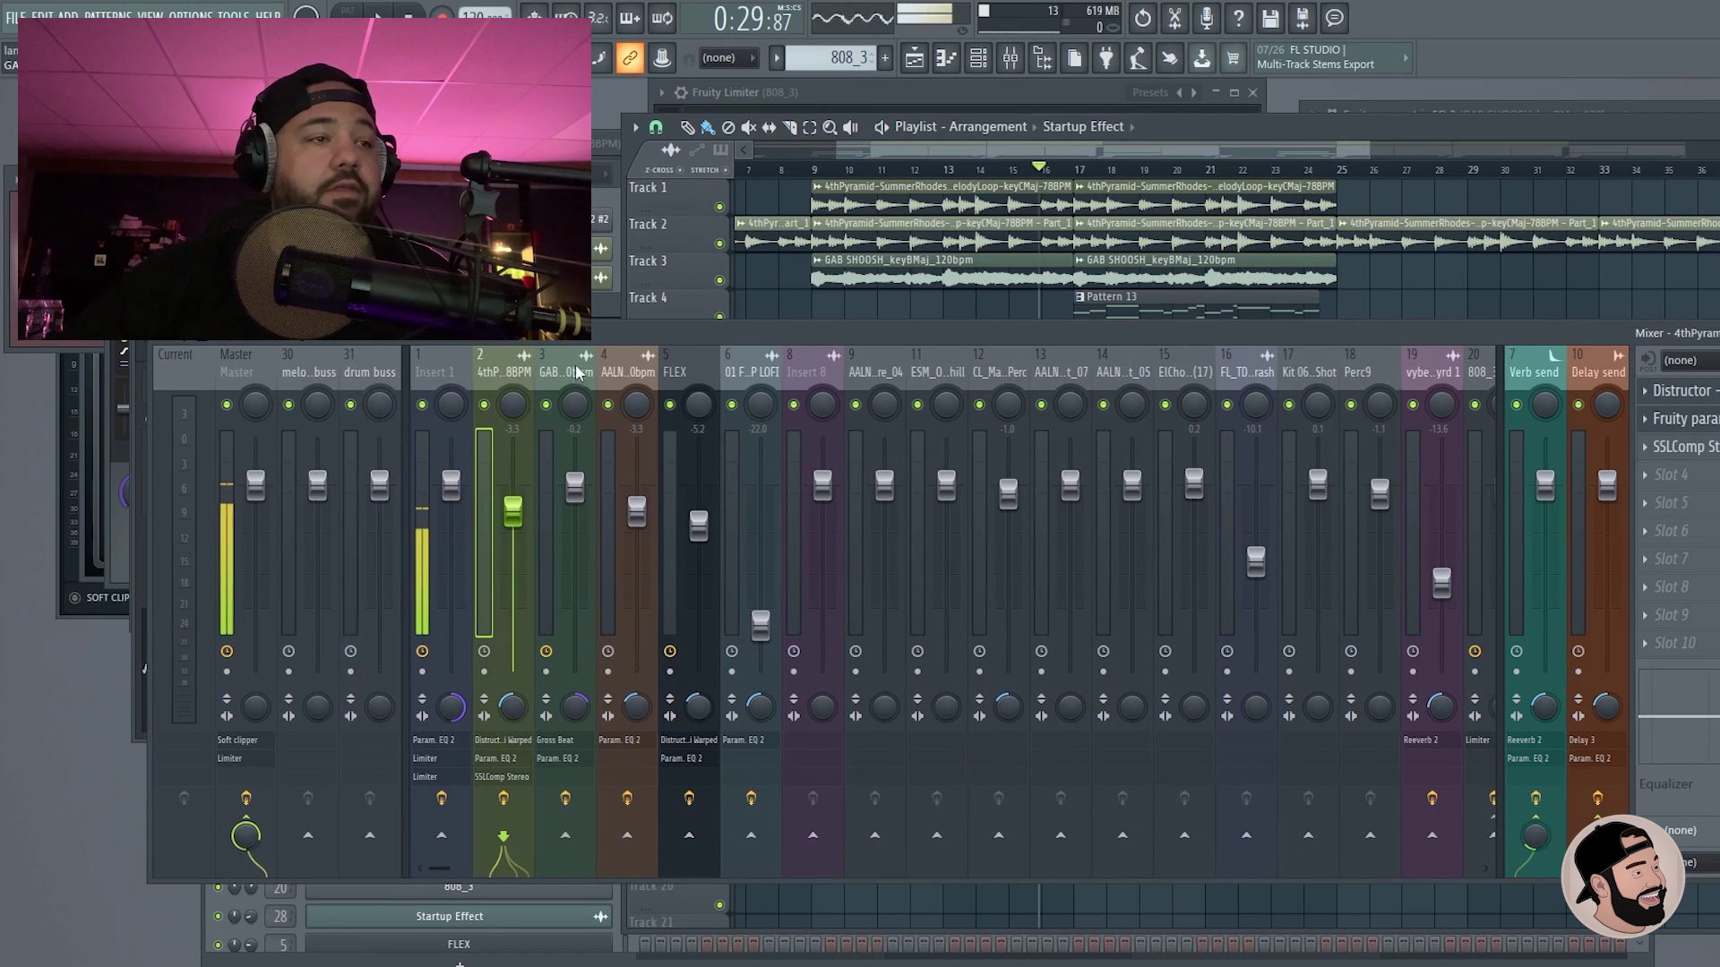
drag(507, 376, 758, 371)
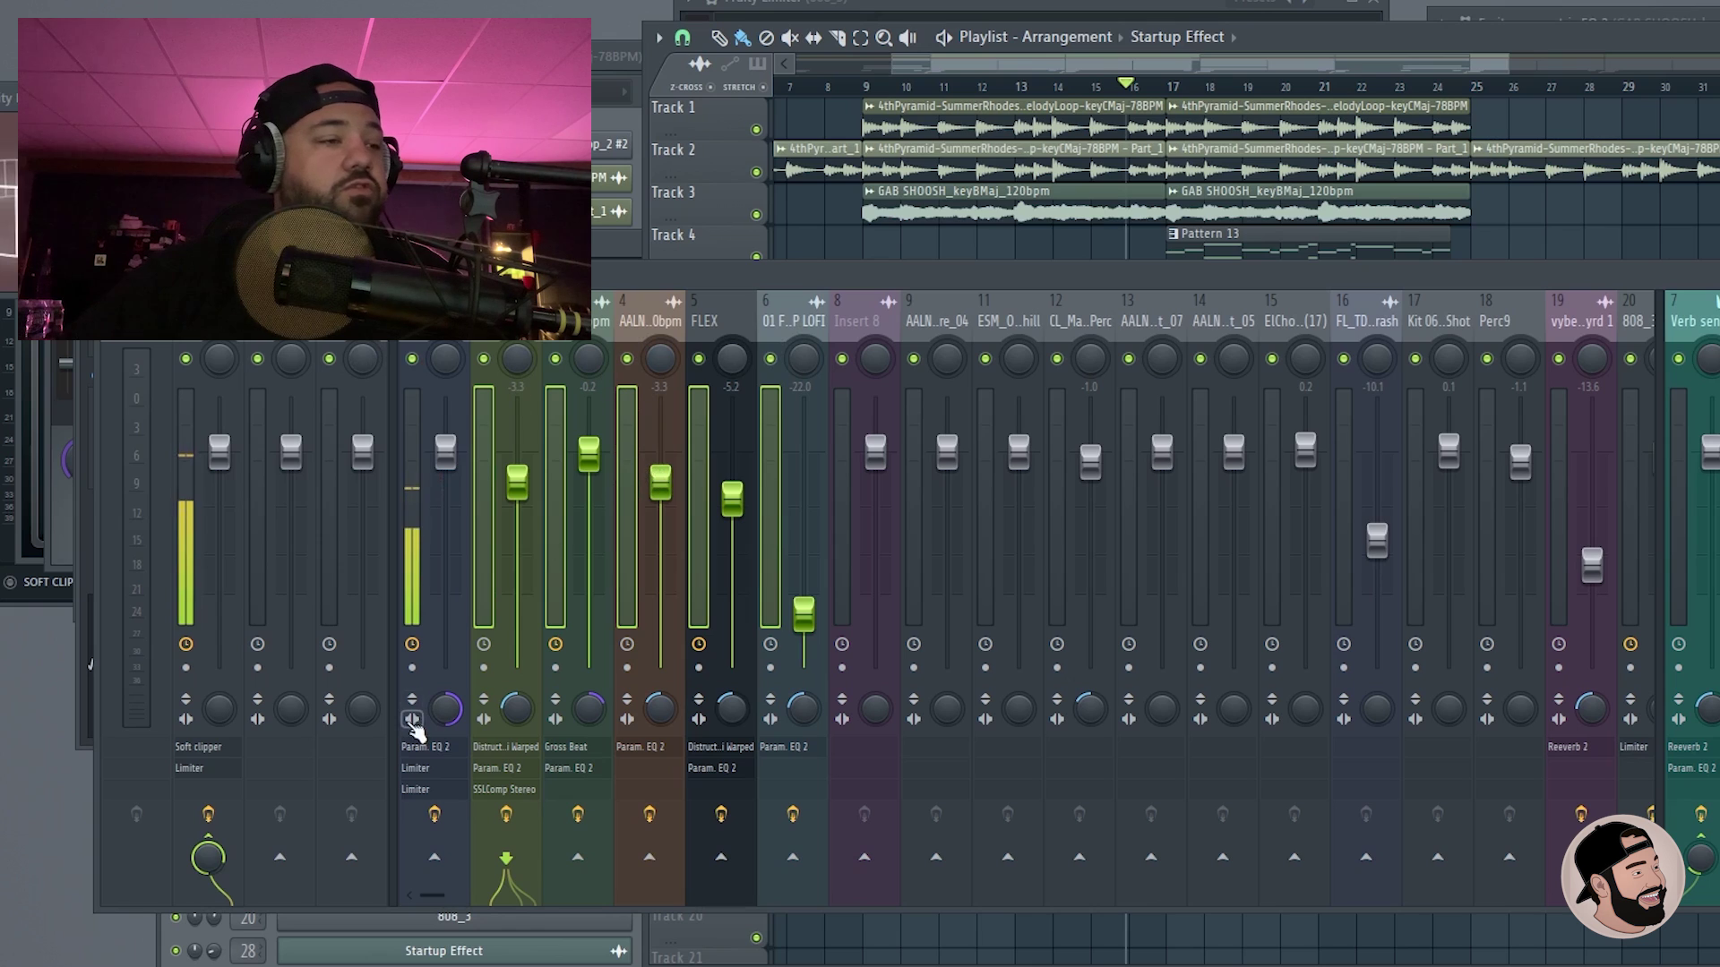
right_click(280, 867)
click(322, 896)
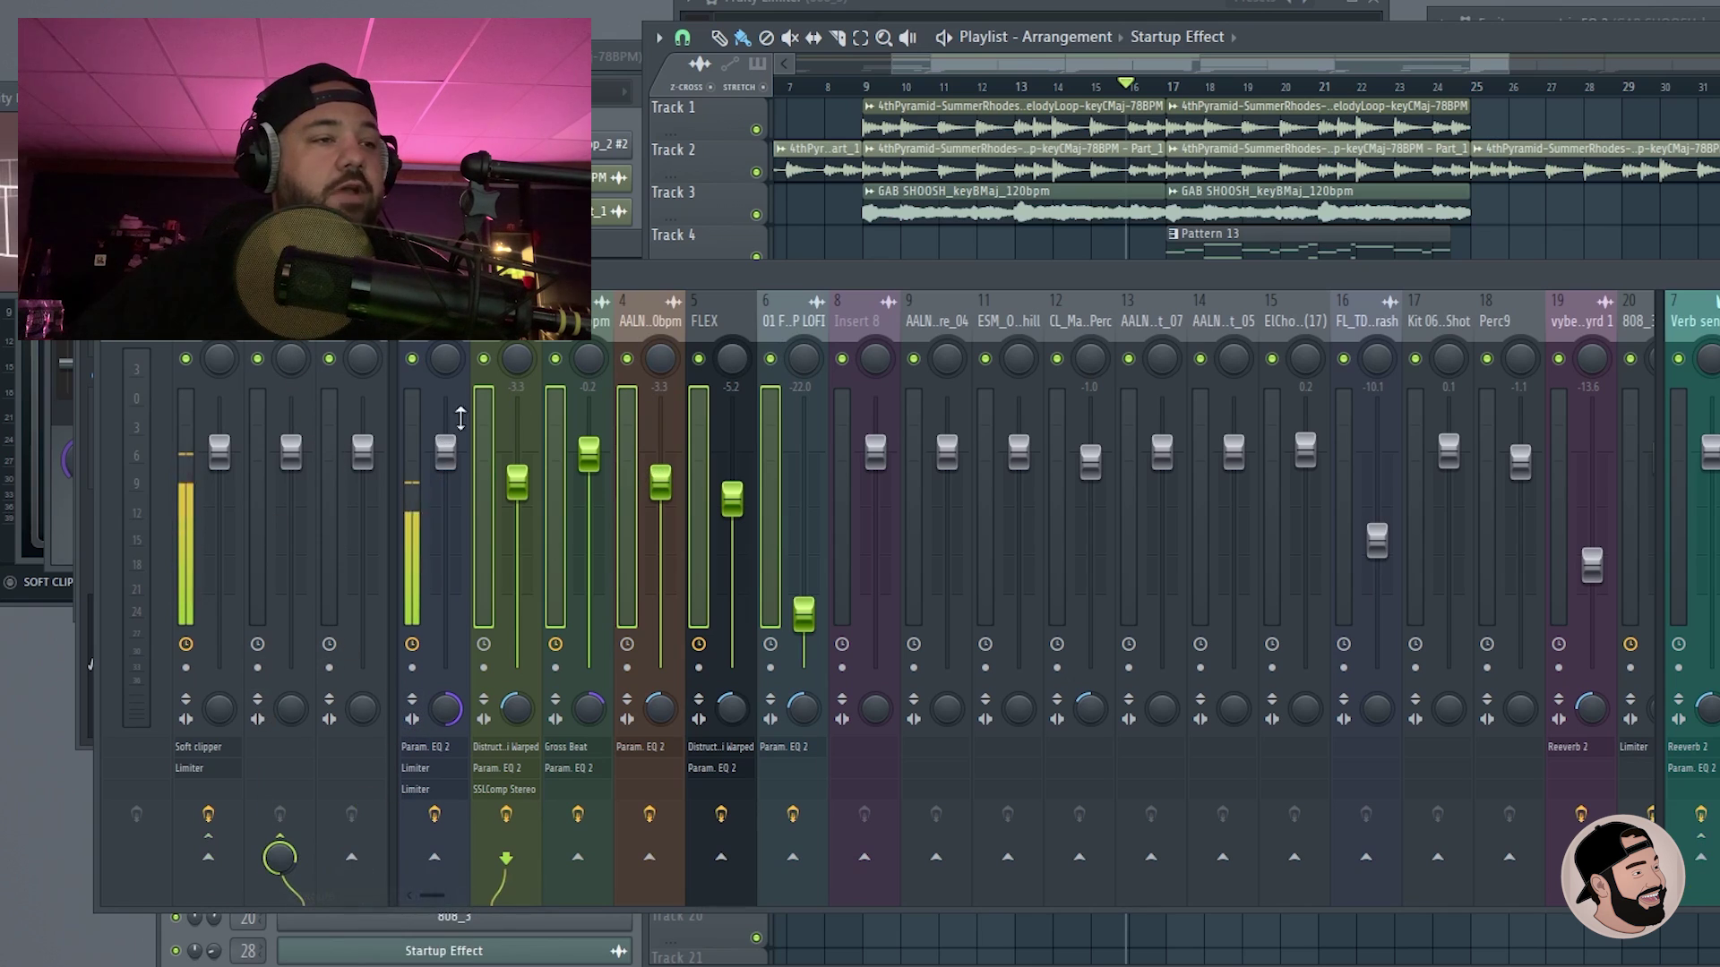
click(293, 326)
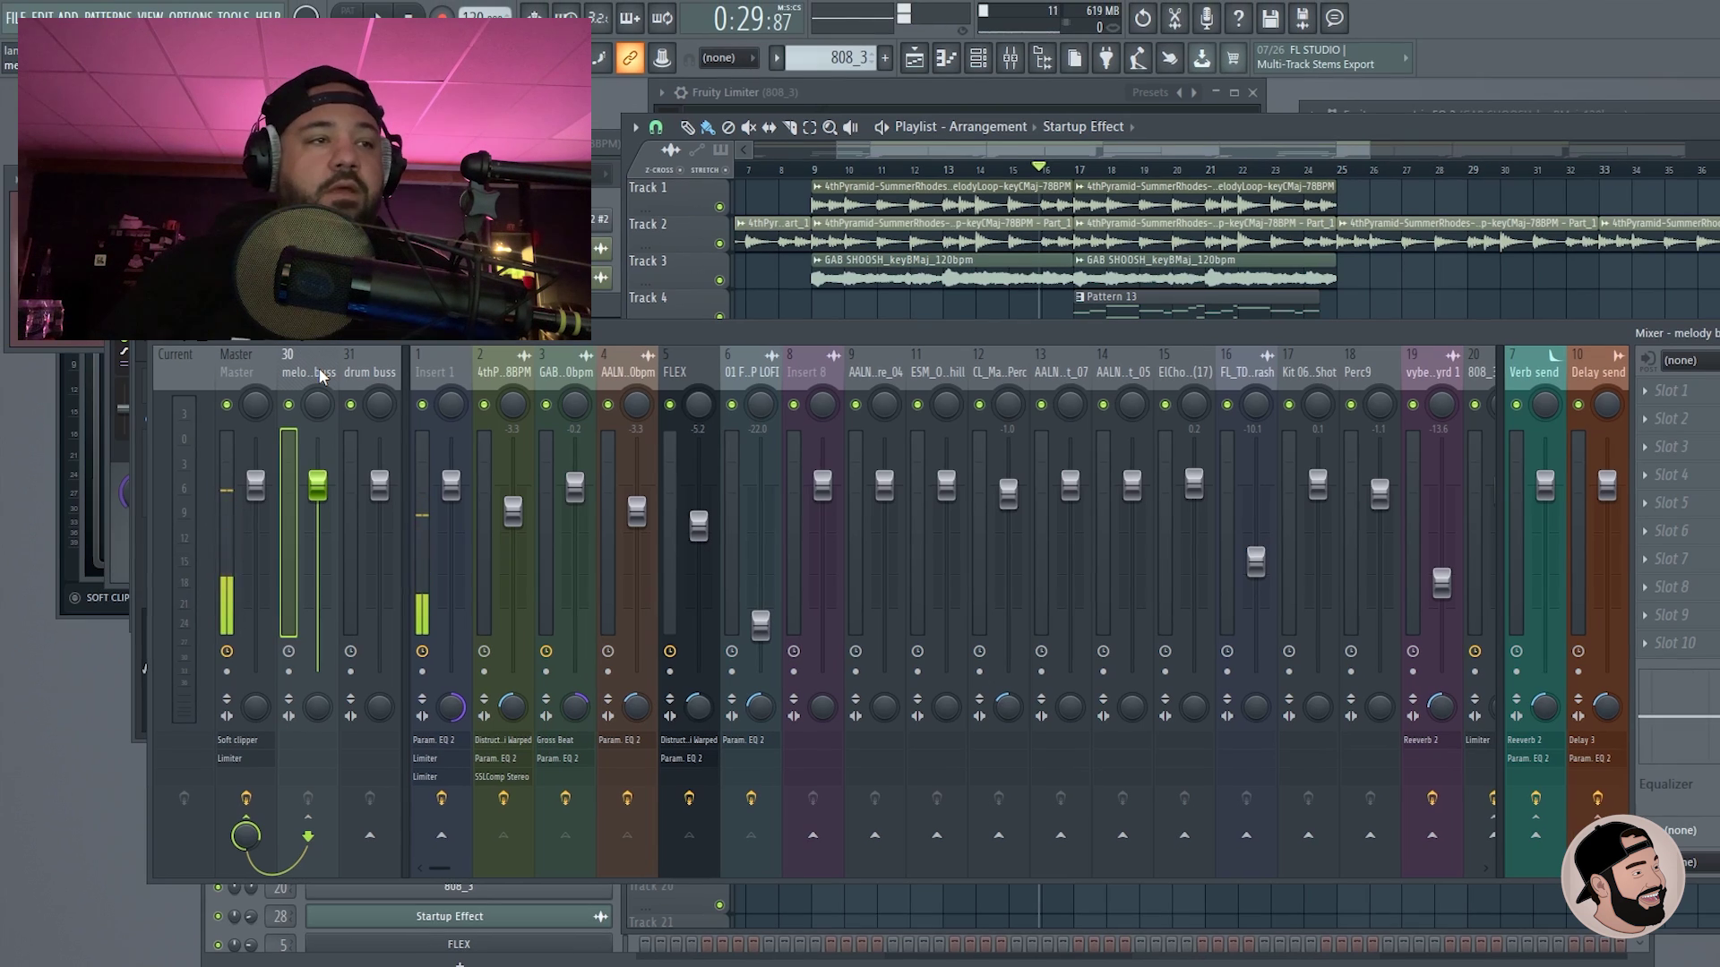
Step: Route mixer tracks 8 to 29, leaving out the two SMan tom tracks 25 and 26, only to the drum buss
scroll(614, 376, right, 3)
click(633, 374)
drag(636, 376, 1169, 381)
scroll(1169, 380, left, 6)
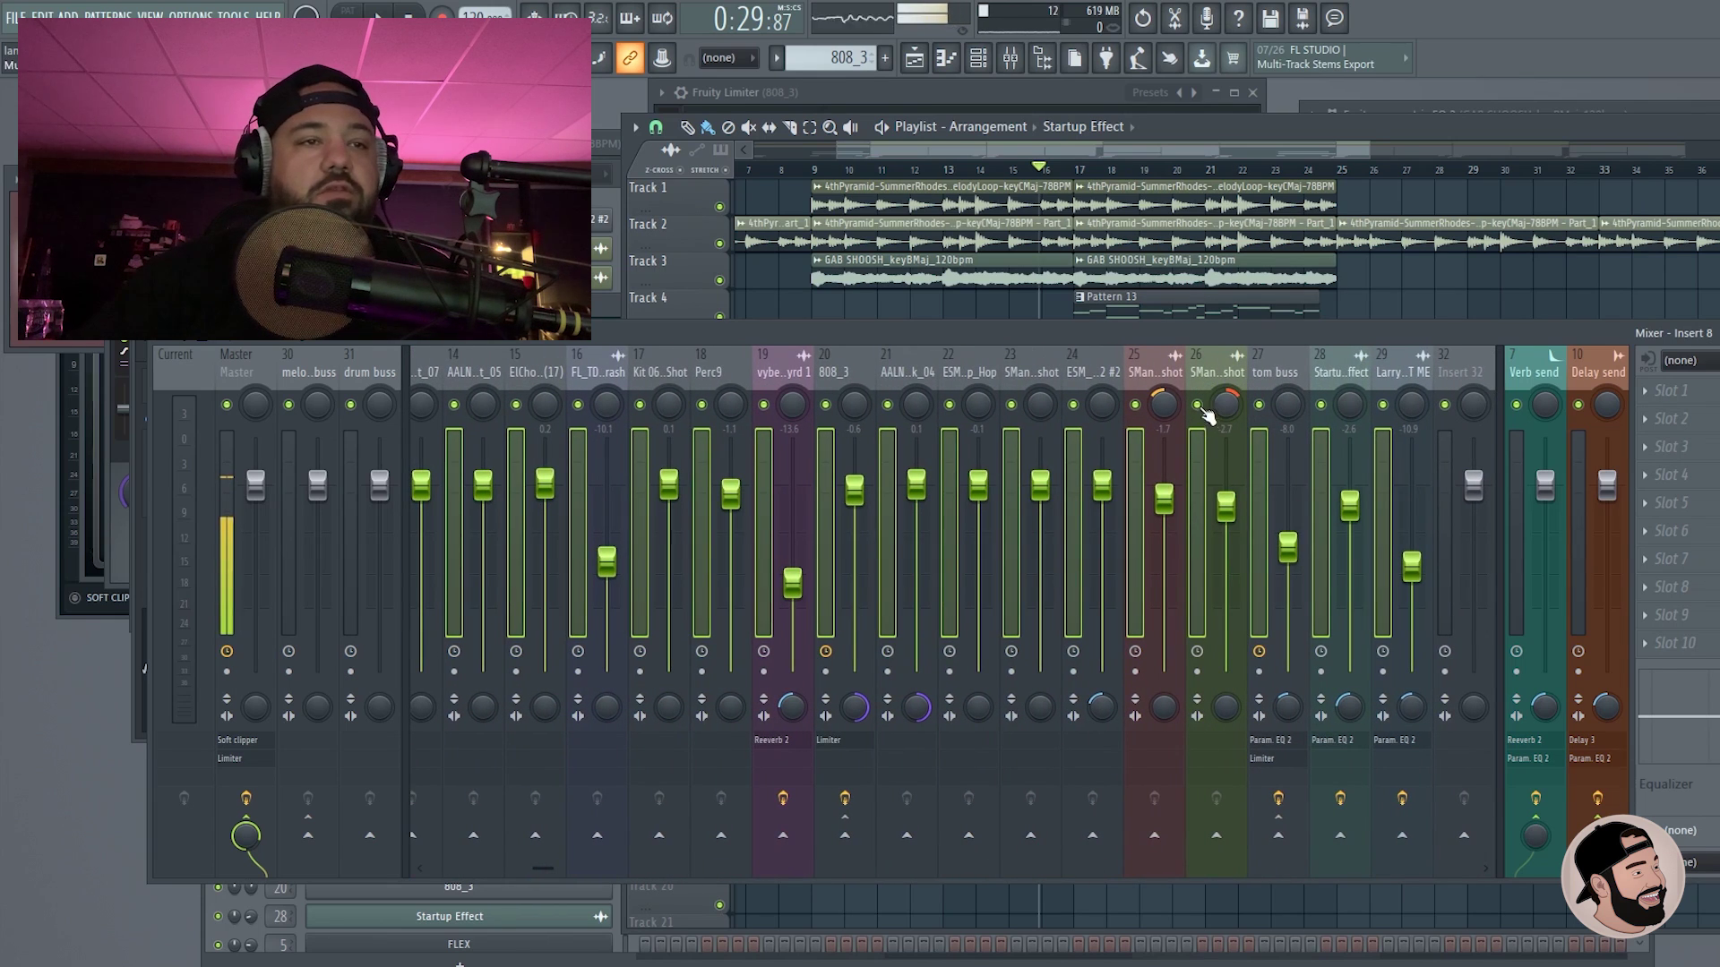
ctrl+click(1163, 377)
ctrl+click(1226, 370)
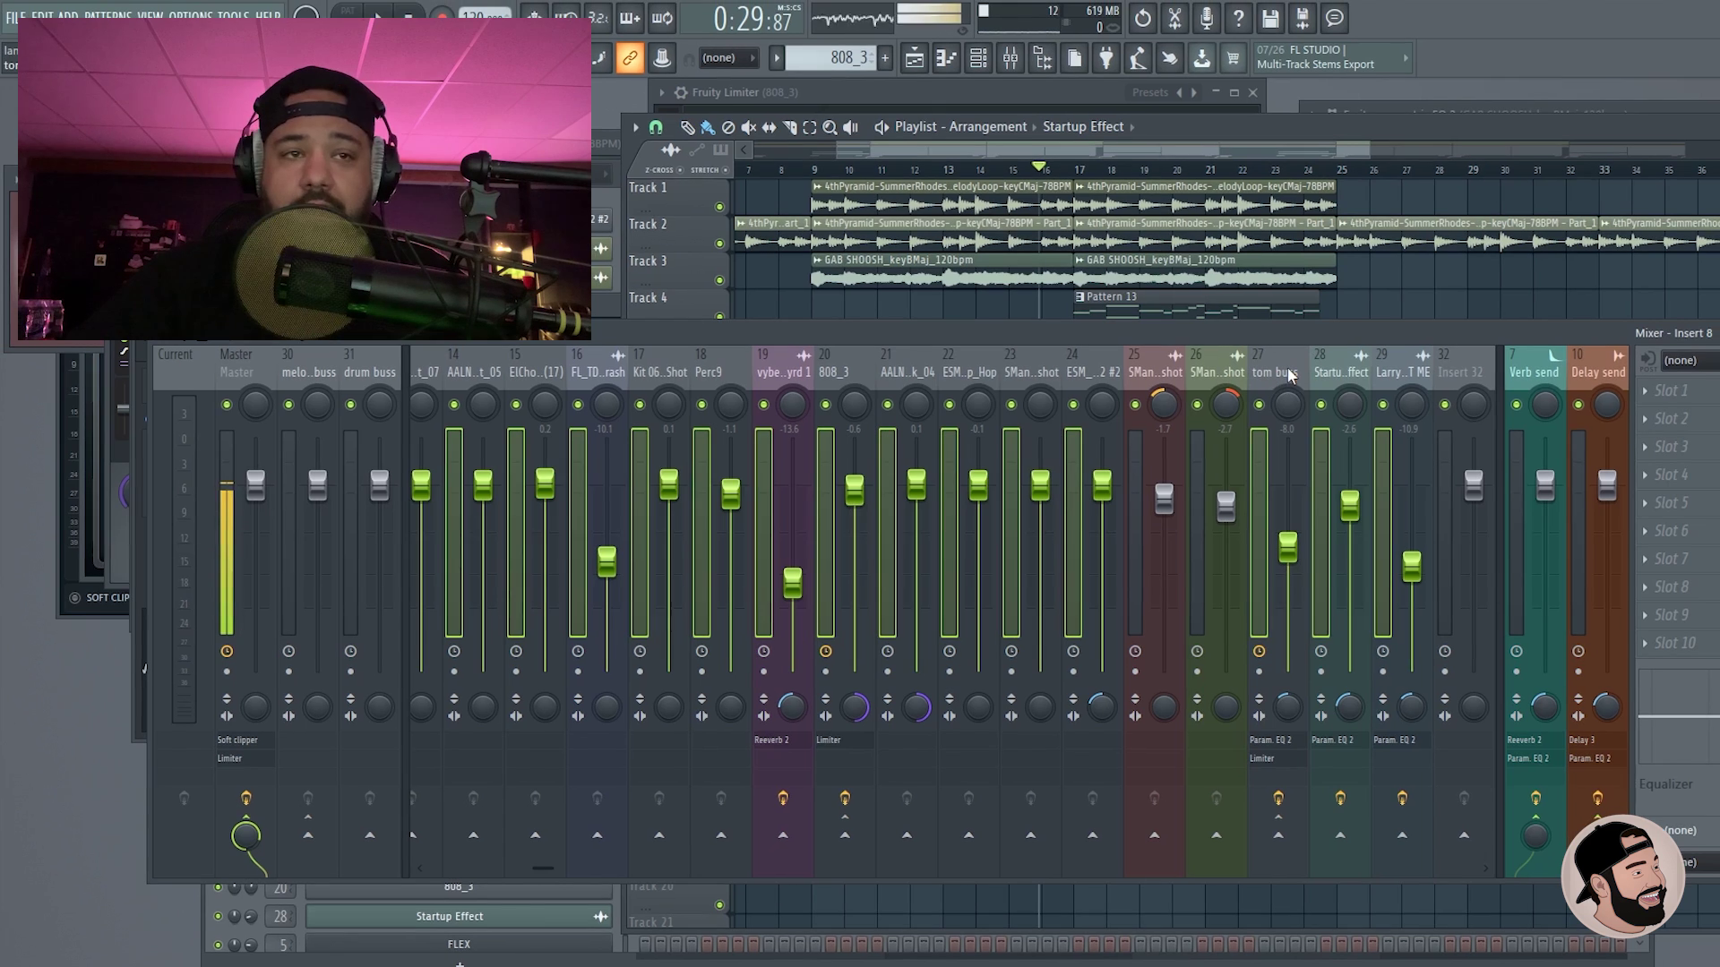
scroll(1276, 374, up, 3)
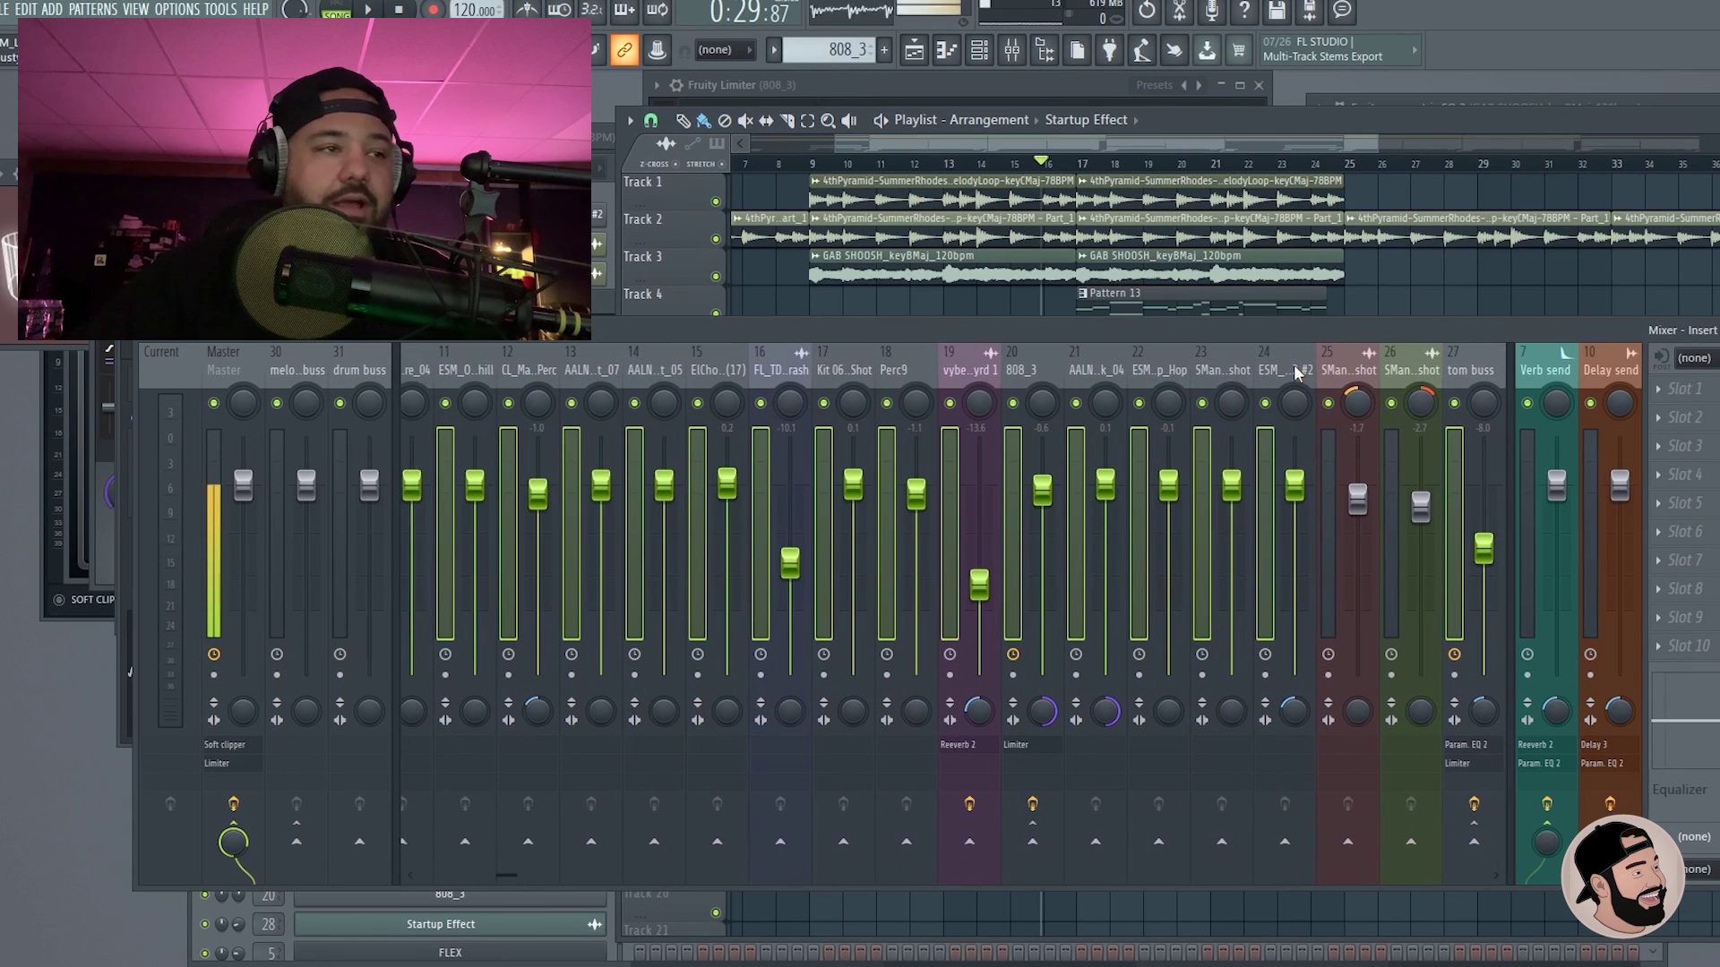
scroll(1295, 374, up, 8)
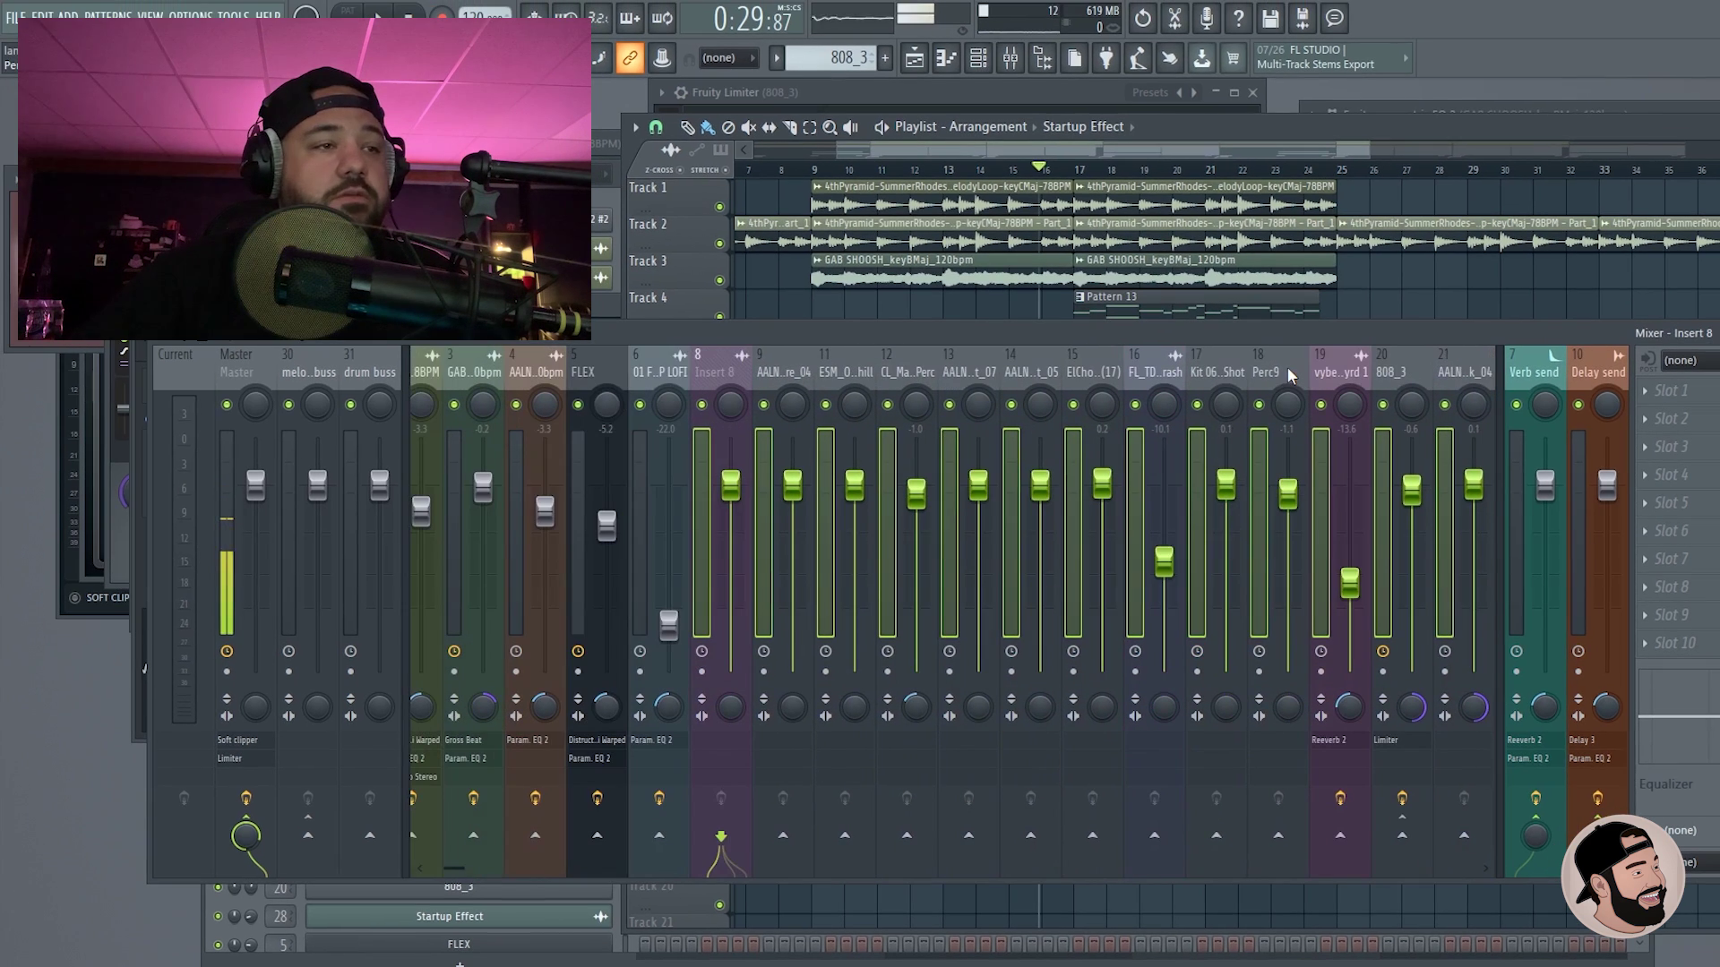
scroll(732, 370, down, 3)
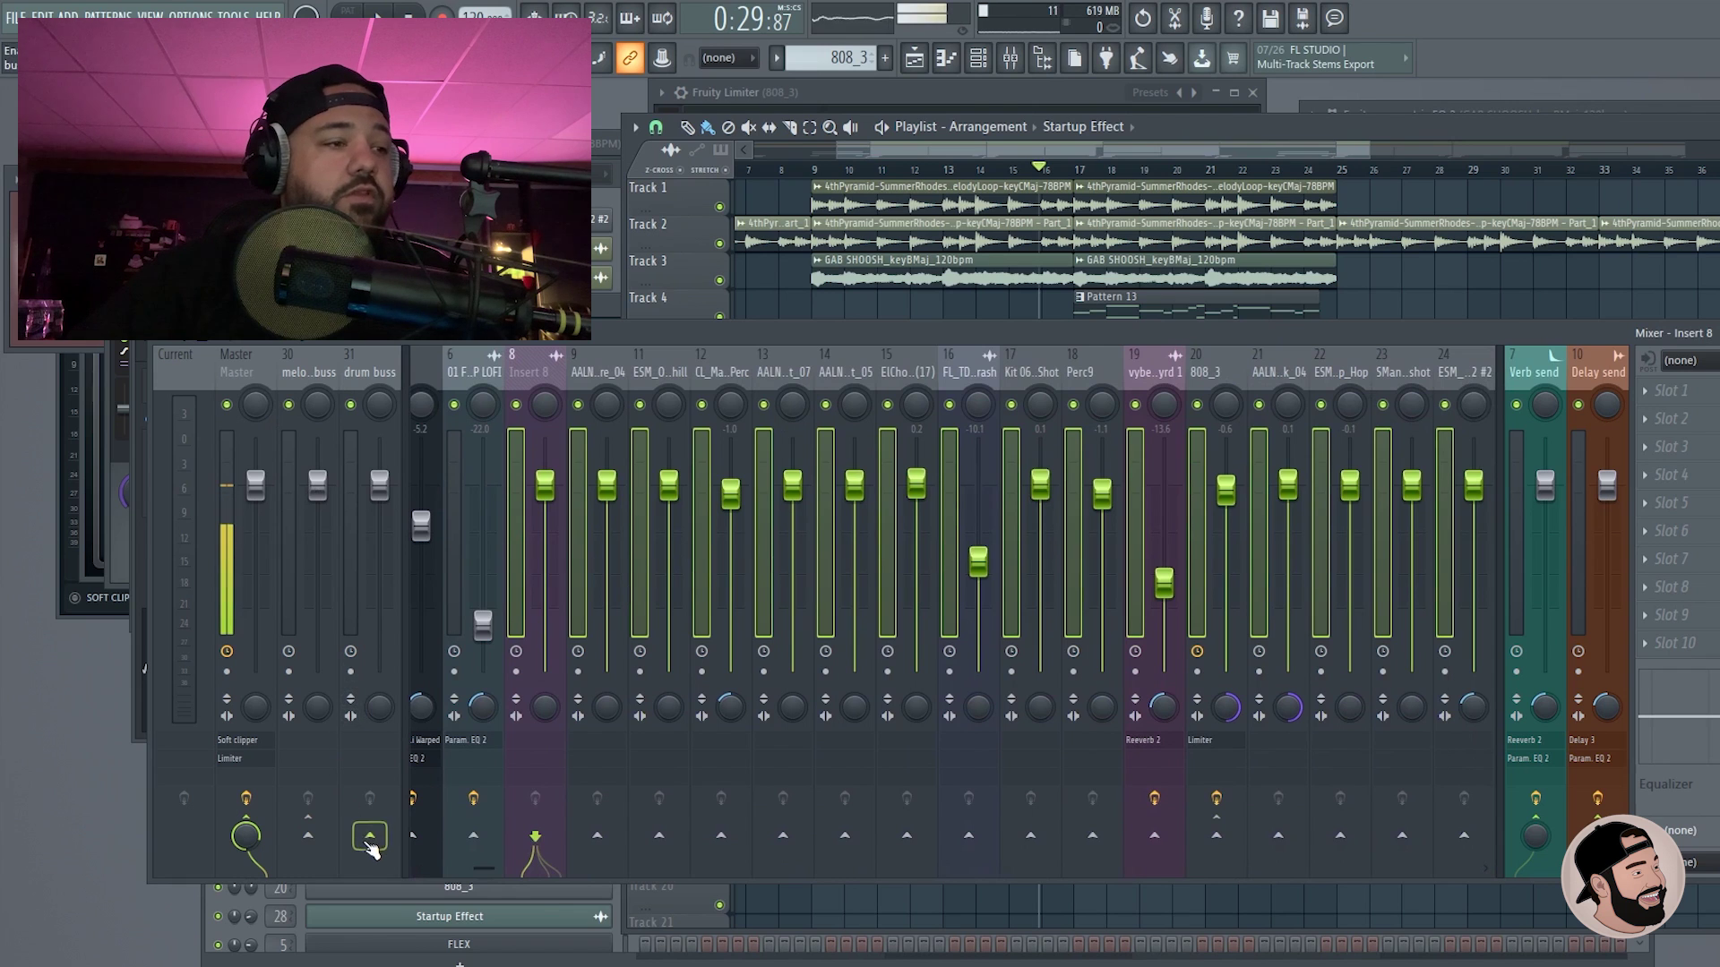
right_click(369, 844)
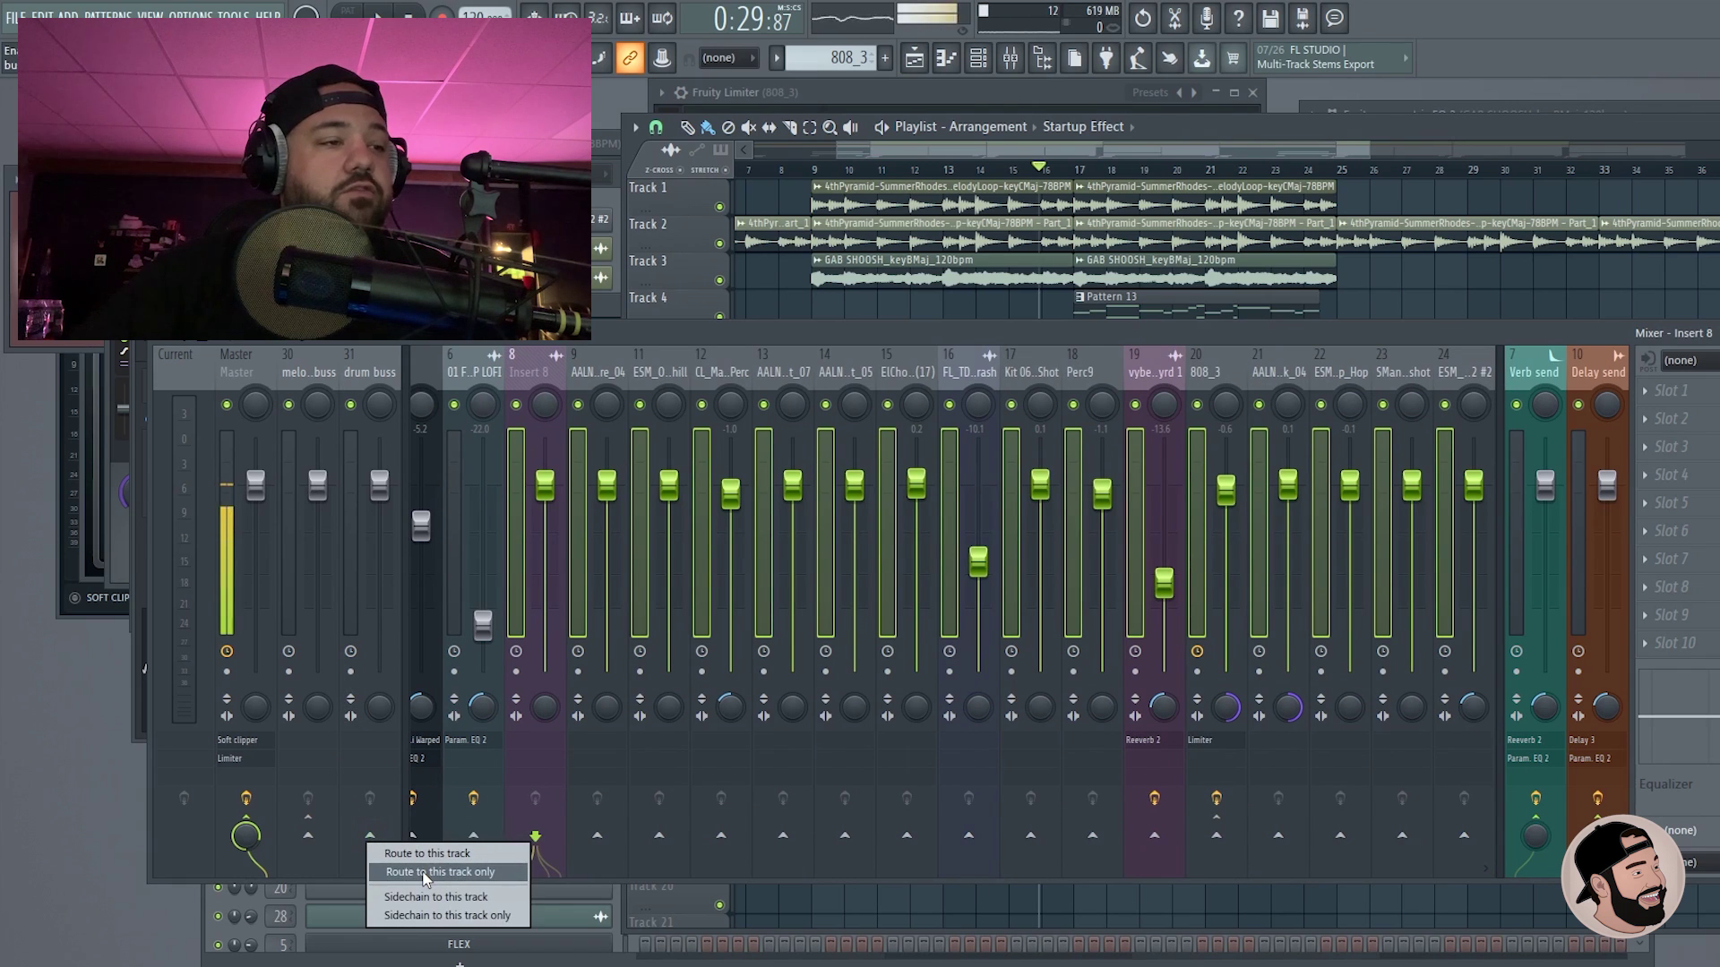
click(425, 872)
Step: Check the drum buss routing of the ElChopo Hihat, Kit 06 hi-hat and Perc9 tracks
click(904, 371)
click(1050, 377)
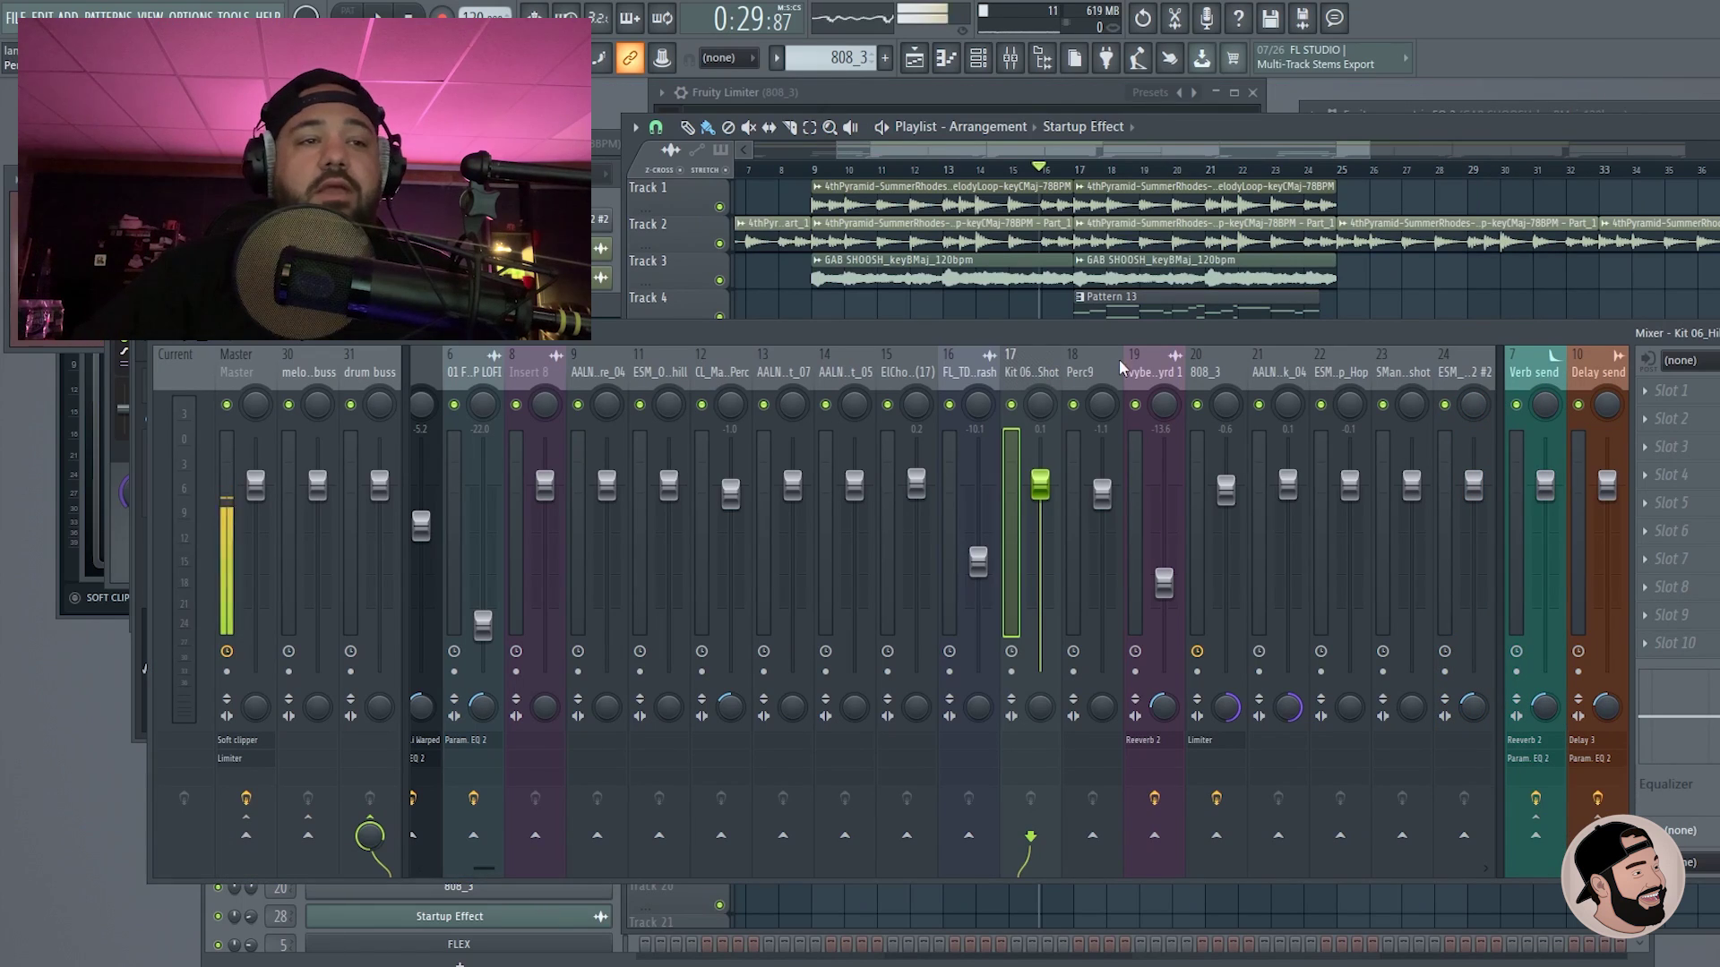
click(1113, 371)
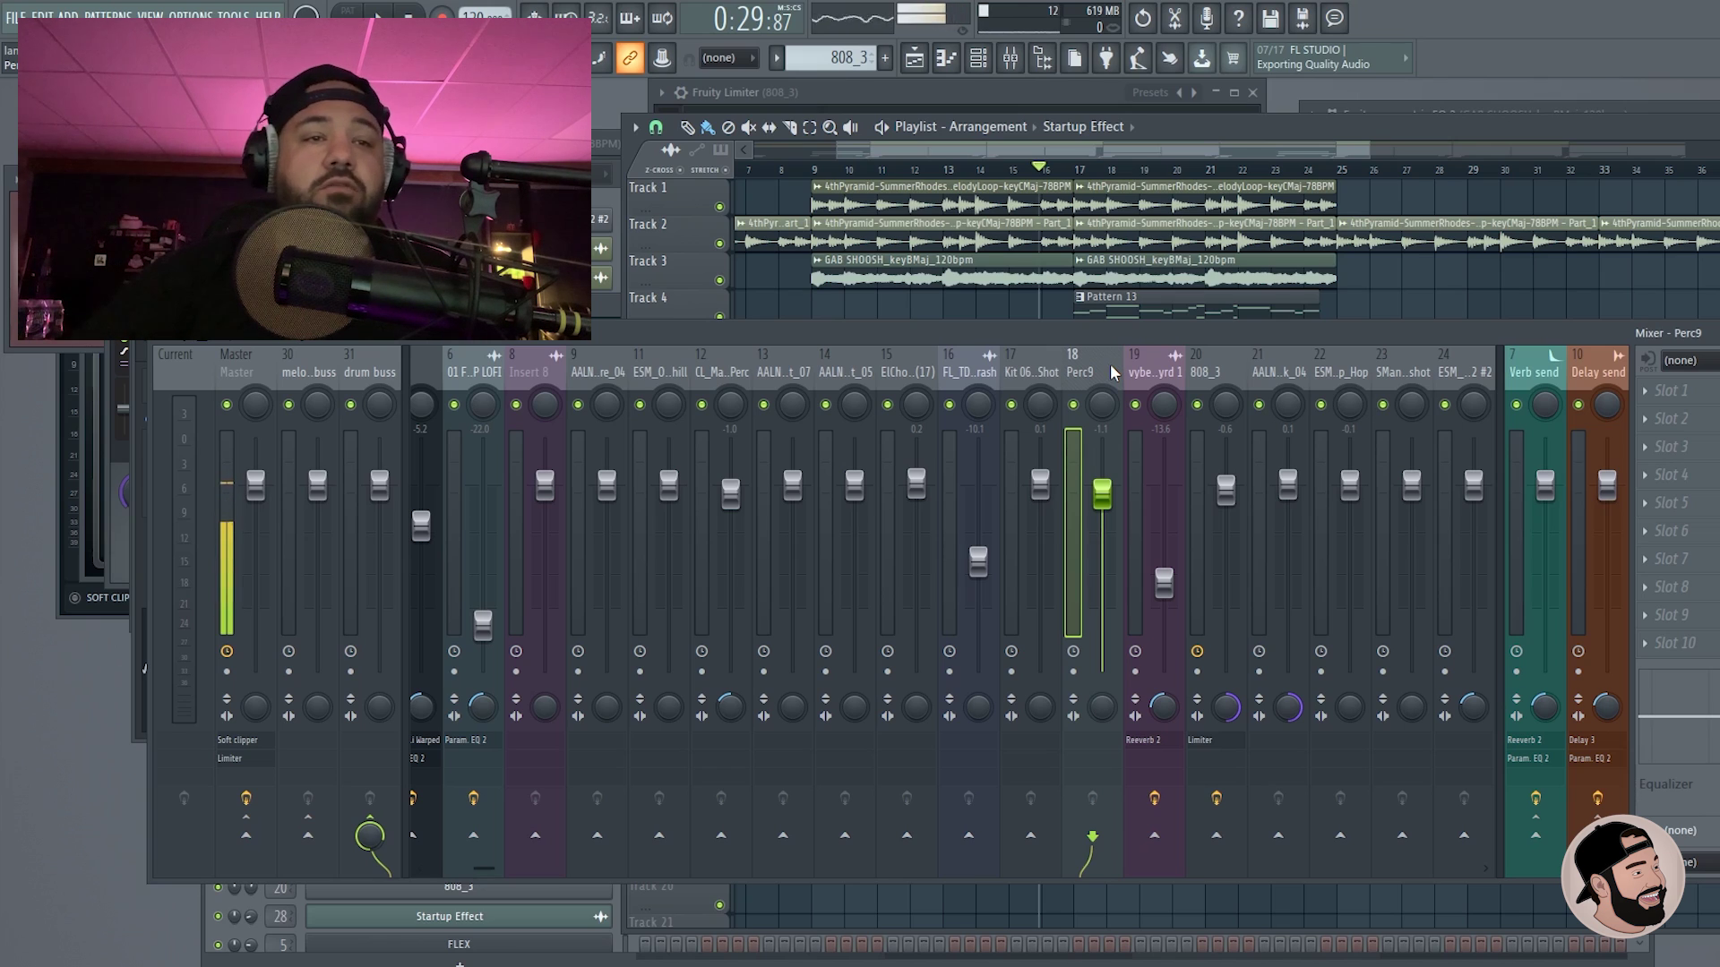
Step: Sidechain the AALN_Kick_04 track to the 808_3 track again and check the Fruity Limiter on 808_3
click(1287, 365)
drag(1287, 368, 1092, 369)
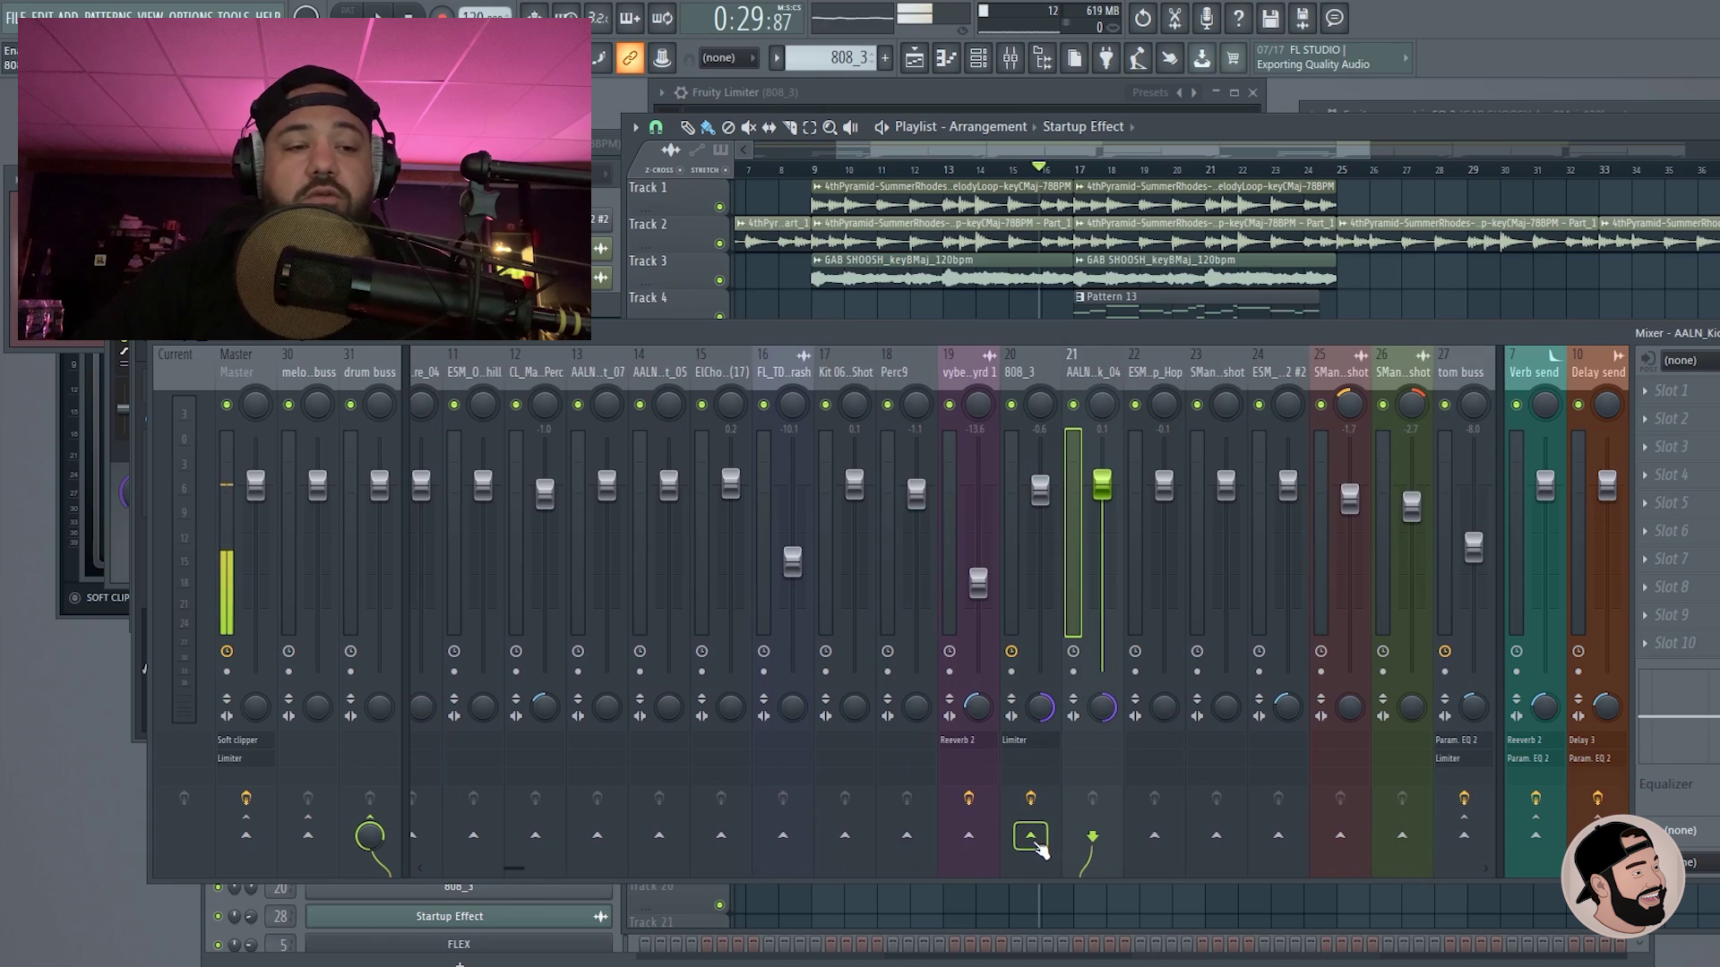
right_click(1039, 846)
click(1018, 537)
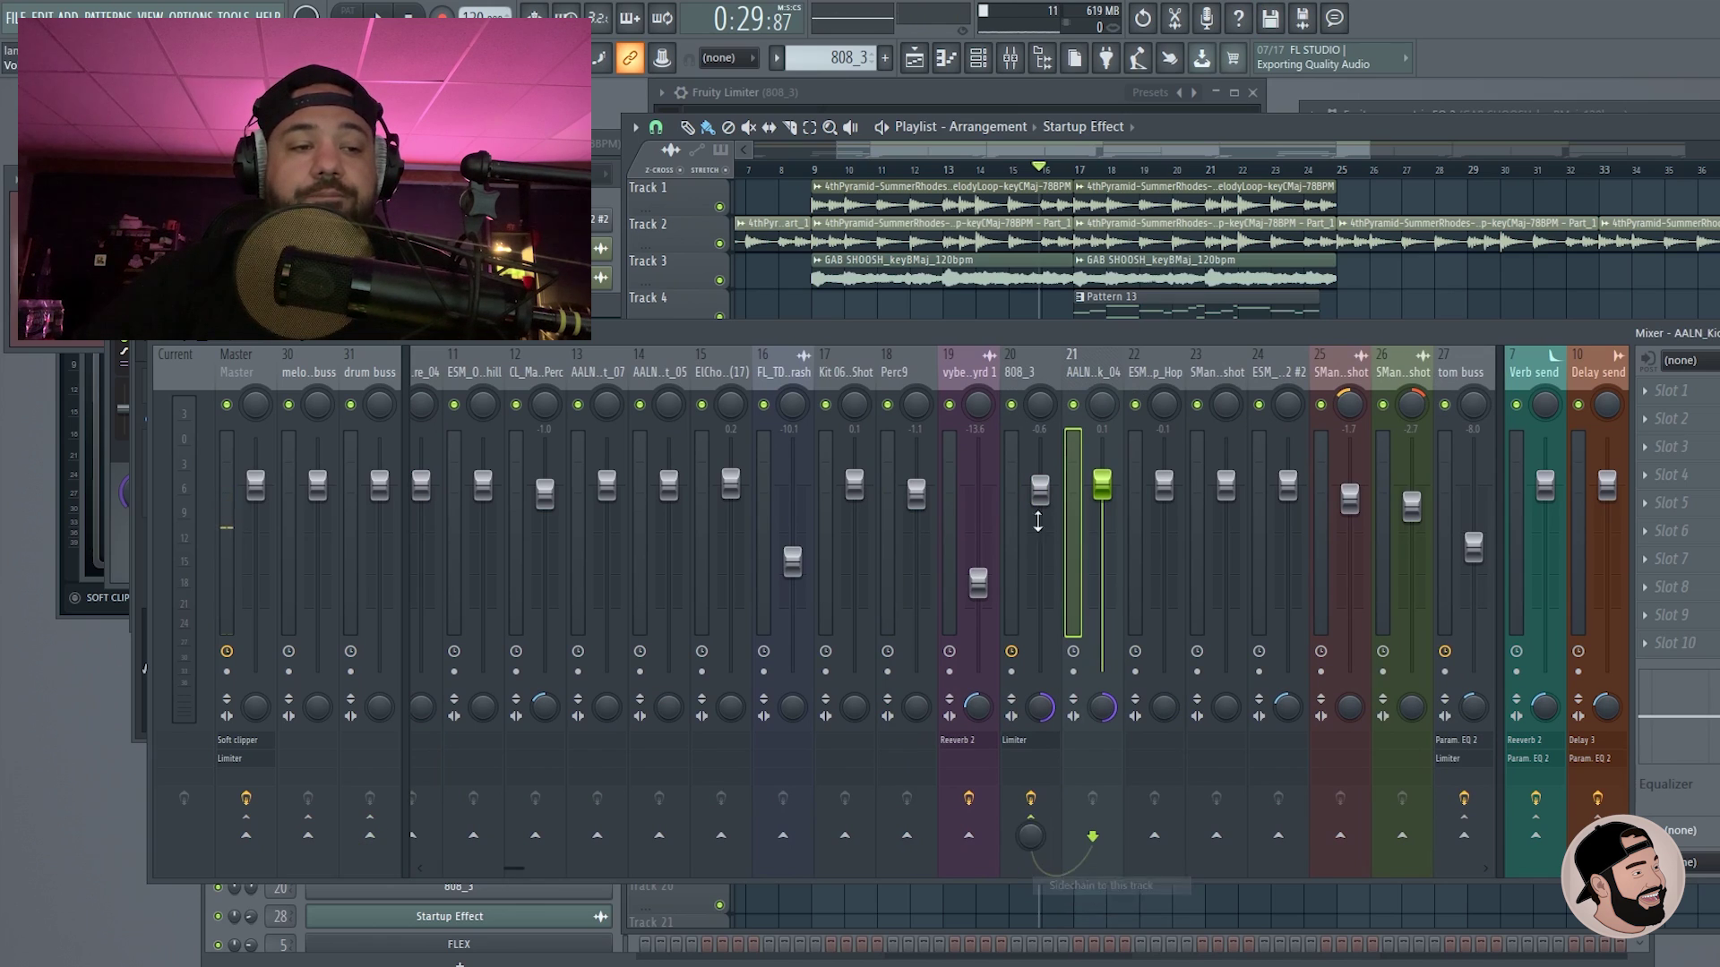
click(1683, 447)
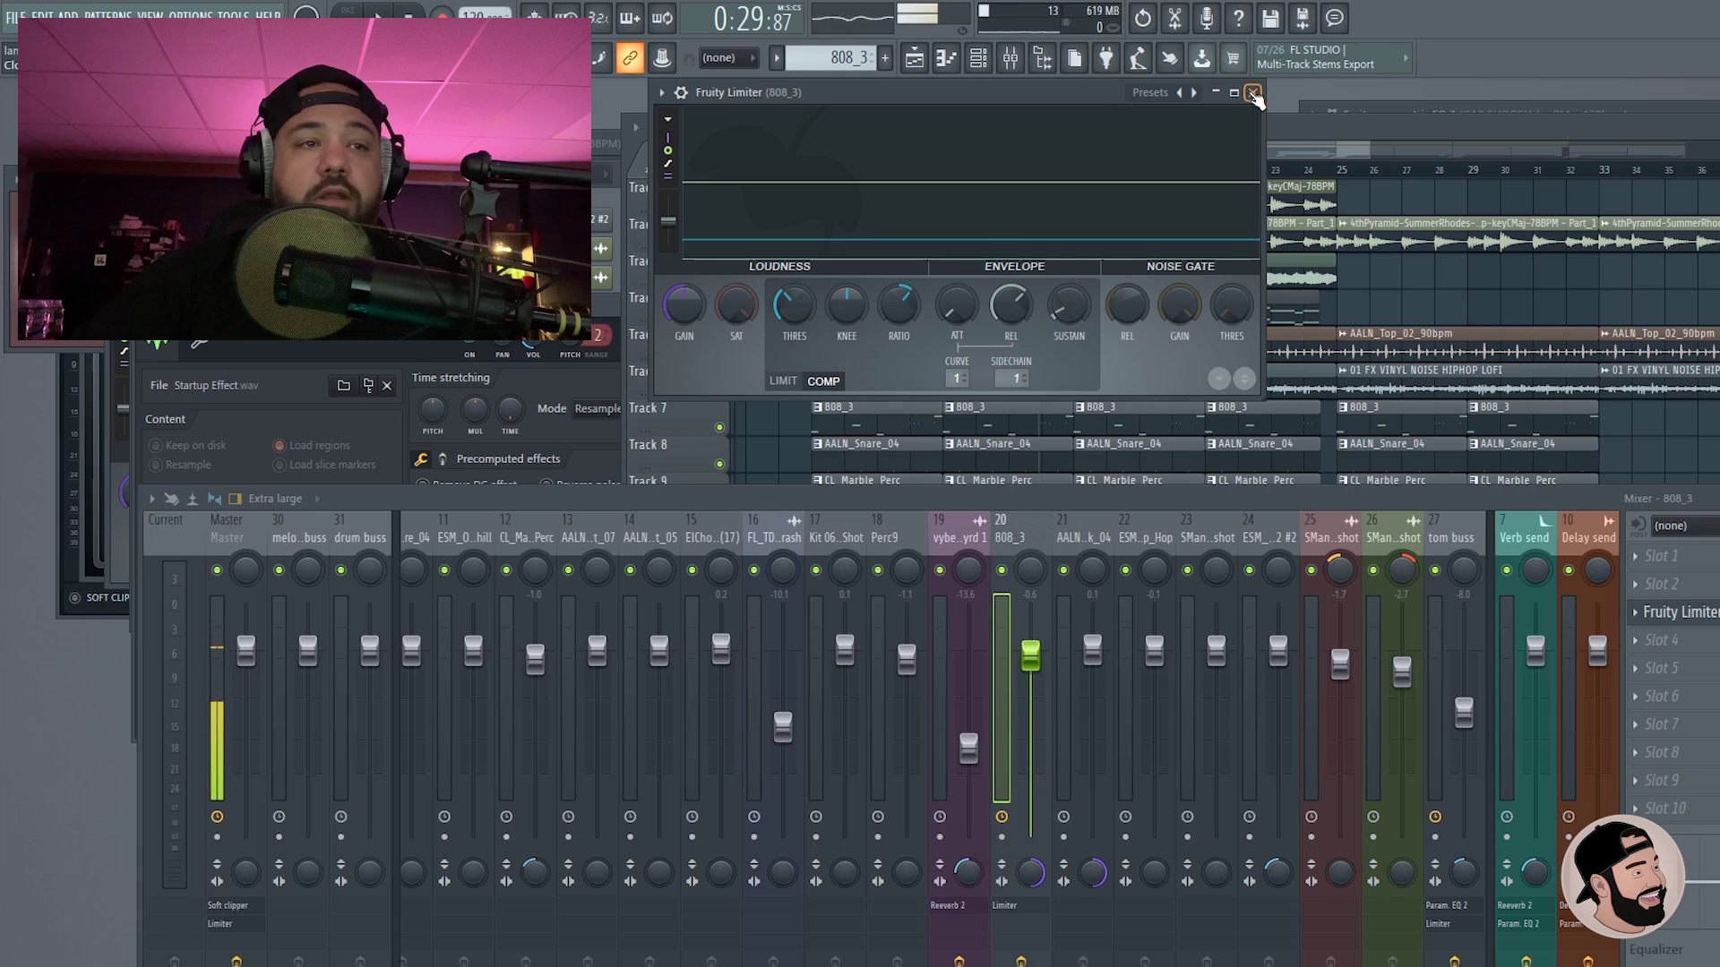
click(1254, 94)
drag(1086, 500, 1097, 355)
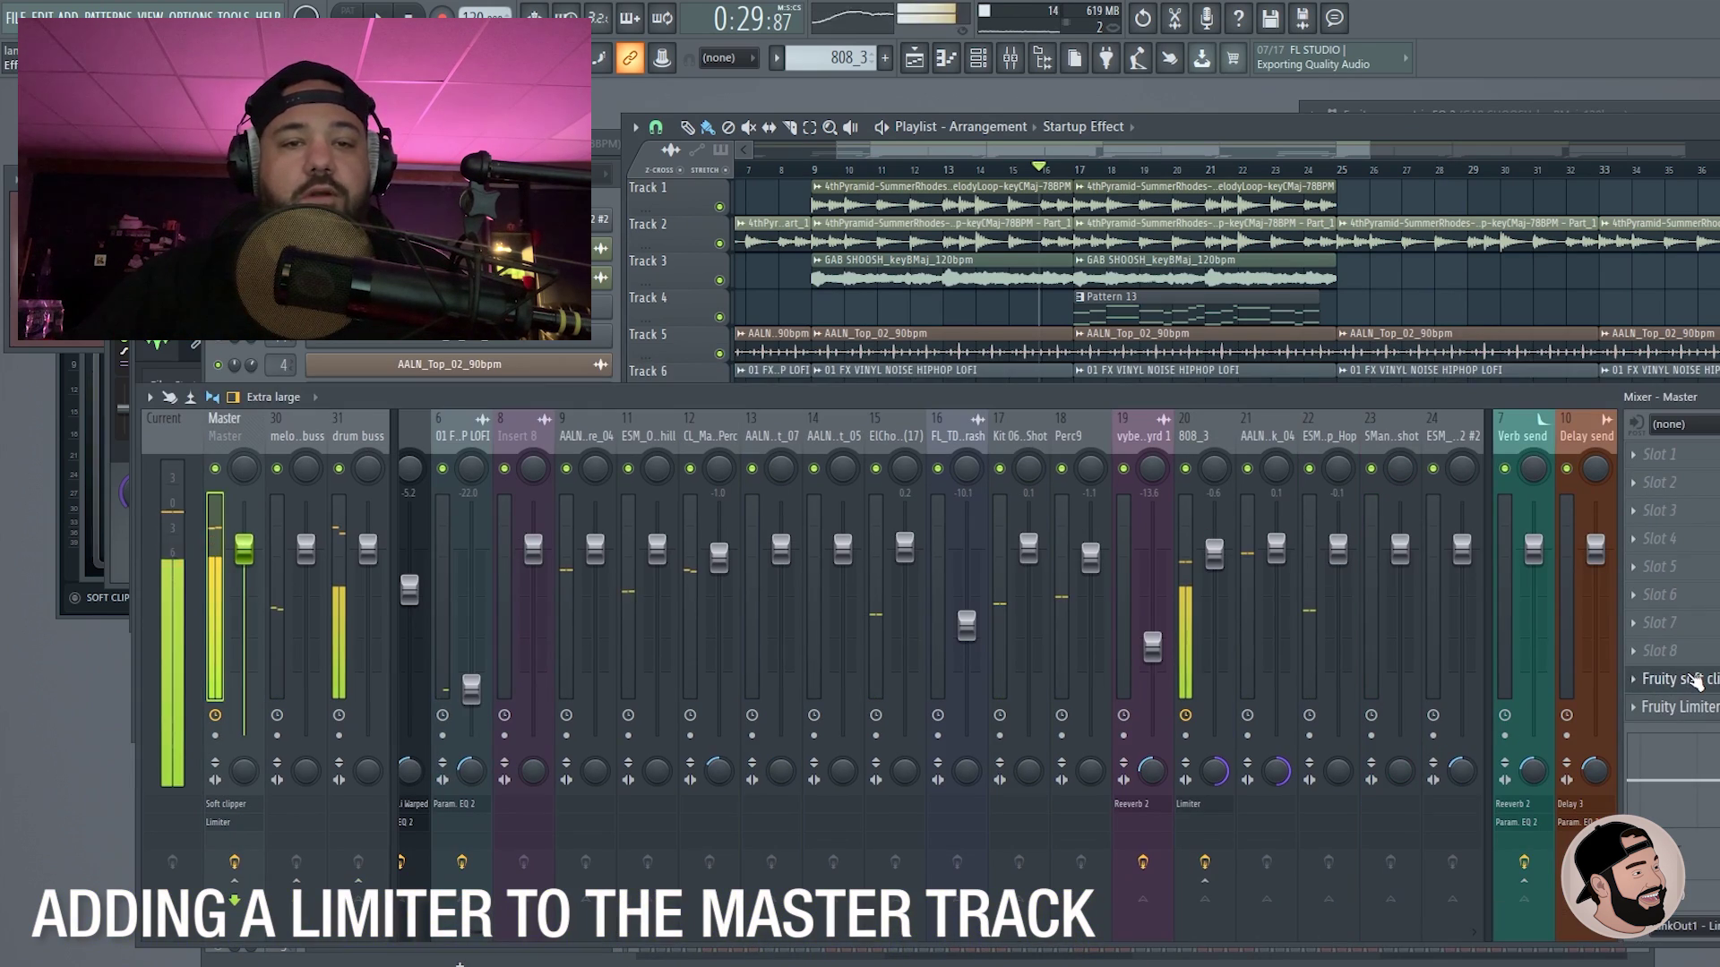
Step: Open the Fruity soft clipper and Fruity Limiter on the Master track and place them side by side to inspect their settings
click(1695, 681)
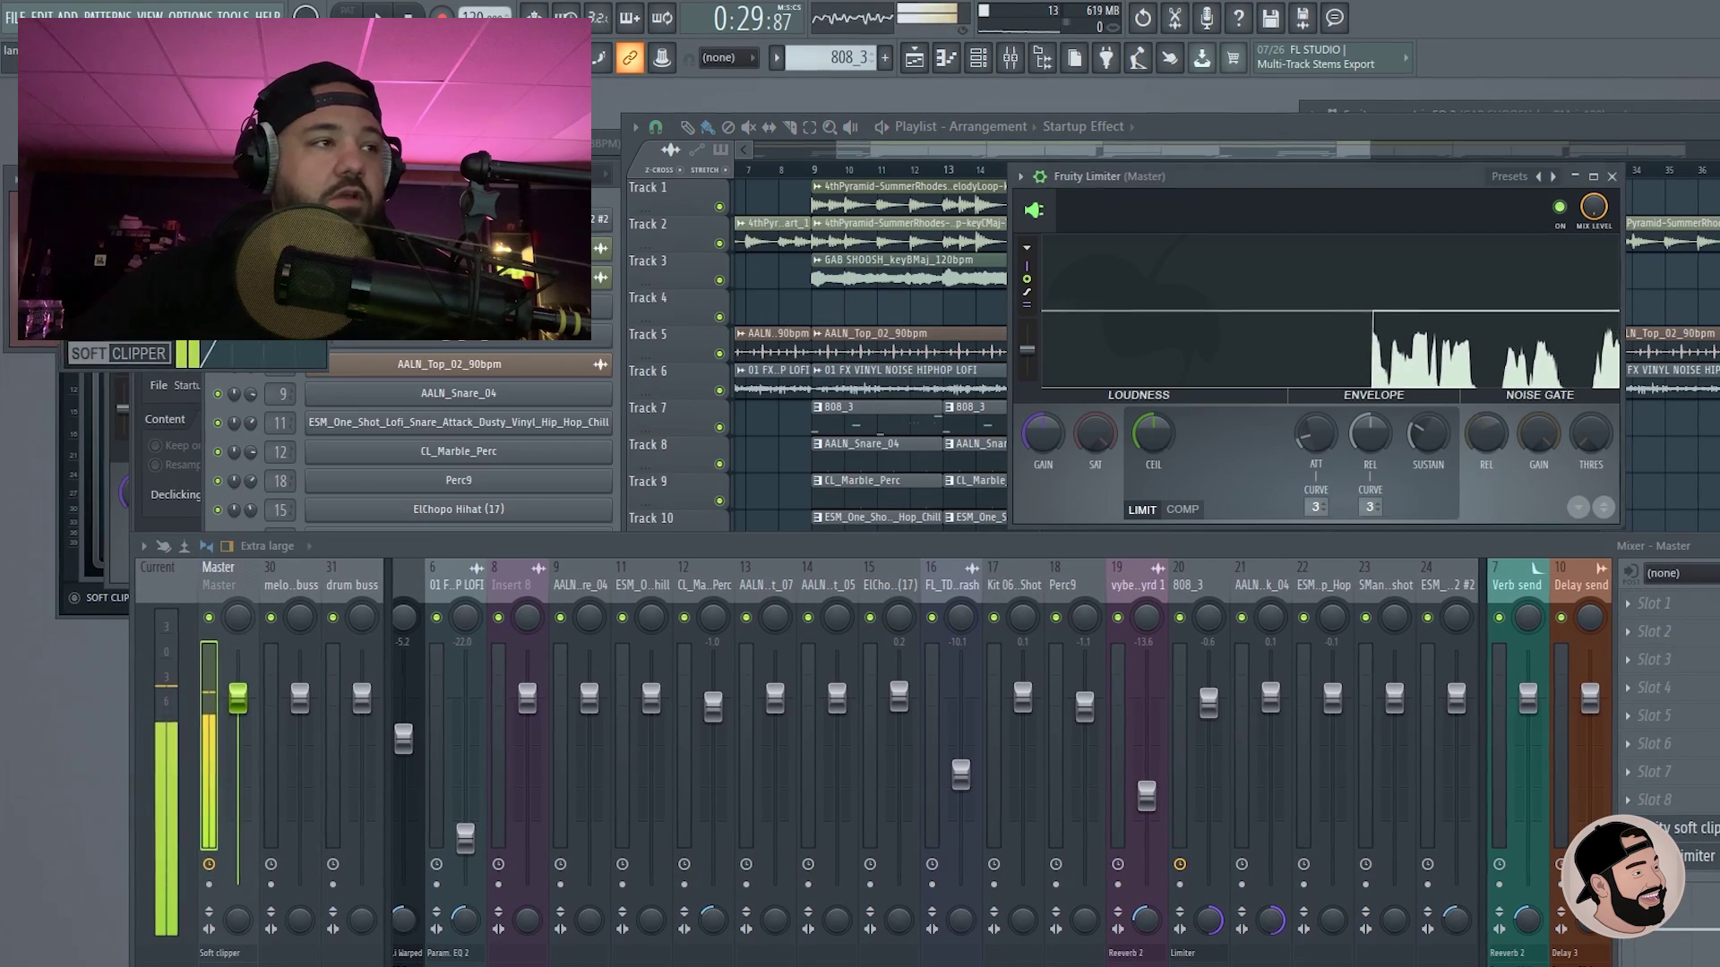
drag(537, 219, 740, 223)
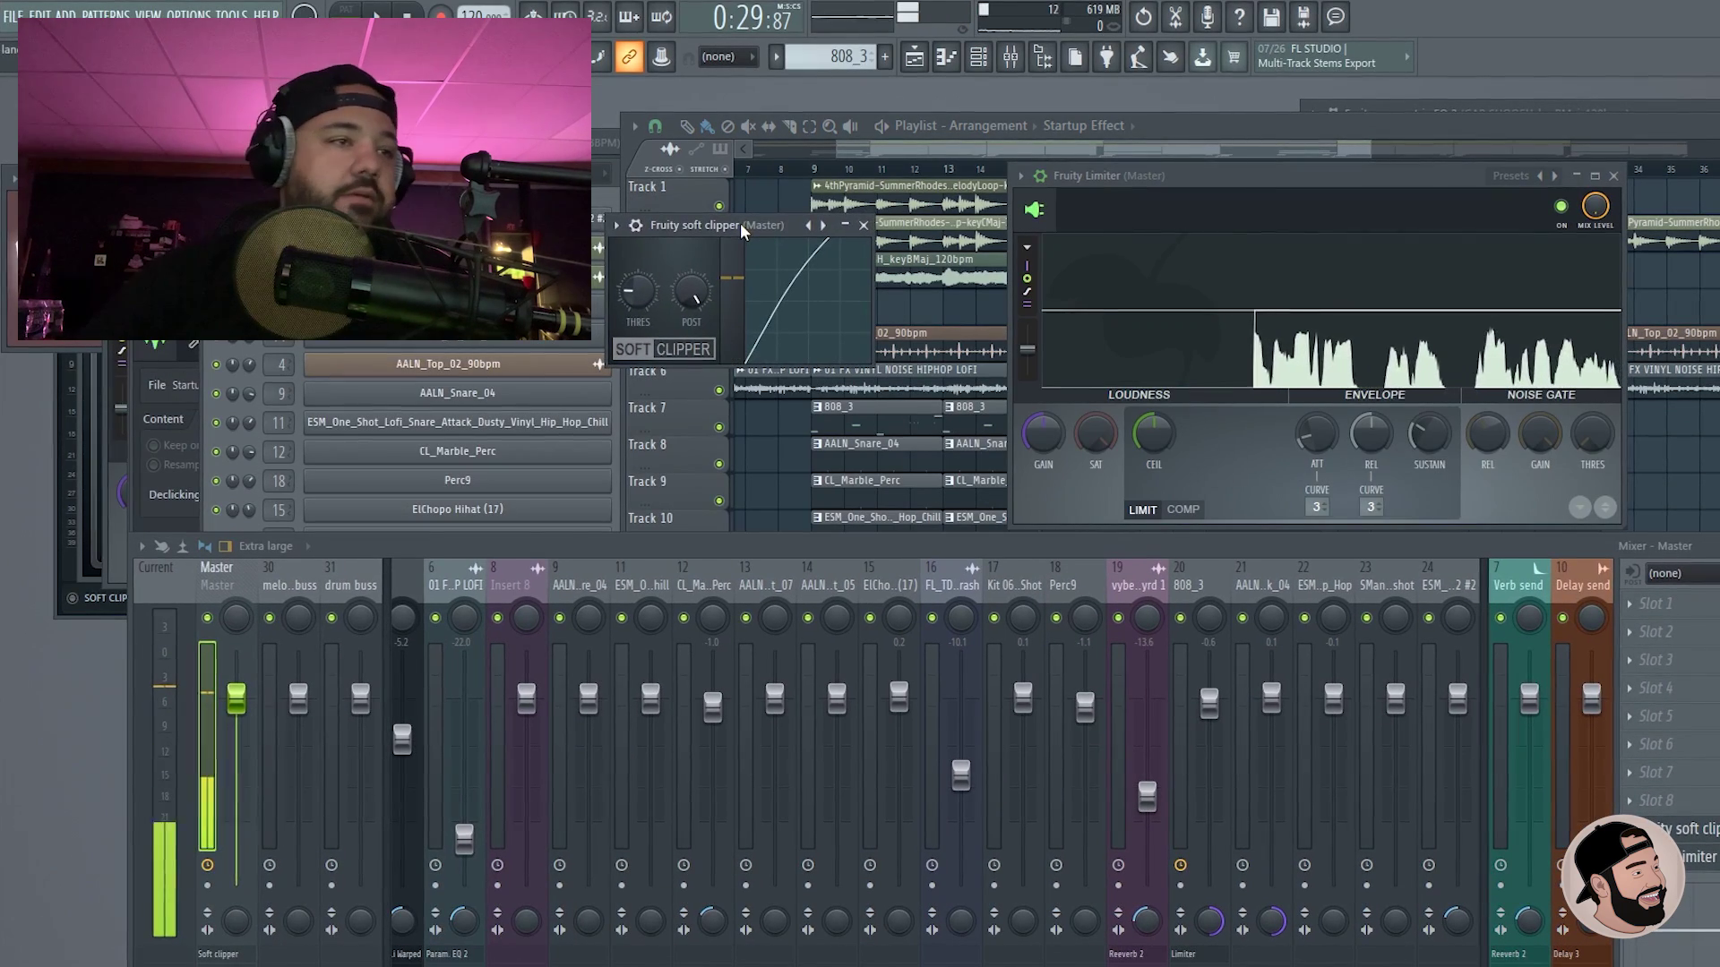
scroll(754, 573, up, 5)
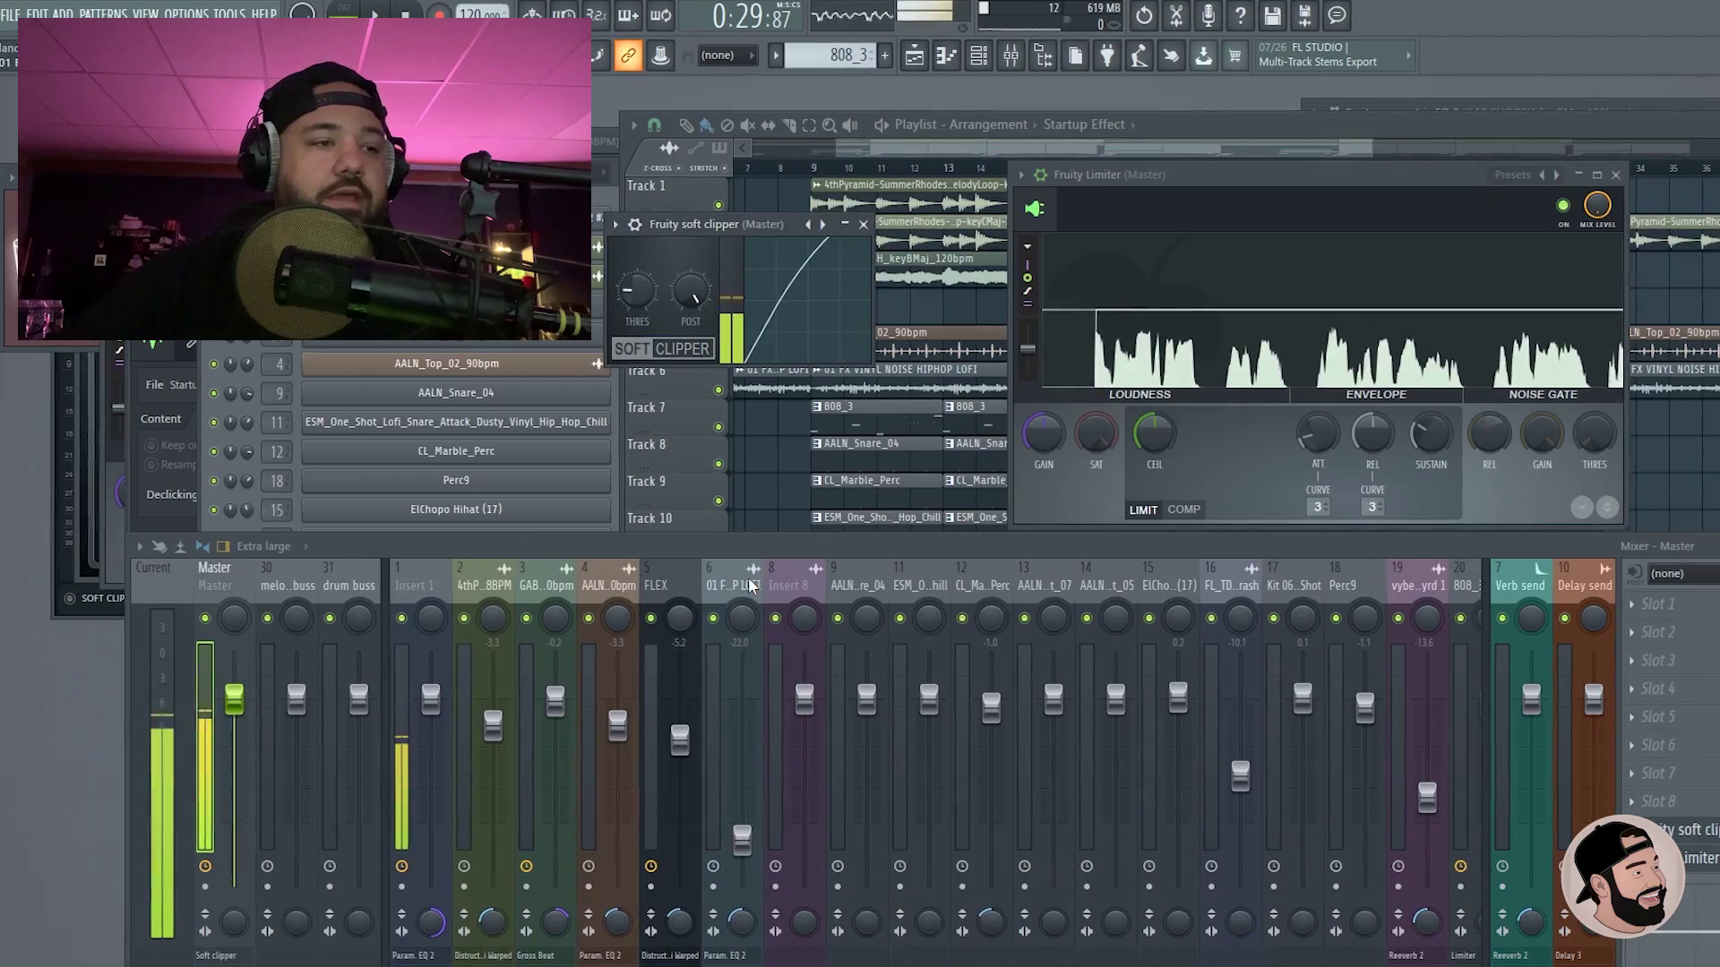